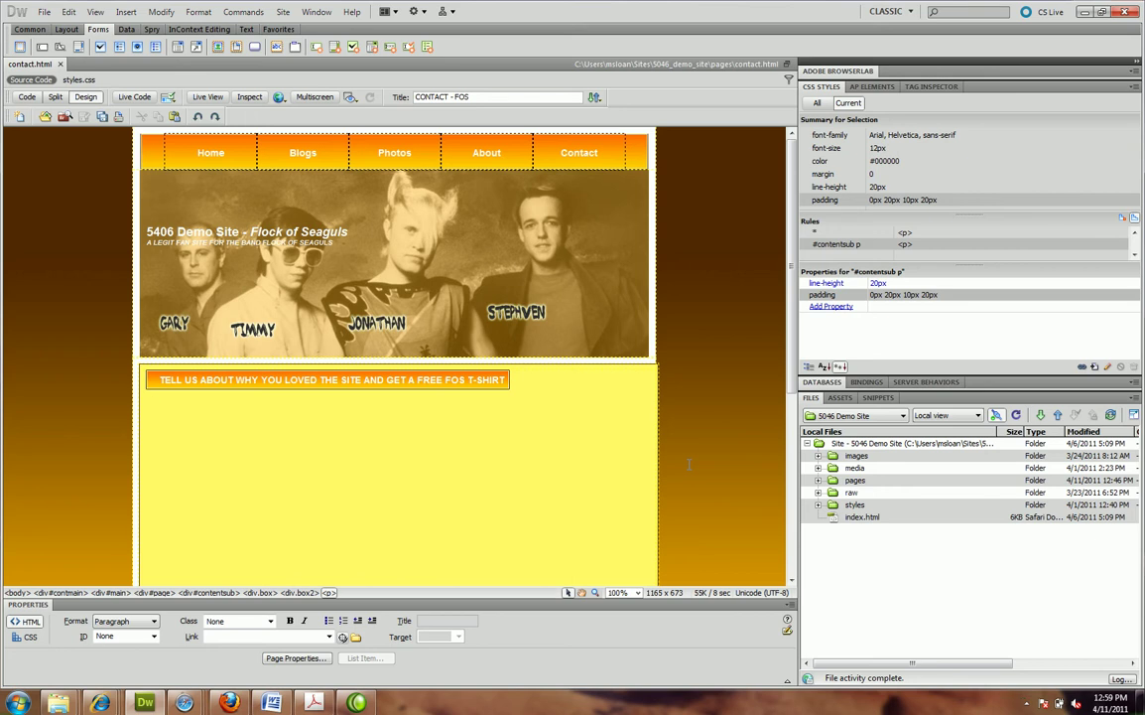
# Step: Glance at the FormSmarts page, then return to contact.html and scroll to the empty paragraph
pyautogui.moveTo(100, 701)
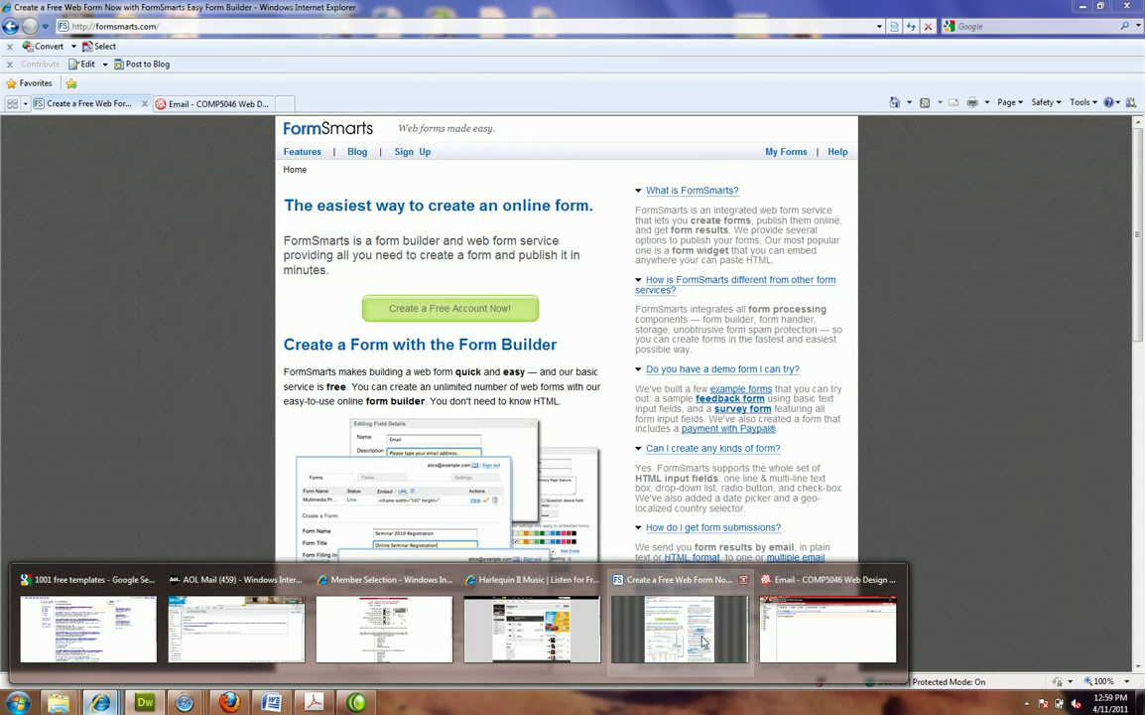
pyautogui.click(636, 579)
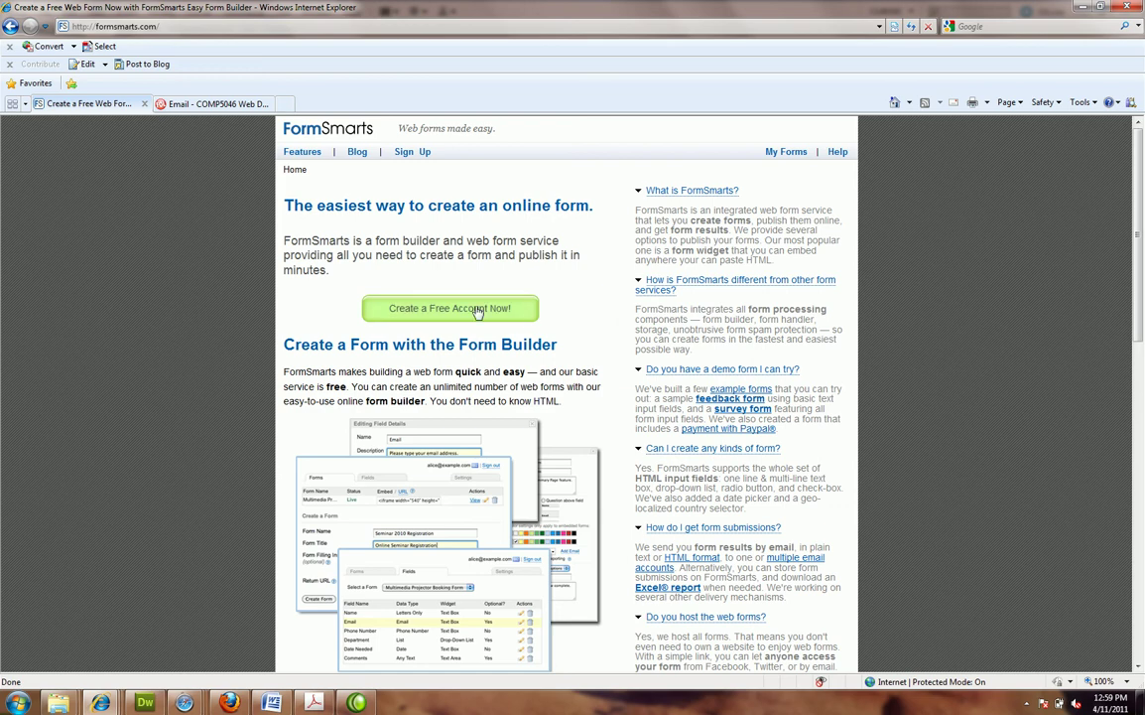
pyautogui.hotkey('alt', 'Tab')
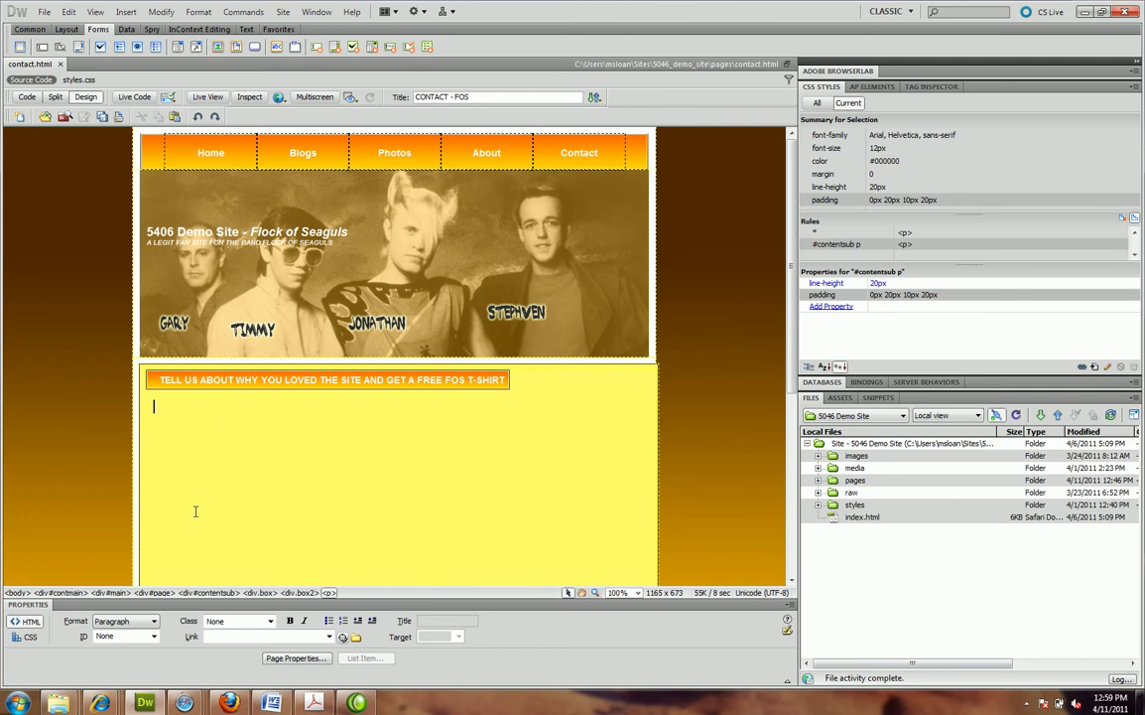
pyautogui.scroll(-2, 195, 512)
pyautogui.scroll(2, 195, 511)
pyautogui.scroll(-1, 264, 494)
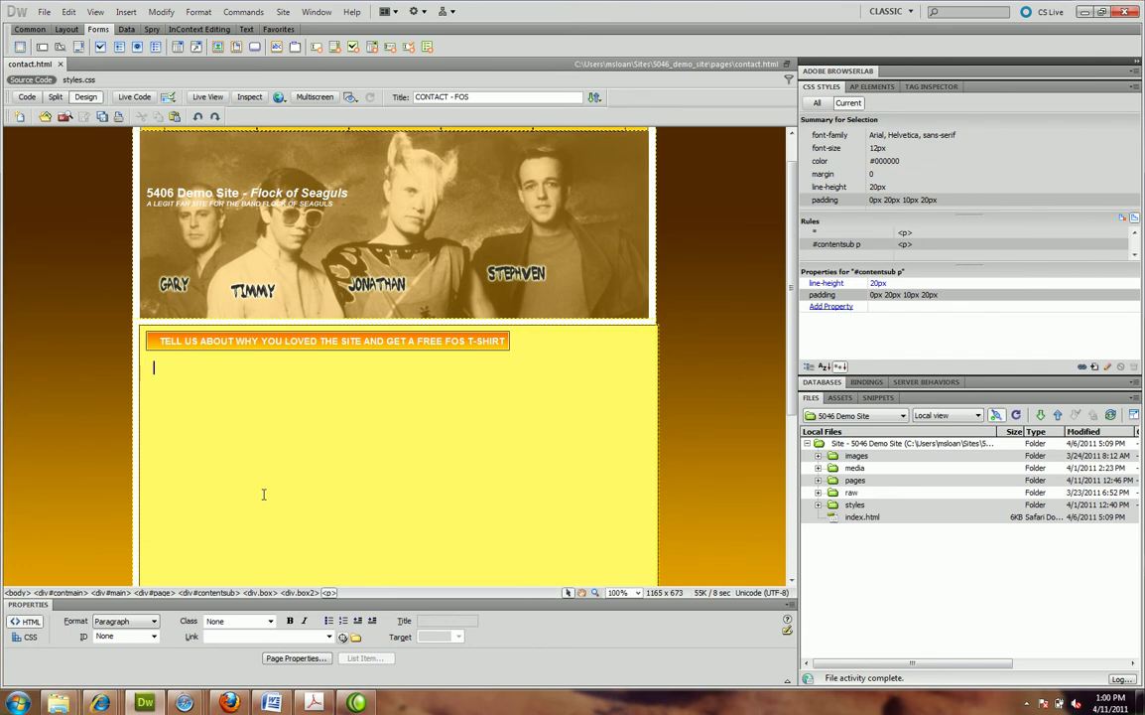
# Step: Type 'Email me' and link it as a mailto to the owner's e-mail address
pyautogui.write('Email me')
pyautogui.hotkey('shift', 'Home')
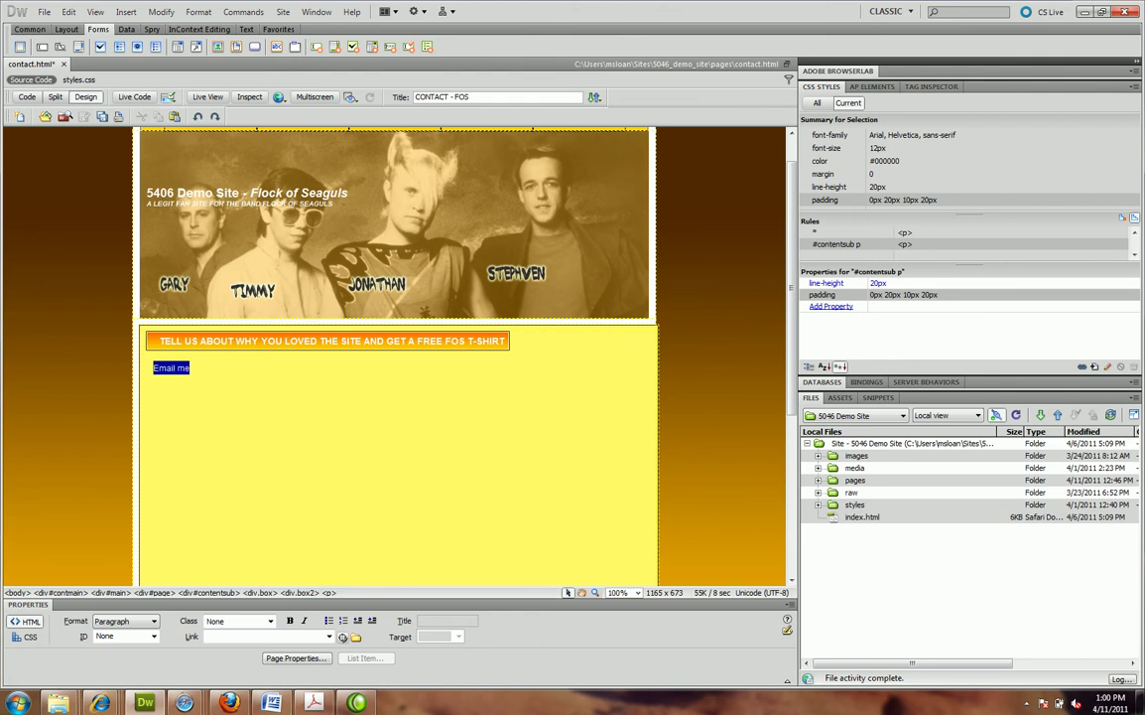
pyautogui.click(226, 636)
pyautogui.write('ma')
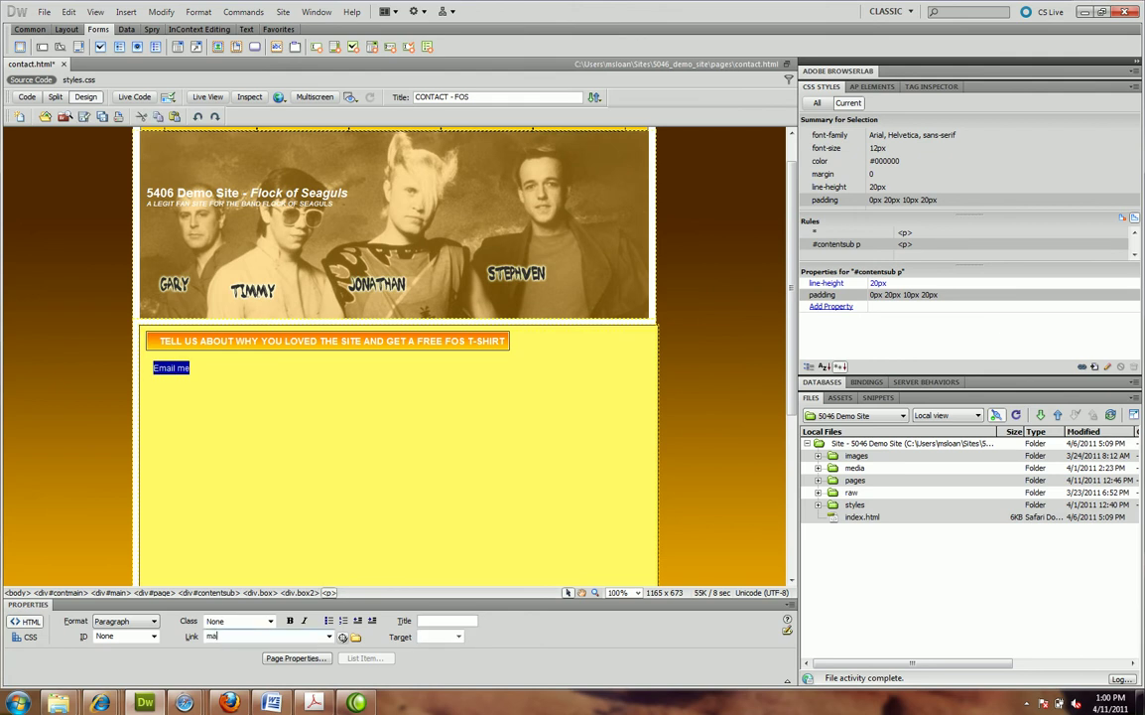
pyautogui.press('Return')
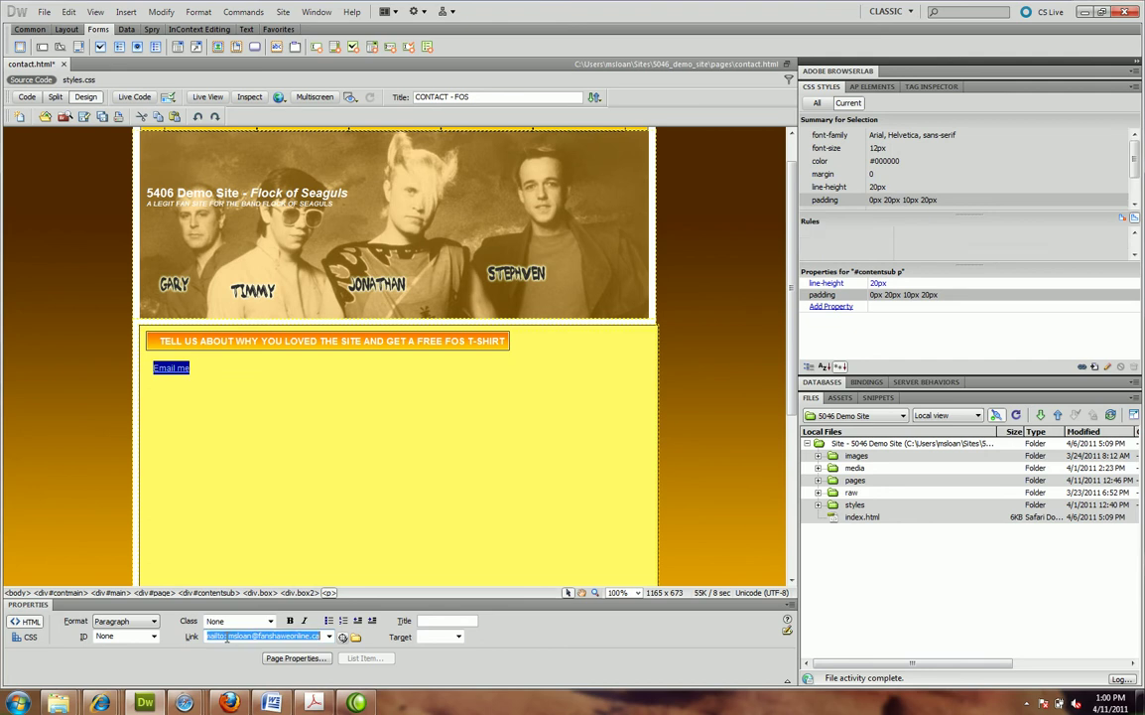
# Step: Save contact.html and Put it from the pages folder to the 5046 Demo Site
pyautogui.click(238, 370)
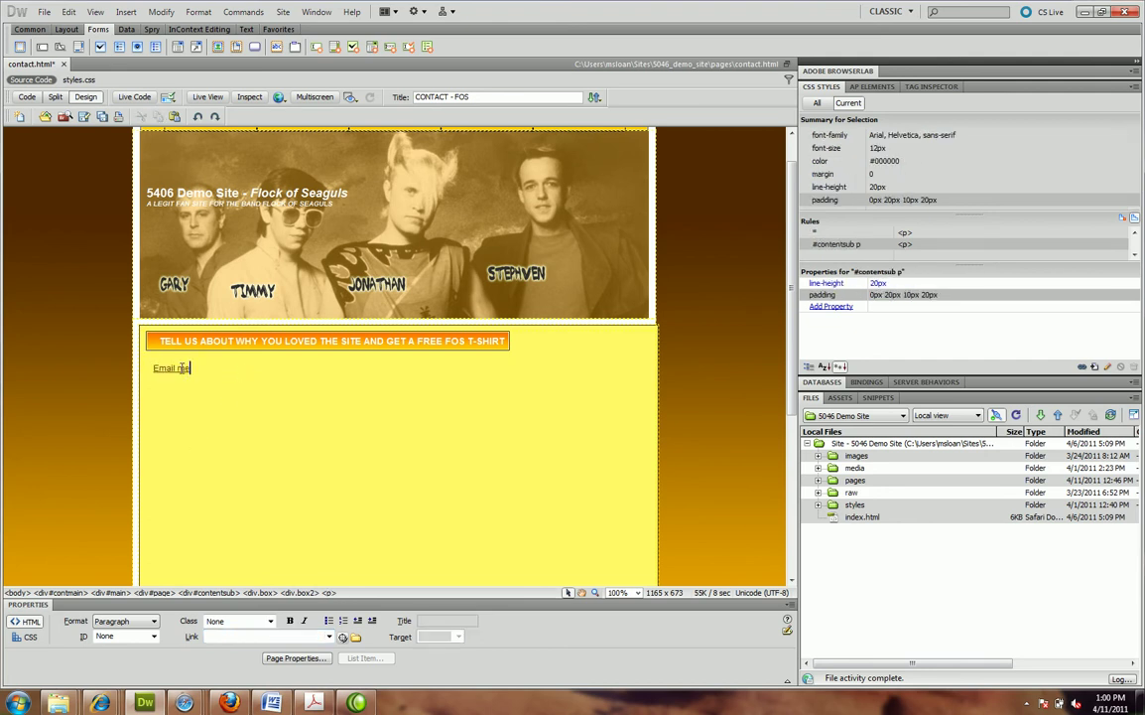
pyautogui.hotkey('ctrl', 's')
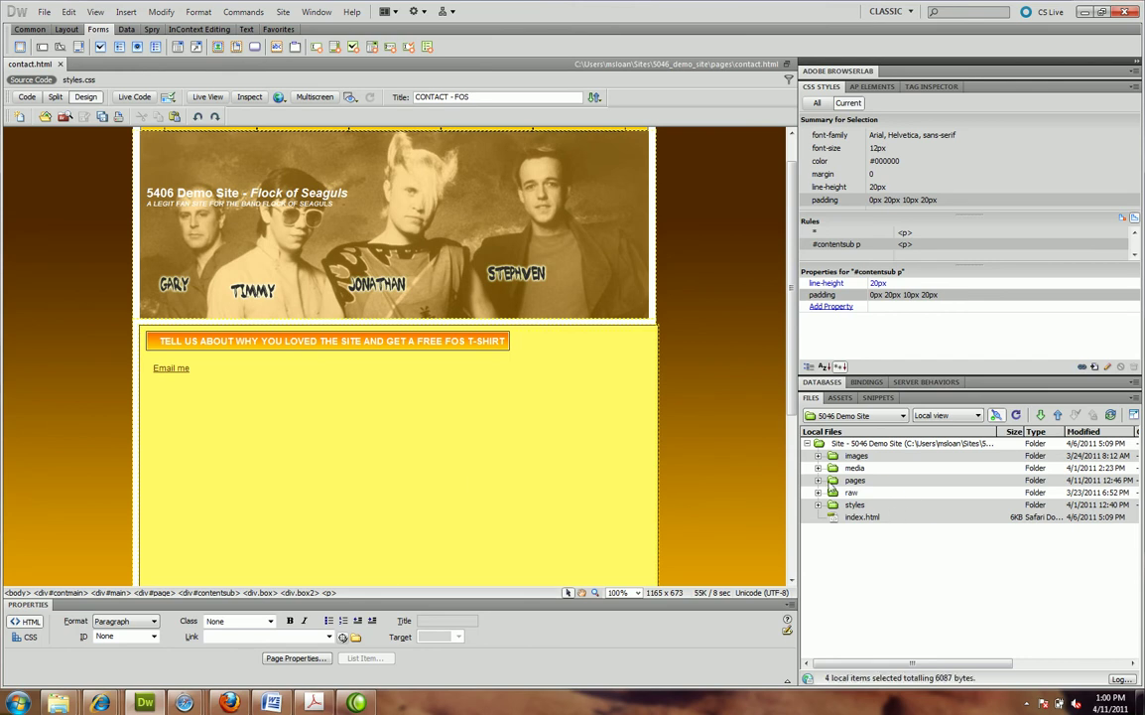
pyautogui.click(819, 481)
pyautogui.click(883, 517)
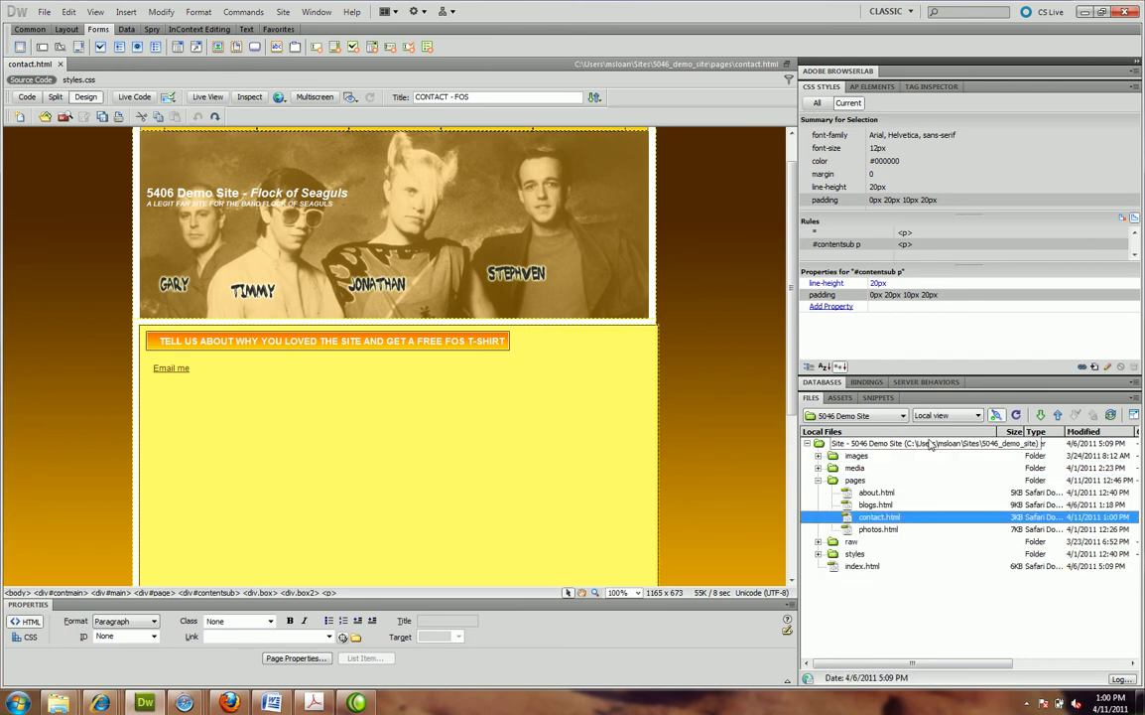
pyautogui.click(1038, 418)
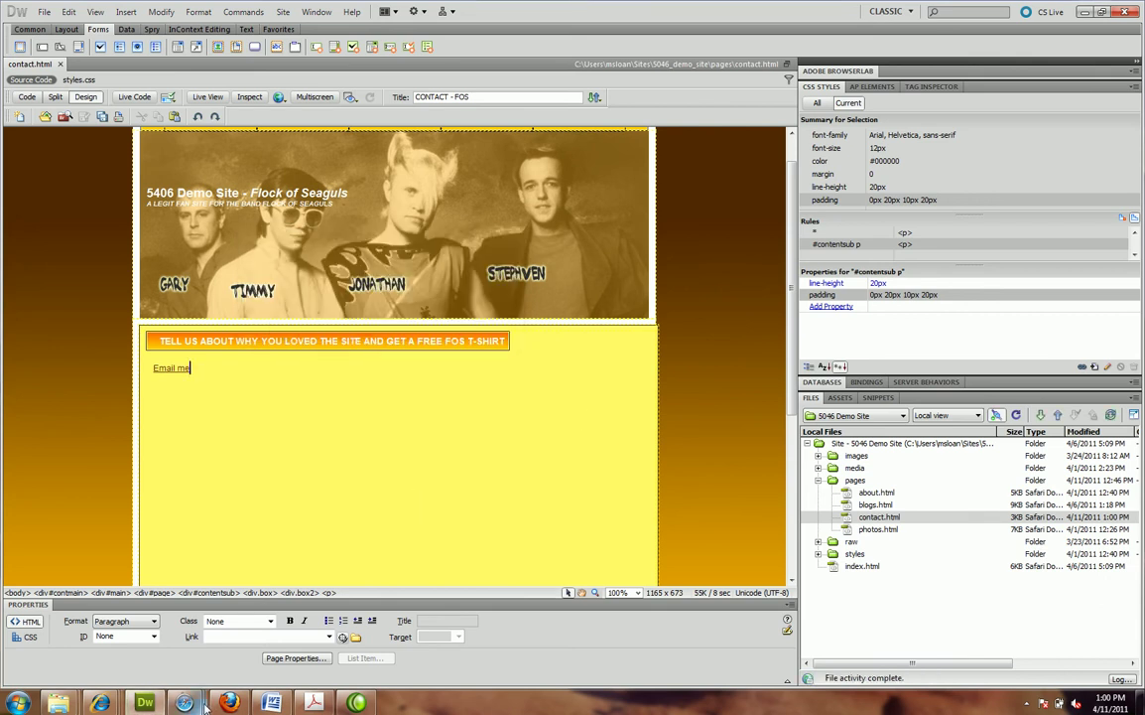
pyautogui.hotkey('alt', 'Tab')
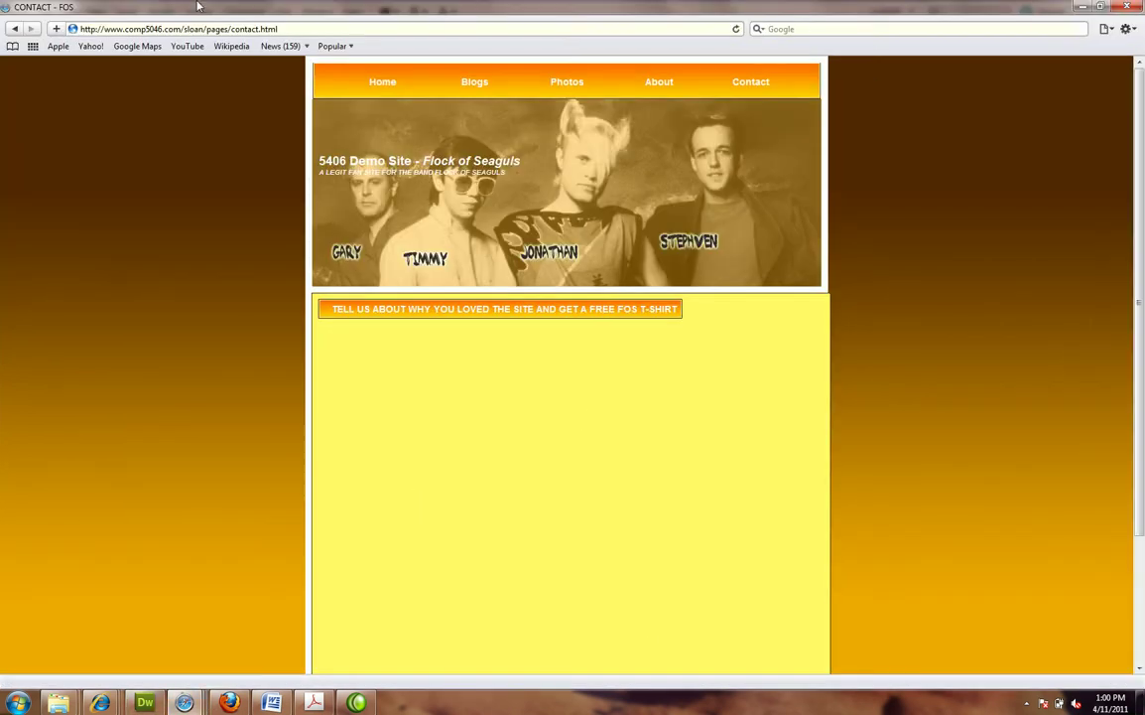
# Step: Refresh the live contact page showing Email me, then minimize Safari and Dreamweaver
pyautogui.press('F5')
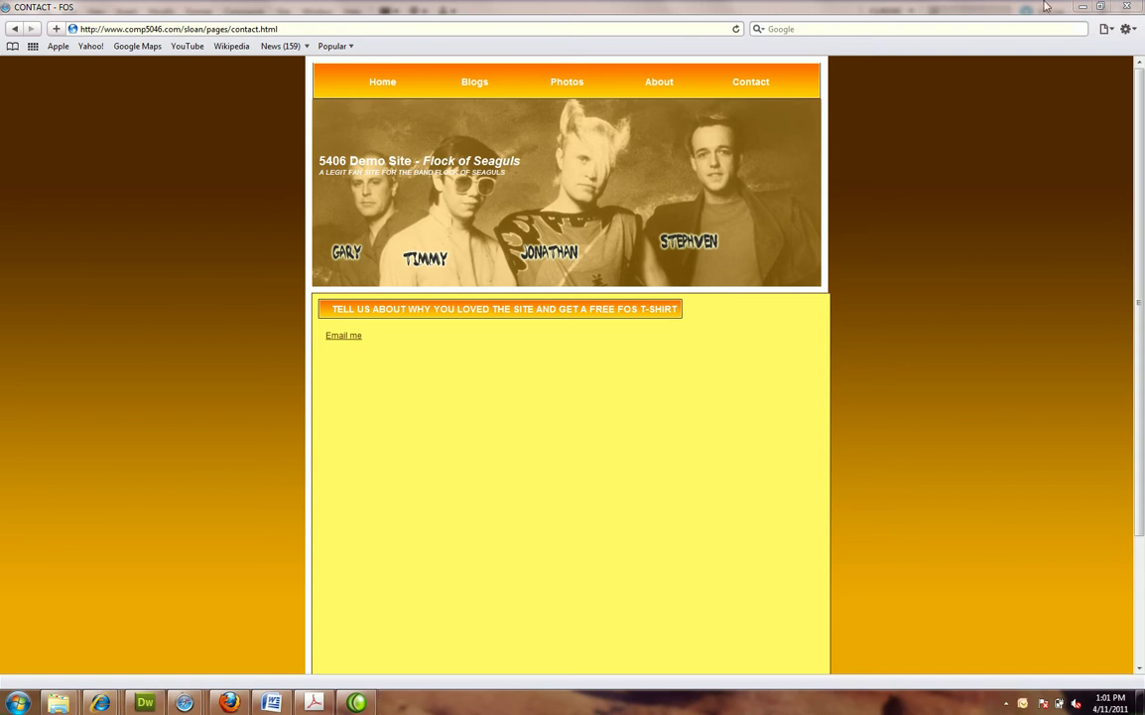
pyautogui.click(1082, 7)
pyautogui.click(1084, 10)
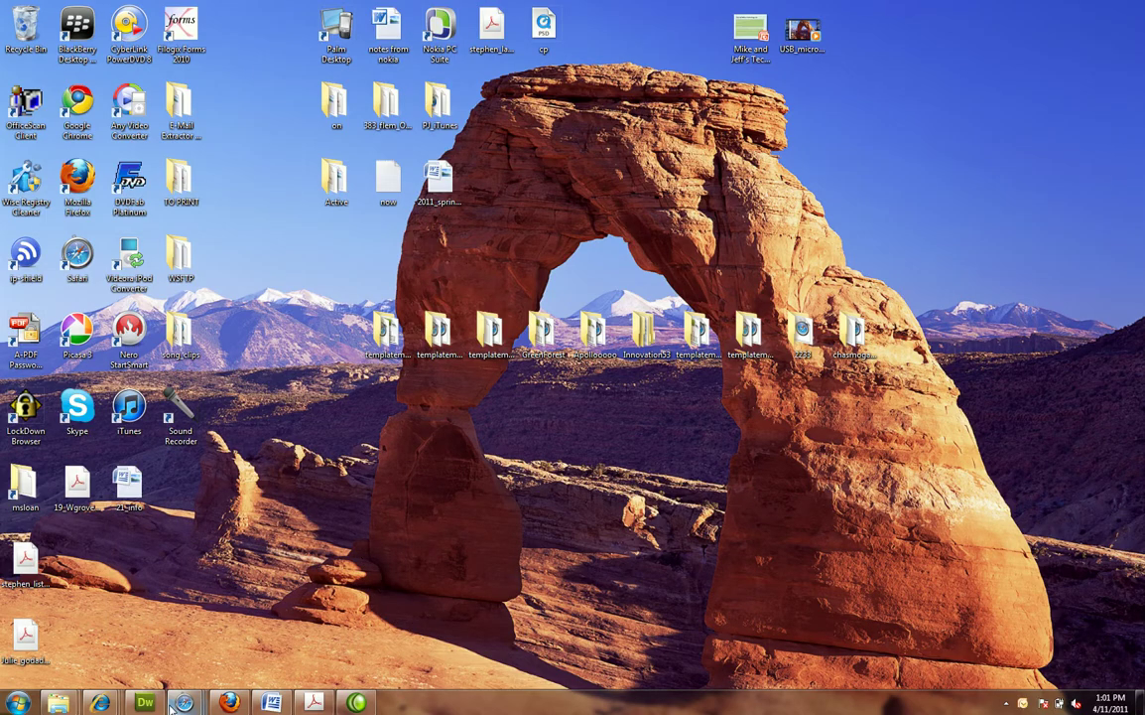
# Step: Click the Email me link in Safari and verify Outlook's To field holds the owner's address
pyautogui.click(653, 665)
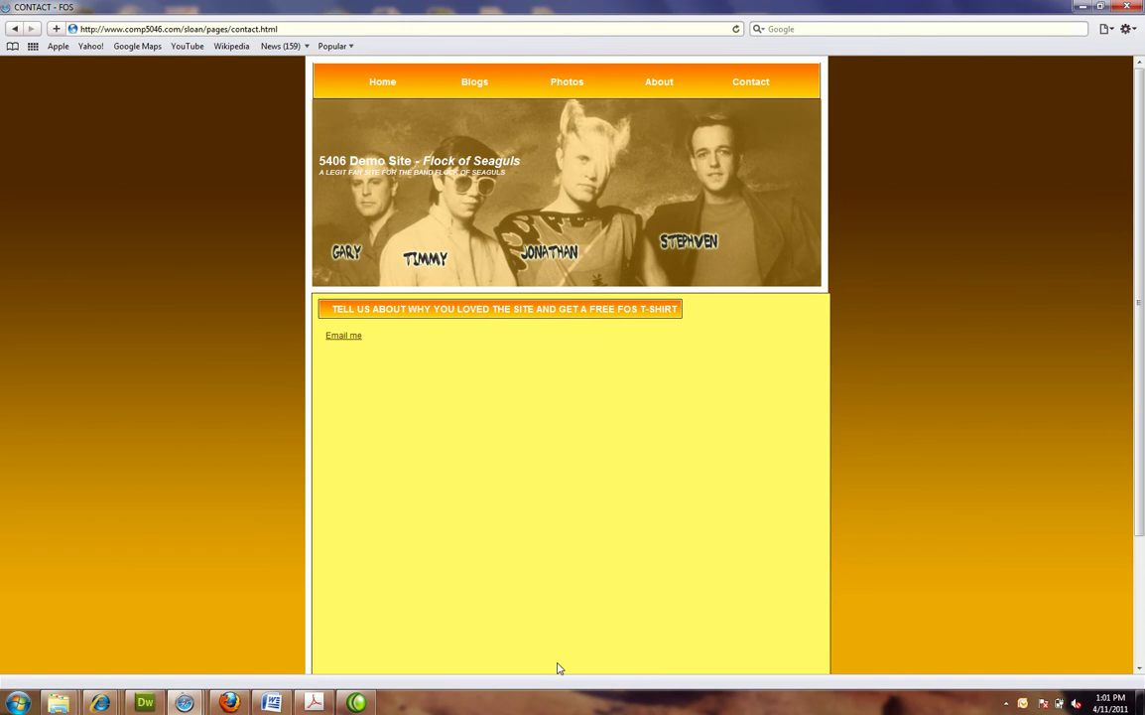
pyautogui.click(344, 339)
pyautogui.moveTo(407, 703)
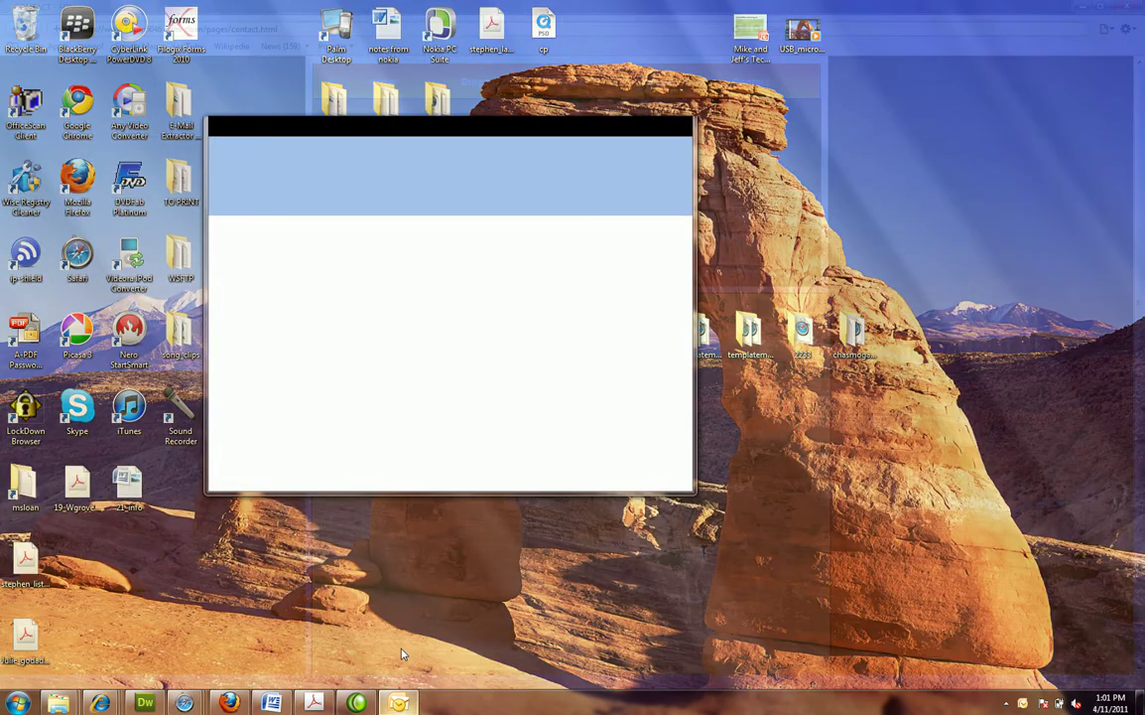
pyautogui.click(404, 652)
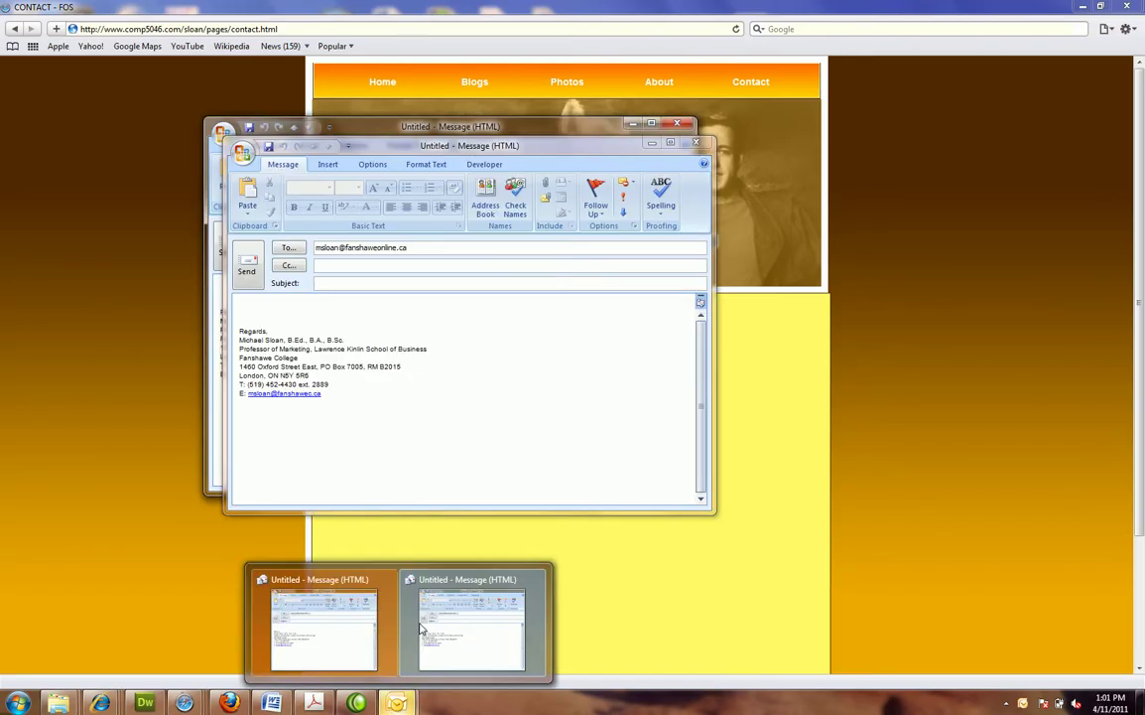
pyautogui.tripleClick(434, 248)
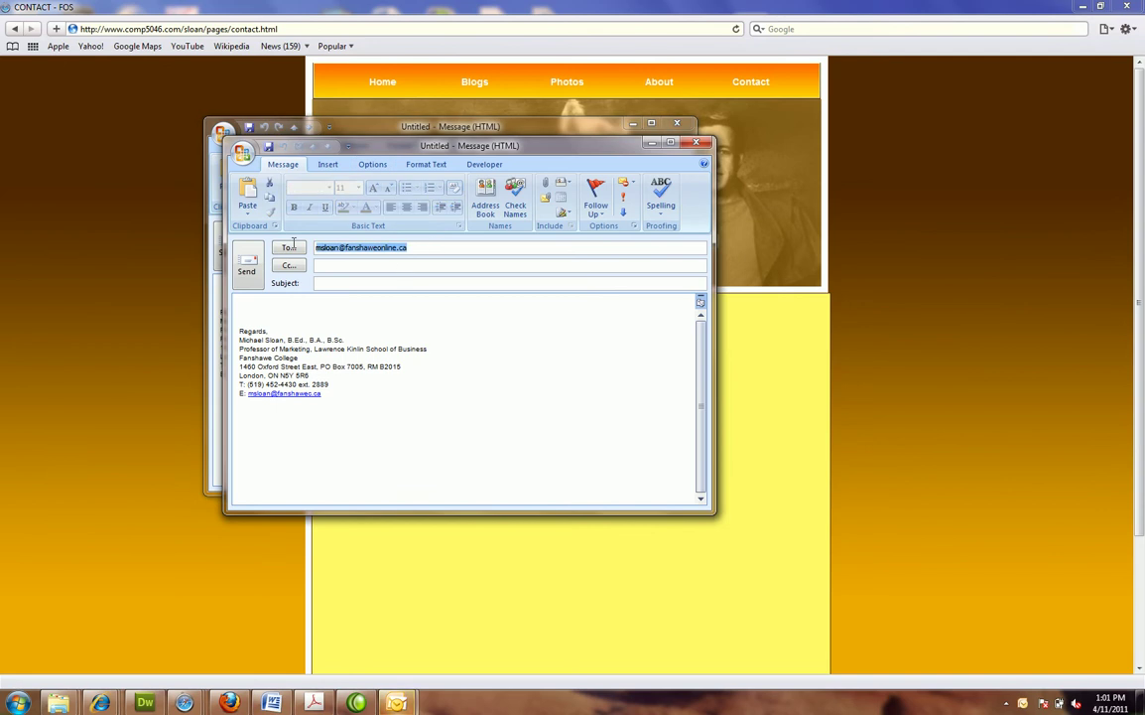
pyautogui.click(259, 306)
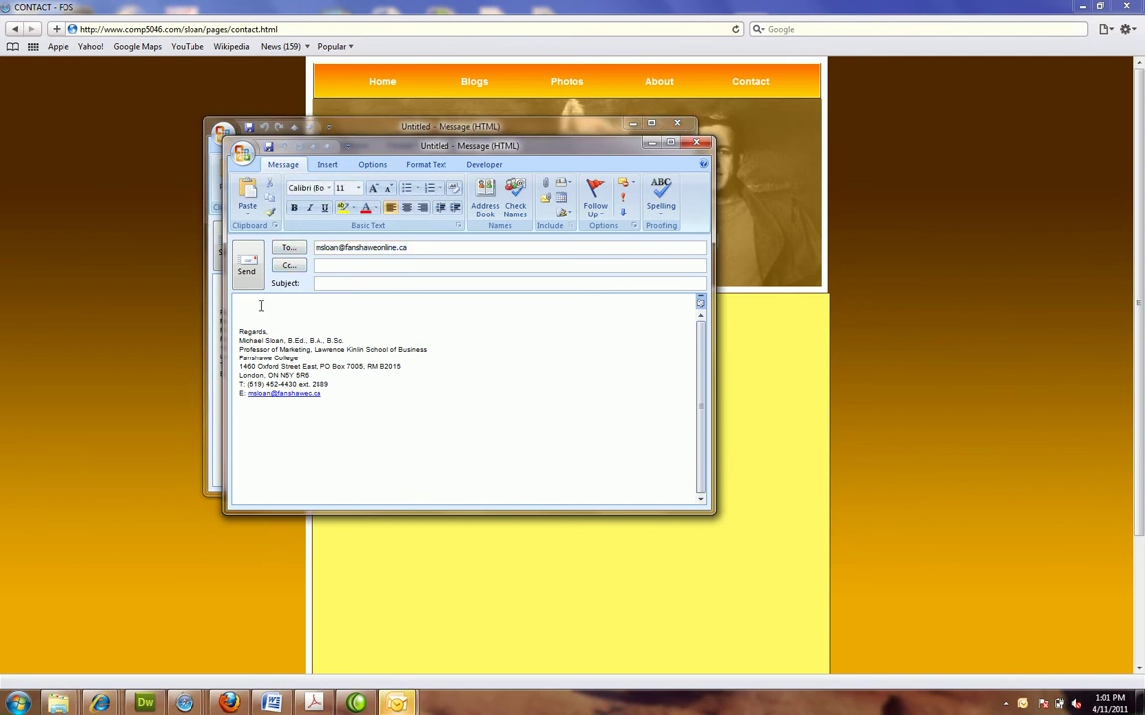
# Step: Close both Outlook messages without saving them
pyautogui.click(705, 144)
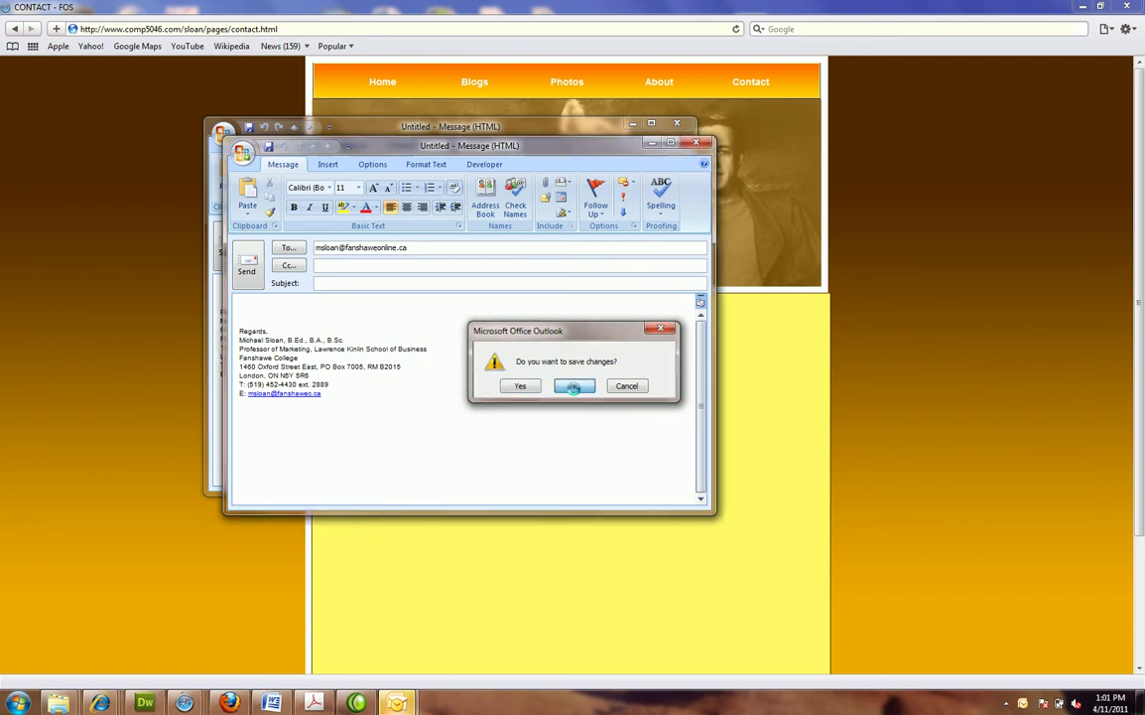
pyautogui.click(580, 382)
pyautogui.click(677, 123)
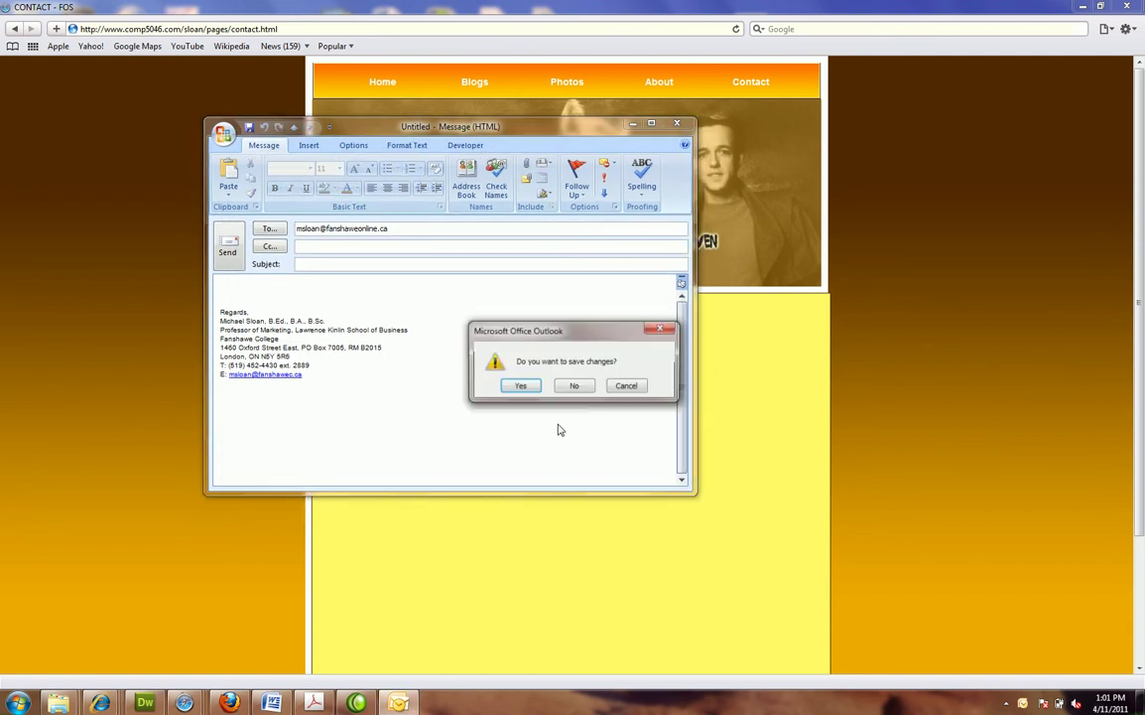
pyautogui.click(575, 386)
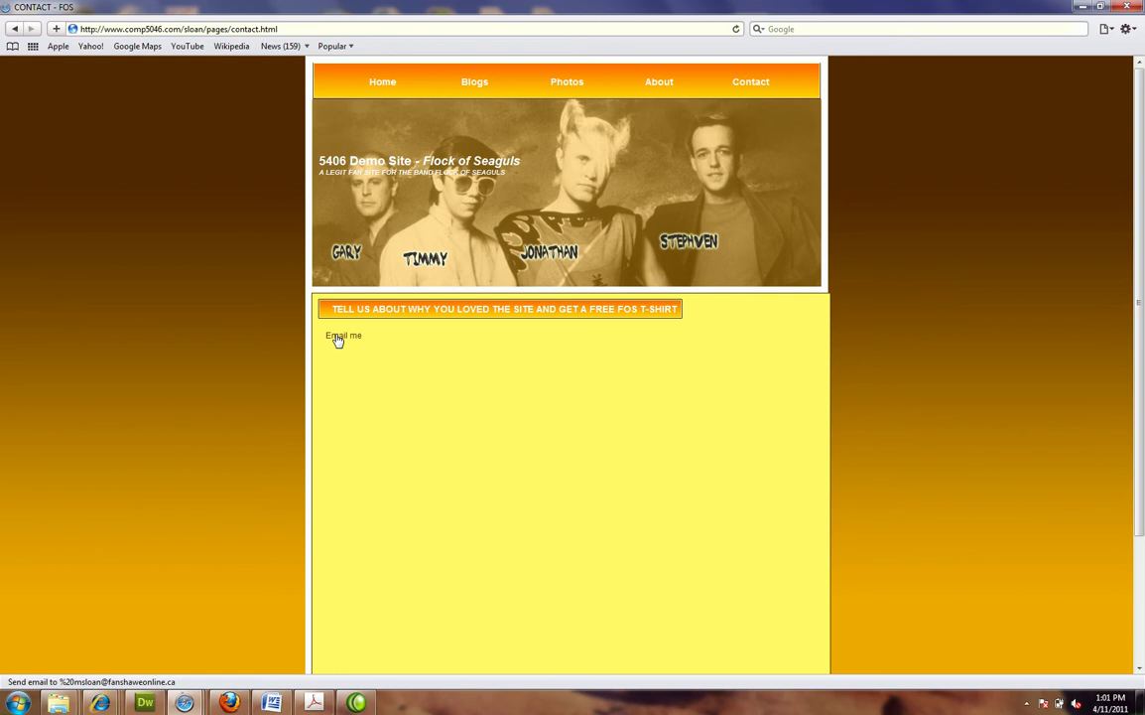
# Step: Add a new Safari tab showing Top Sites via the page menu
pyautogui.click(1104, 29)
pyautogui.click(1039, 50)
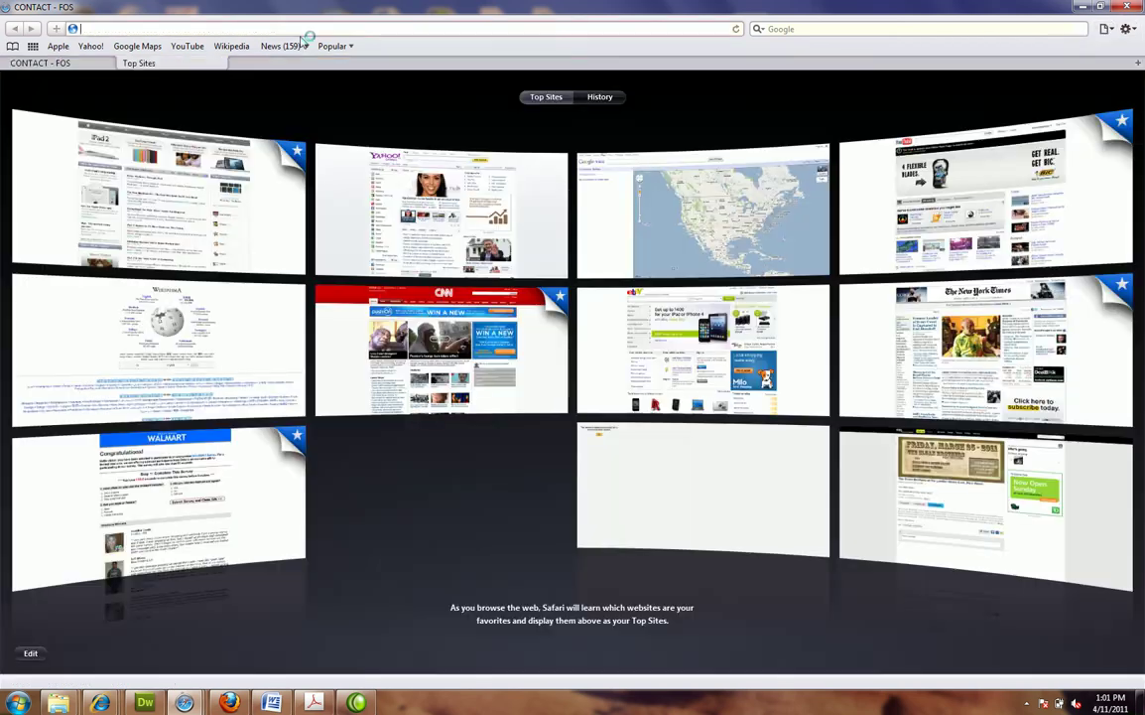
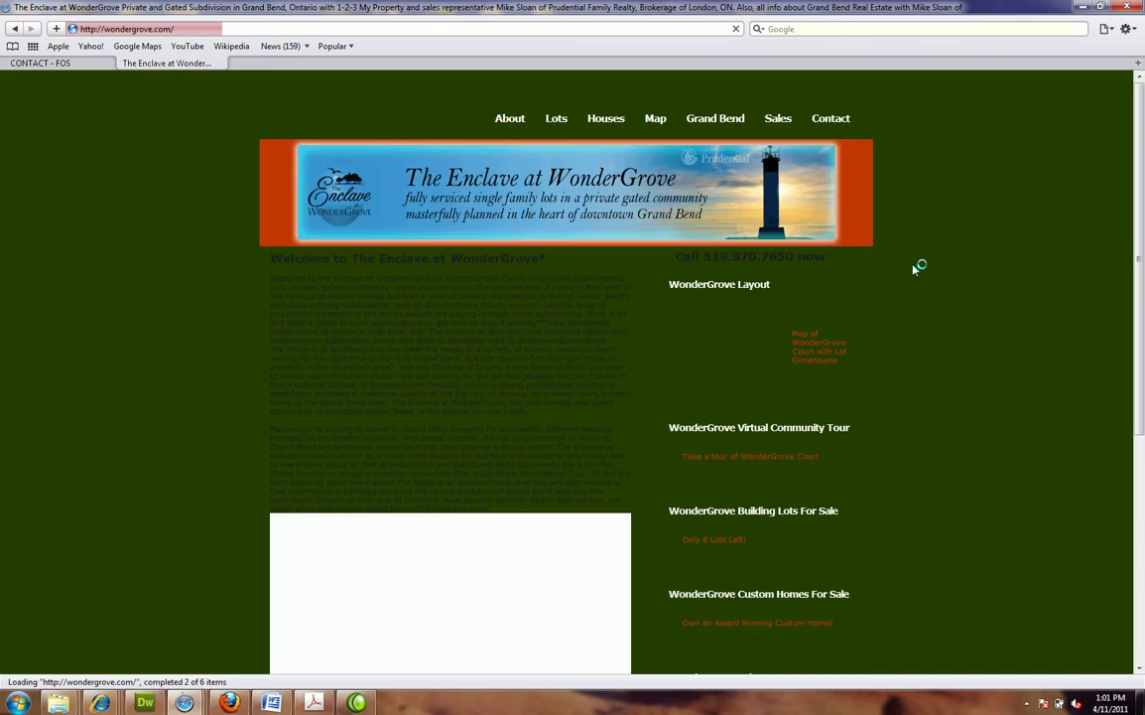
# Step: Fill in the WonderGrove form's Email, Last Name, First Name and Telephone fields with contact details
pyautogui.scroll(-5, 1144, 382)
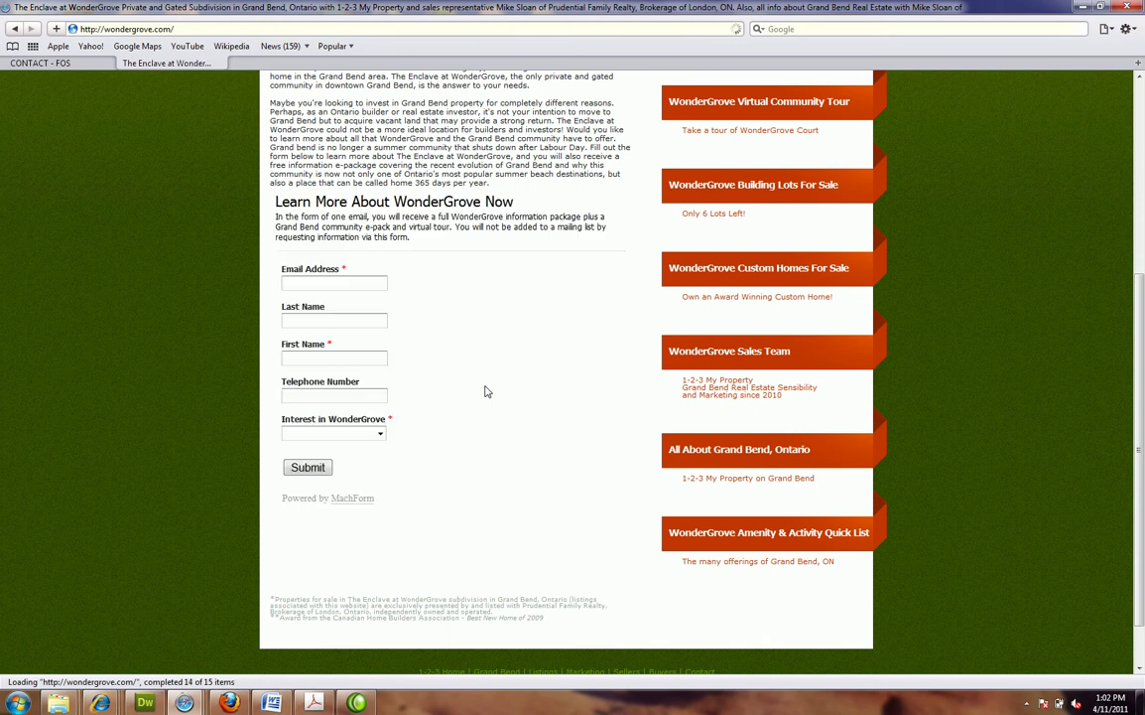
pyautogui.click(348, 282)
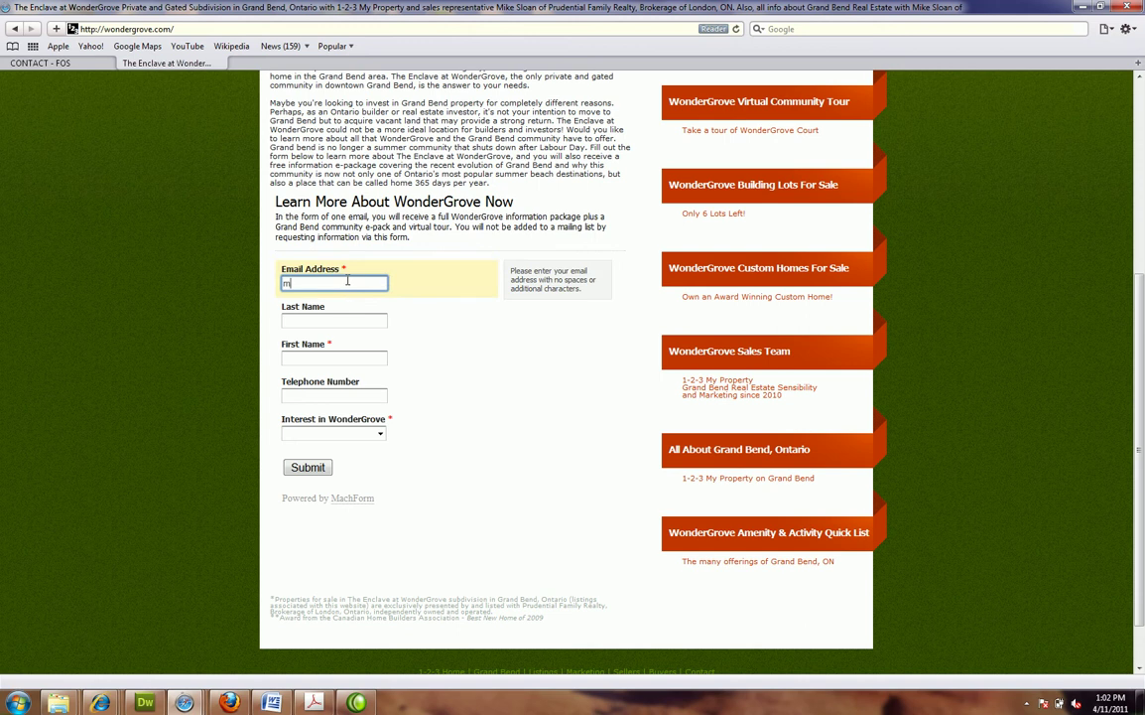
pyautogui.press('Tab')
pyautogui.press('Tab')
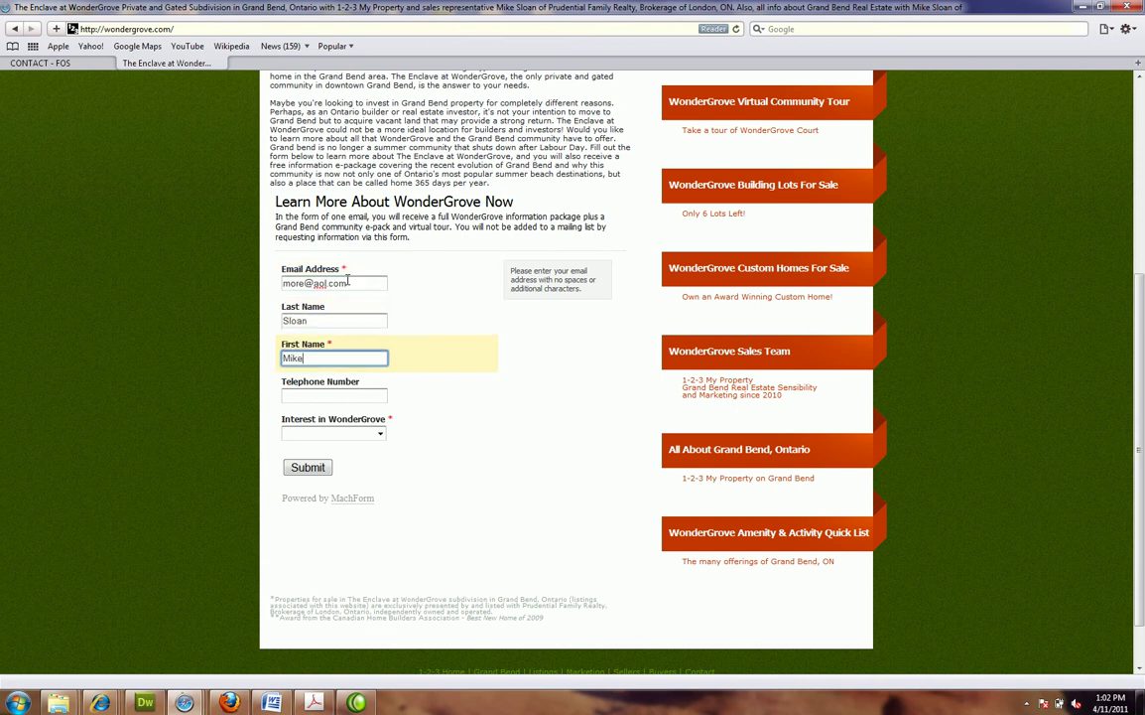
pyautogui.press('Tab')
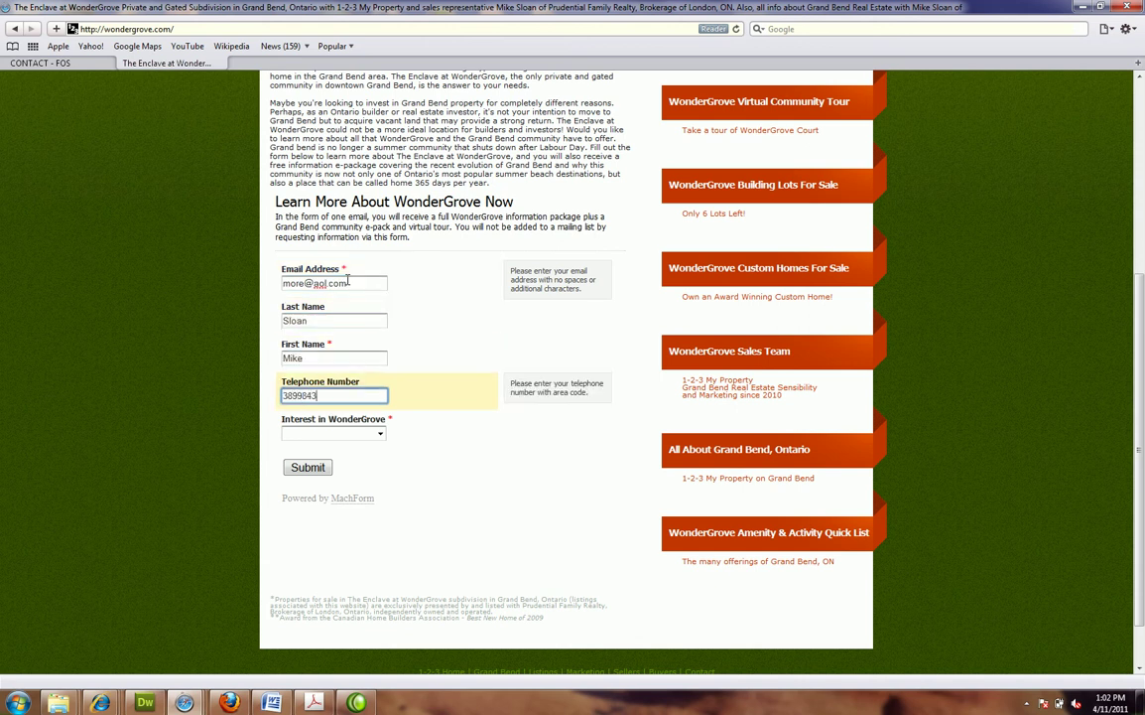
# Step: Choose 'Buy a lot as an investment' as the interest and submit the form
pyautogui.click(346, 433)
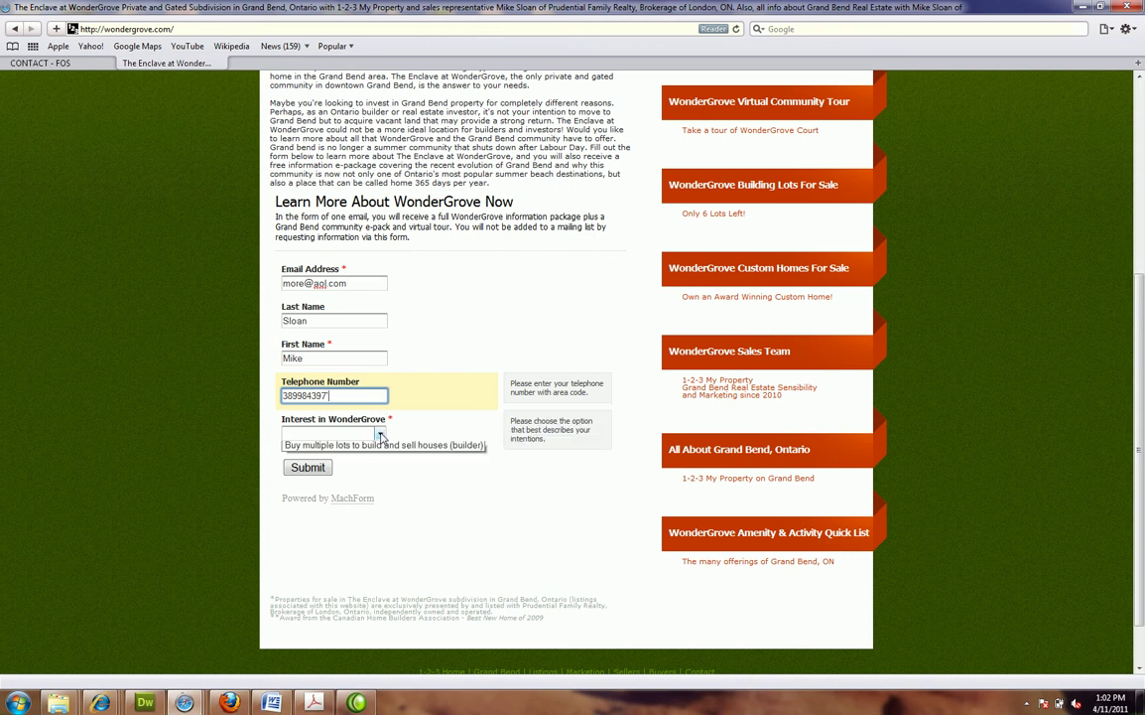
pyautogui.click(345, 474)
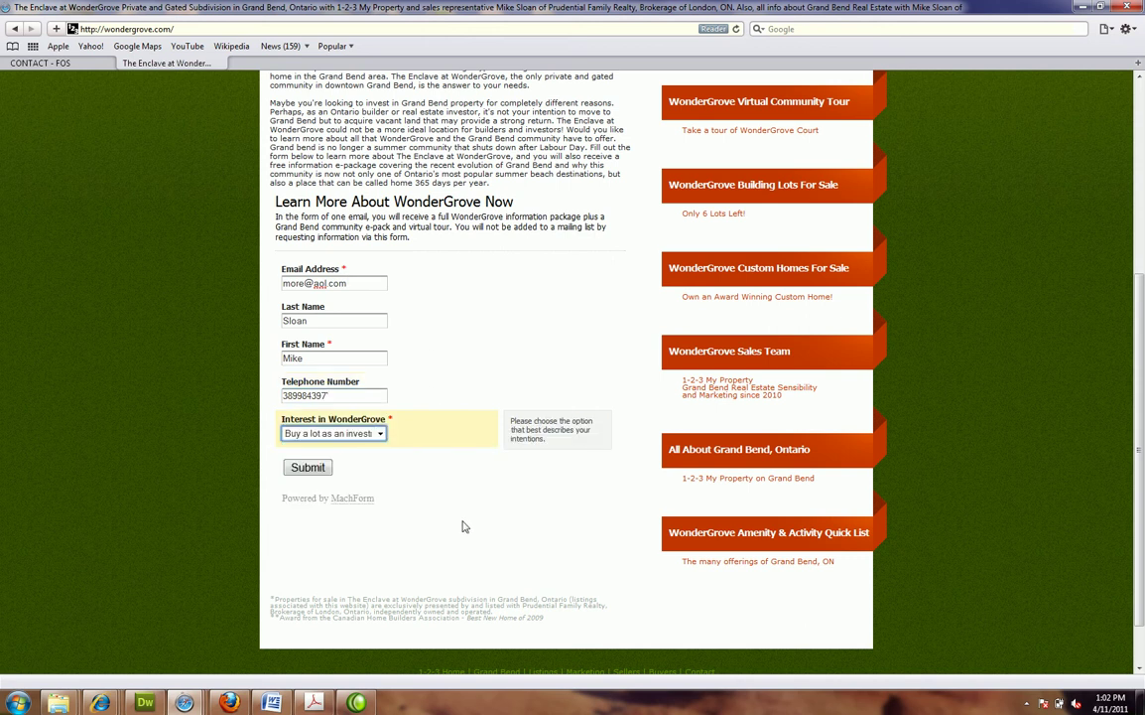
pyautogui.click(316, 471)
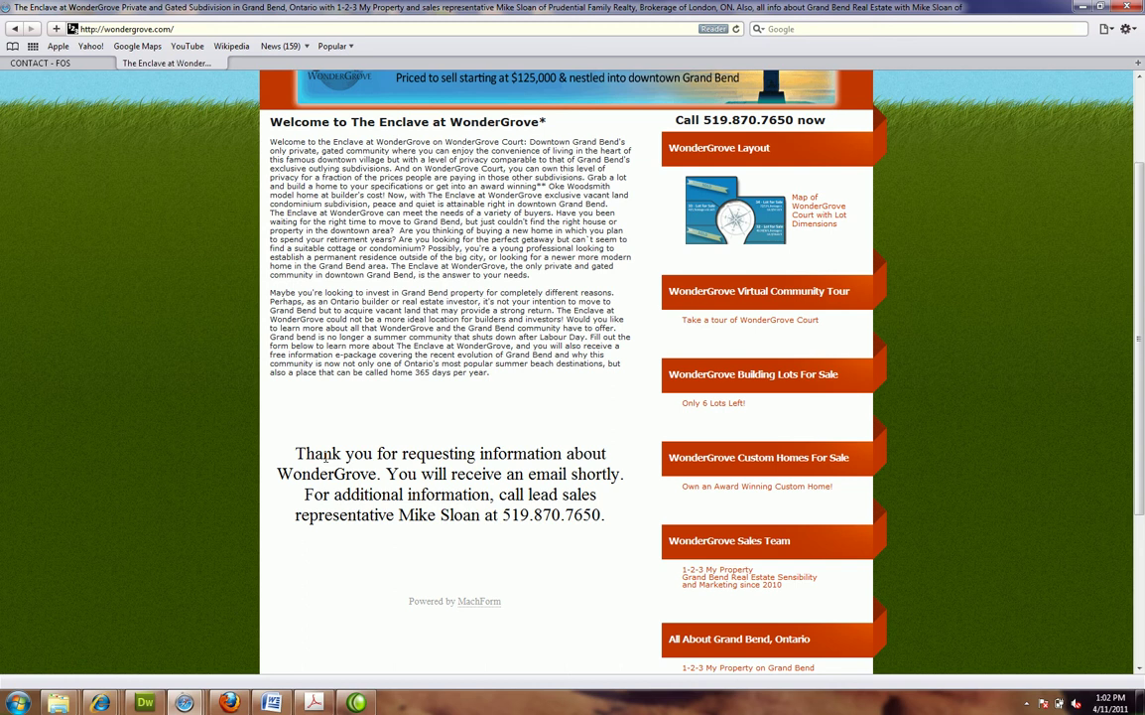
# Step: Check the thank-you message on the WonderGrove tab, then go back to the CONTACT - FOS tab
pyautogui.click(62, 63)
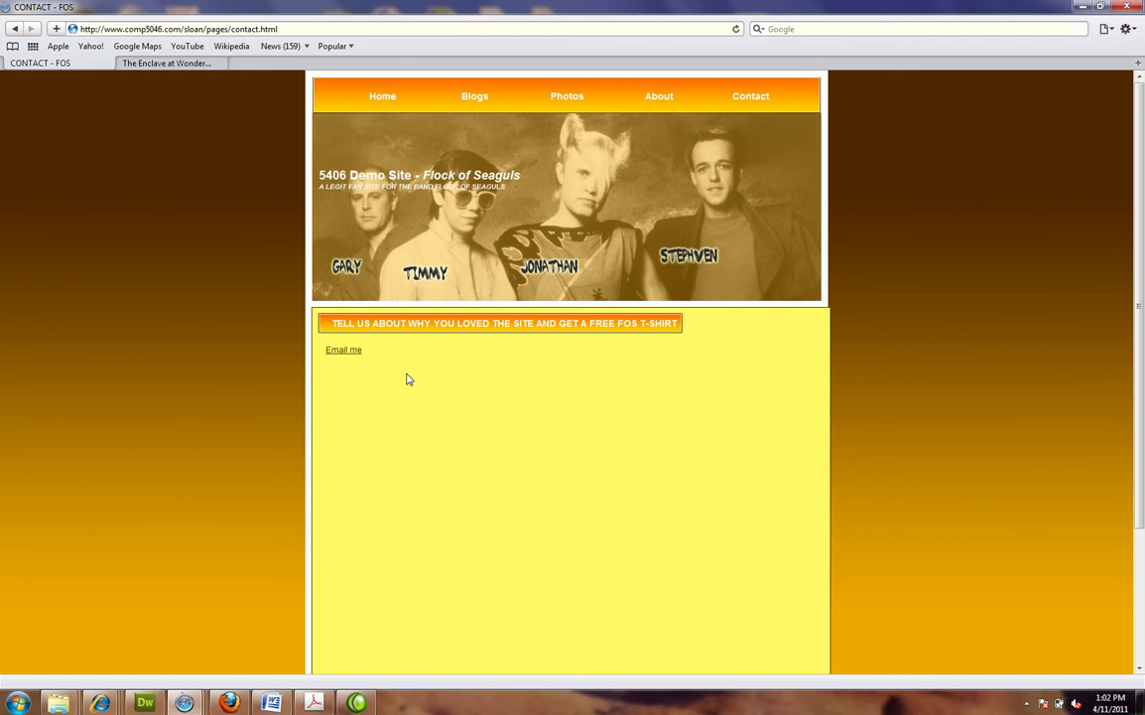
pyautogui.click(199, 63)
pyautogui.scroll(-5, 486, 479)
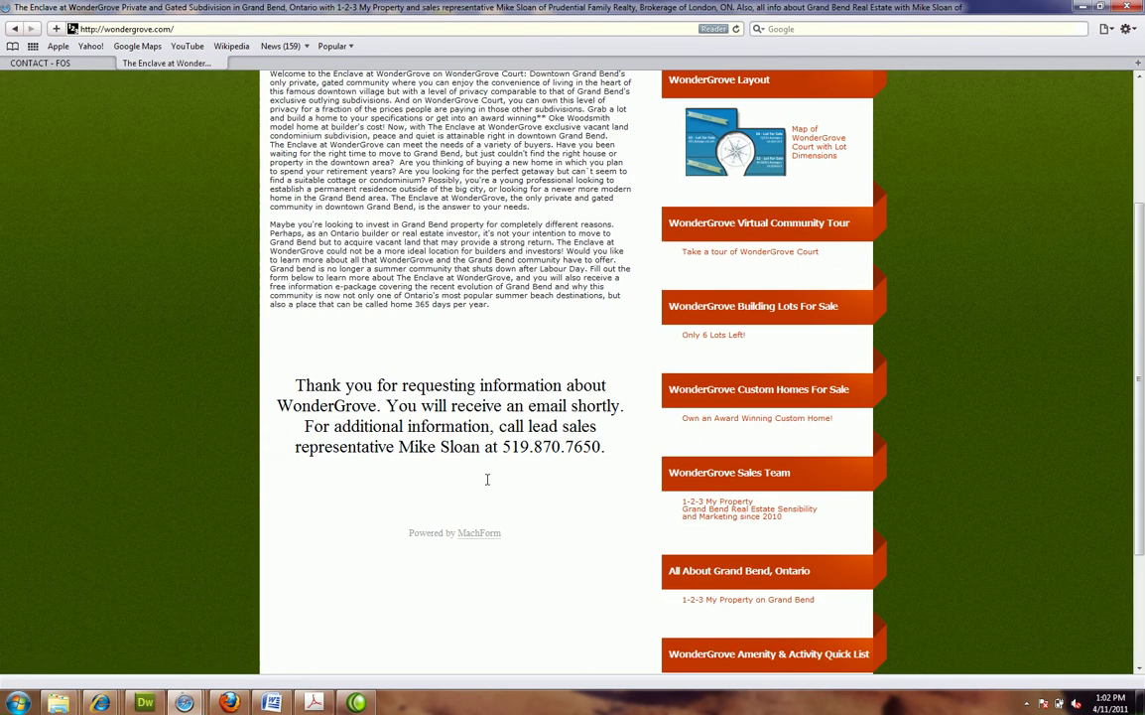
pyautogui.scroll(3, 387, 442)
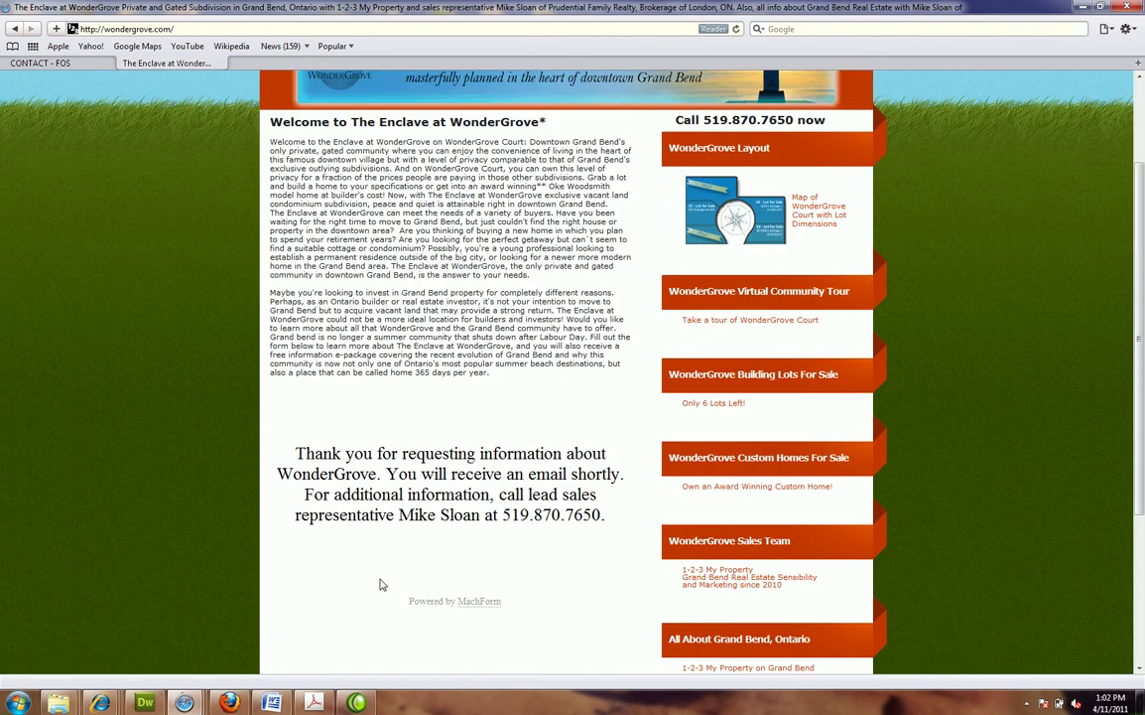
pyautogui.scroll(-2, 376, 596)
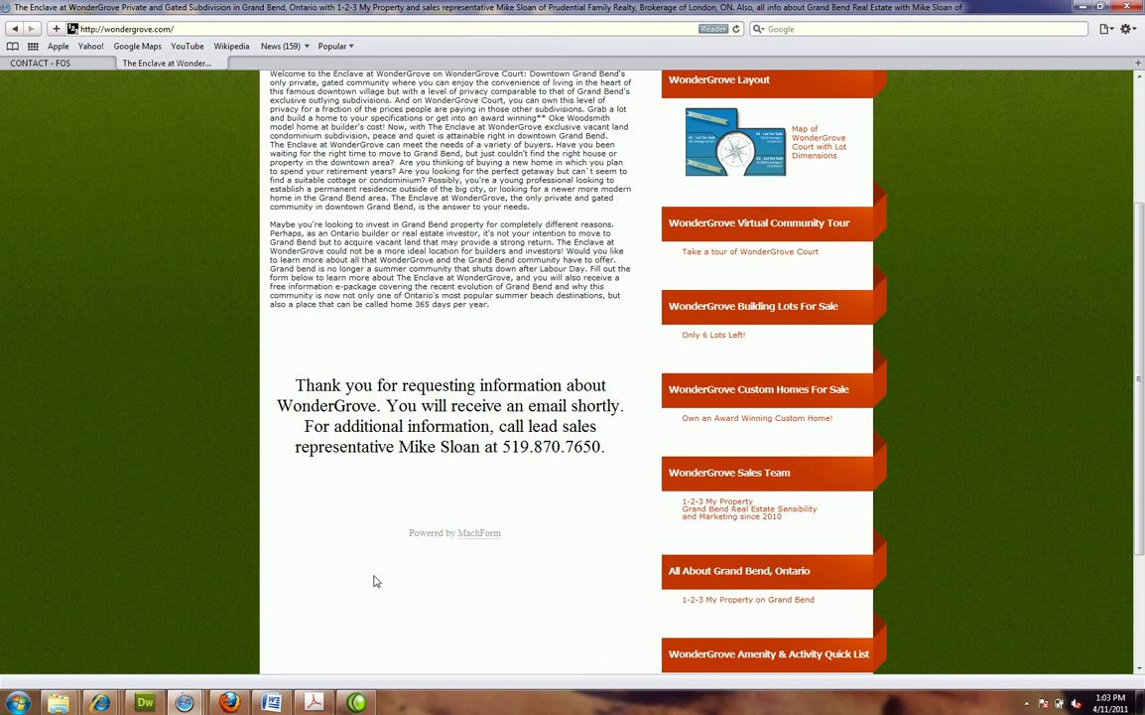
pyautogui.click(49, 63)
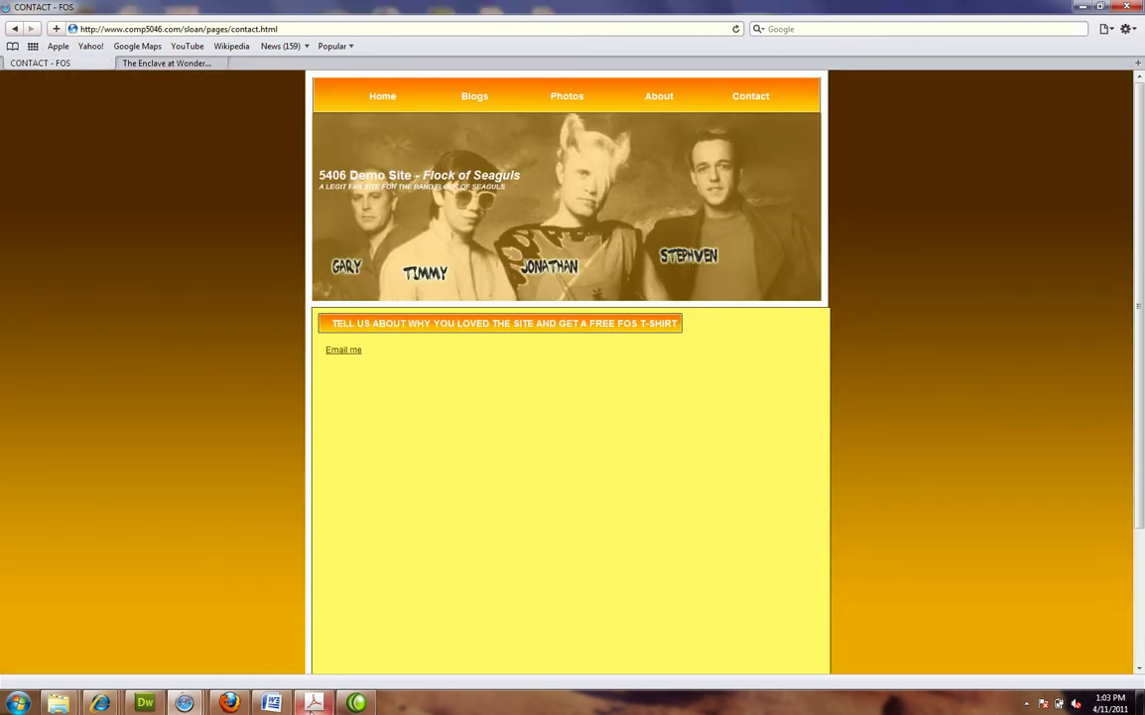
# Step: In Dreamweaver's contact.html, check the Email me mailto link and add an empty paragraph below it
pyautogui.click(229, 702)
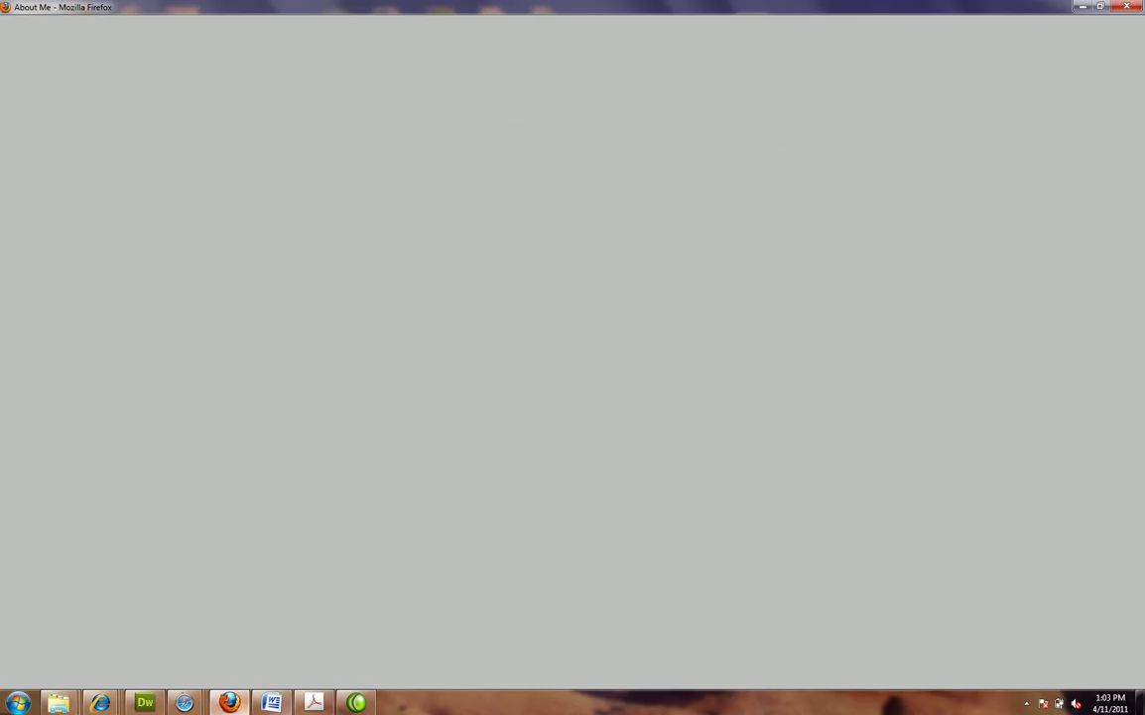
pyautogui.click(146, 703)
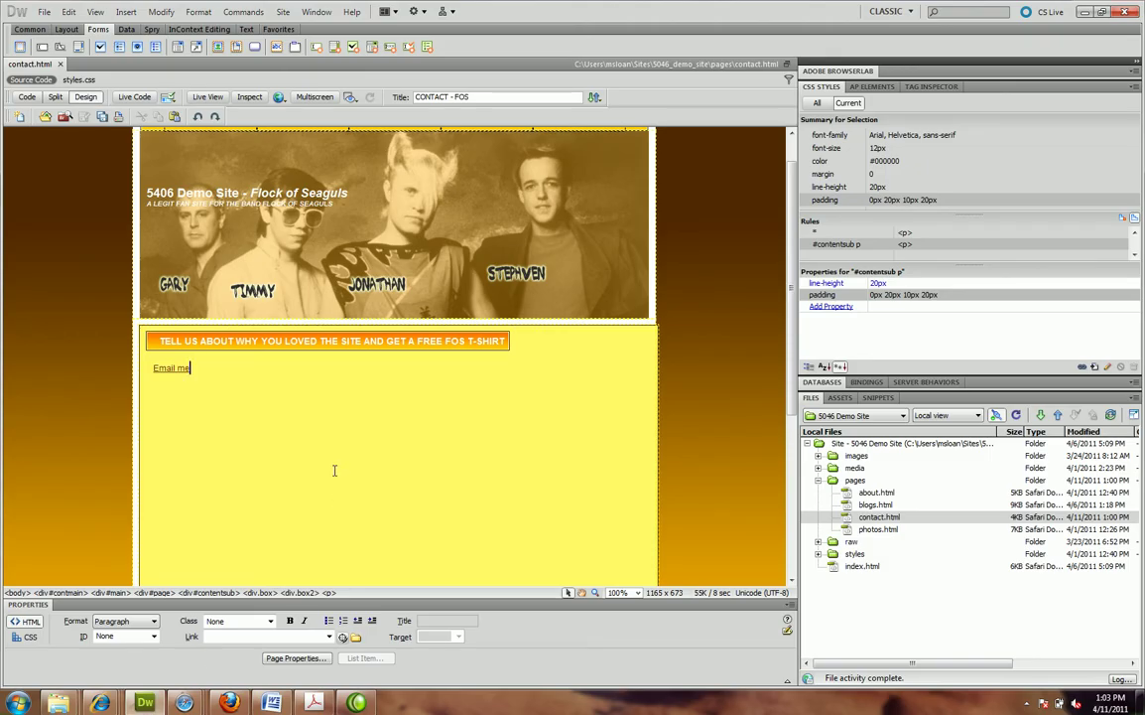
pyautogui.click(203, 375)
pyautogui.moveTo(202, 375); pyautogui.dragTo(153, 367)
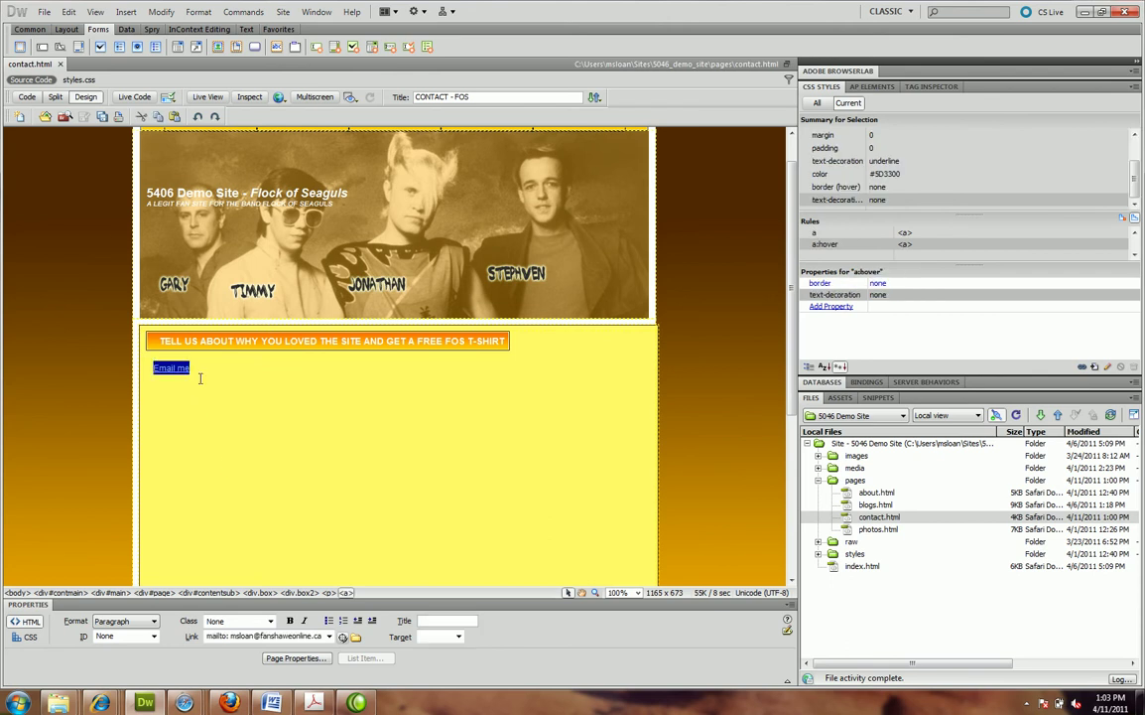
pyautogui.click(199, 378)
pyautogui.press('Return')
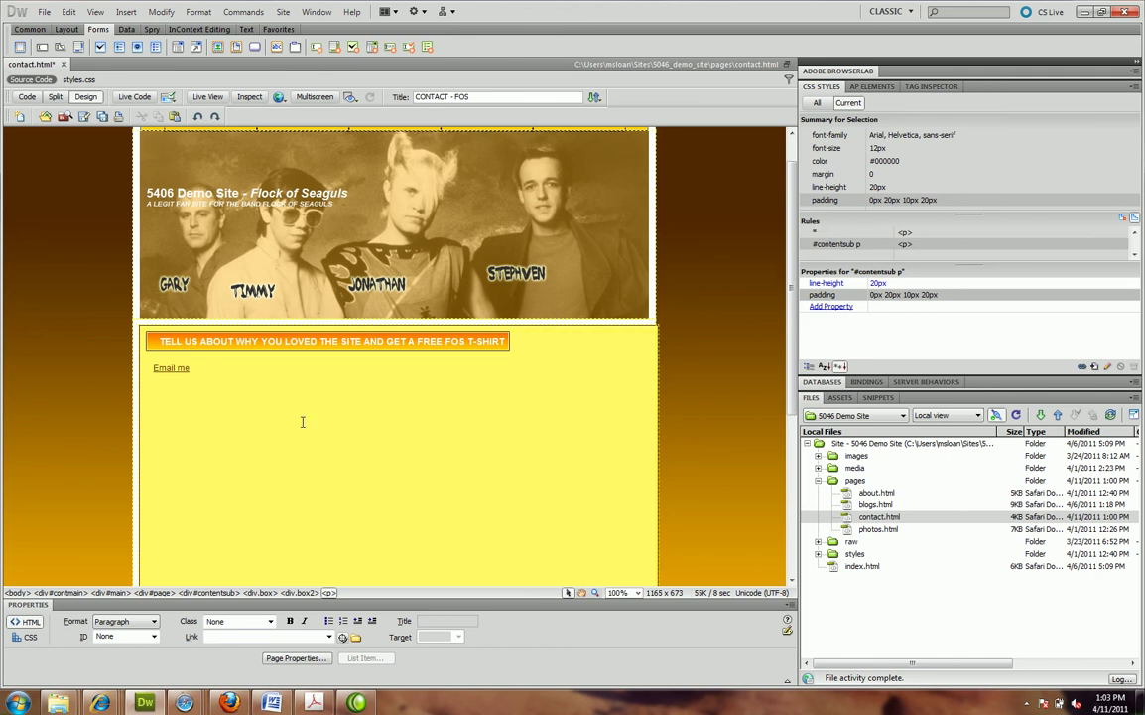
pyautogui.click(127, 12)
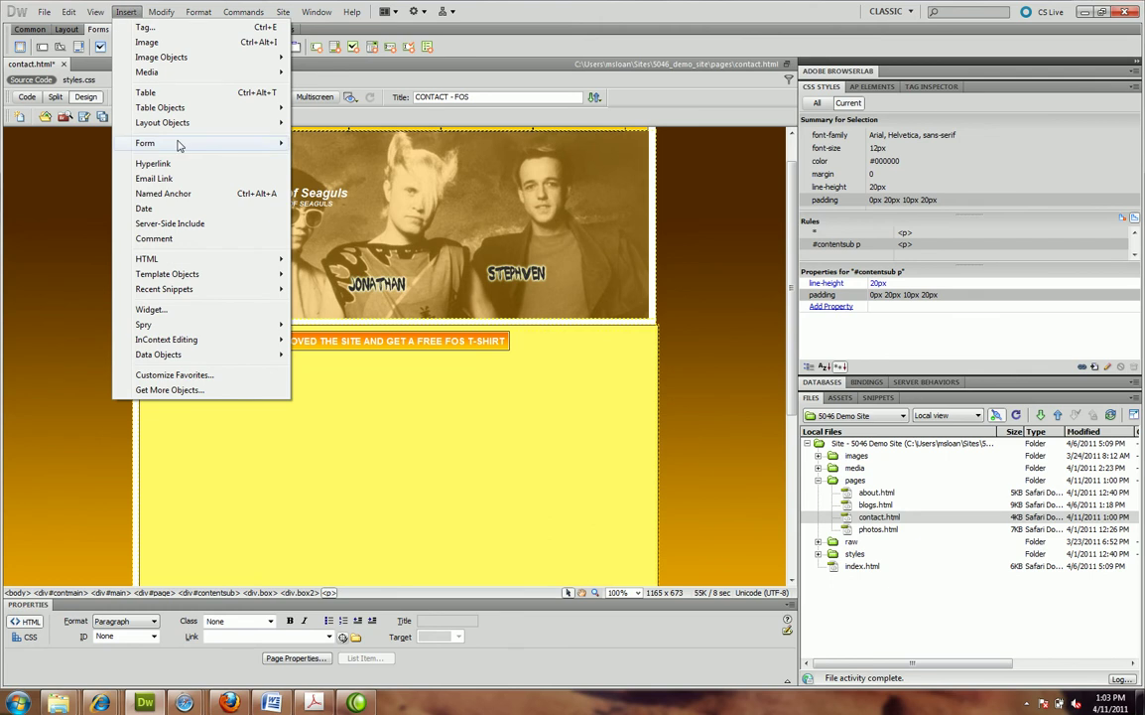
# Step: Insert a form, form1, beneath the Email me link using Insert > Form > Form
pyautogui.moveTo(179, 146)
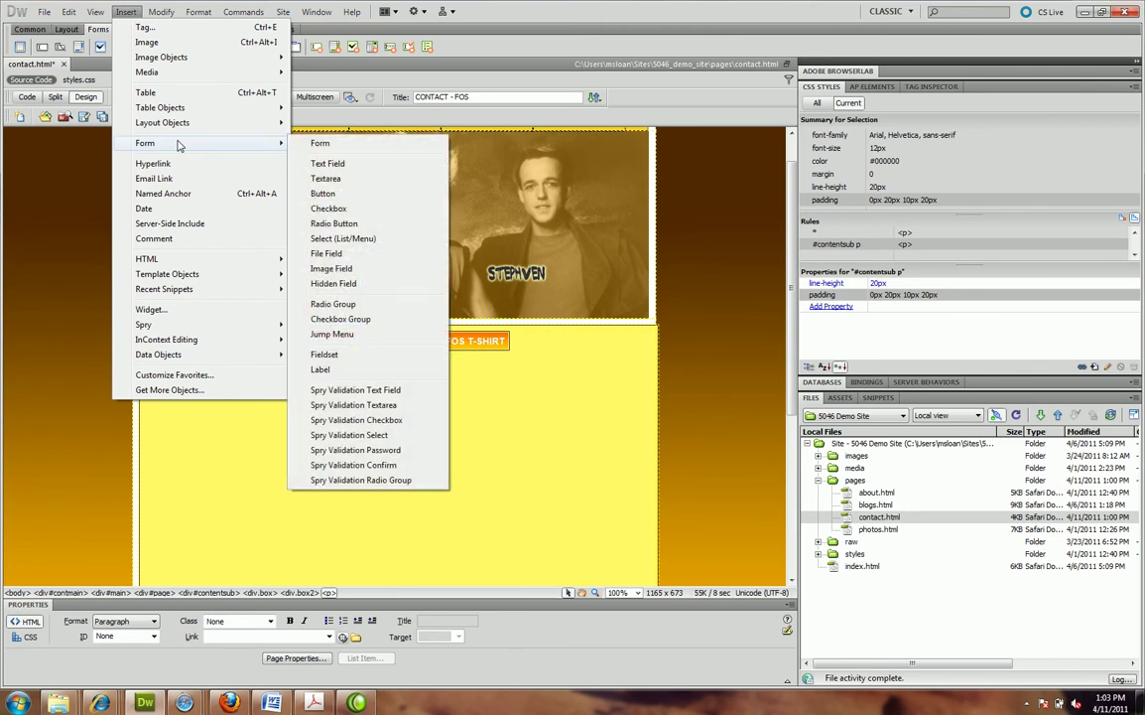
pyautogui.click(323, 144)
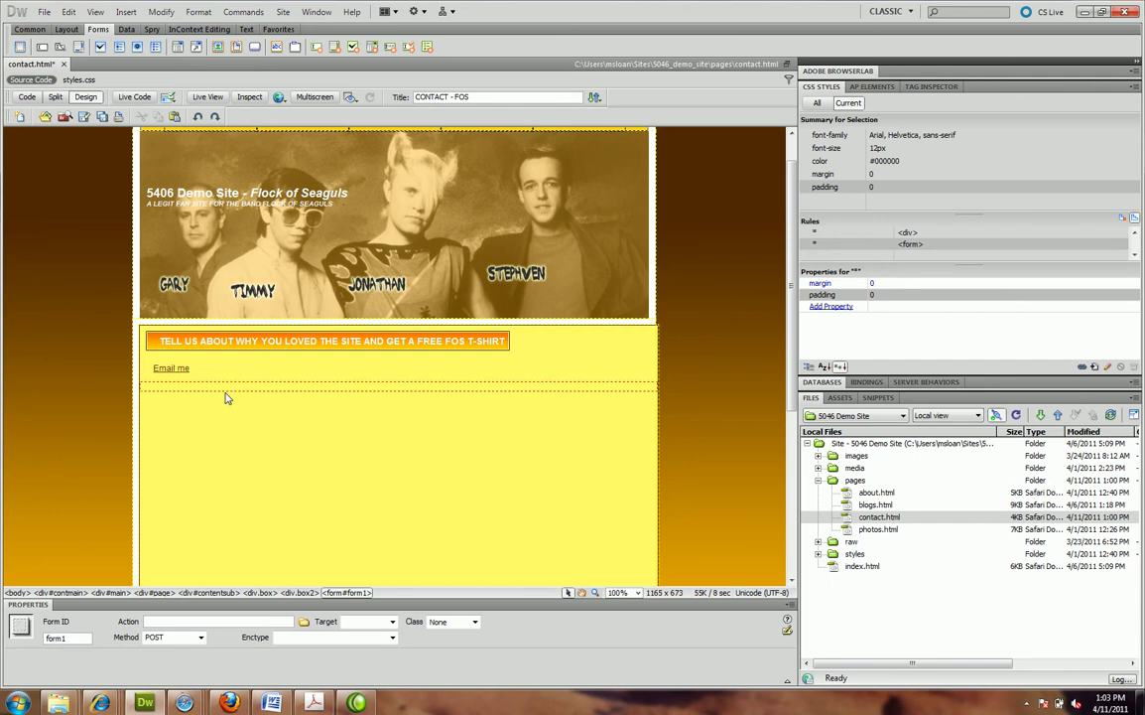
pyautogui.click(128, 12)
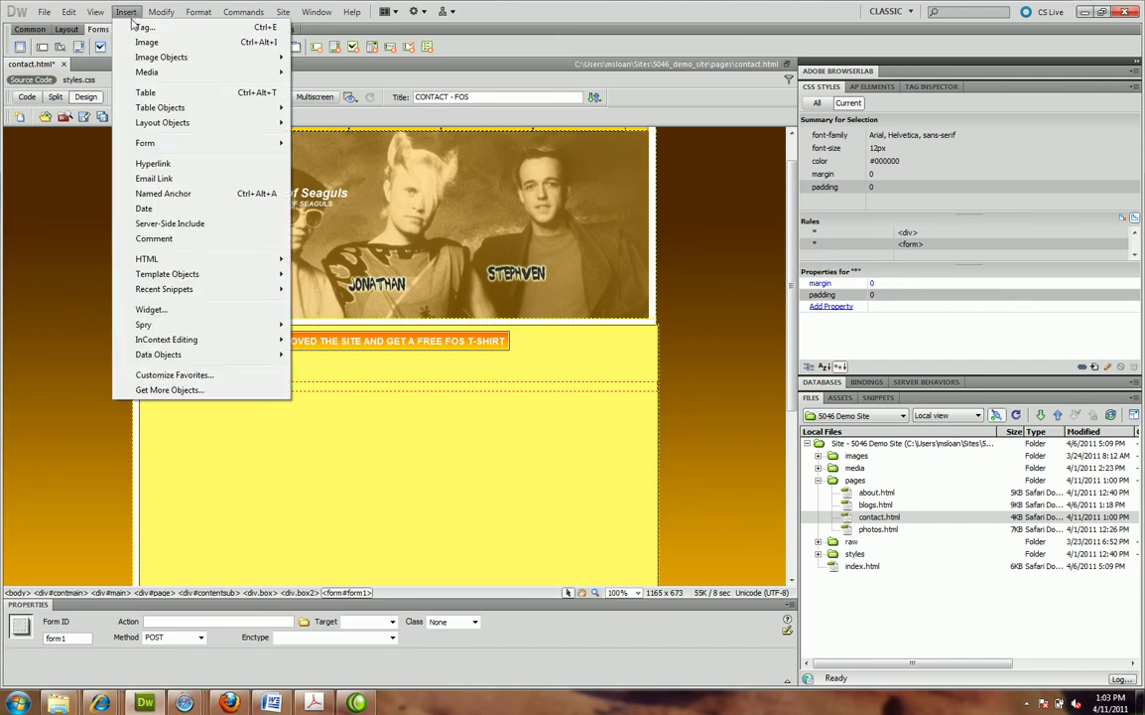
# Step: Add a text field with ID name and label 'First Name', then start a new paragraph
pyautogui.moveTo(177, 147)
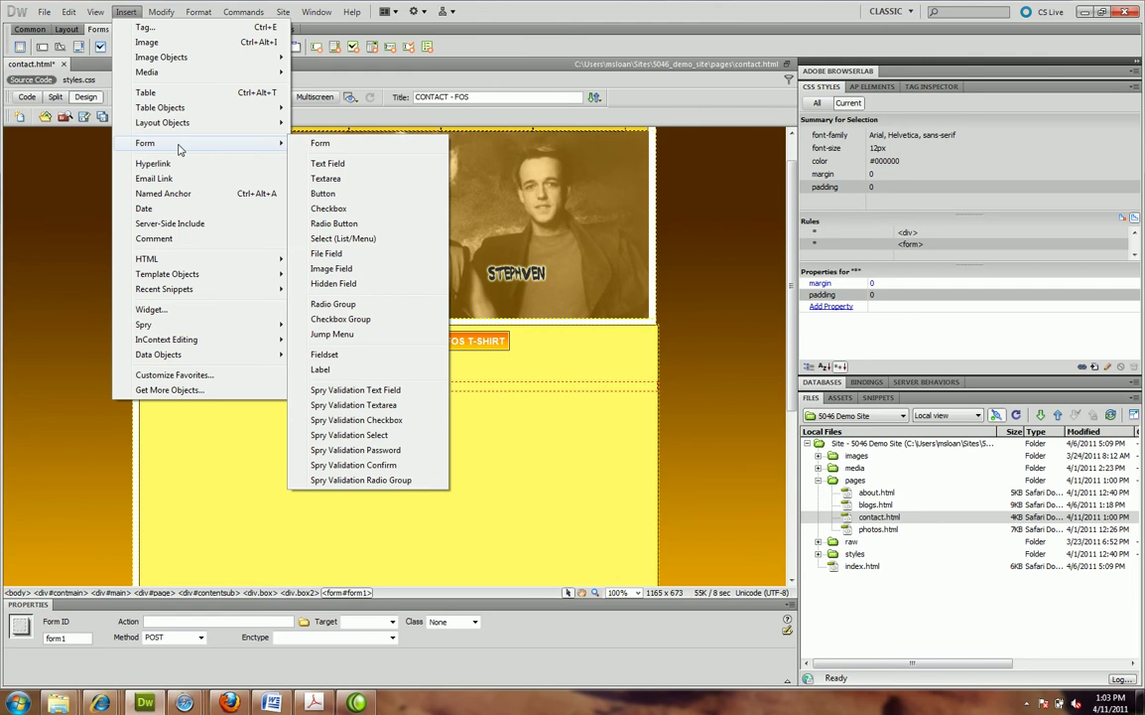
pyautogui.click(348, 165)
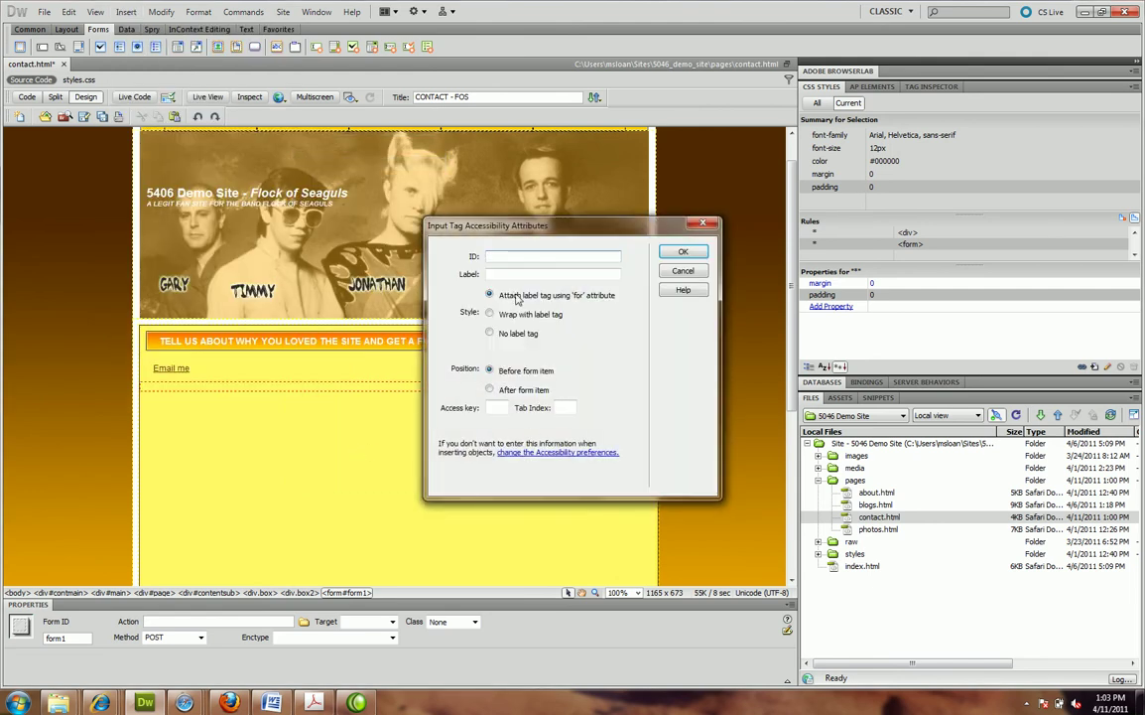
pyautogui.write('name')
pyautogui.click(515, 272)
pyautogui.write('First Name')
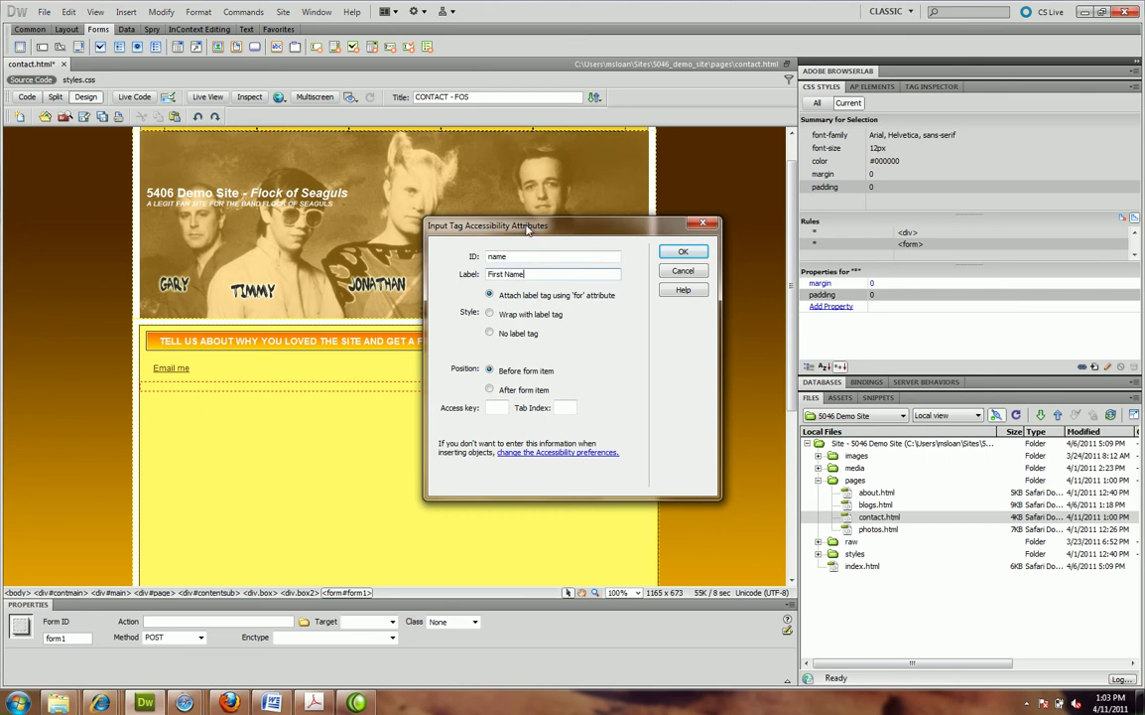
pyautogui.click(667, 255)
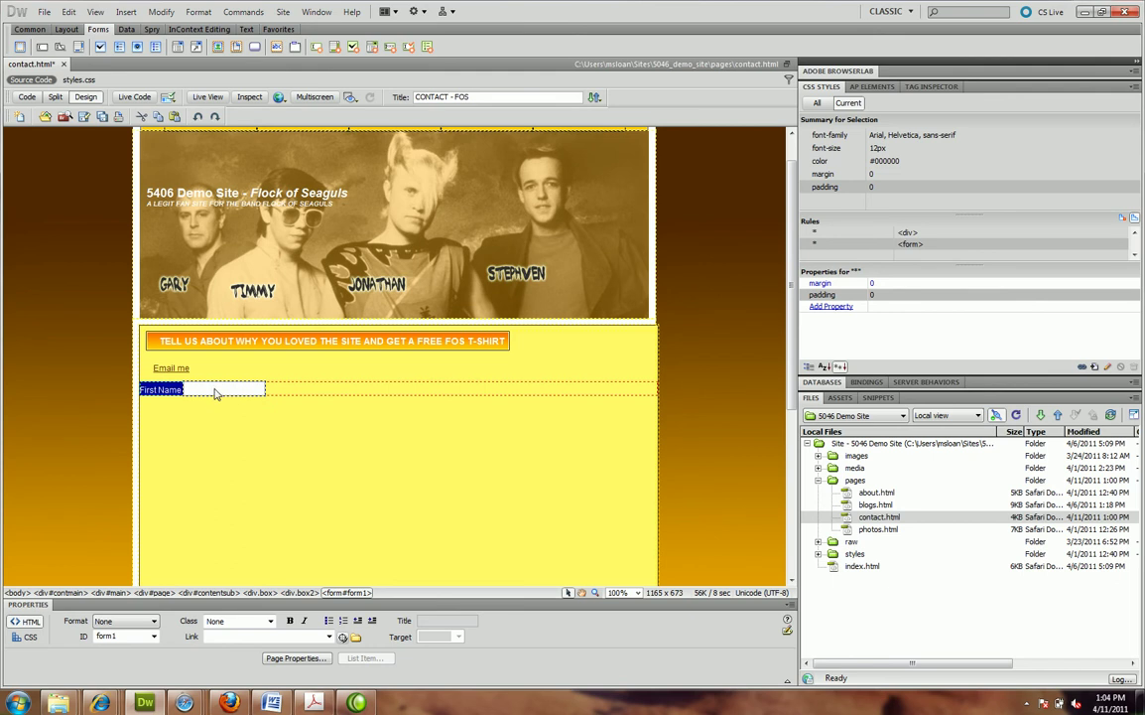
pyautogui.click(300, 388)
pyautogui.press('Return')
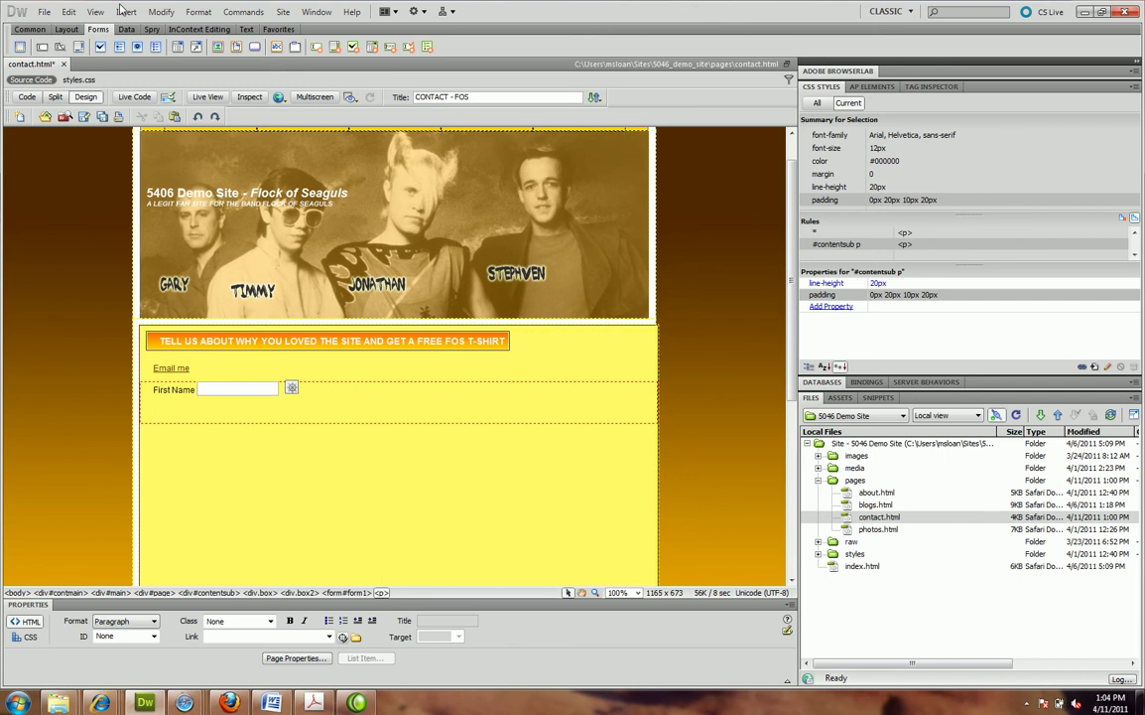
# Step: Add a text area labelled 'Feedback' with ID feedback, then start a new line below it
pyautogui.click(126, 12)
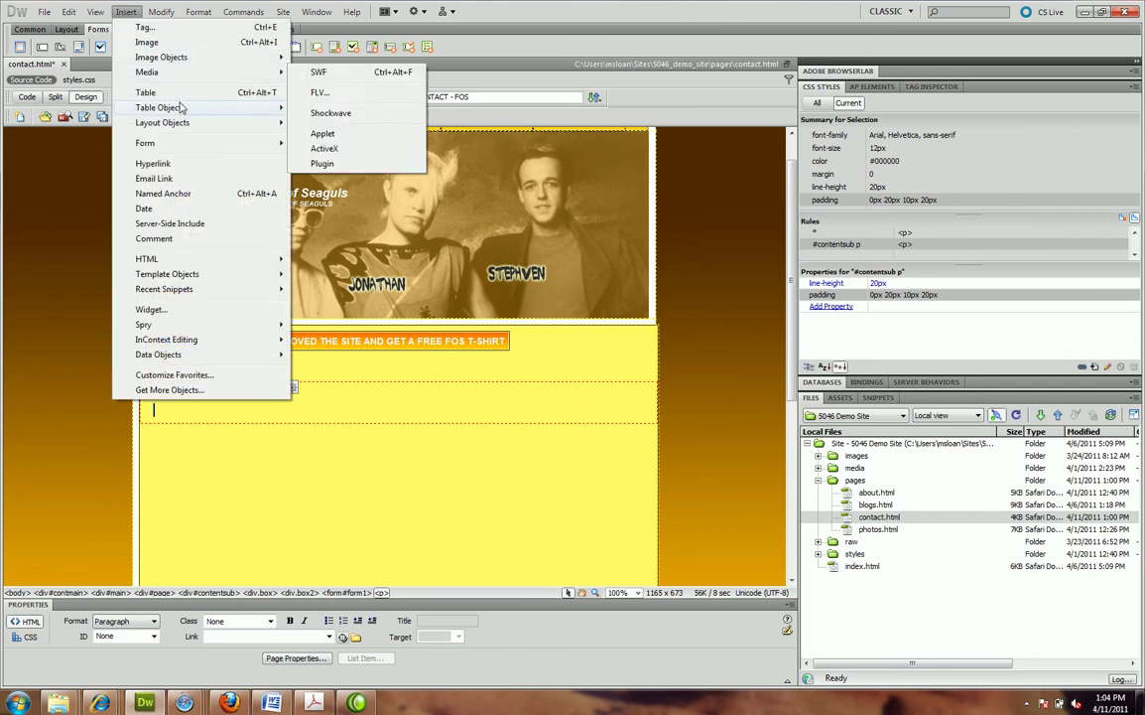
pyautogui.moveTo(182, 149)
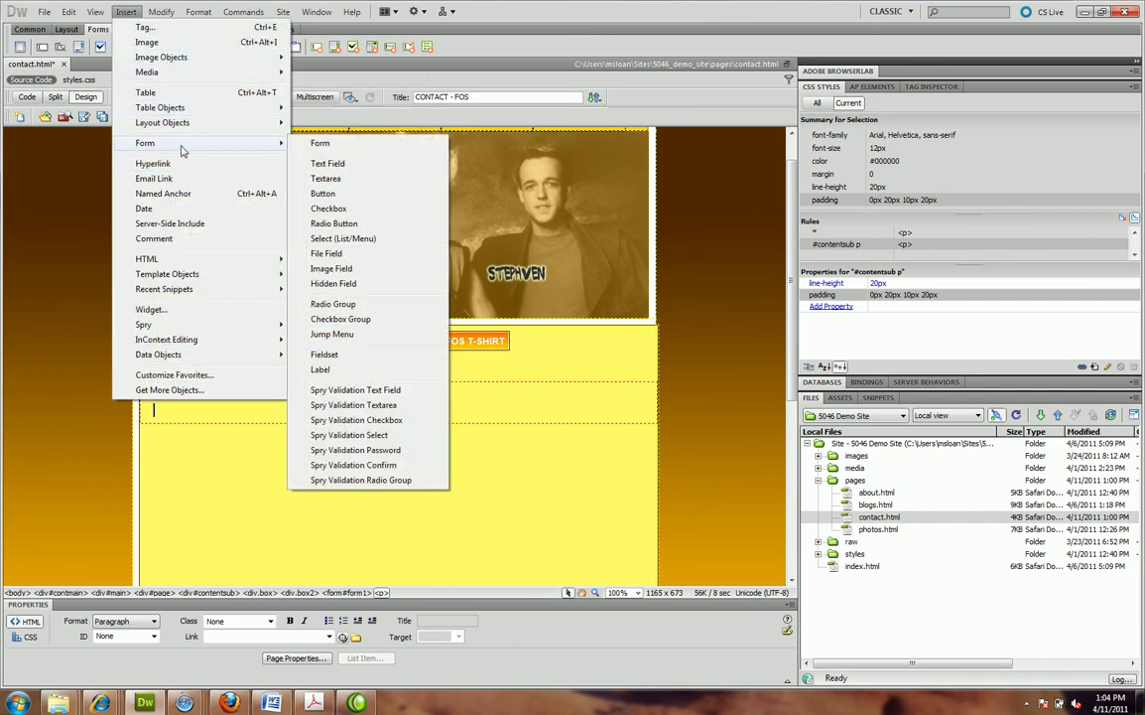
pyautogui.click(375, 167)
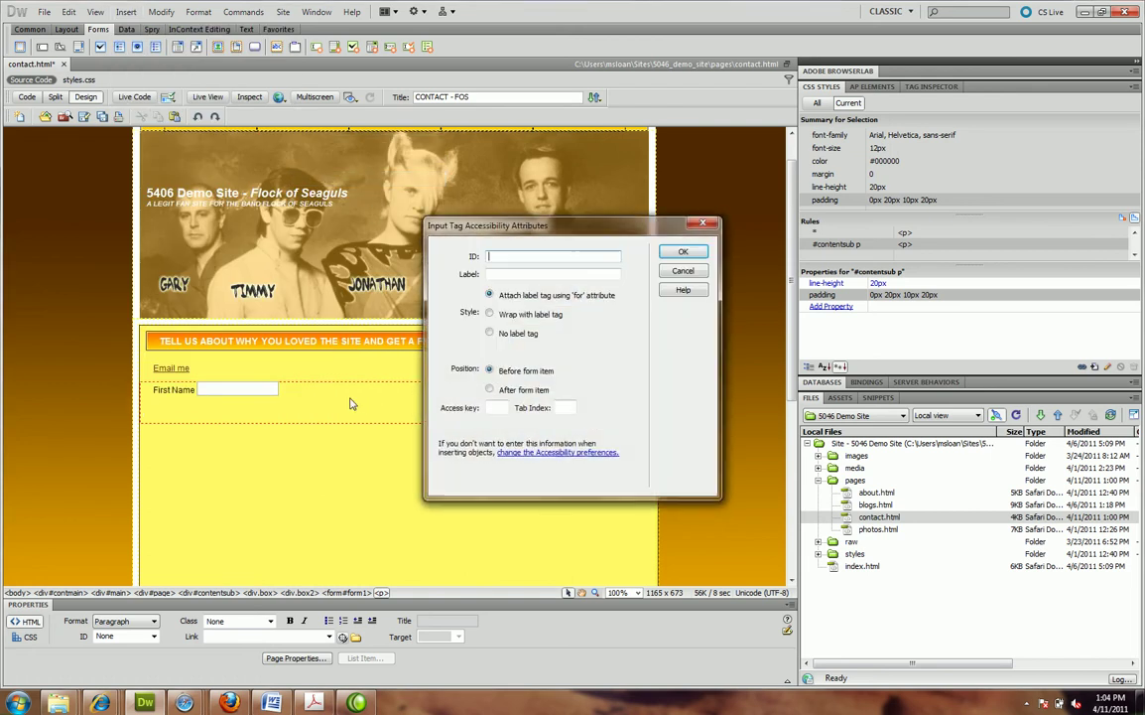
pyautogui.click(516, 274)
pyautogui.write('Full')
pyautogui.press('BackSpace')
pyautogui.press('BackSpace')
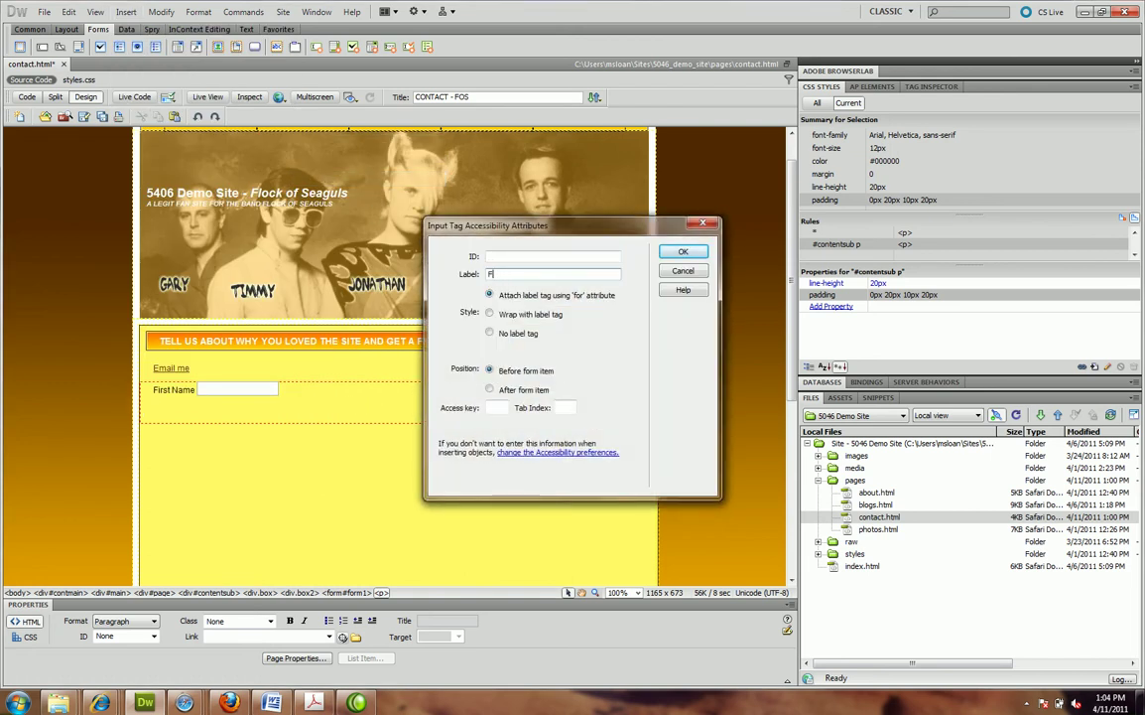
pyautogui.write('eedback')
pyautogui.click(497, 256)
pyautogui.write('feedback')
pyautogui.click(683, 252)
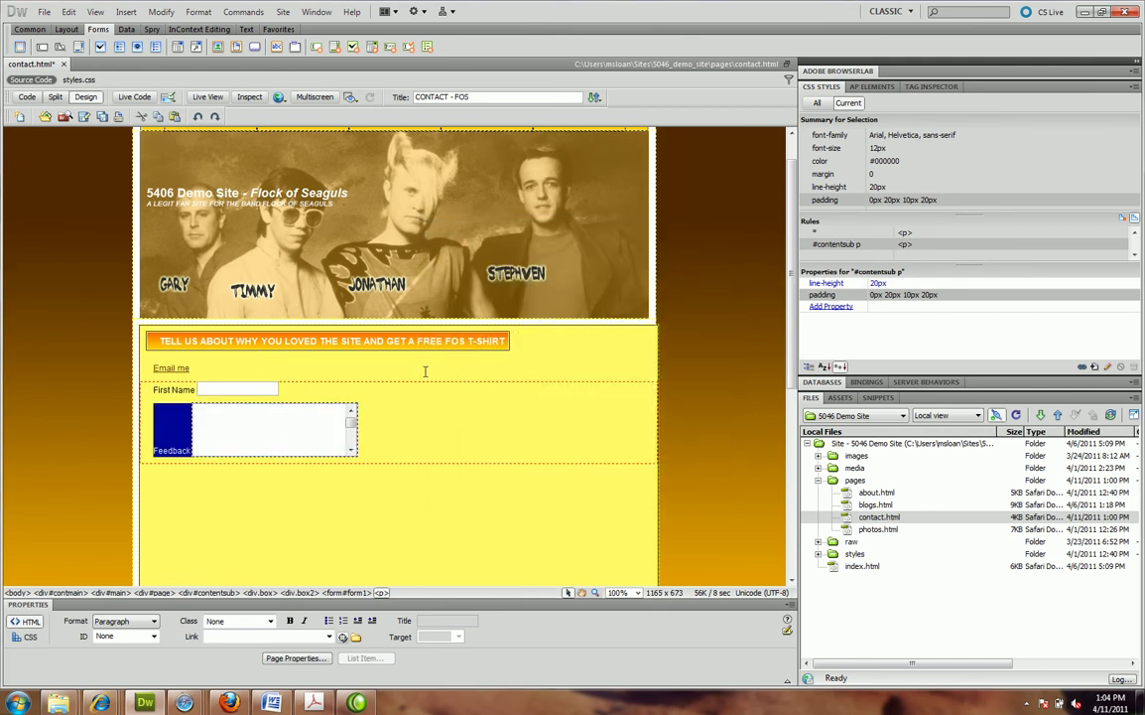
pyautogui.click(228, 448)
pyautogui.press('Return')
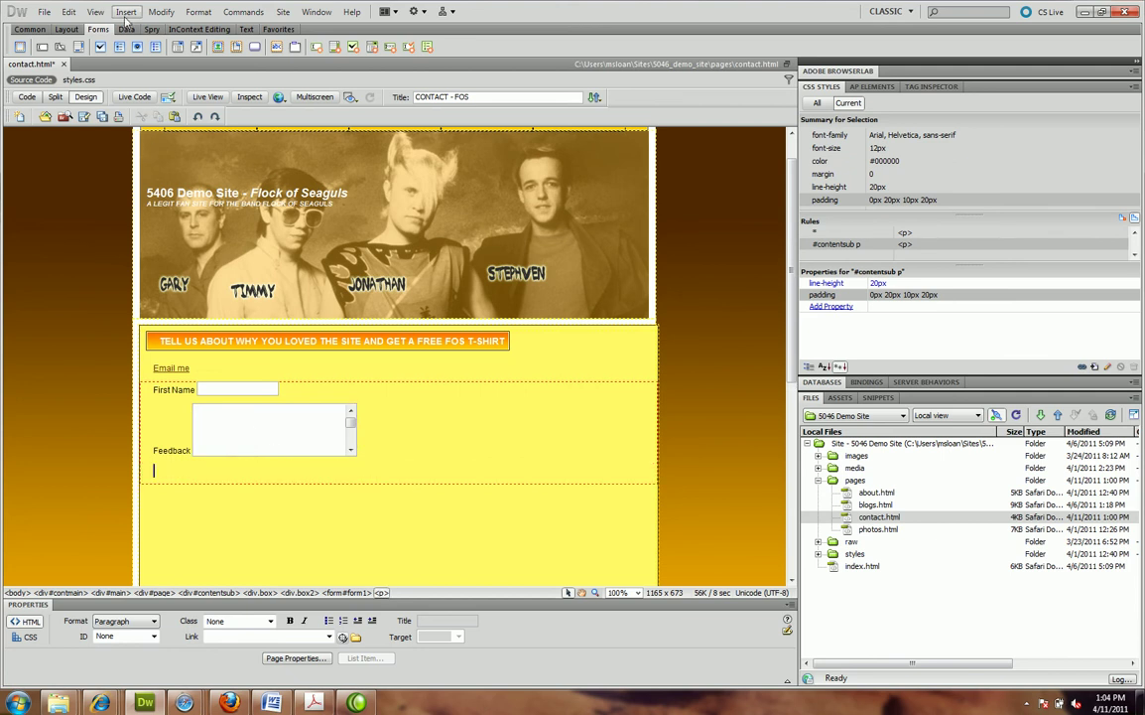
# Step: Insert a text field labelled 'Email Address' with ID email below Feedback, then add a new line
pyautogui.click(126, 13)
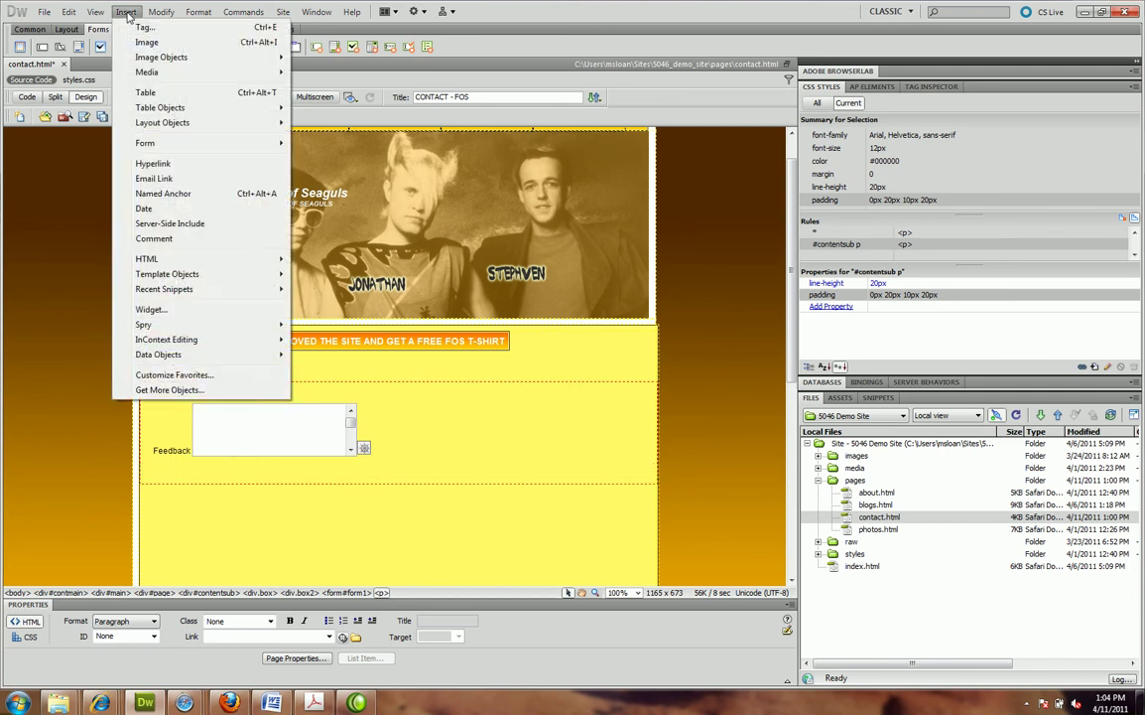
pyautogui.moveTo(167, 141)
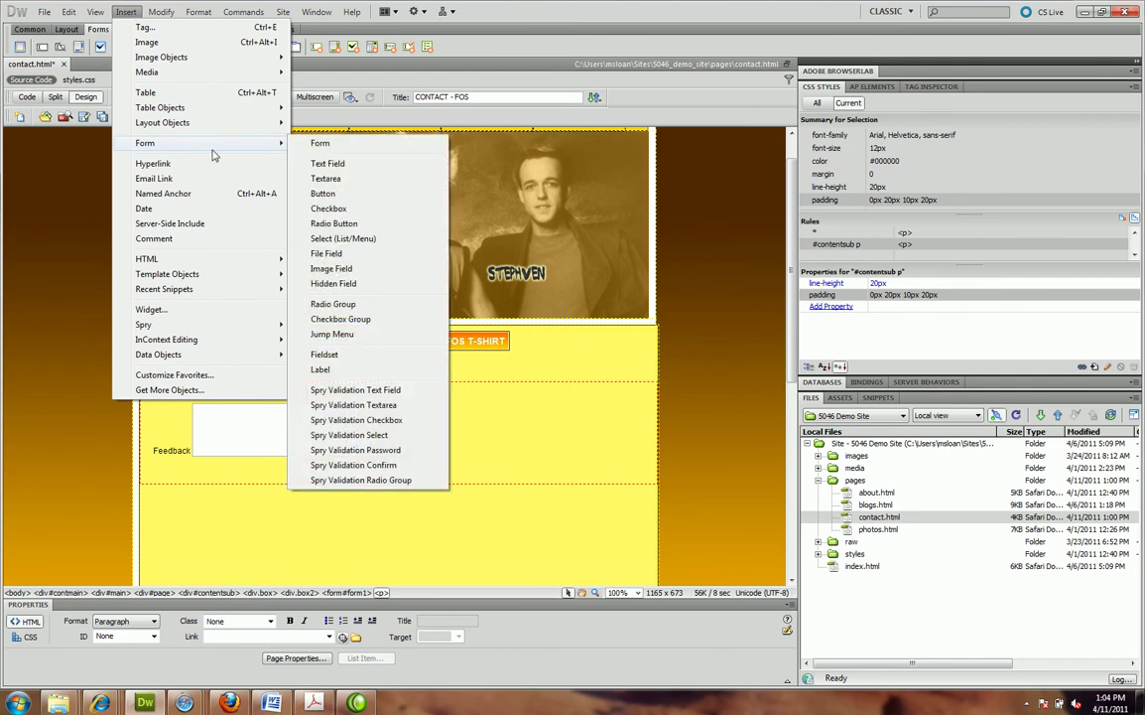
pyautogui.click(328, 162)
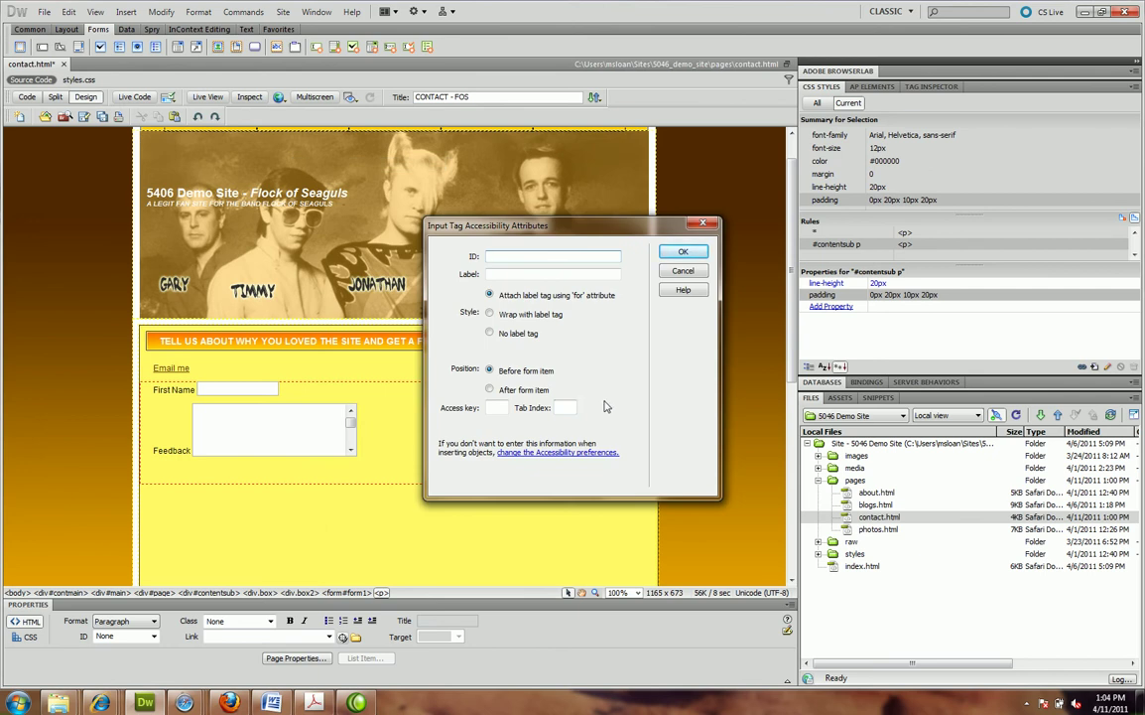
pyautogui.write('me')
pyautogui.write('ail')
pyautogui.press('Tab')
pyautogui.write('Email Add')
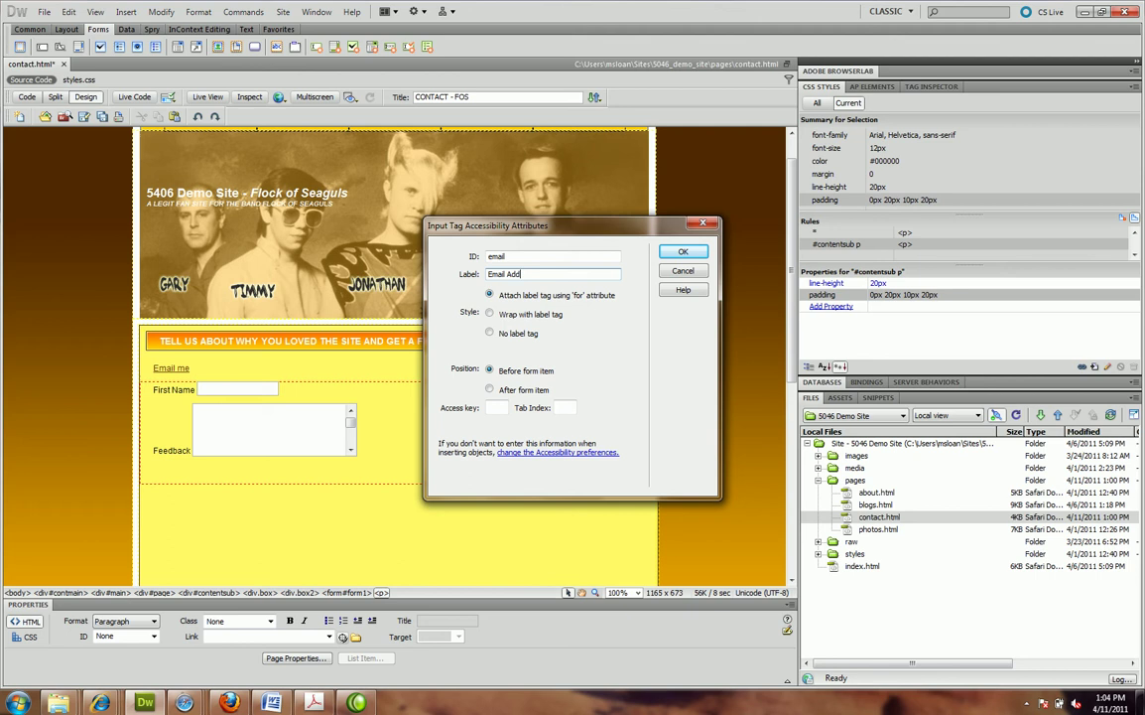
pyautogui.write('ress')
pyautogui.click(683, 252)
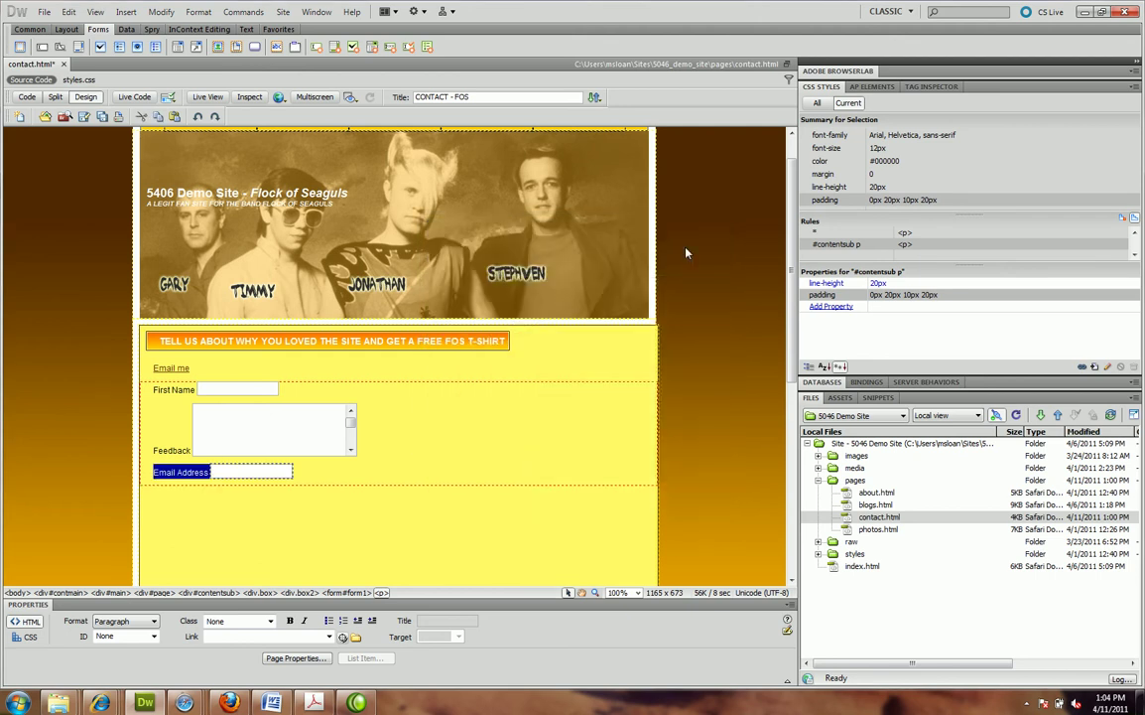
pyautogui.click(339, 481)
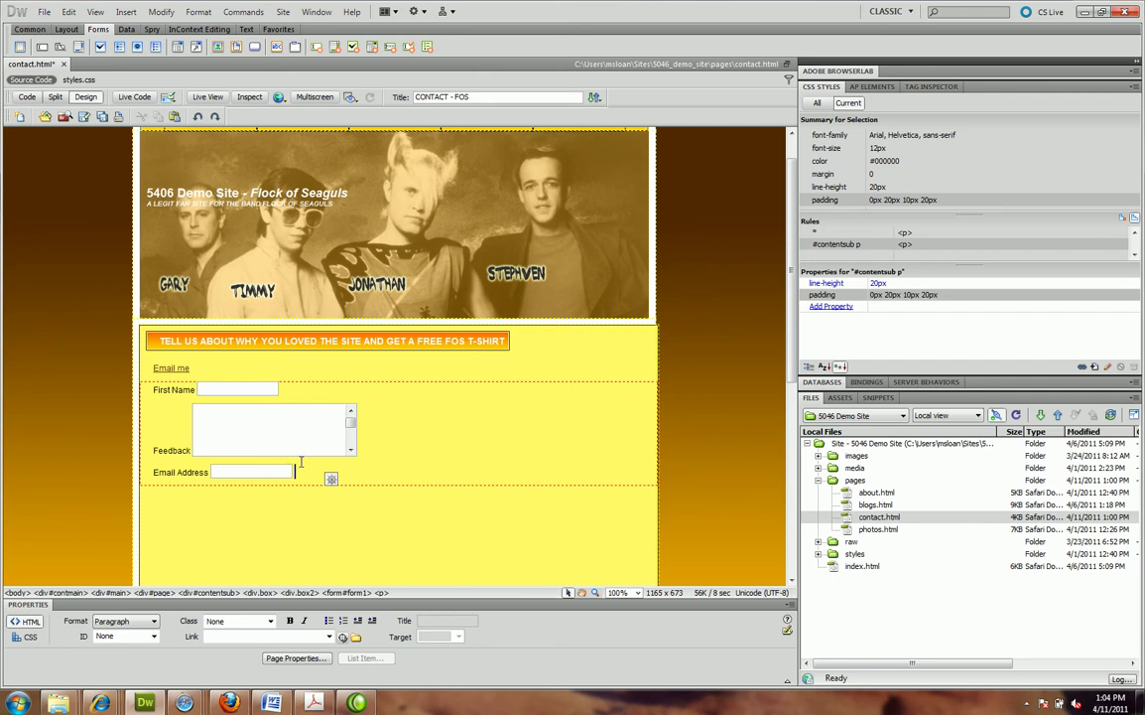
pyautogui.press('Return')
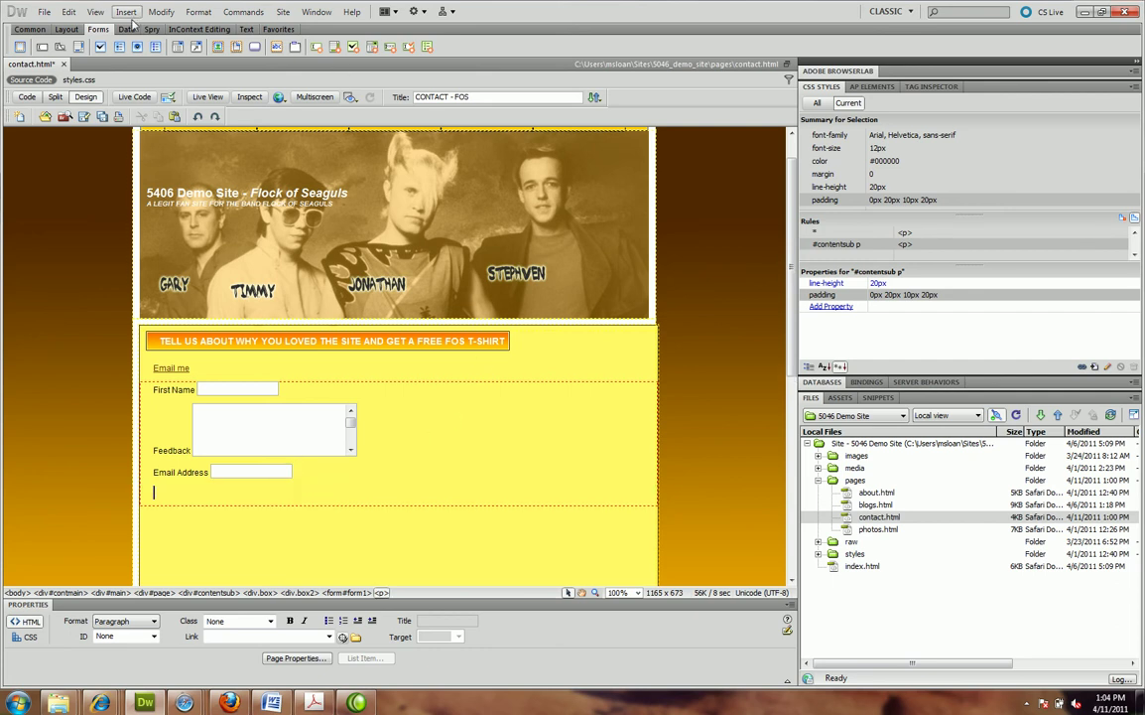
# Step: Browse the Insert bar's object categories and return to the Forms category
pyautogui.click(126, 12)
pyautogui.moveTo(149, 141)
pyautogui.click(596, 7)
pyautogui.click(68, 31)
pyautogui.click(126, 29)
pyautogui.click(152, 29)
pyautogui.click(220, 30)
pyautogui.click(245, 29)
pyautogui.click(277, 29)
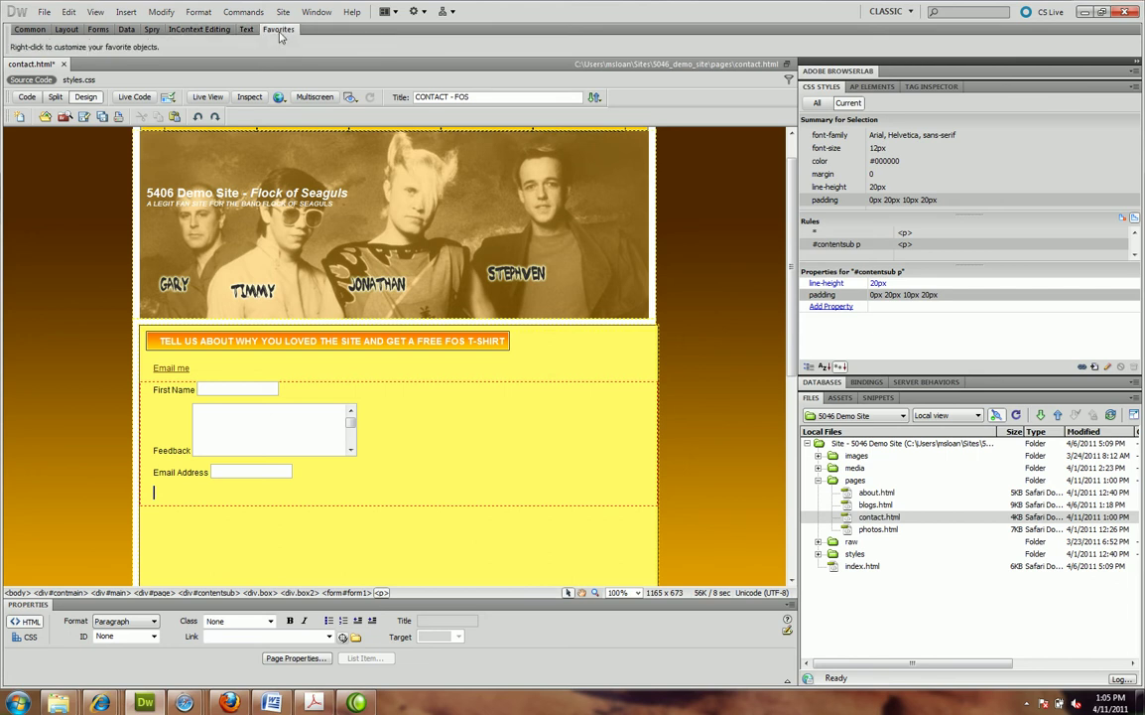
pyautogui.click(99, 30)
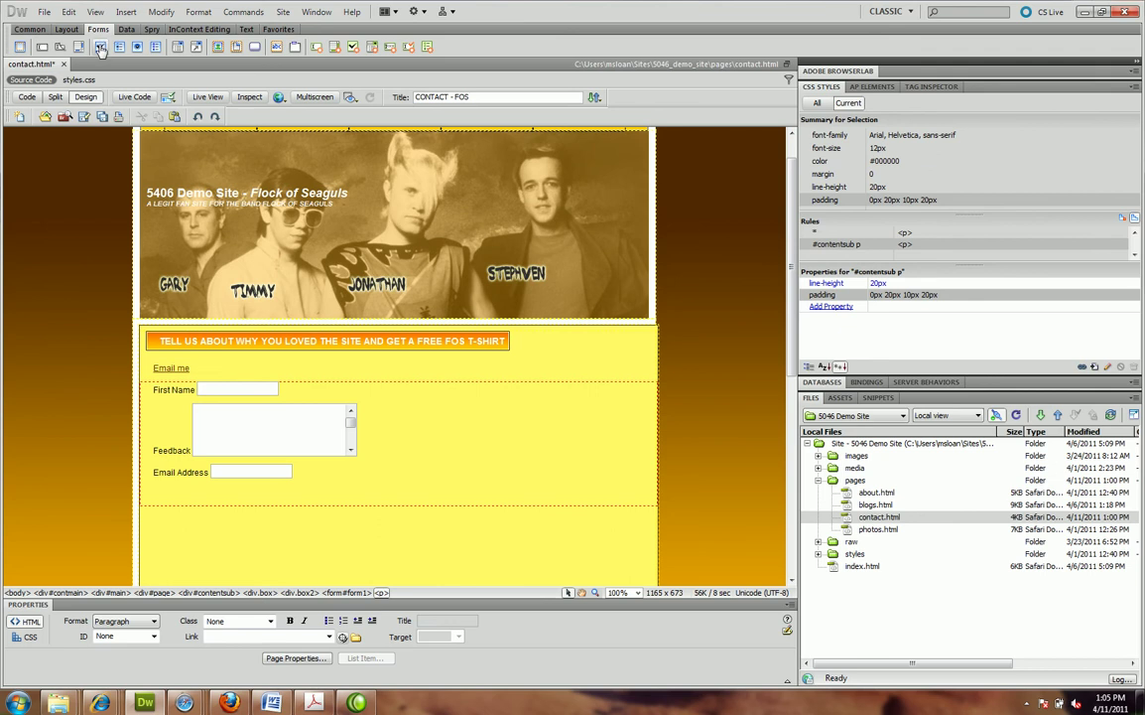
# Step: Add Male and Female checkboxes with labels after them, each followed by a new line
pyautogui.click(99, 47)
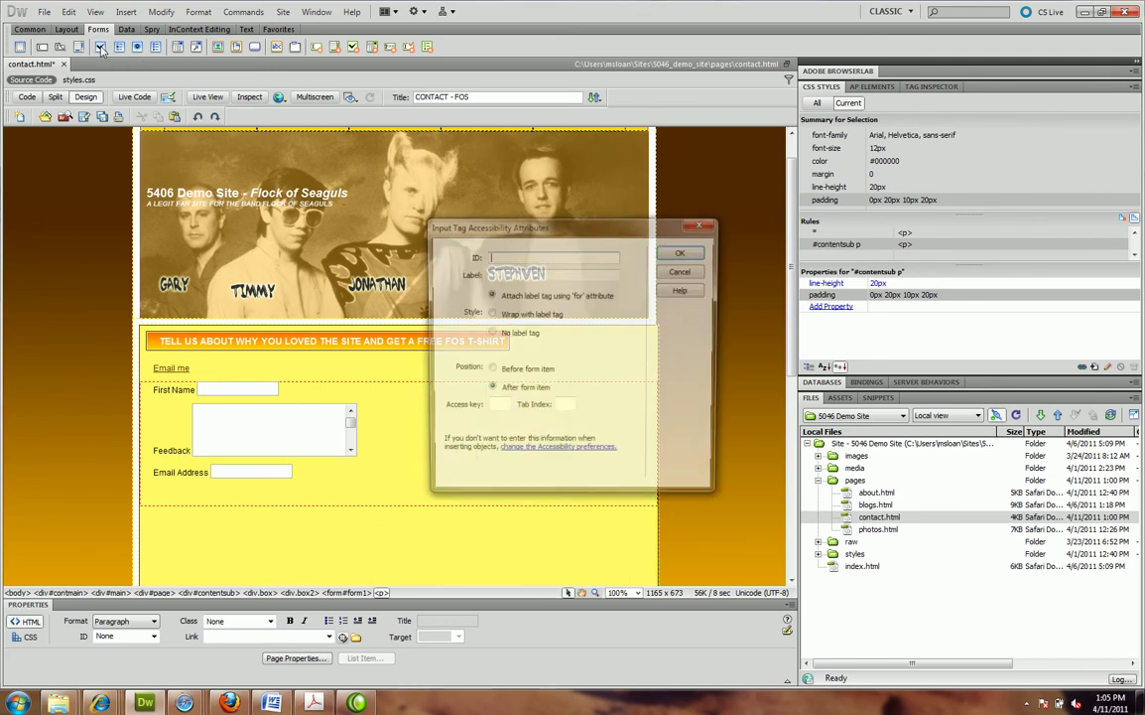
pyautogui.click(516, 275)
pyautogui.write('Male')
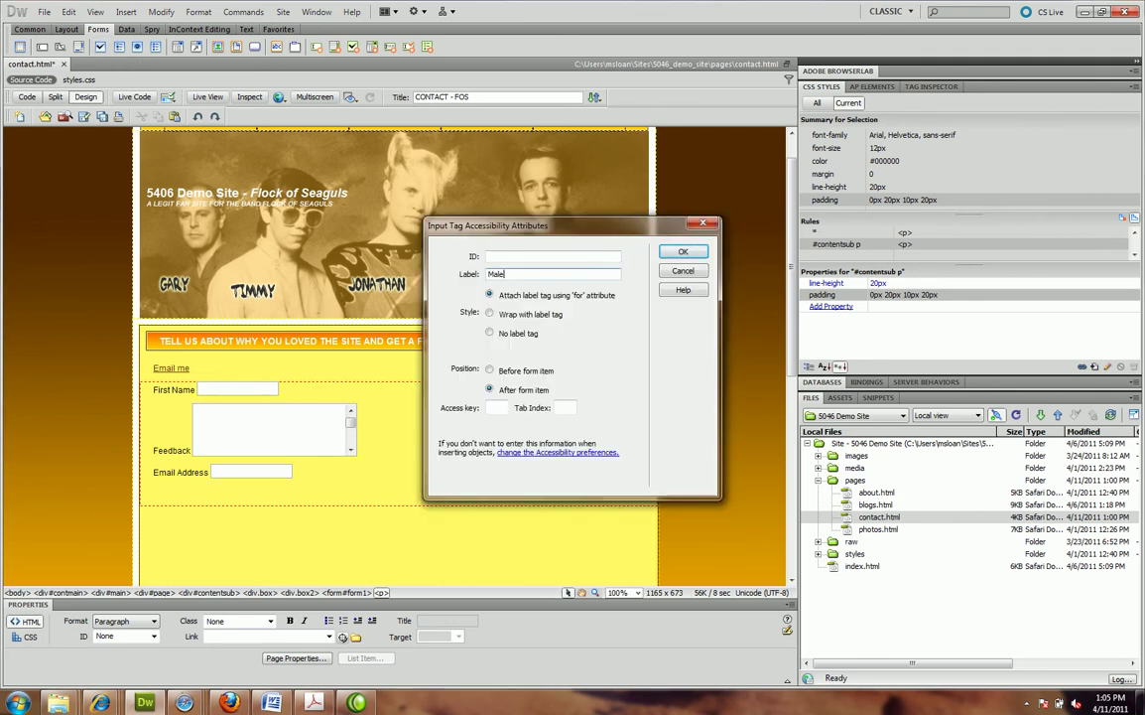
pyautogui.click(682, 252)
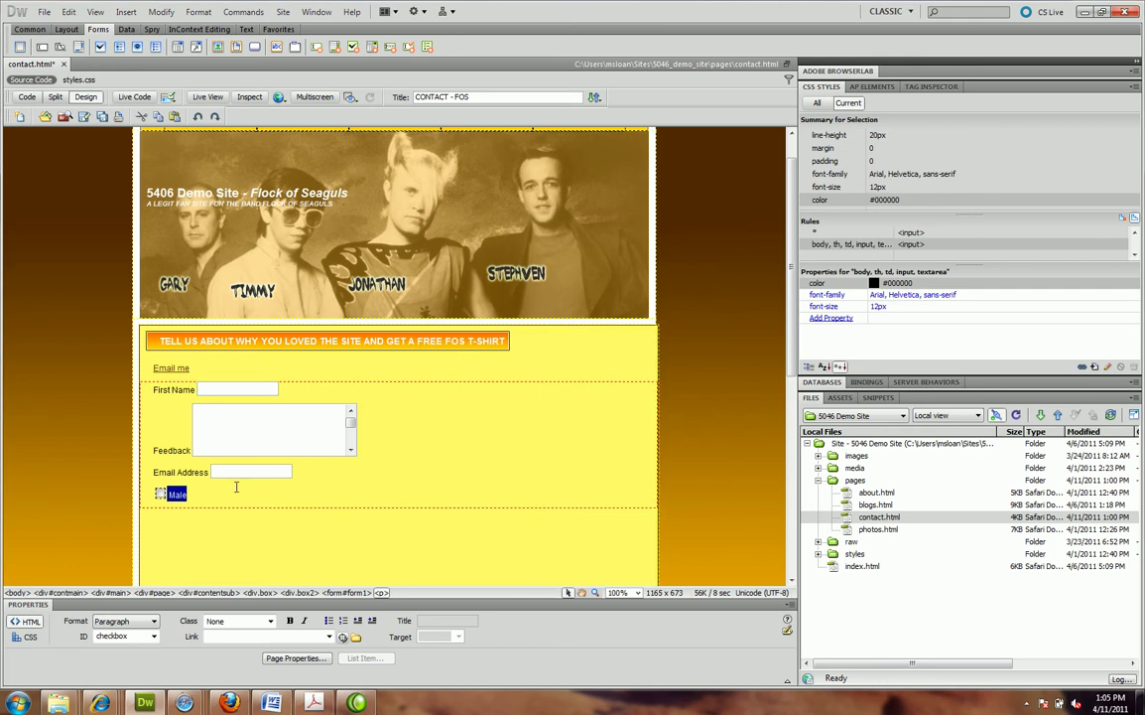
pyautogui.press('Return')
pyautogui.click(101, 46)
pyautogui.click(515, 274)
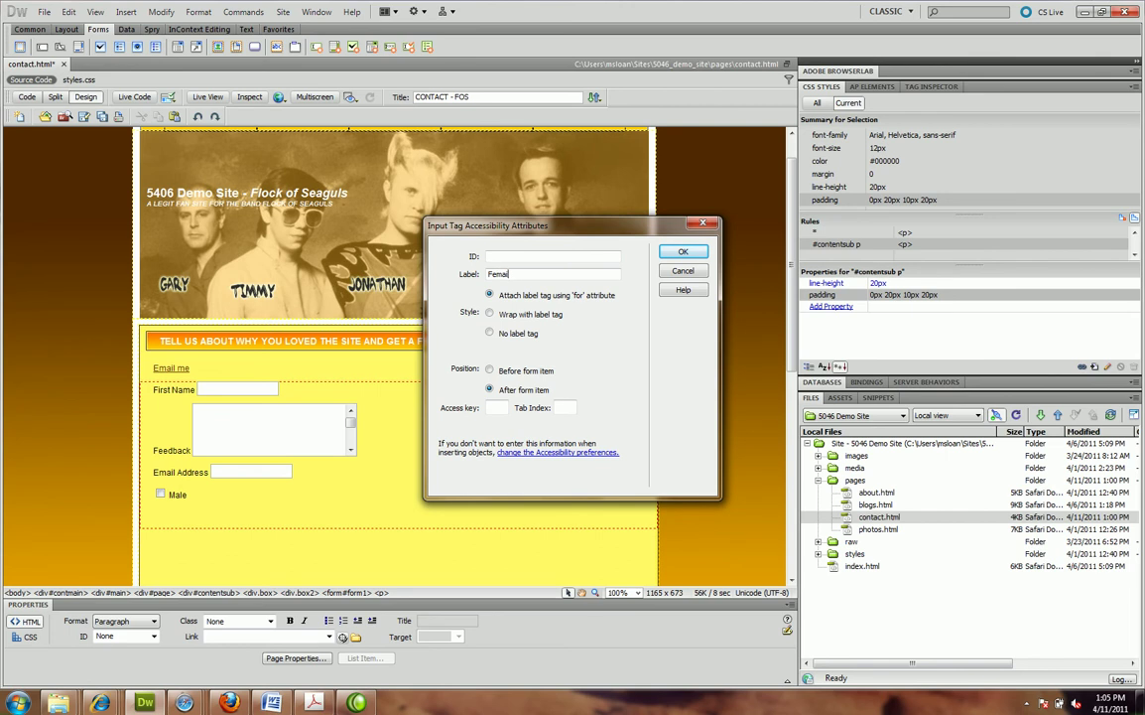
pyautogui.click(683, 251)
pyautogui.click(269, 512)
pyautogui.press('Return')
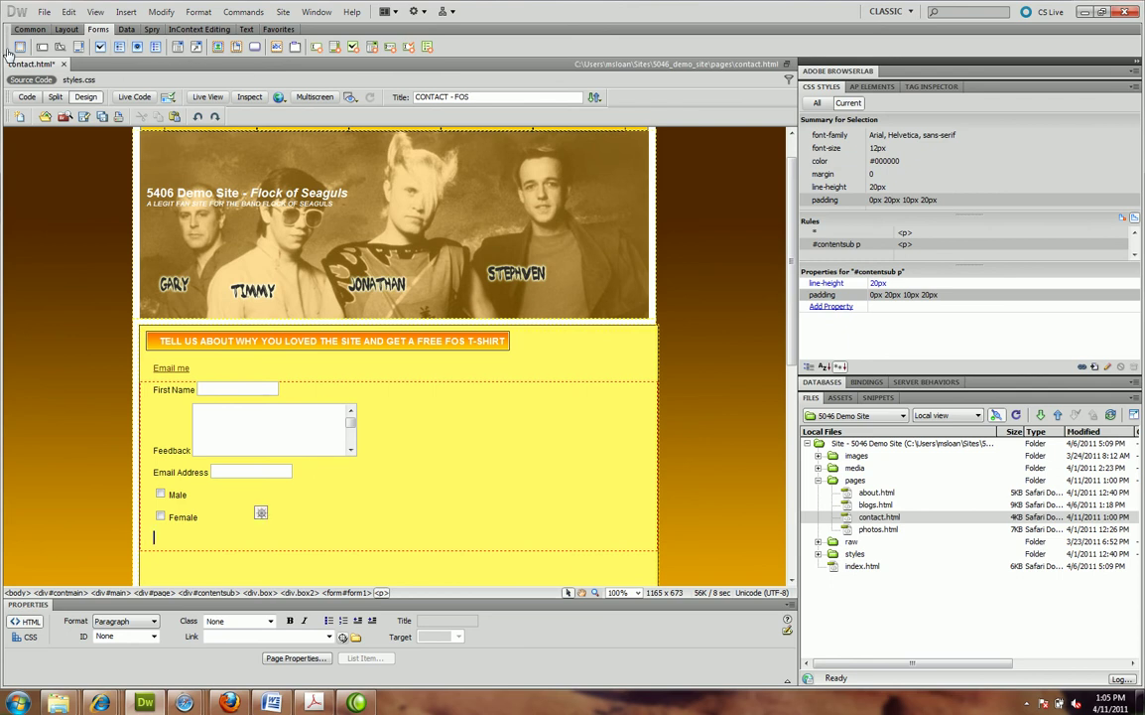
# Step: Insert a button labelled 'Submit' below the Female checkbox
pyautogui.click(234, 49)
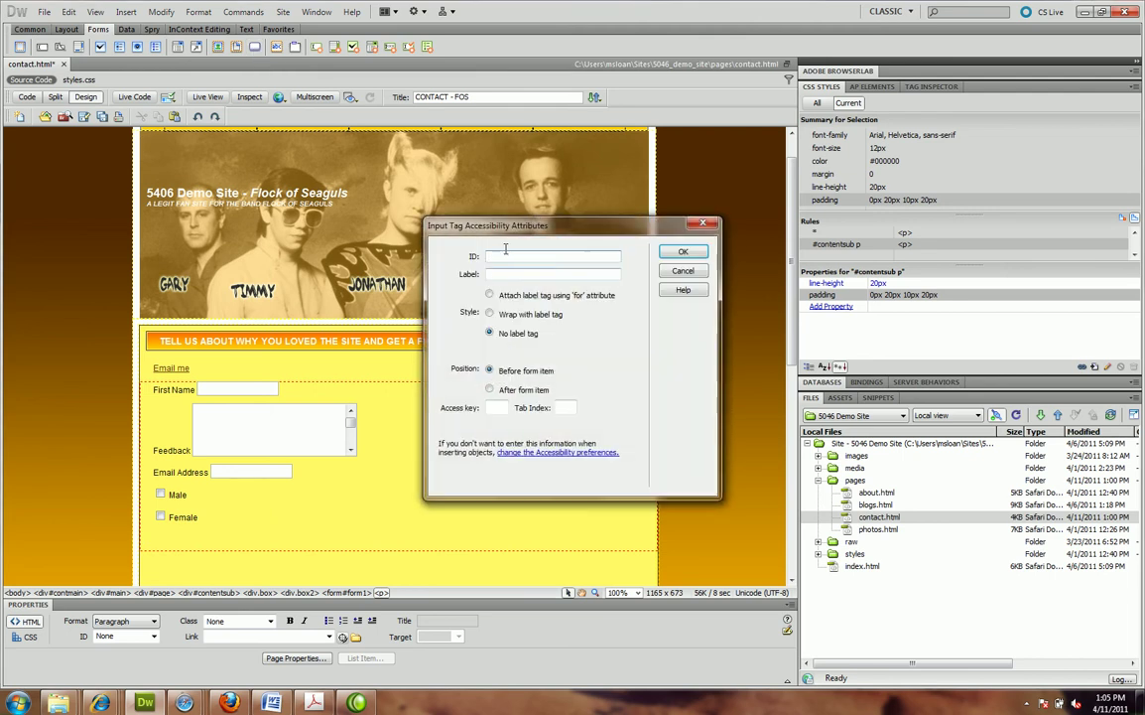
pyautogui.click(526, 273)
pyautogui.write('Submit')
pyautogui.click(681, 255)
pyautogui.click(434, 468)
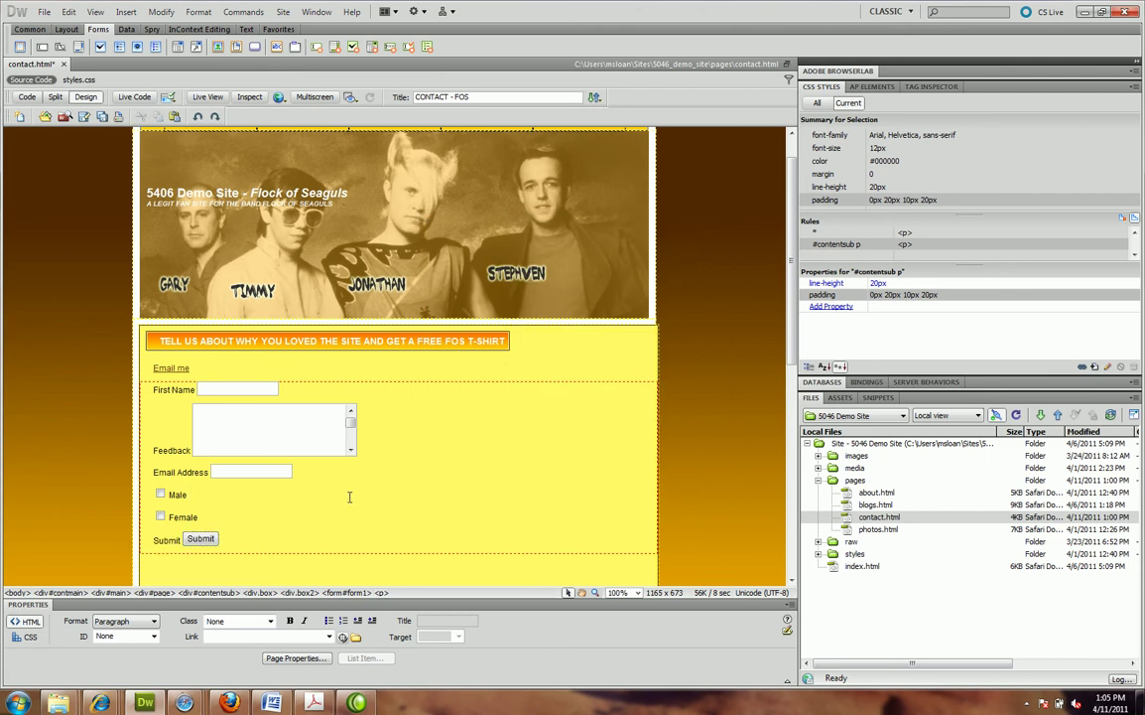
# Step: Delete the stray 'Submit' label text beside the button, leaving only the button
pyautogui.click(199, 541)
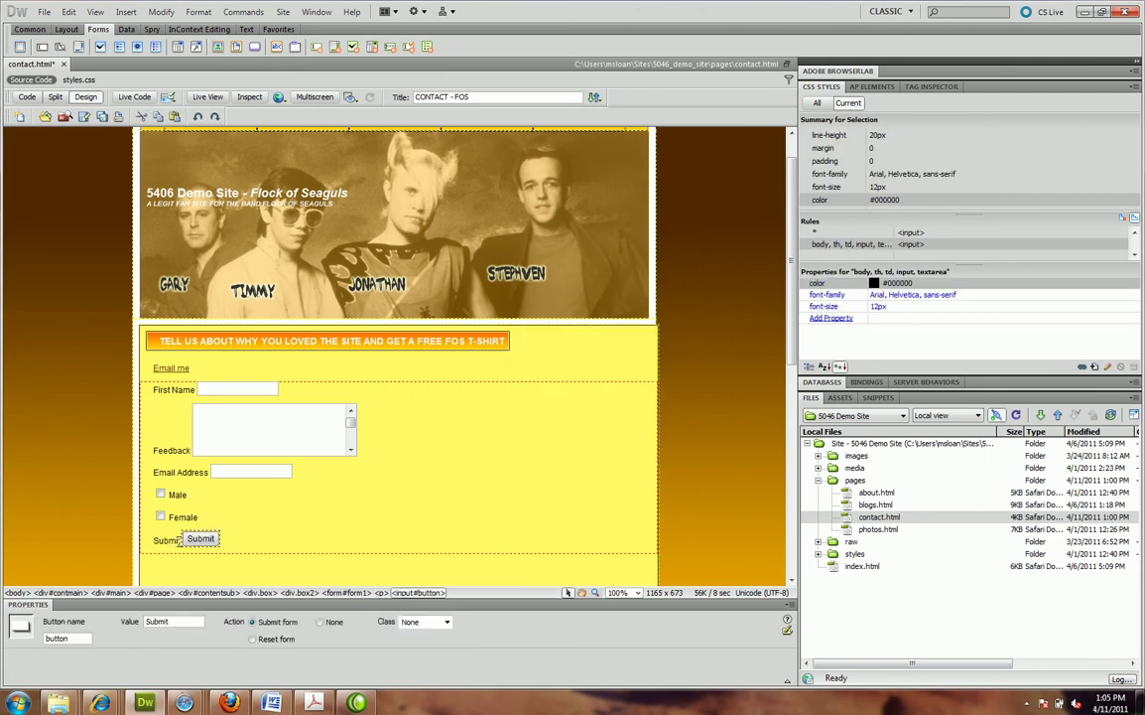
pyautogui.click(176, 540)
pyautogui.moveTo(181, 540); pyautogui.dragTo(155, 537)
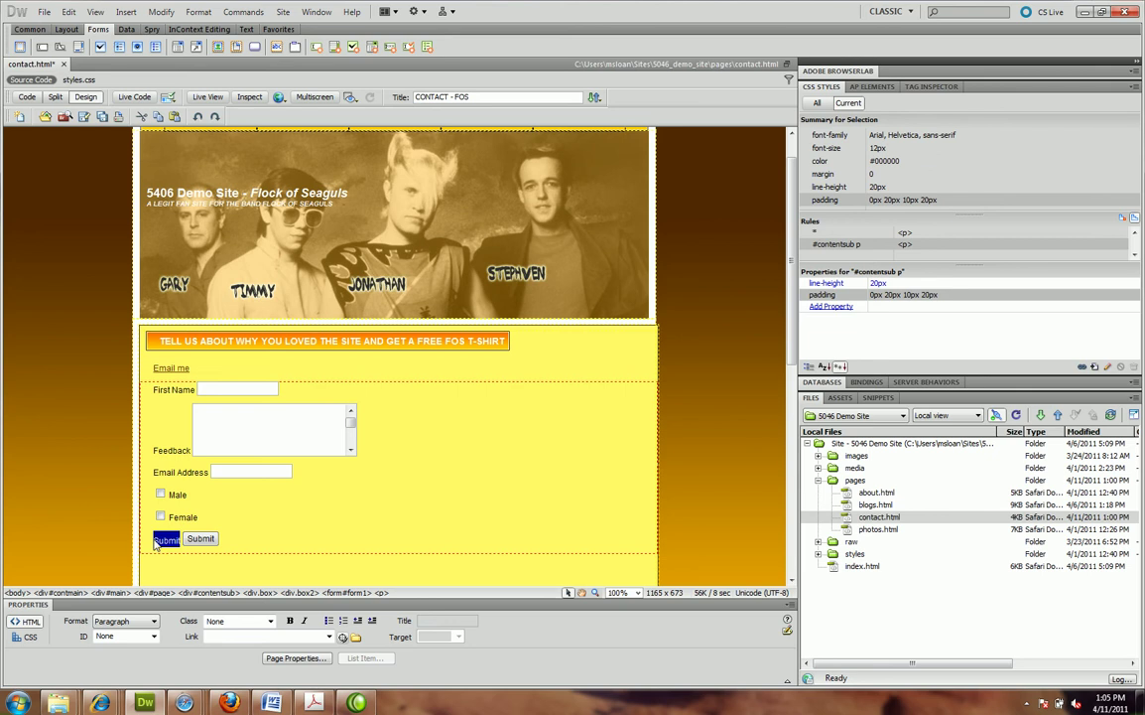
pyautogui.press('Delete')
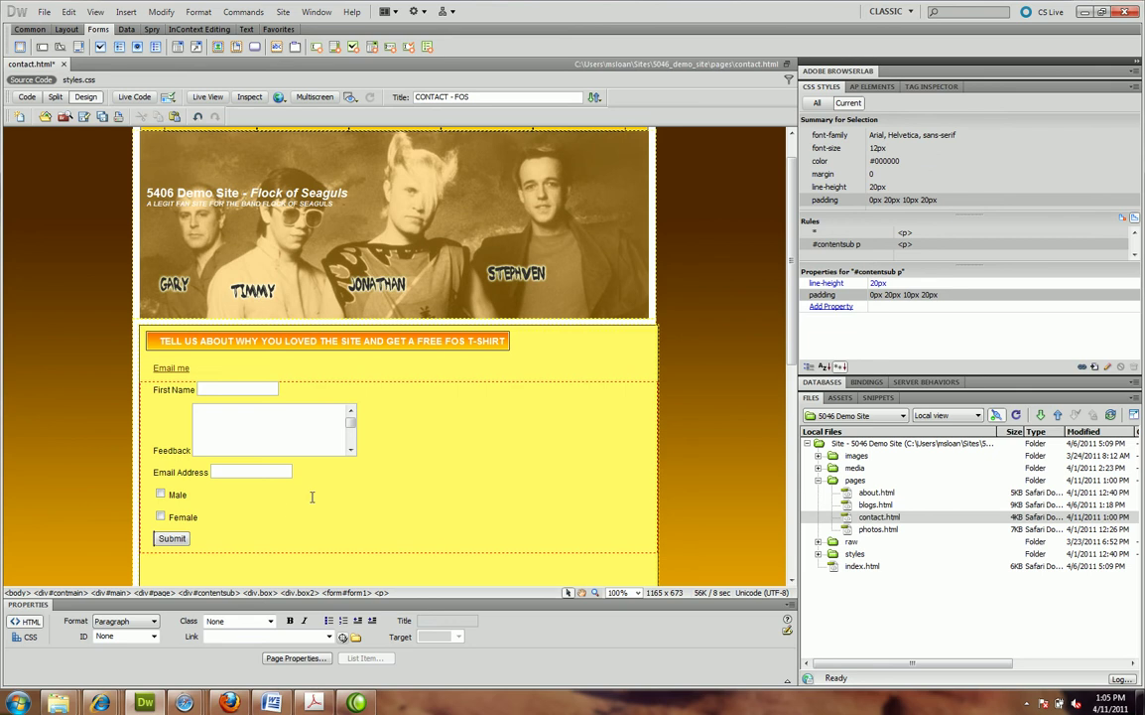
pyautogui.scroll(-2, 249, 467)
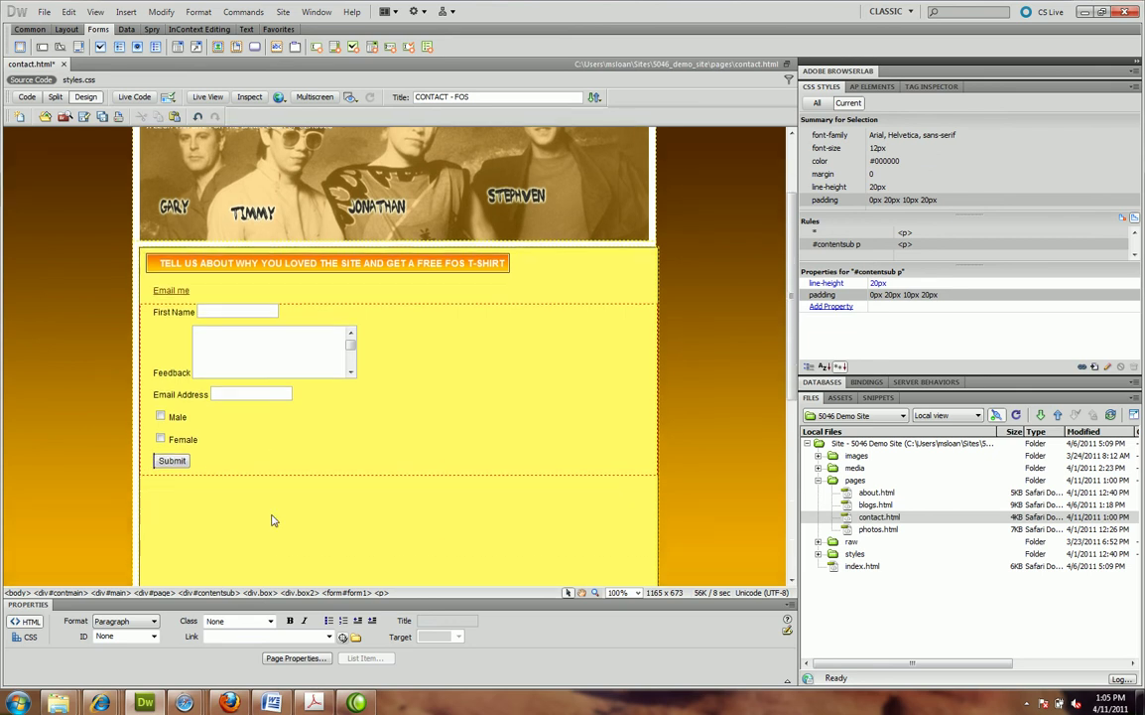
pyautogui.click(171, 460)
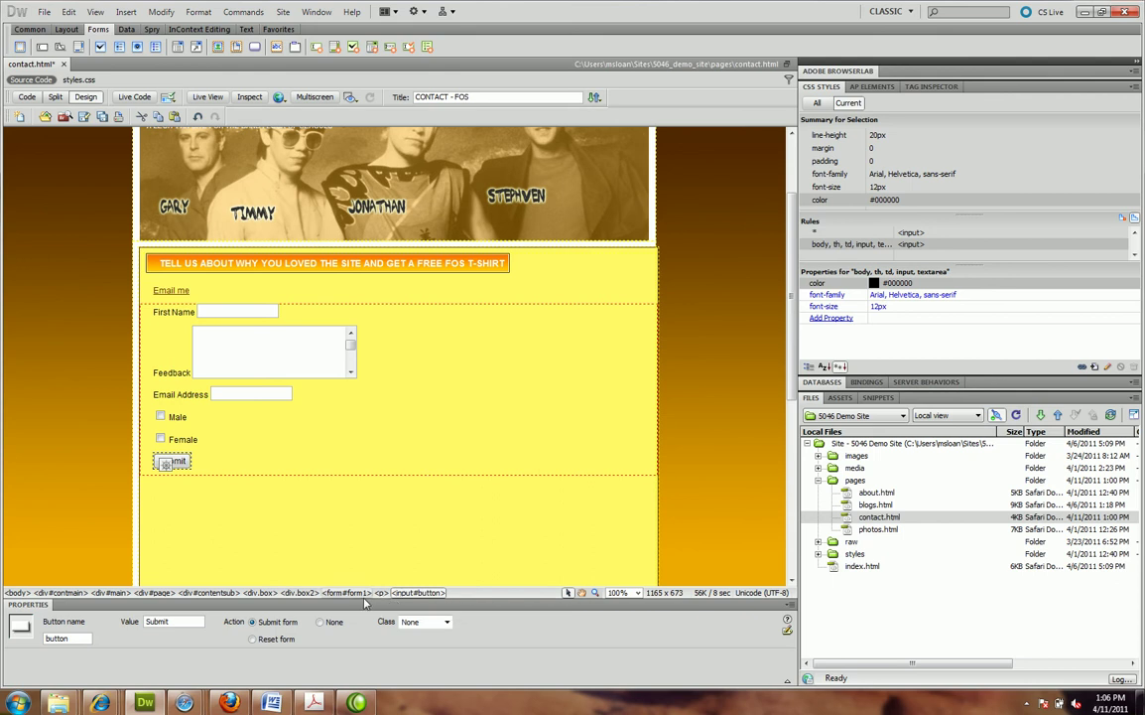
# Step: Set form1's Action to a mailto: e-mail address and its Target to _blank
pyautogui.click(344, 594)
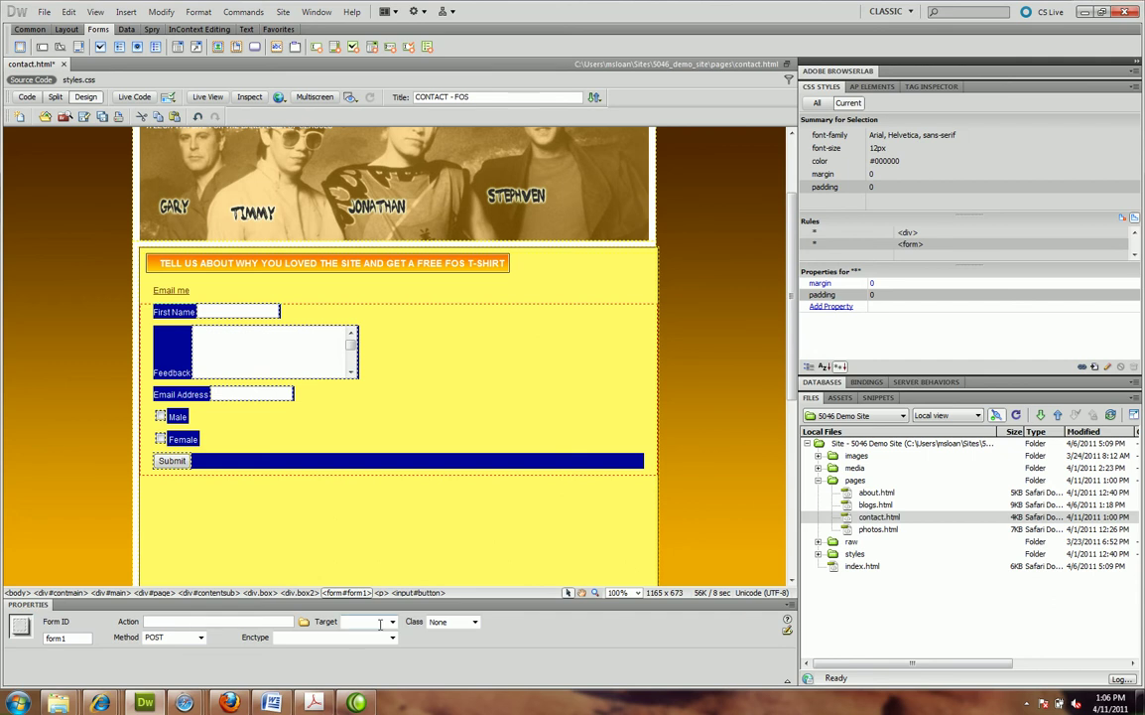
pyautogui.click(191, 621)
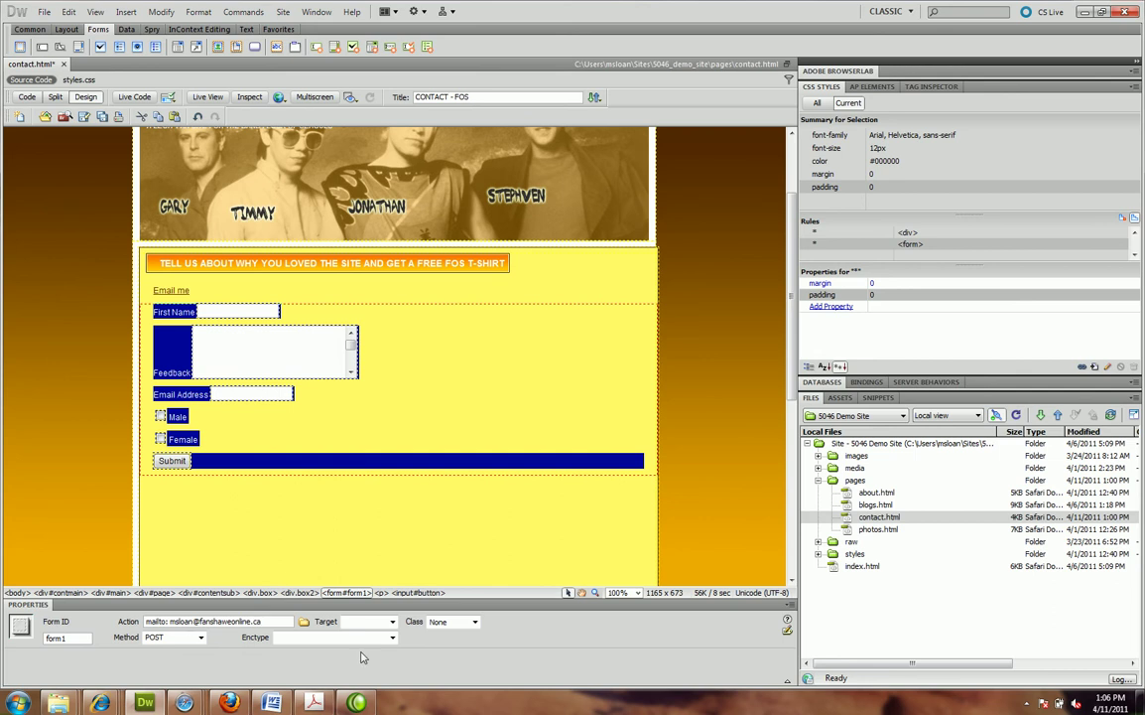
pyautogui.click(382, 621)
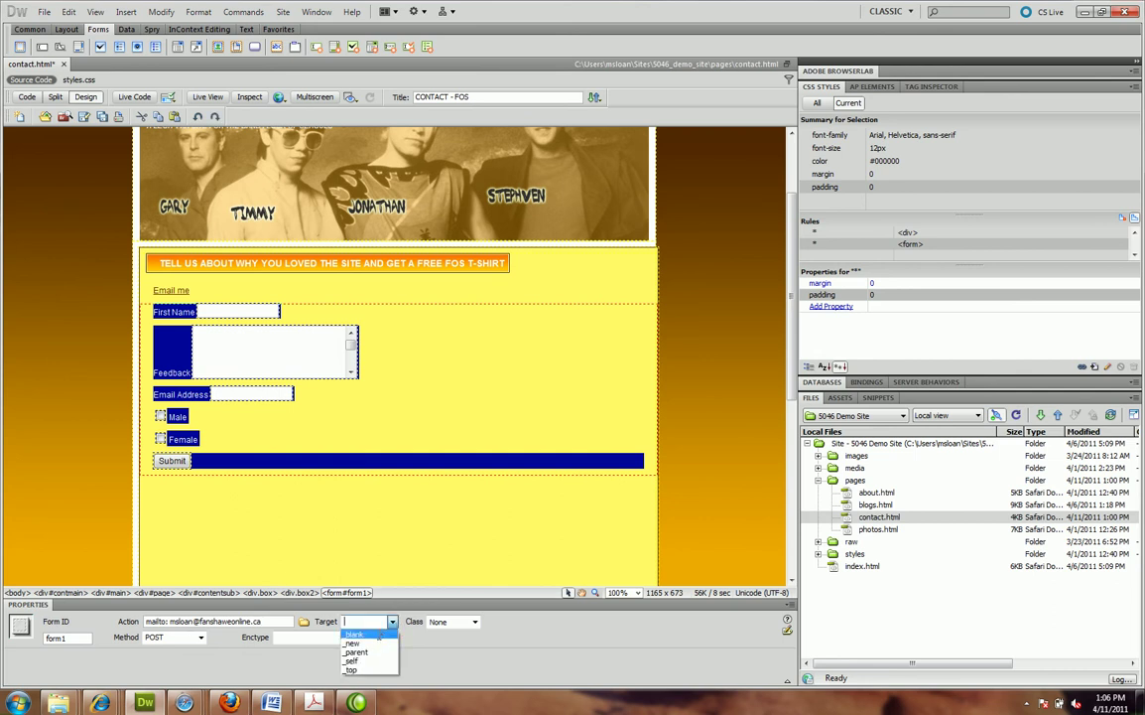
pyautogui.click(379, 635)
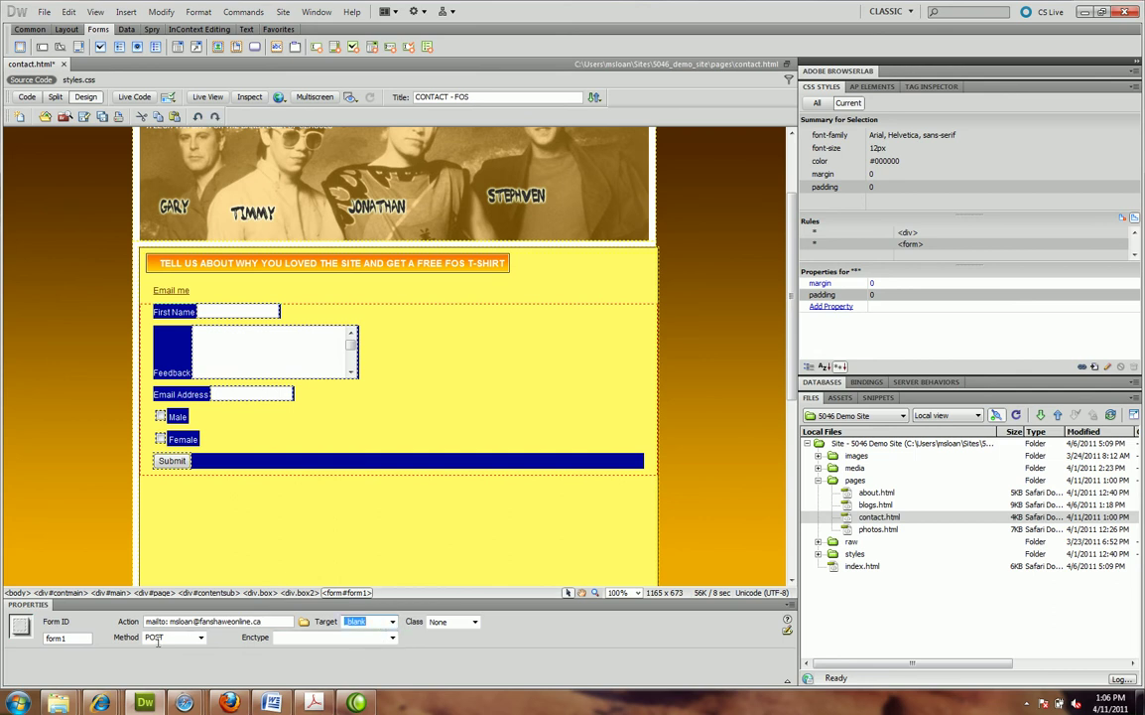
pyautogui.click(242, 474)
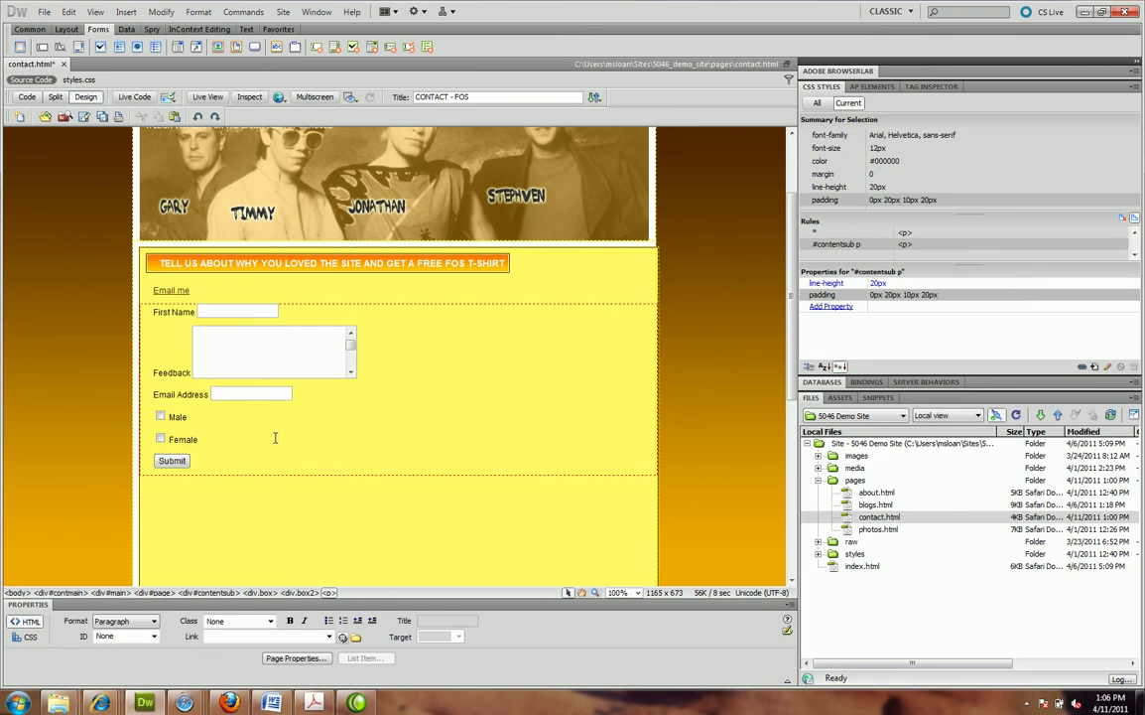
# Step: Upload contact.html to the 5046 Demo Site with Put (Ctrl+Shift+U)
pyautogui.click(889, 518)
pyautogui.click(612, 378)
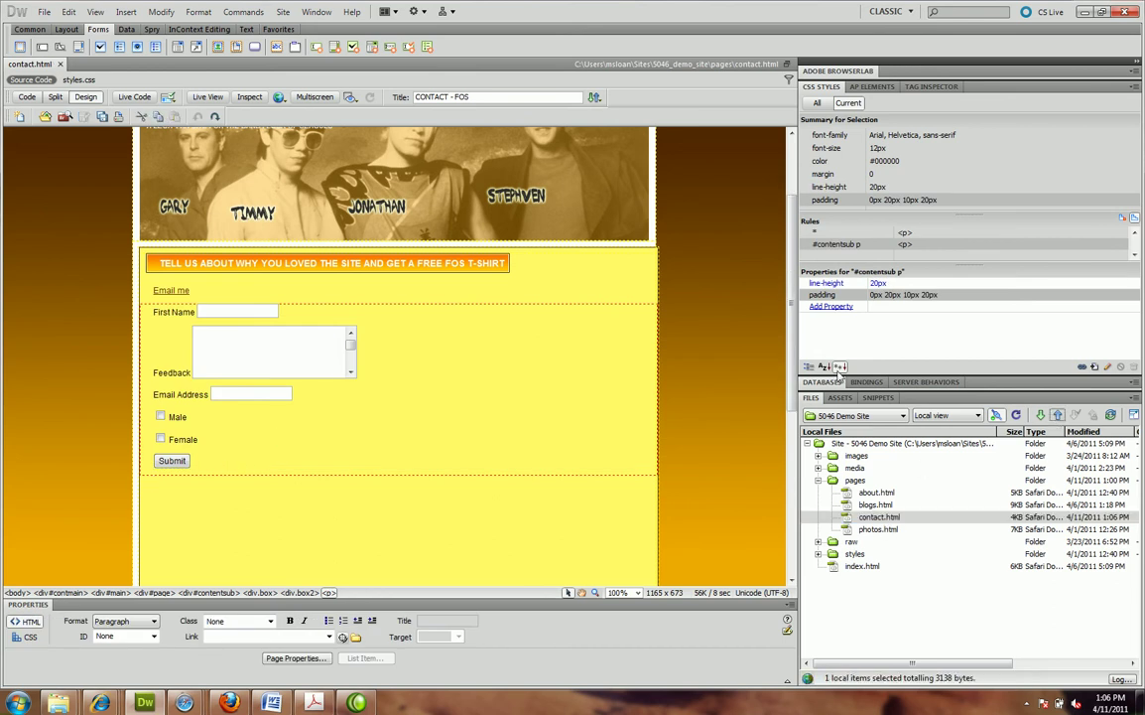
pyautogui.hotkey('ctrl', 'shift', 'u')
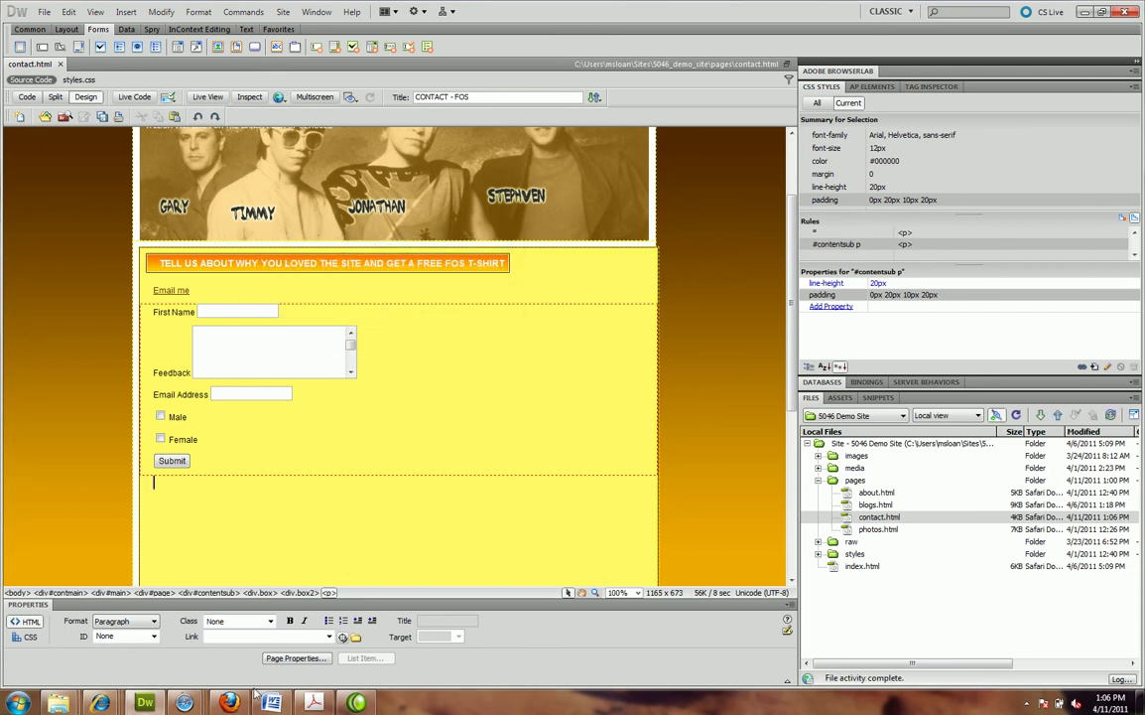
# Step: Reload the contact page in Safari and enter a first name and three lines of sample feedback
pyautogui.moveTo(185, 702)
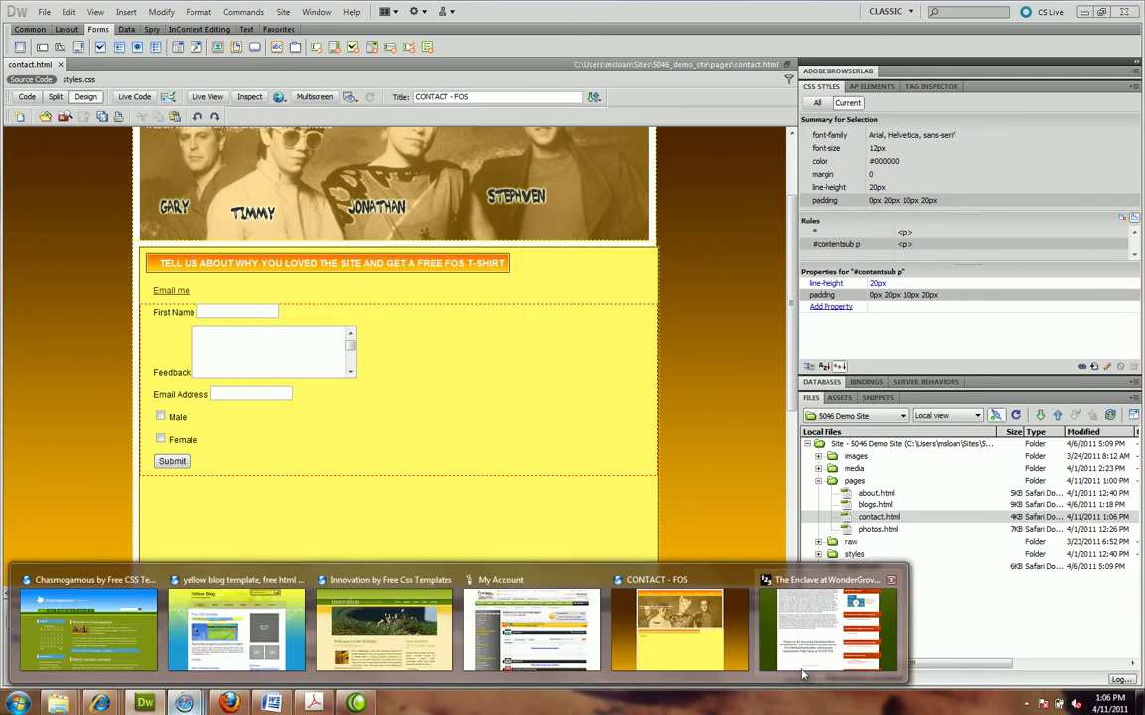
pyautogui.click(727, 658)
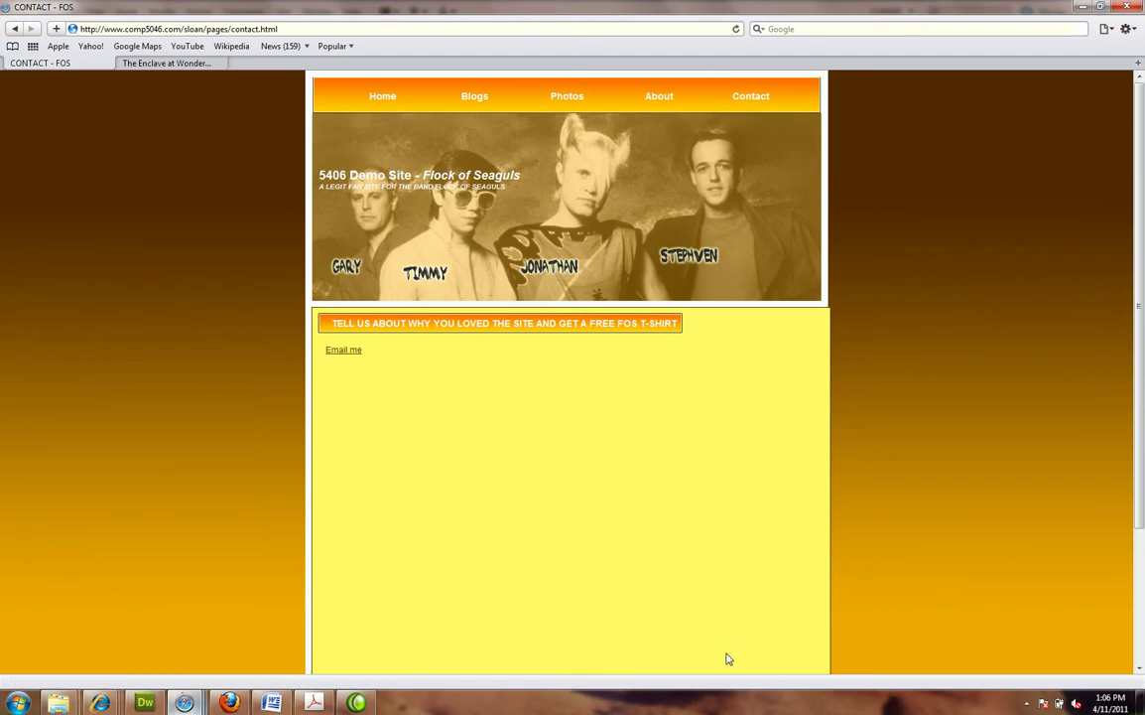
pyautogui.click(736, 29)
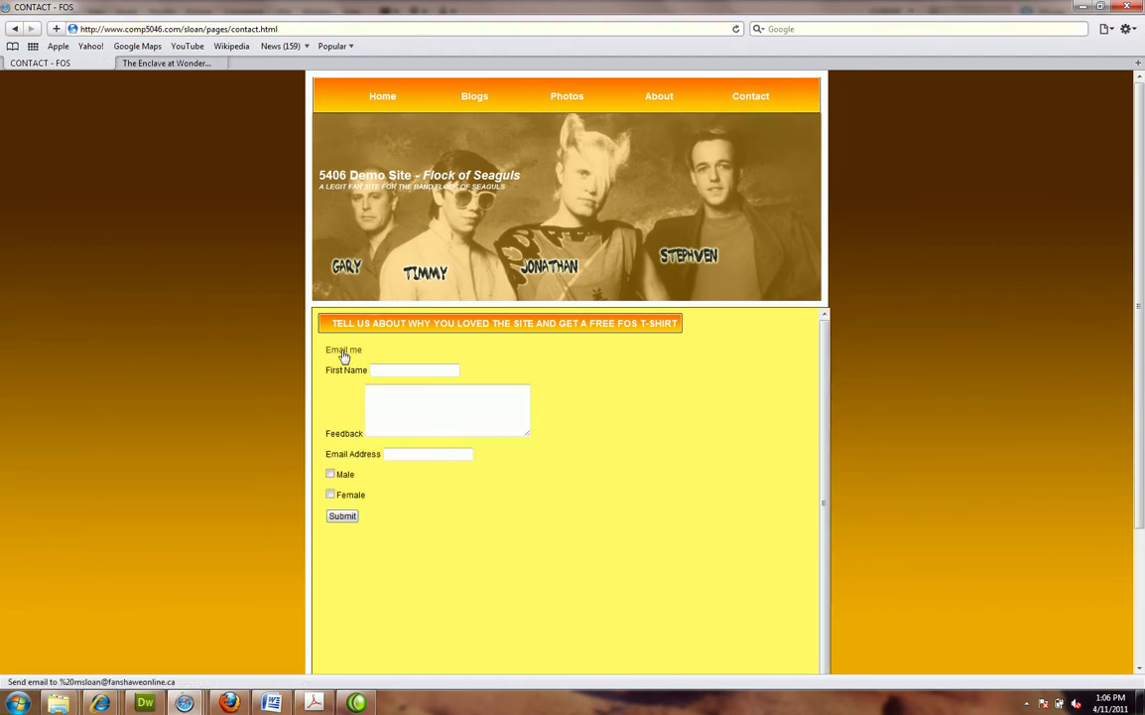
pyautogui.click(393, 370)
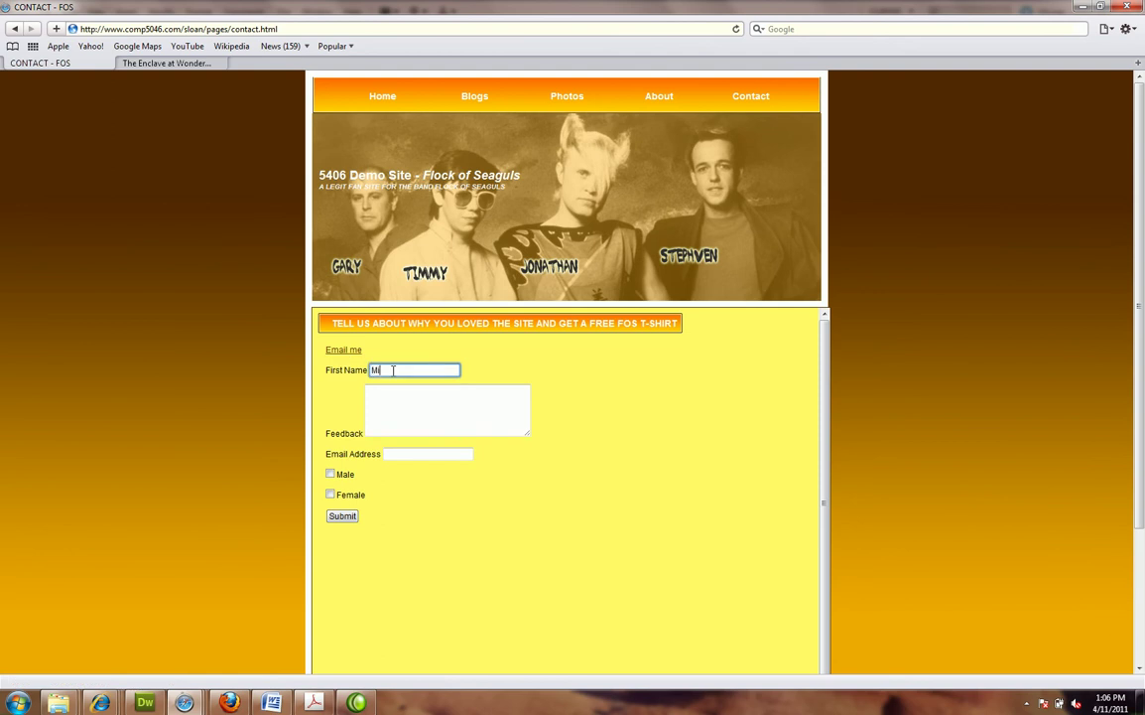
pyautogui.write('Mike')
pyautogui.click(393, 399)
pyautogui.write('dslkahdfhsadkjfh')
pyautogui.press('Return')
pyautogui.write('adkjhfksajdfkjdsaf')
pyautogui.press('Return')
pyautogui.write('aslkdhflkdsajhfkjsa')
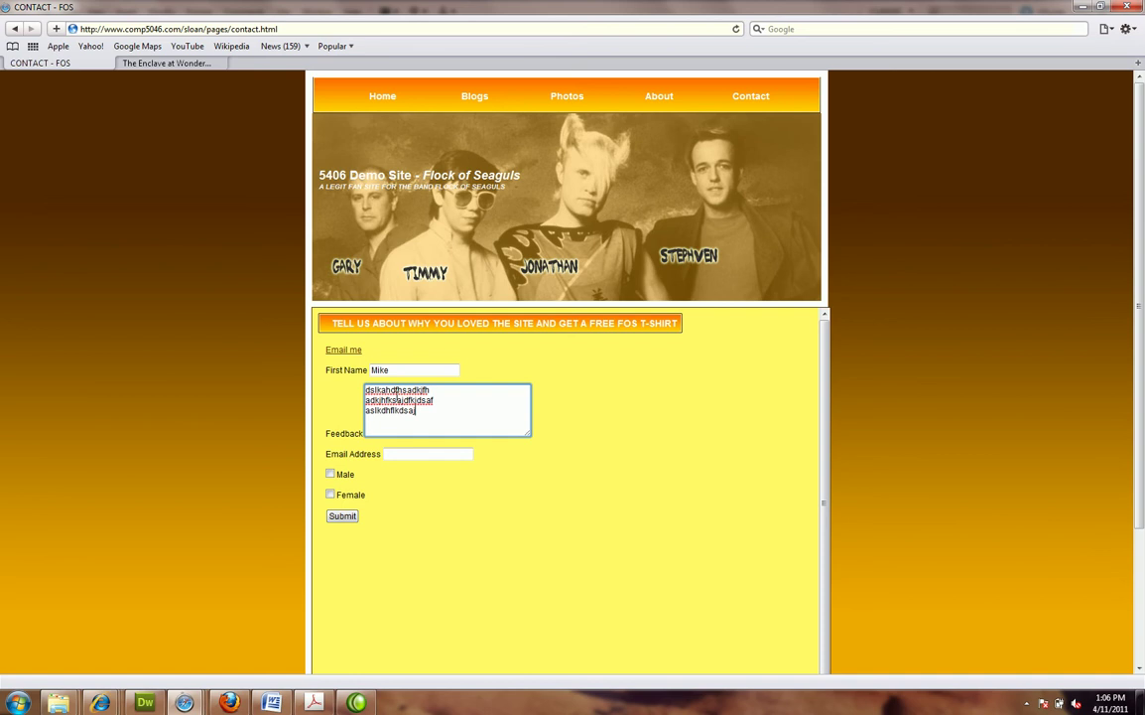
# Step: Enter an email address, tick Male, submit the form, and minimize Safari
pyautogui.click(393, 452)
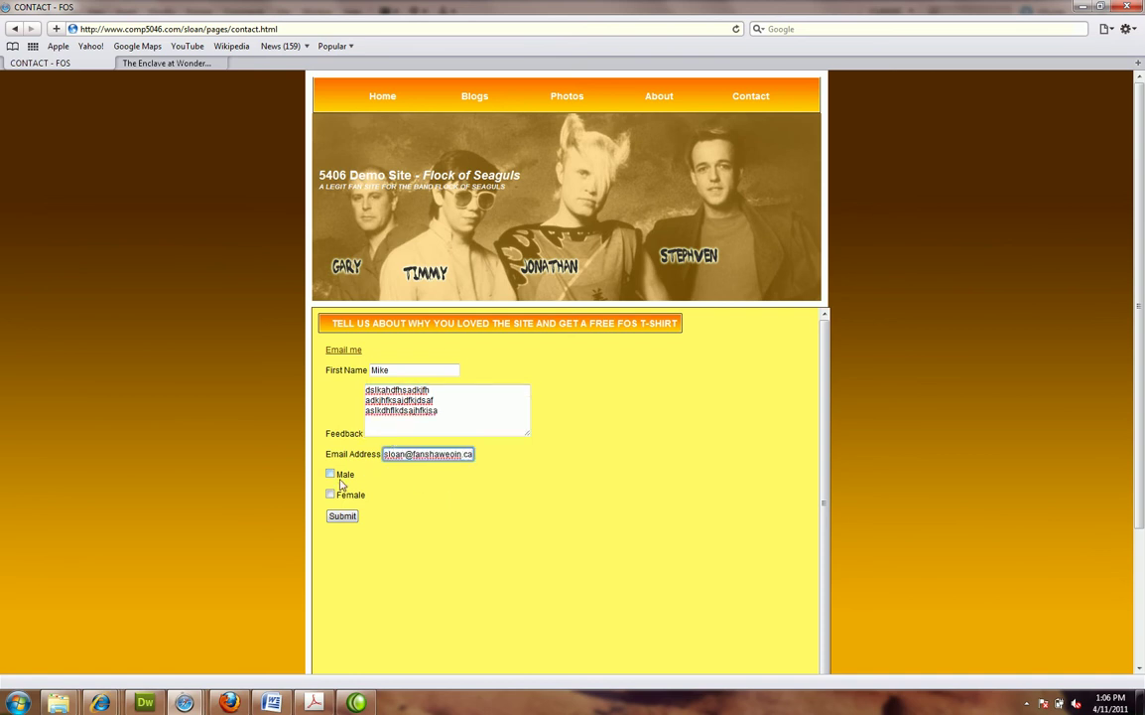
pyautogui.click(330, 474)
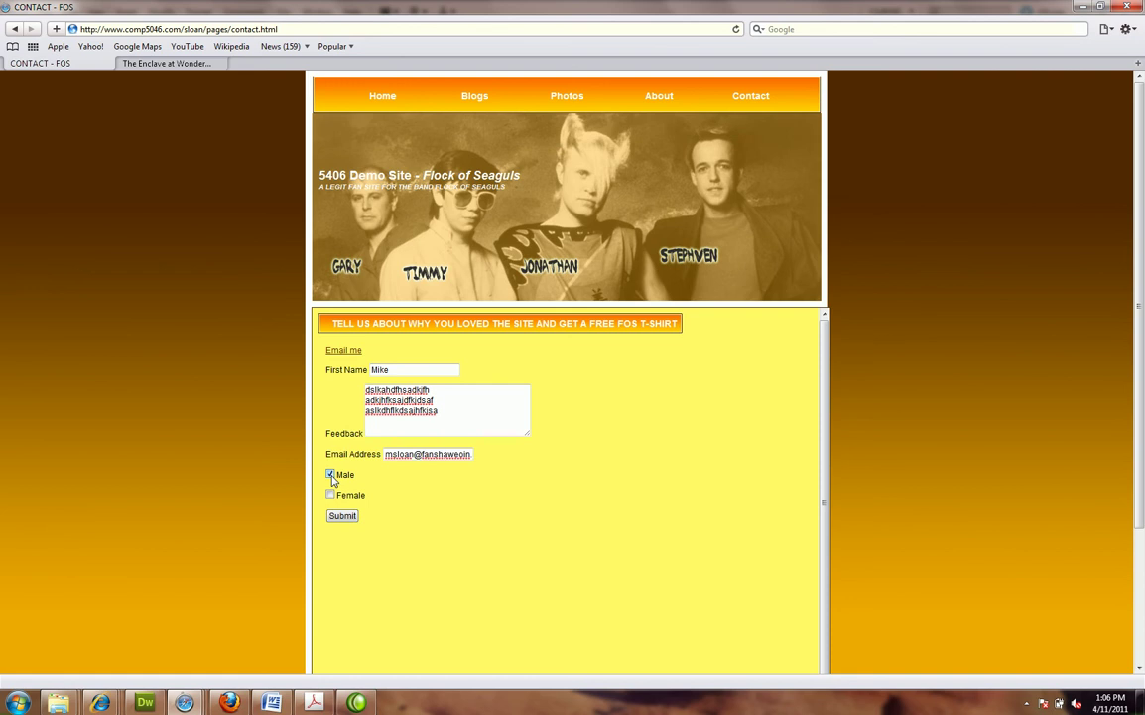
pyautogui.click(342, 516)
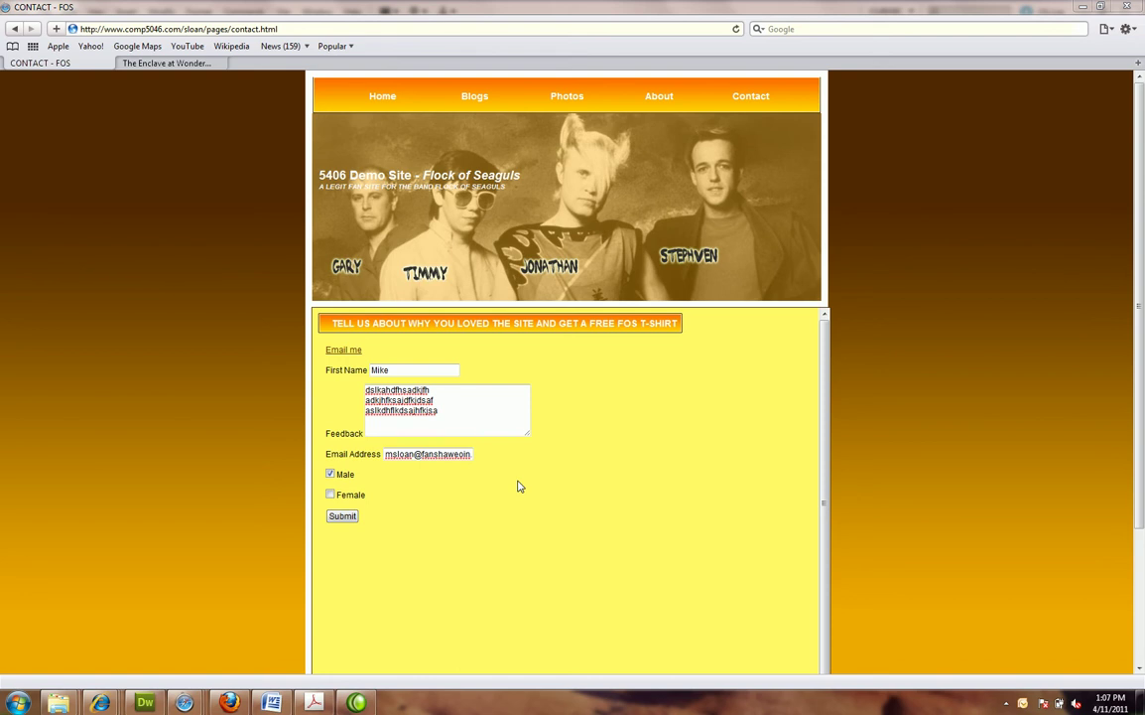
pyautogui.click(1082, 7)
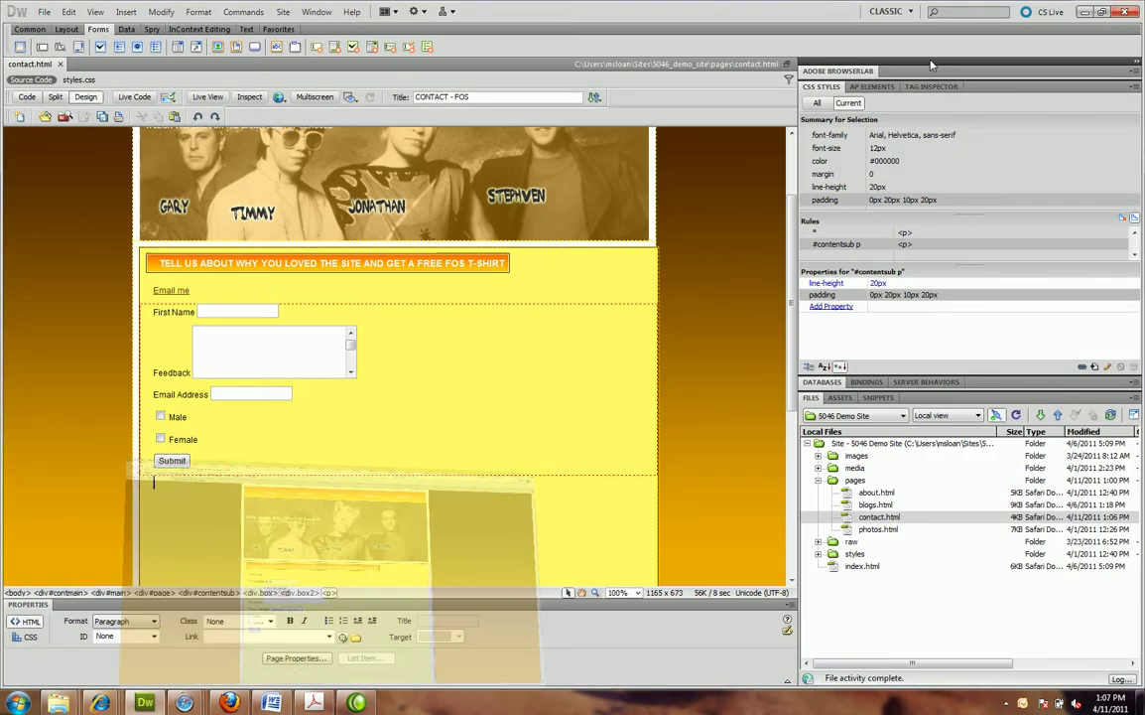
# Step: Minimize Dreamweaver to reveal Outlook's untitled message holding the submitted form data
pyautogui.click(1084, 11)
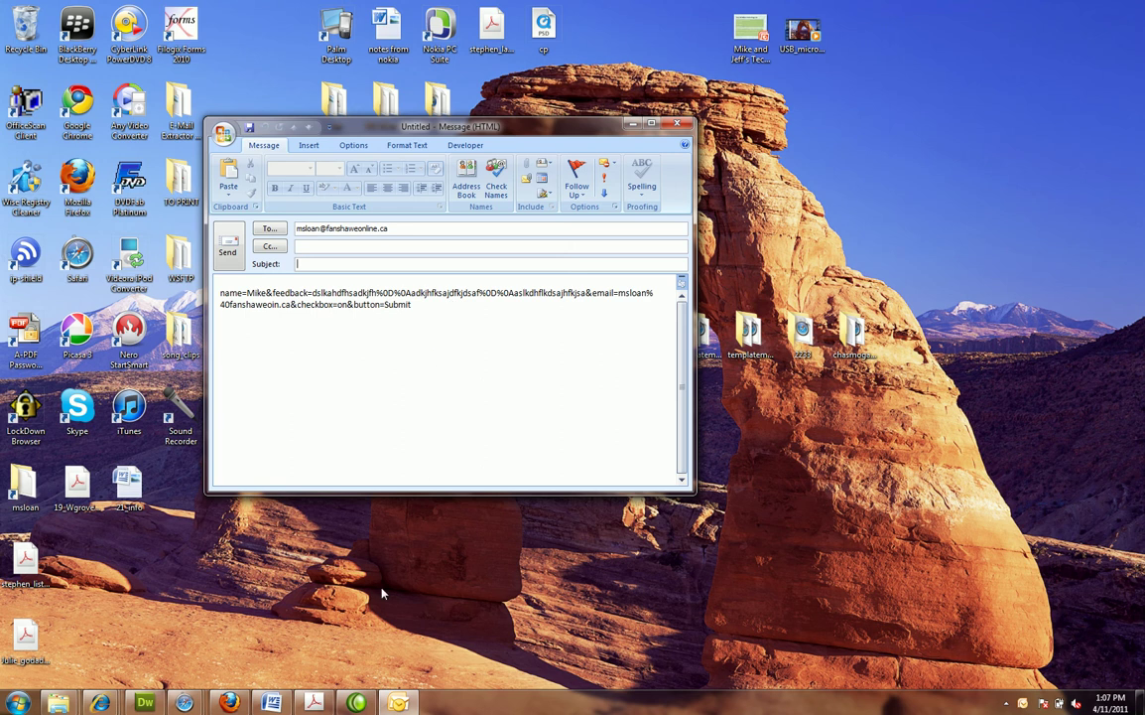
pyautogui.moveTo(410, 704)
# Step: Bring the CONTACT - FOS page forward in Safari and test its Email me link
pyautogui.moveTo(184, 703)
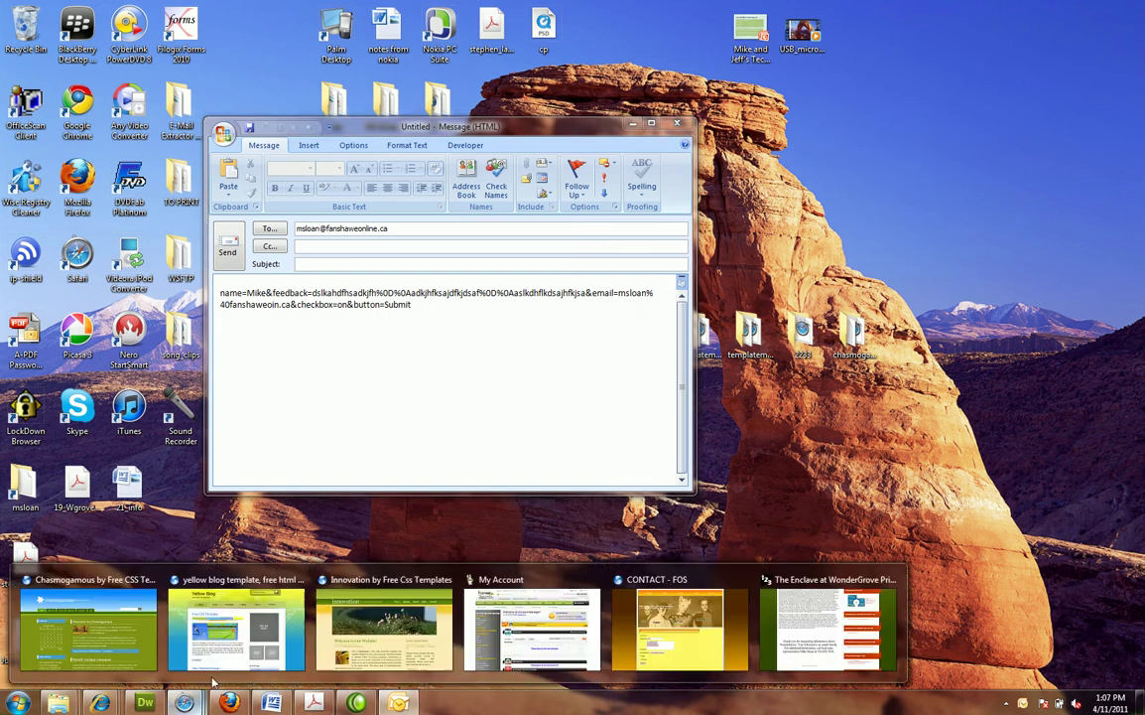
pyautogui.click(707, 640)
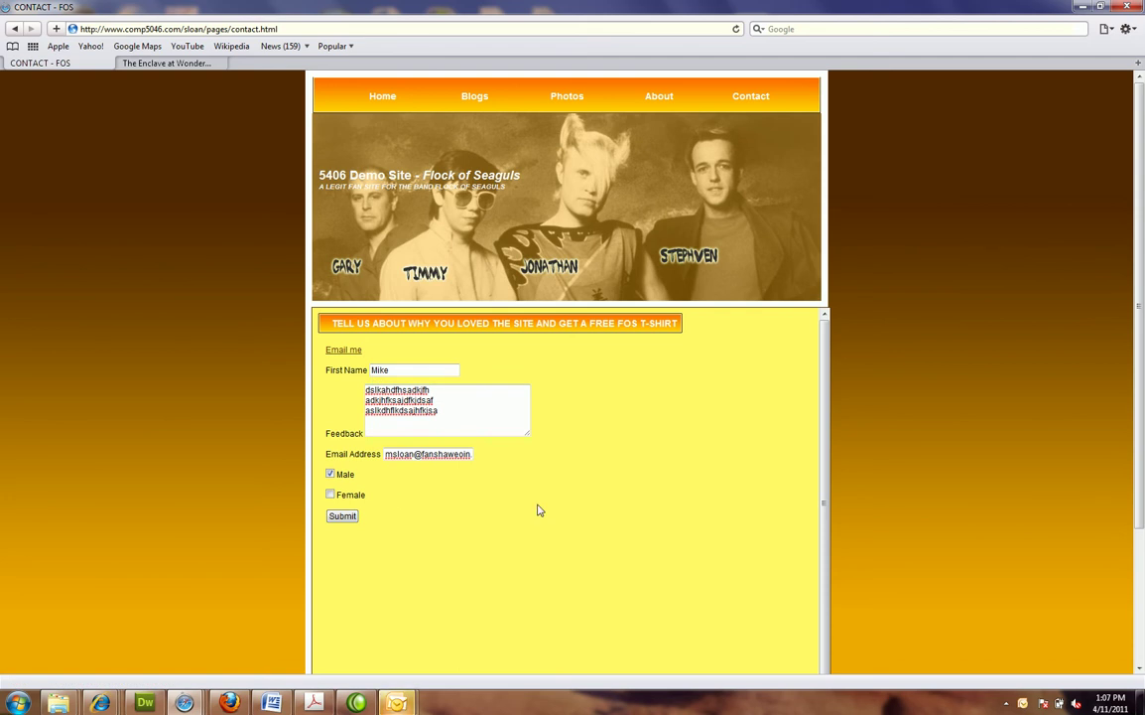
pyautogui.click(355, 351)
# Step: Review The Enclave at WonderGrove thank-you page, then return to contact.html below the form
pyautogui.click(148, 63)
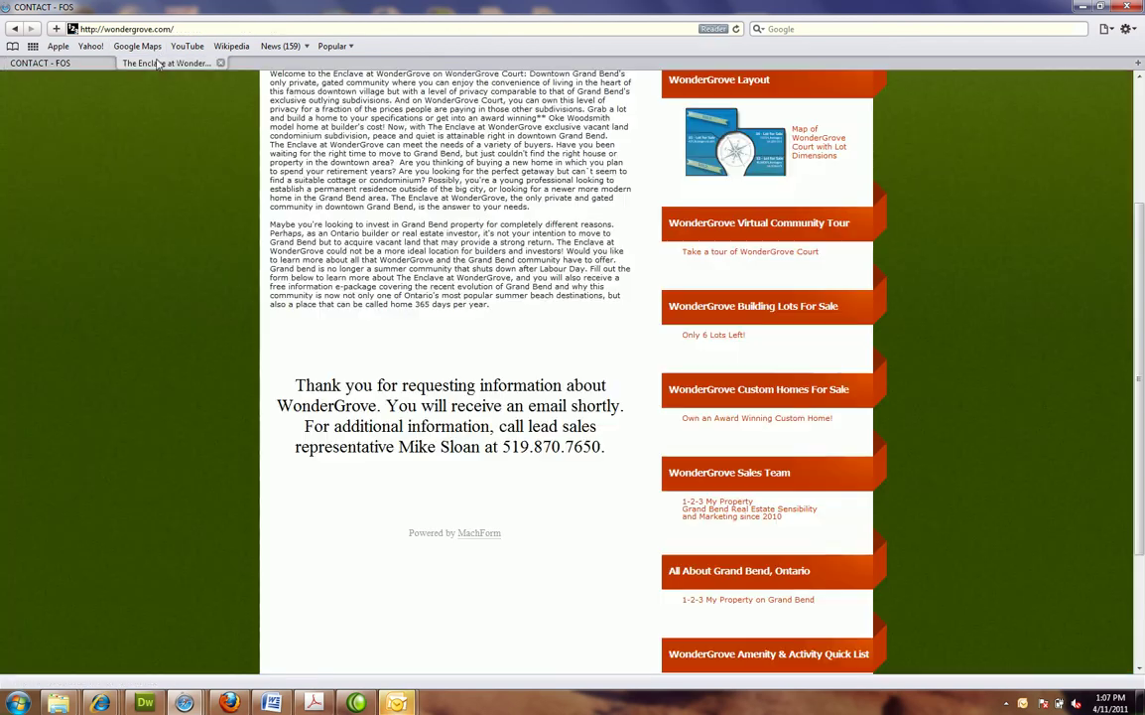
pyautogui.scroll(-3, 440, 478)
pyautogui.scroll(4, 440, 478)
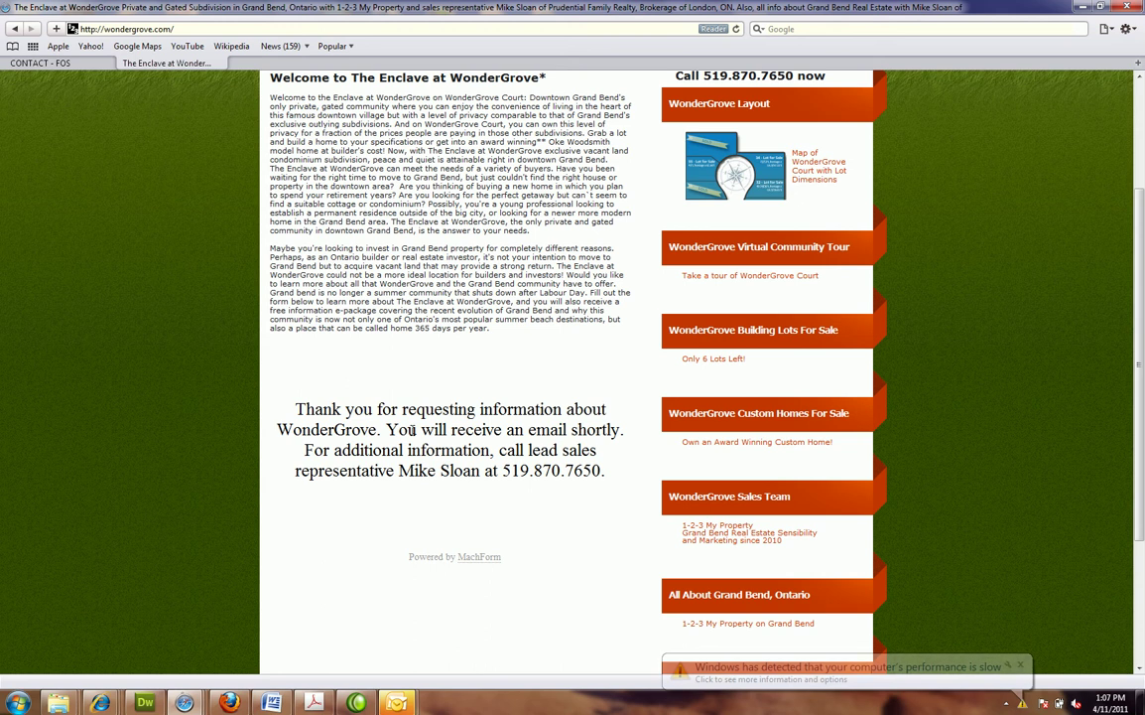
pyautogui.scroll(3, 412, 429)
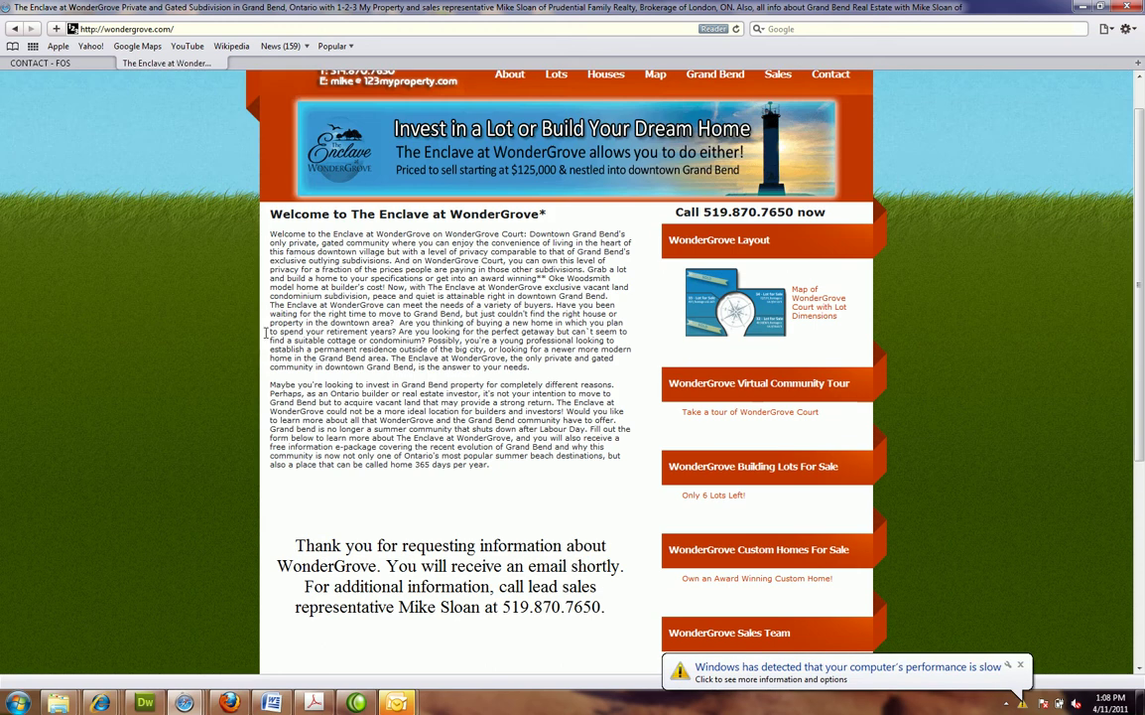
pyautogui.scroll(-3, 399, 484)
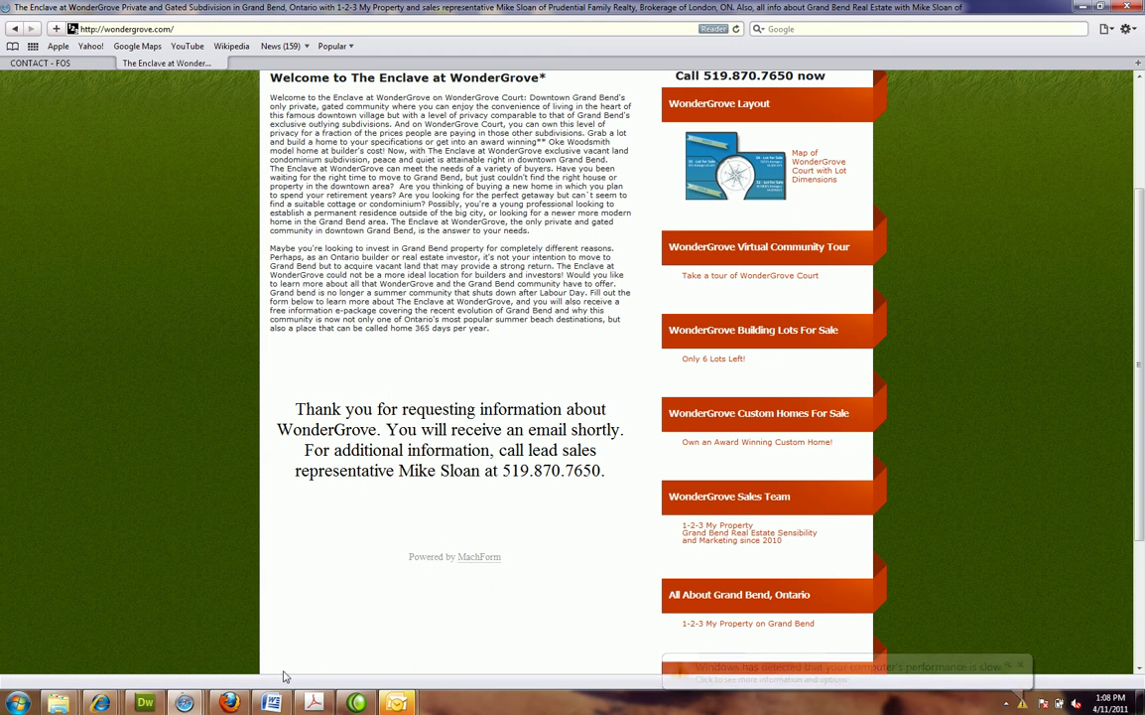
pyautogui.click(145, 703)
pyautogui.click(305, 479)
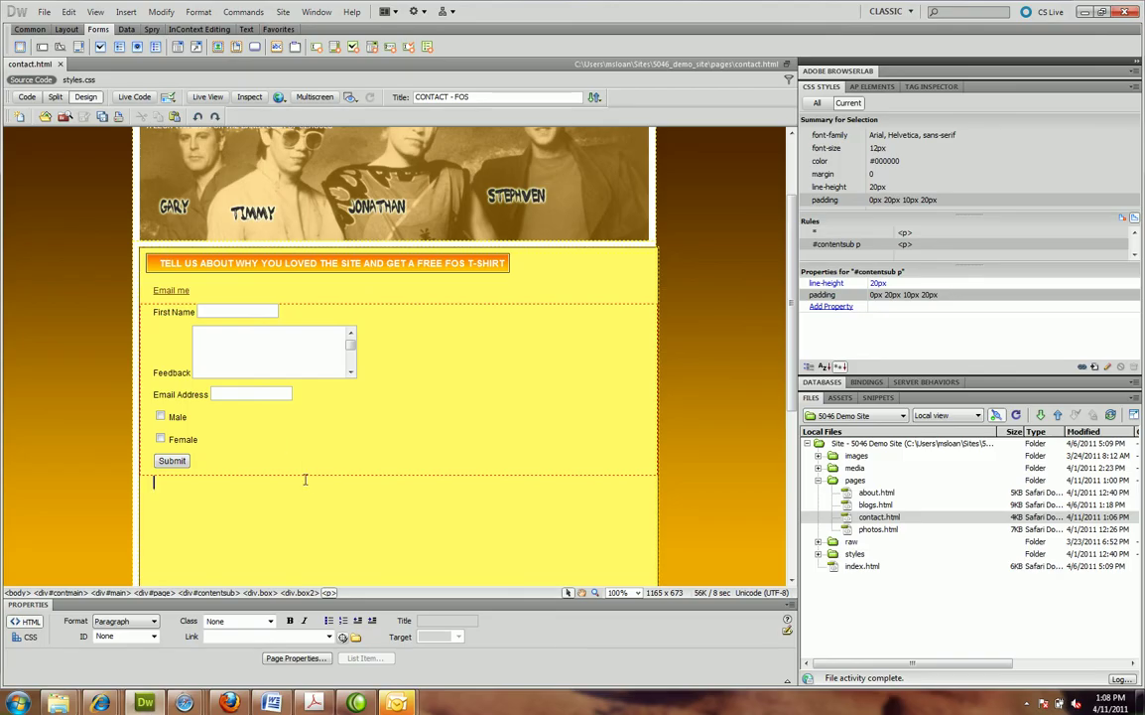
pyautogui.click(306, 477)
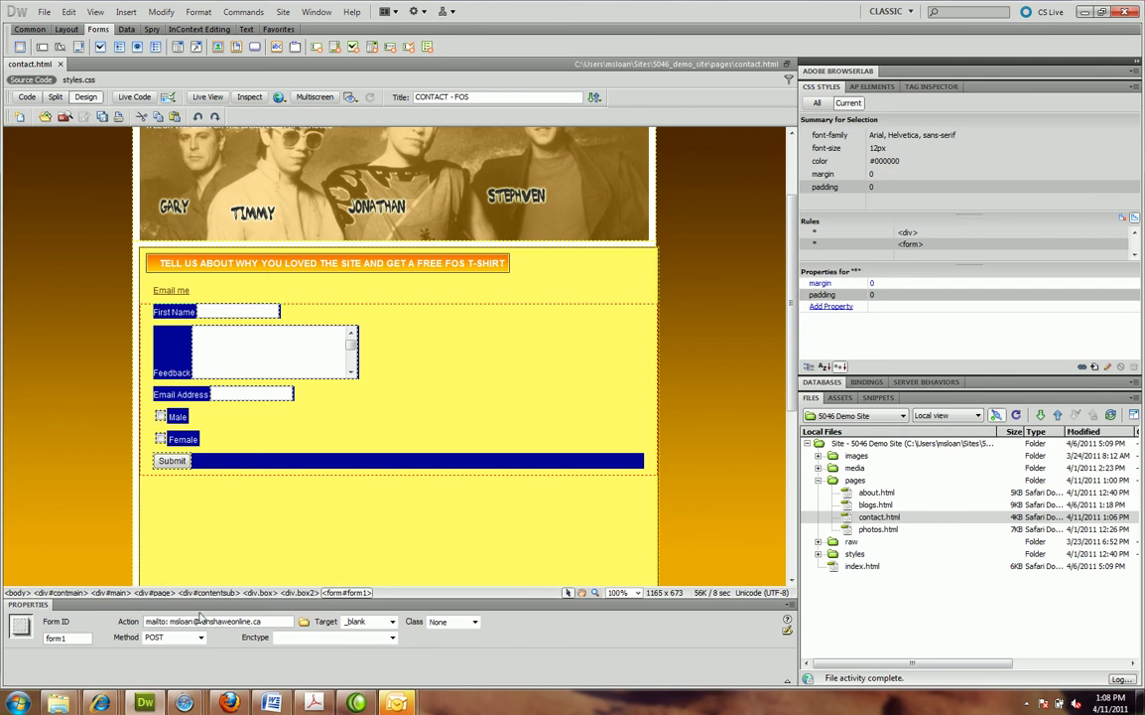
pyautogui.click(392, 636)
pyautogui.click(264, 516)
pyautogui.click(267, 433)
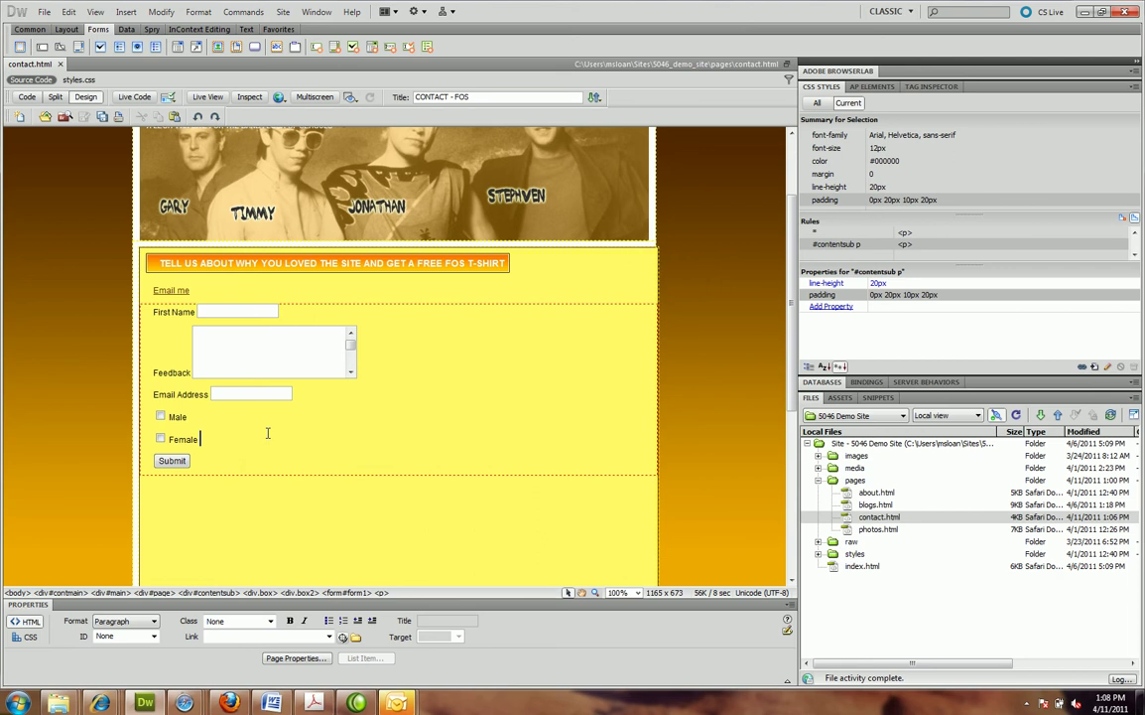
pyautogui.click(173, 461)
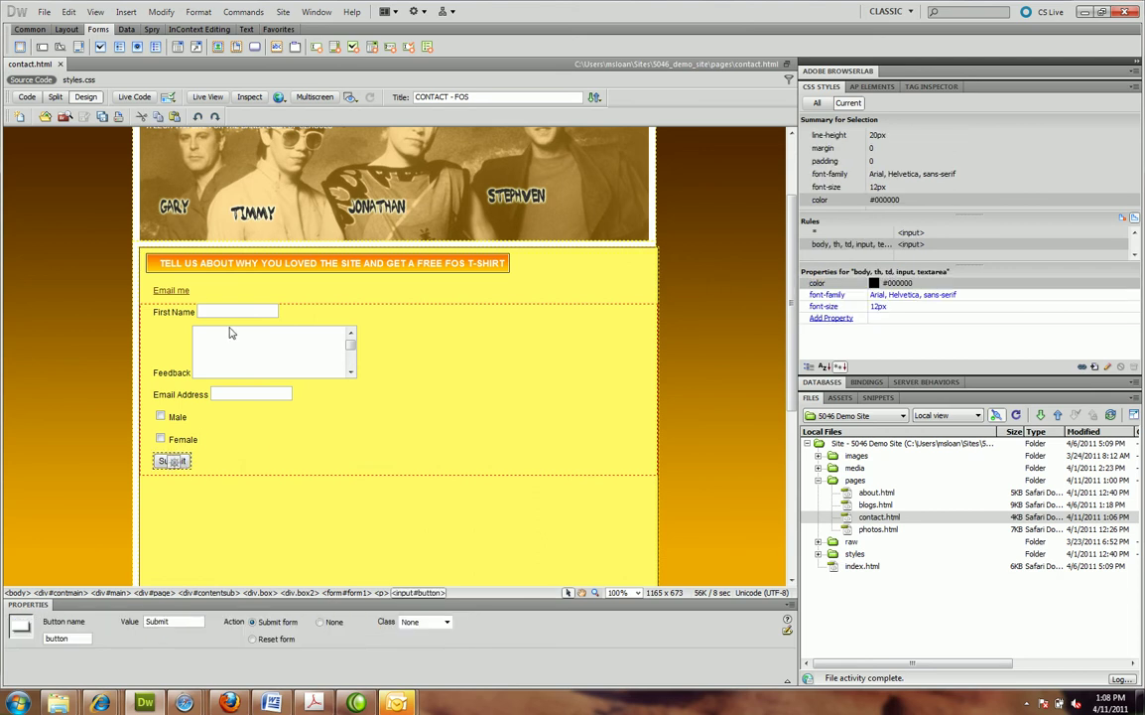
pyautogui.moveTo(191, 290); pyautogui.dragTo(146, 289)
pyautogui.click(360, 476)
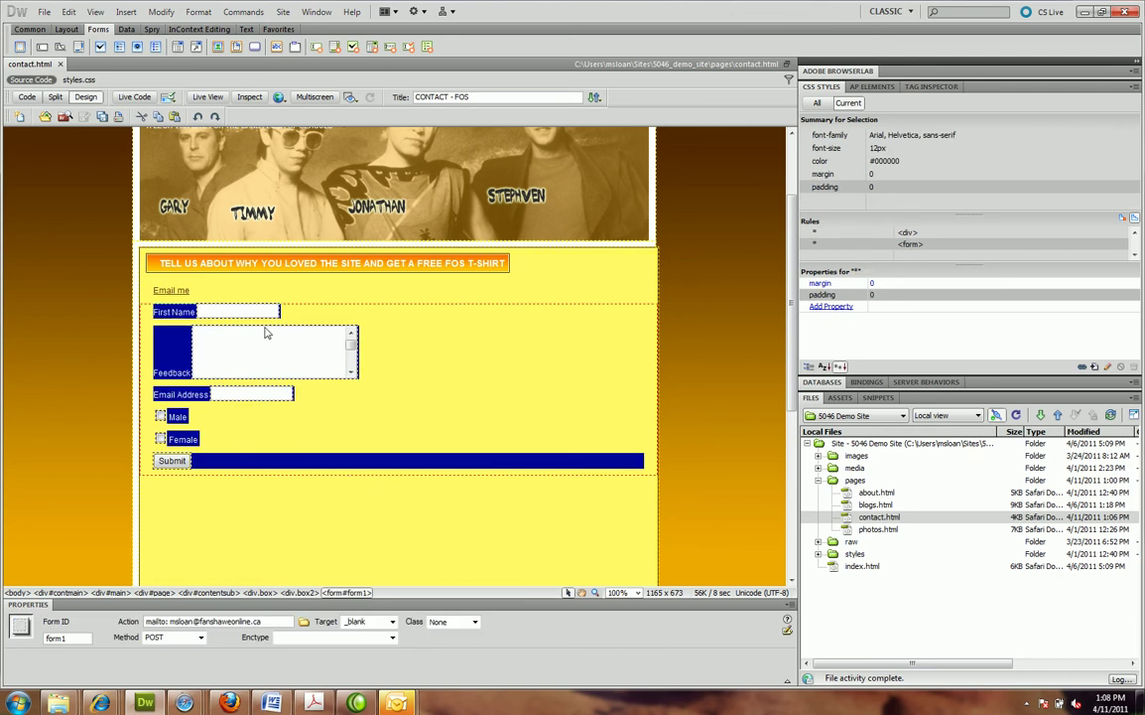
pyautogui.click(258, 354)
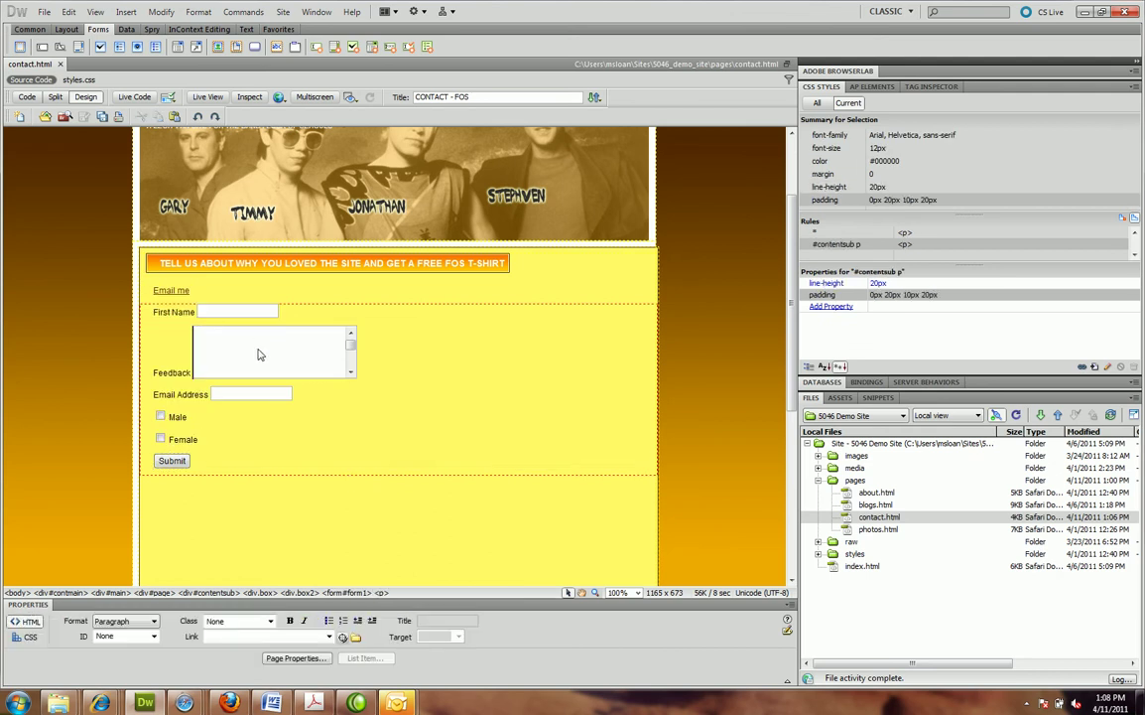
pyautogui.click(192, 501)
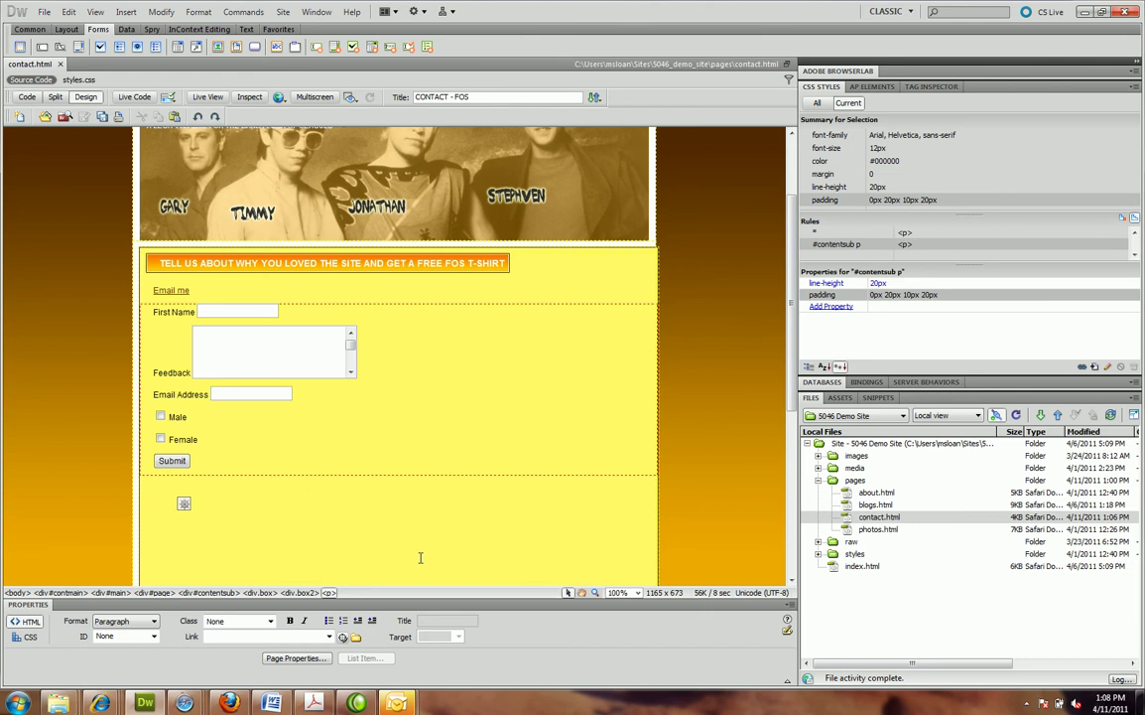
pyautogui.scroll(-5, 377, 526)
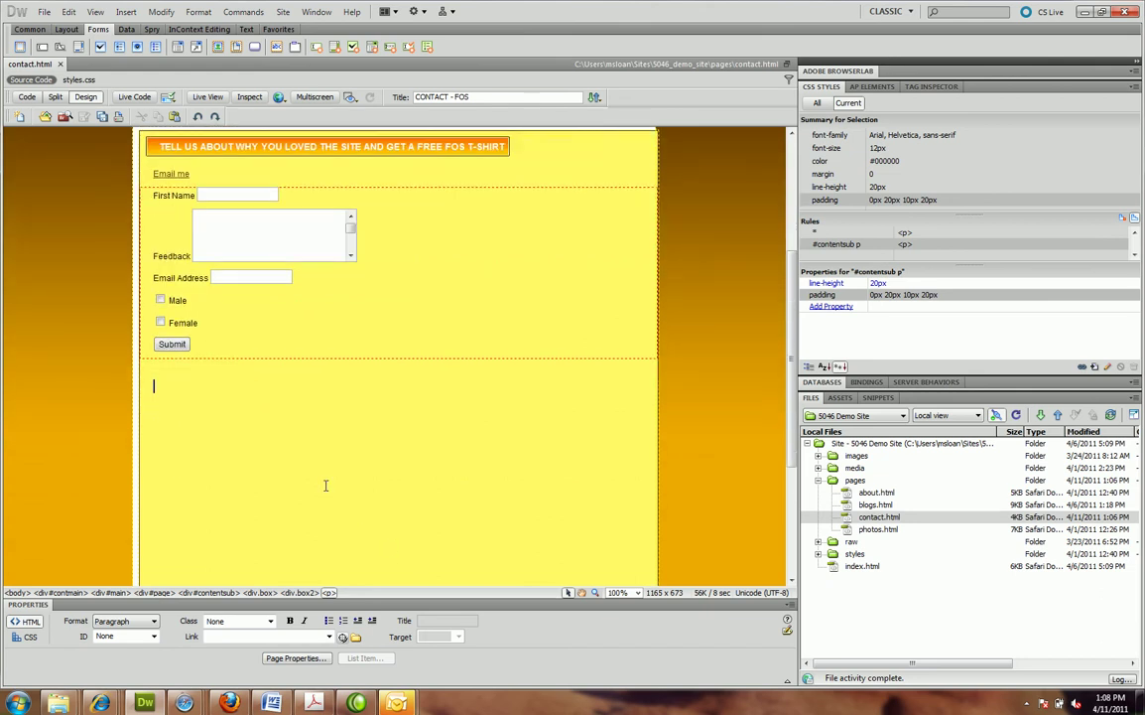
pyautogui.scroll(1, 458, 387)
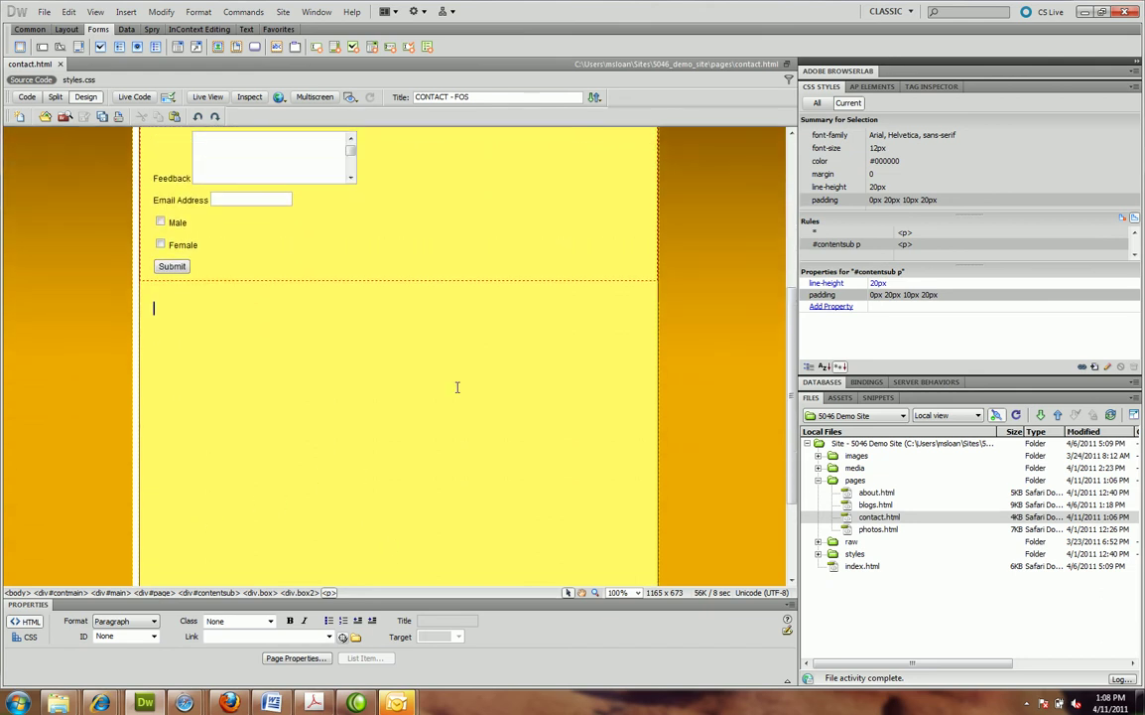
pyautogui.moveTo(396, 703)
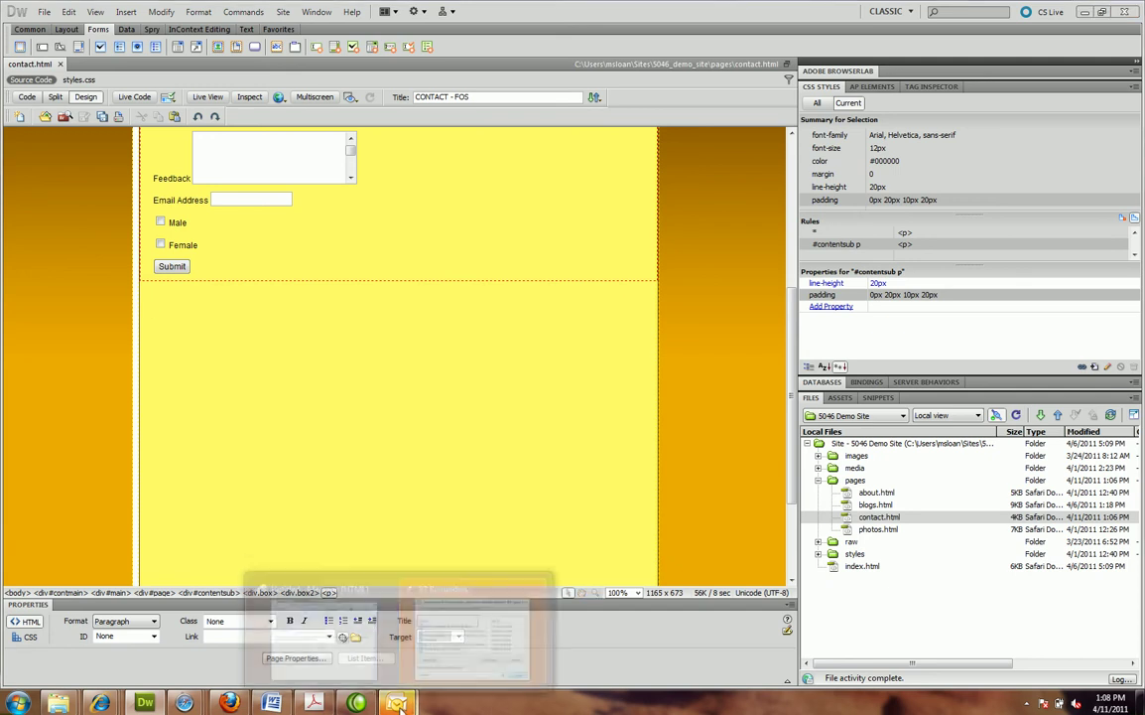
# Step: Close the Outlook test message without saving, returning to Dreamweaver's contact.html form
pyautogui.click(341, 628)
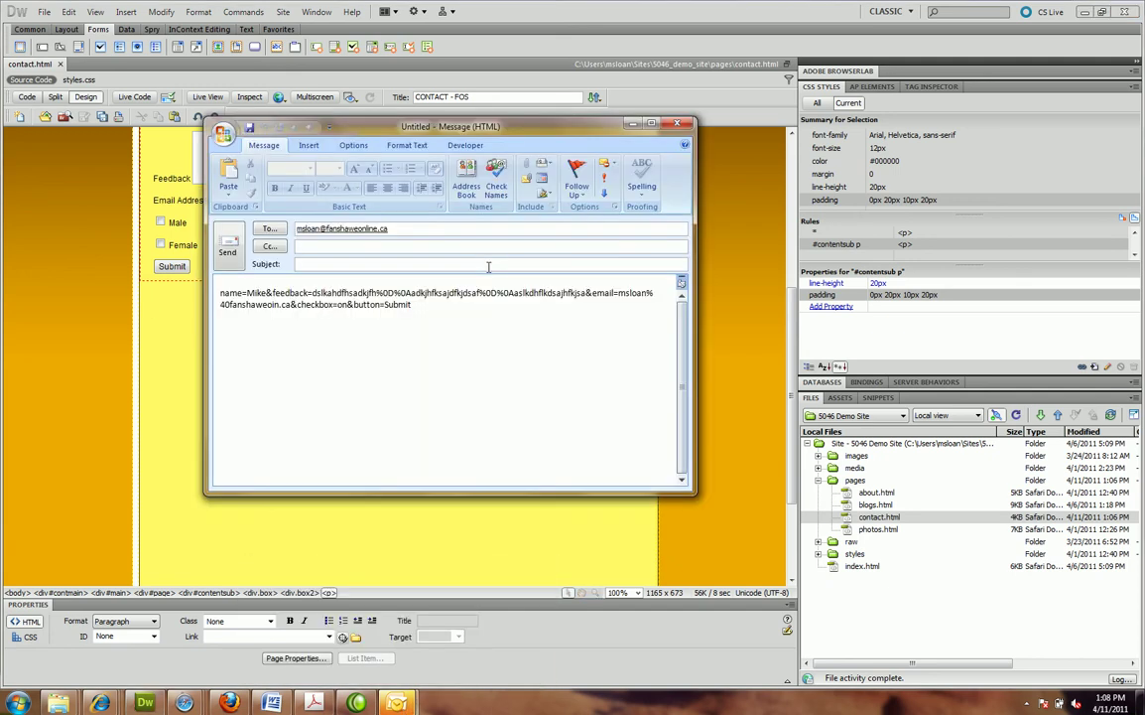
pyautogui.click(677, 123)
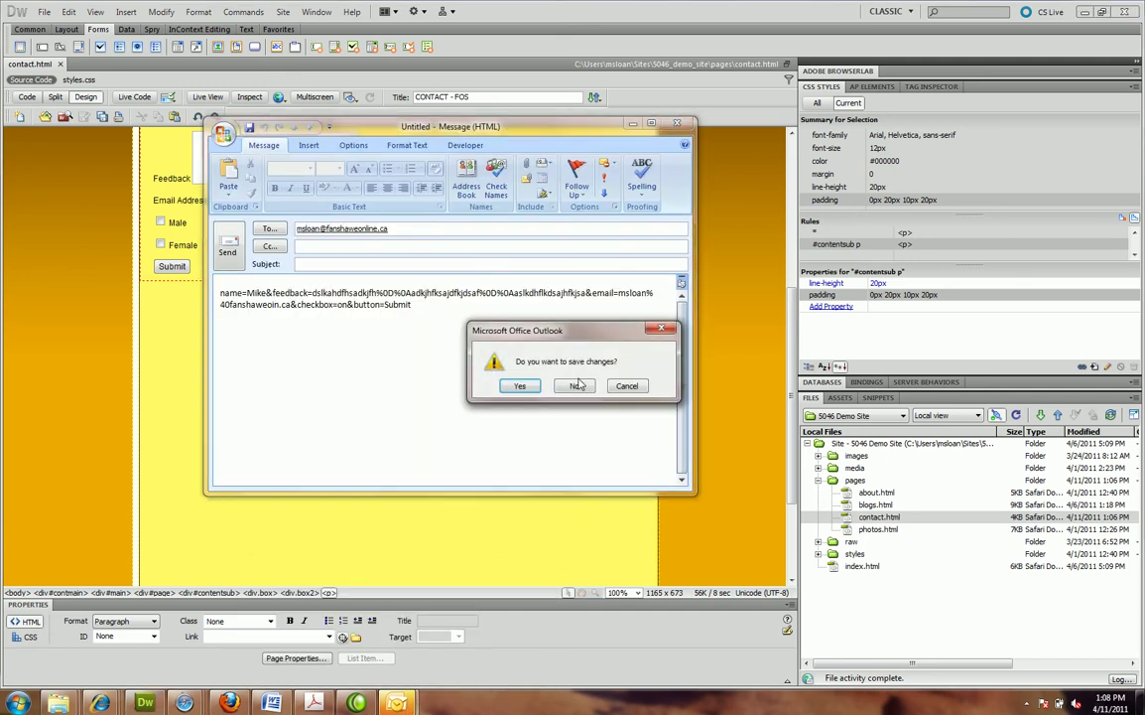
pyautogui.click(578, 385)
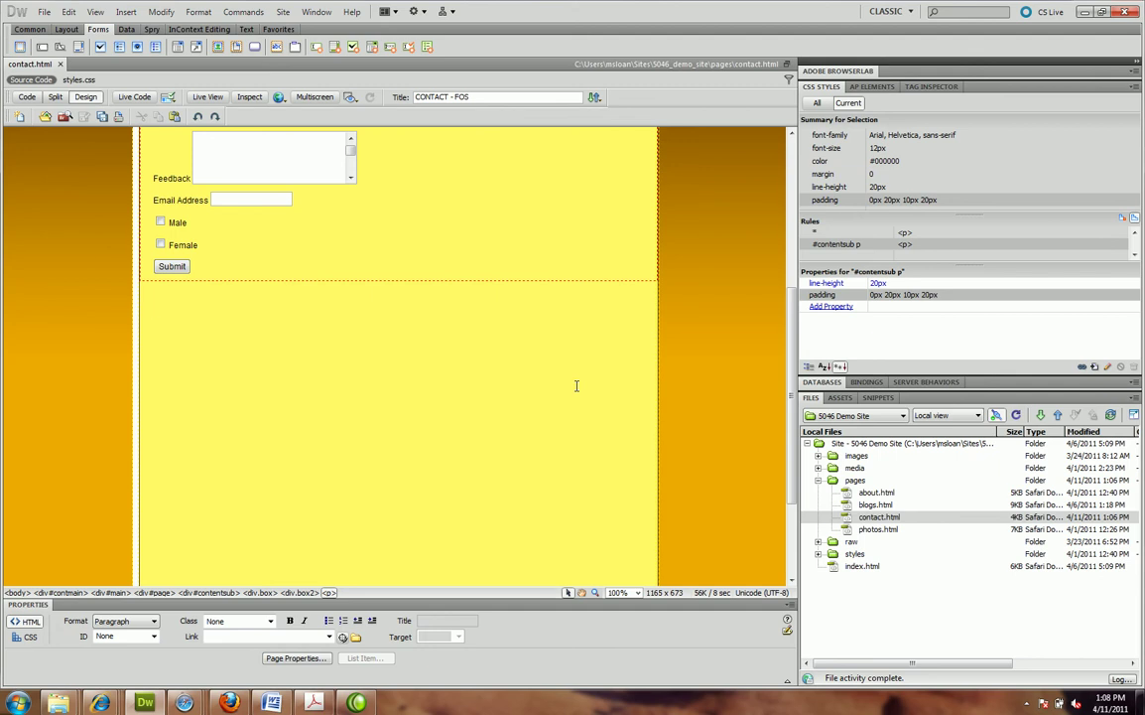
pyautogui.scroll(4, 337, 373)
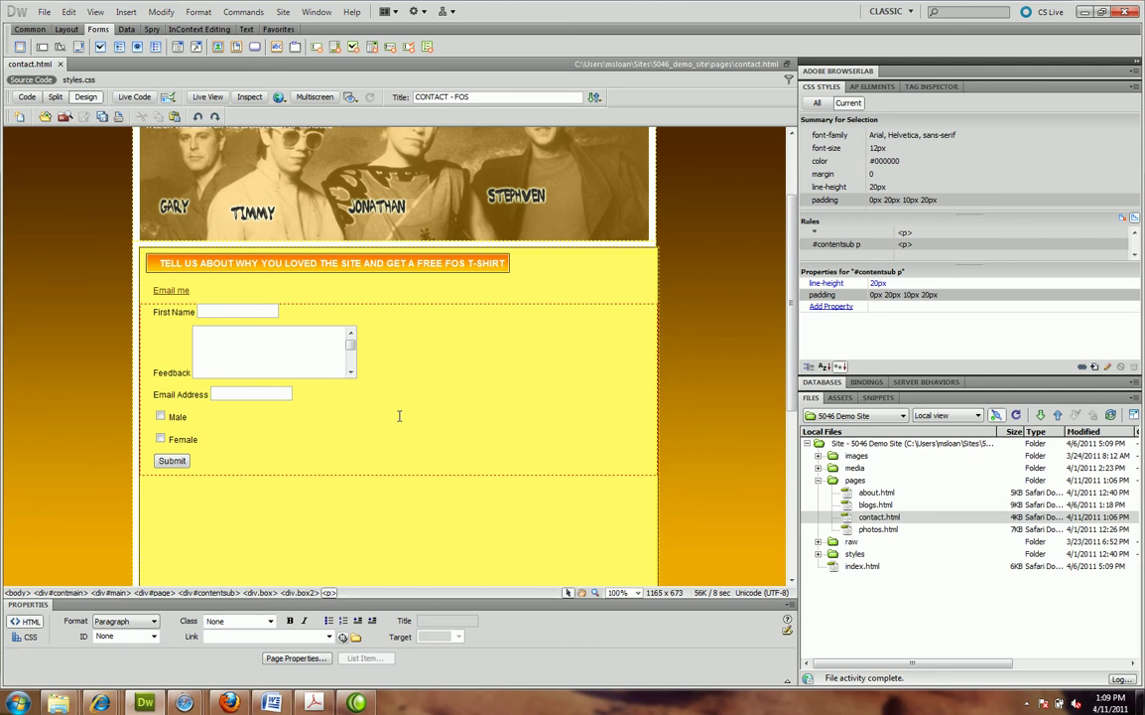
# Step: Place the insertion point below the finished contact form and scroll back to the page top
pyautogui.click(306, 526)
pyautogui.scroll(2, 306, 526)
pyautogui.scroll(1, 306, 526)
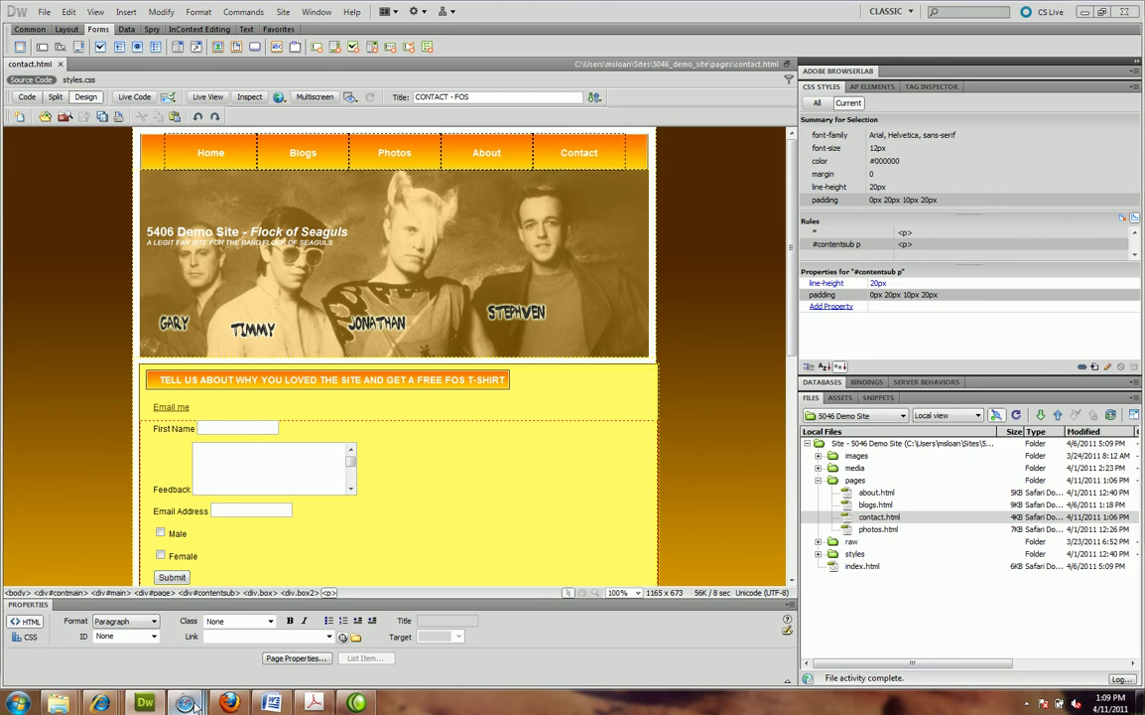
pyautogui.moveTo(184, 702)
pyautogui.click(830, 630)
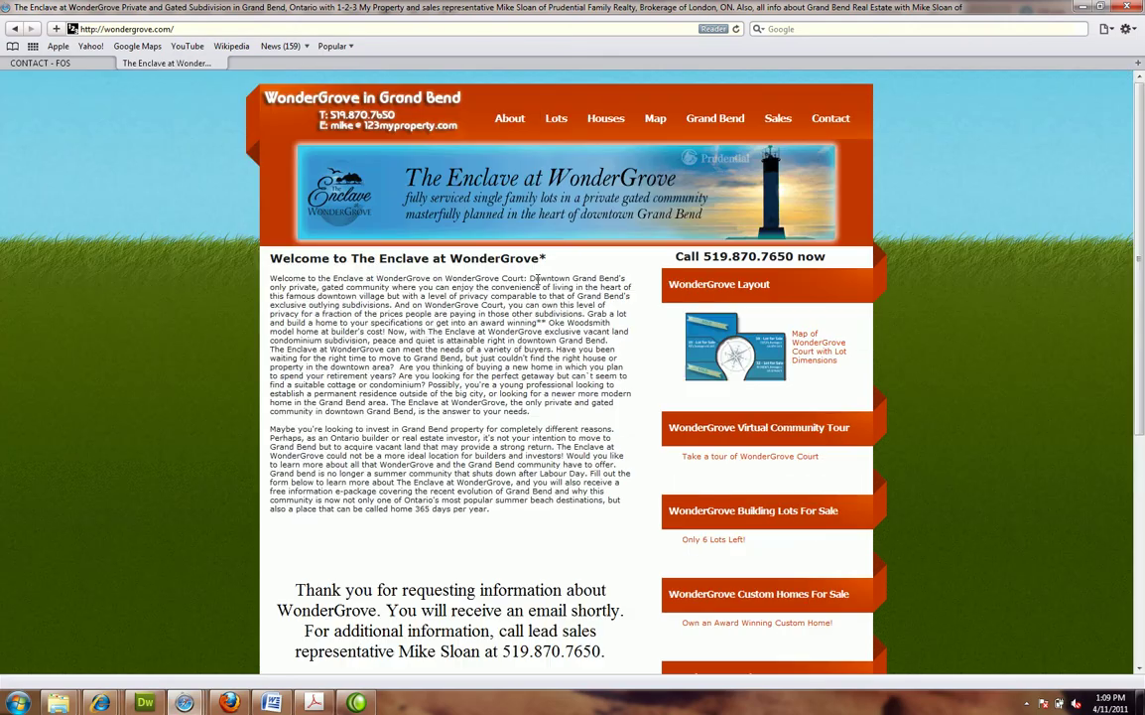
pyautogui.moveTo(762, 255); pyautogui.dragTo(673, 261)
pyautogui.click(673, 260)
pyautogui.scroll(-3, 609, 386)
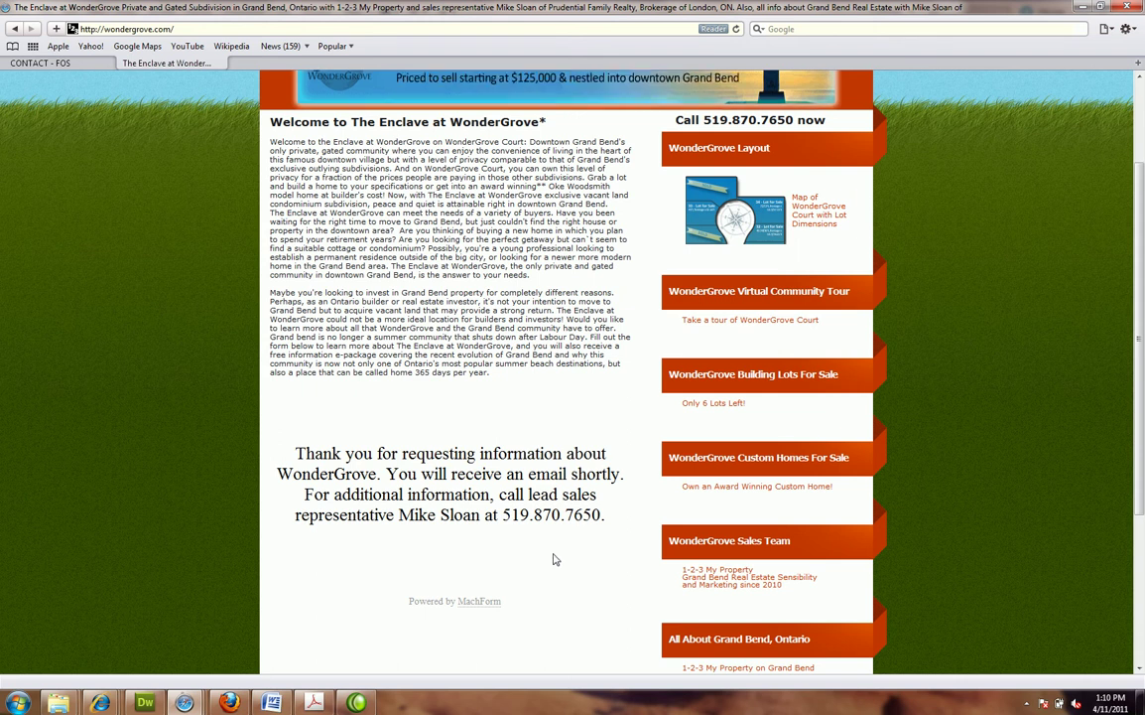
pyautogui.scroll(1, 501, 501)
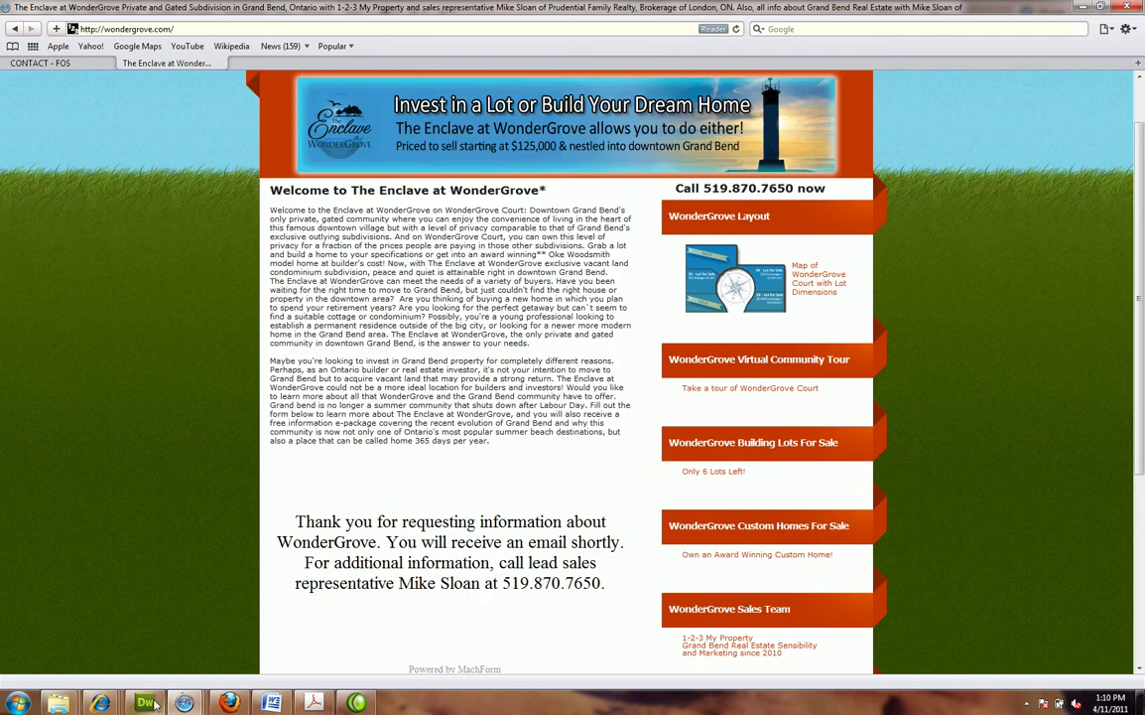
pyautogui.click(144, 703)
pyautogui.scroll(-1, 214, 519)
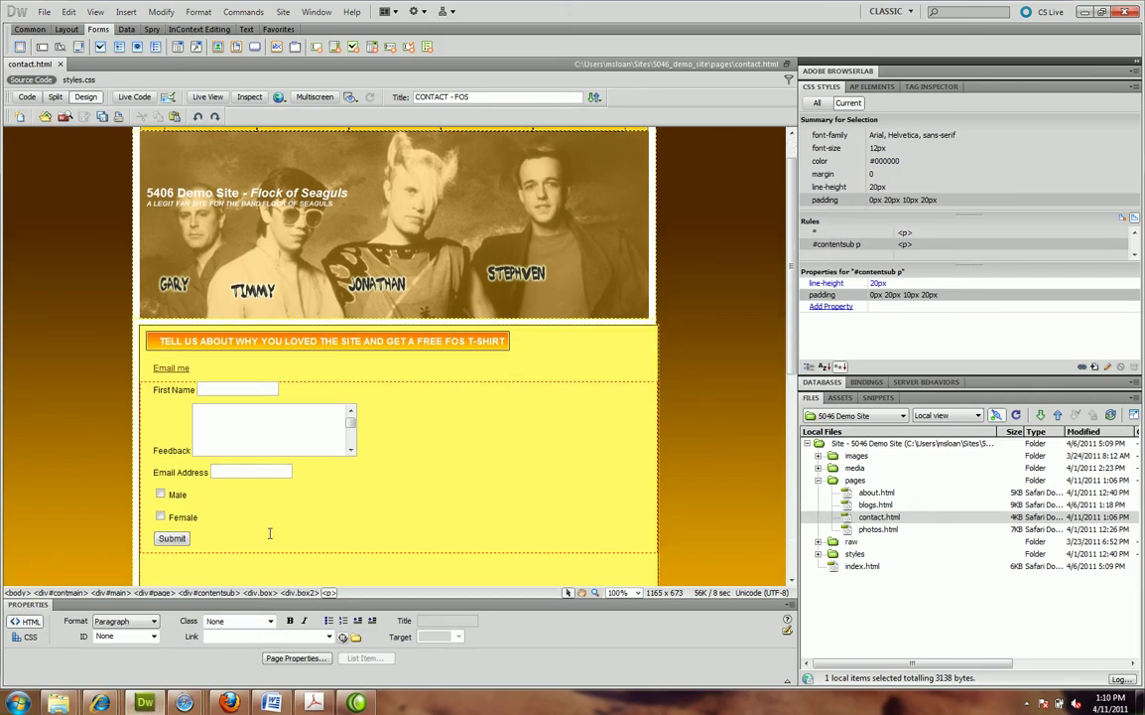
# Step: Bring the FormSmarts 'Create a Free Web Form' page forward in Internet Explorer
pyautogui.scroll(-2, 298, 522)
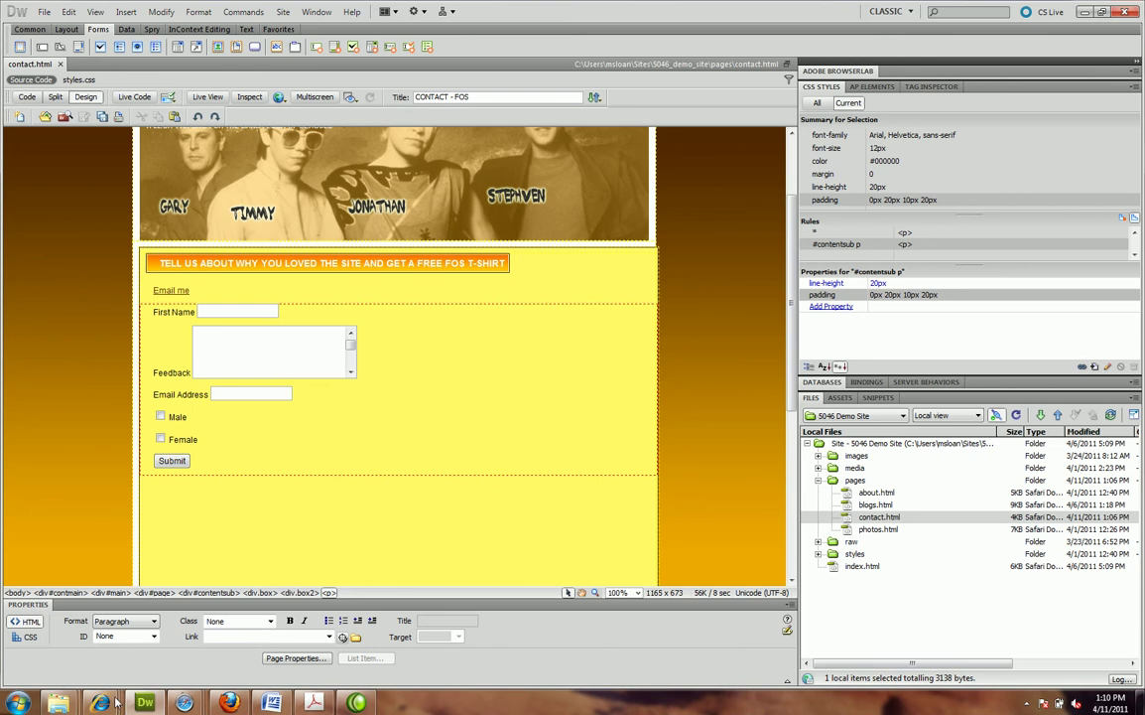
pyautogui.moveTo(101, 702)
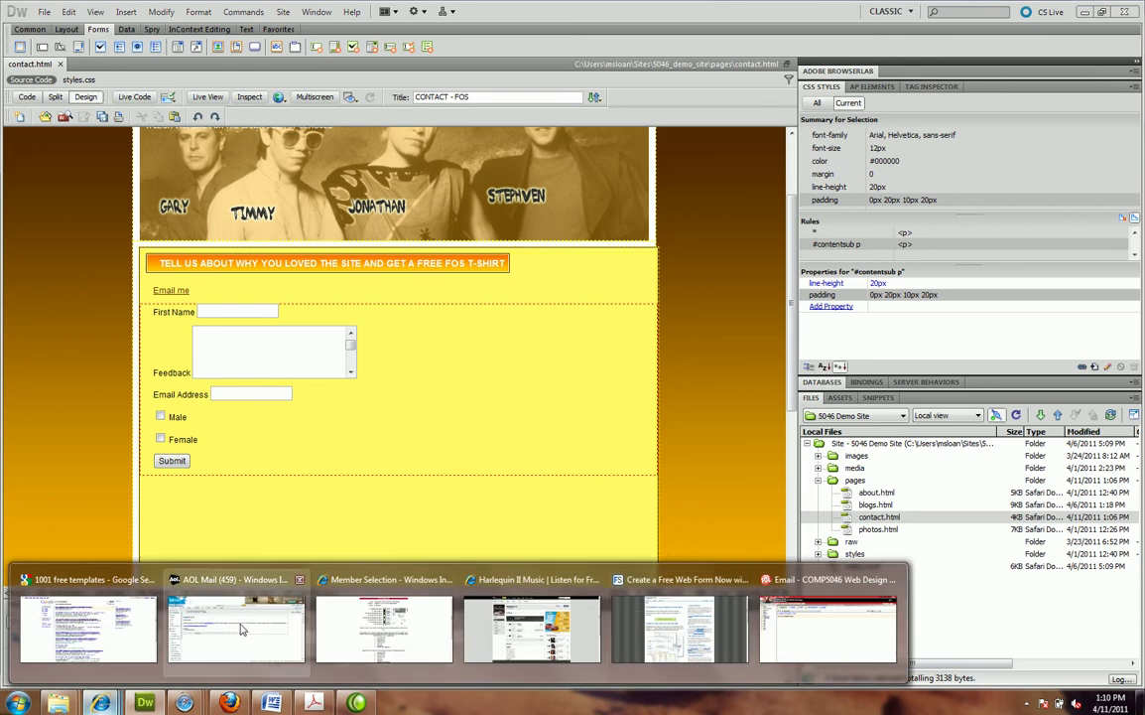
pyautogui.click(658, 570)
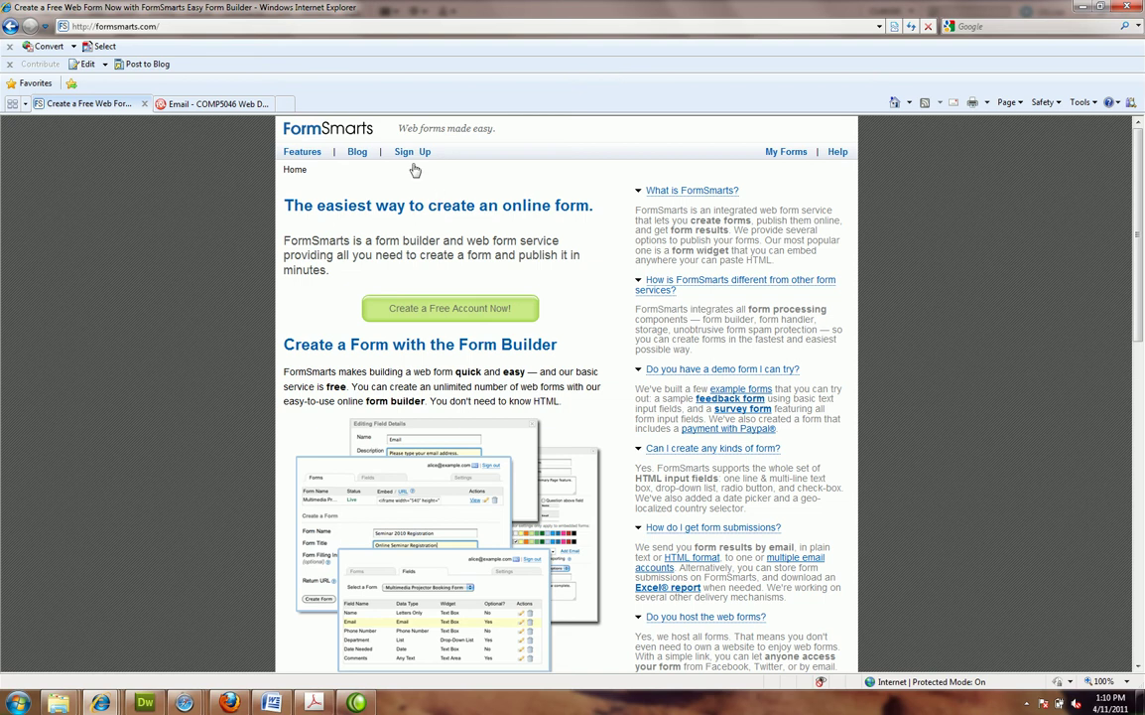
# Step: Start a FormSmarts sign-up and enter the first name, last name and email address
pyautogui.click(437, 310)
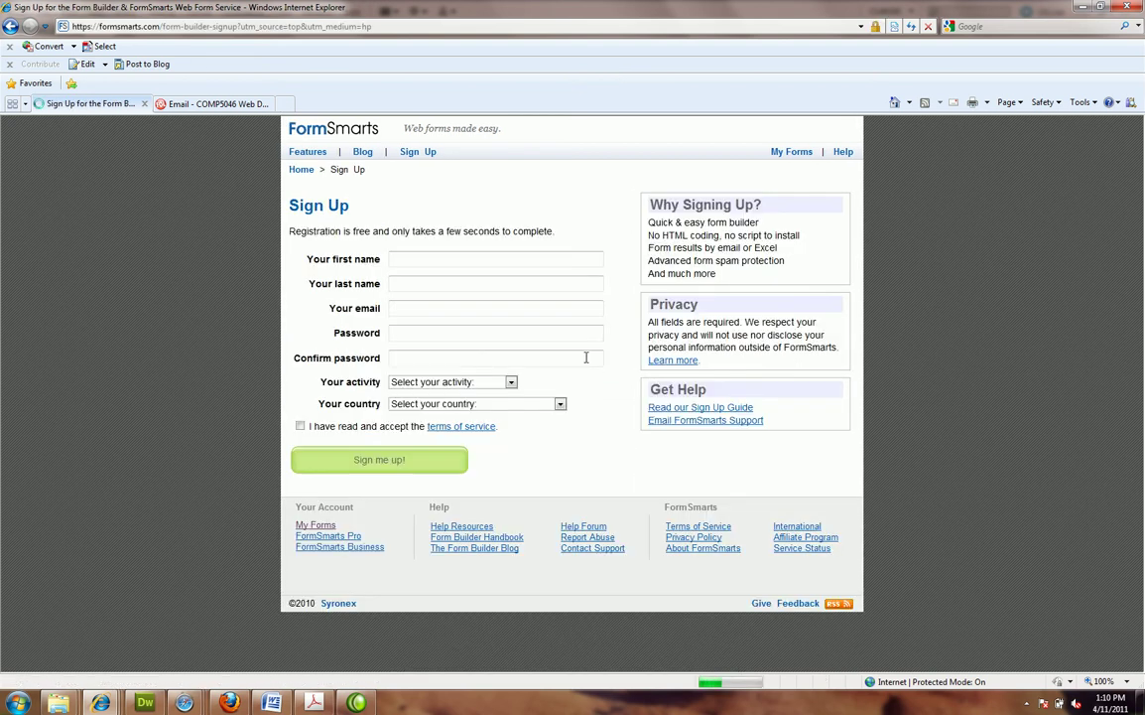
pyautogui.click(430, 262)
pyautogui.press('Tab')
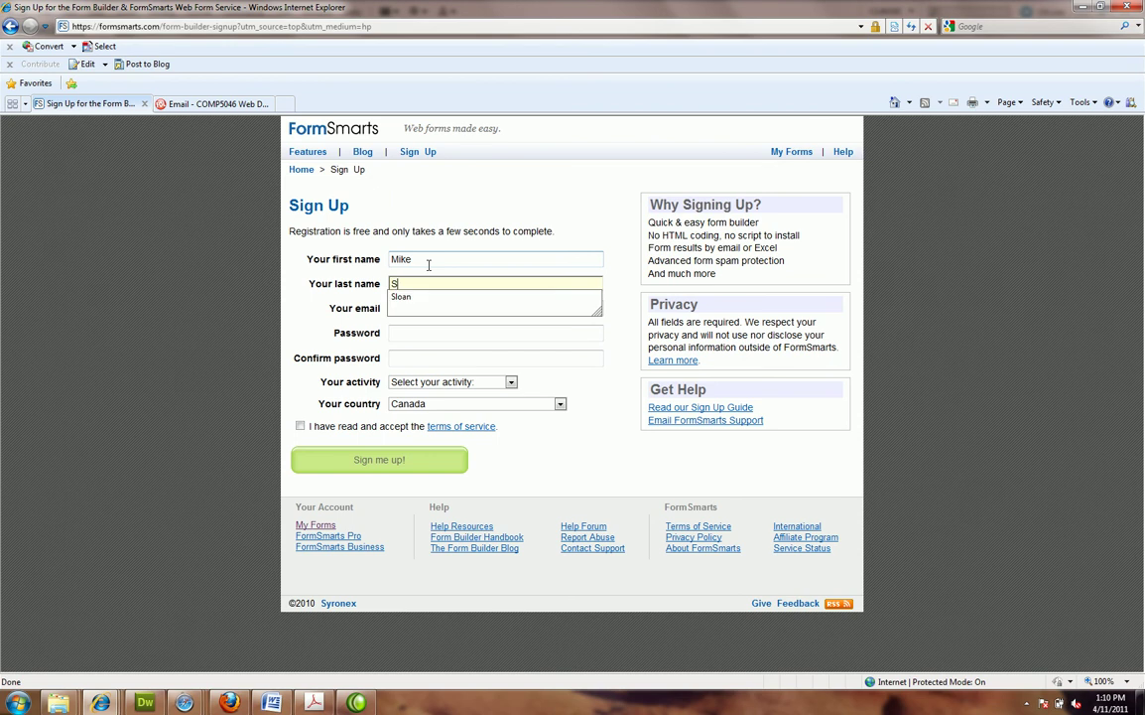
pyautogui.click(429, 308)
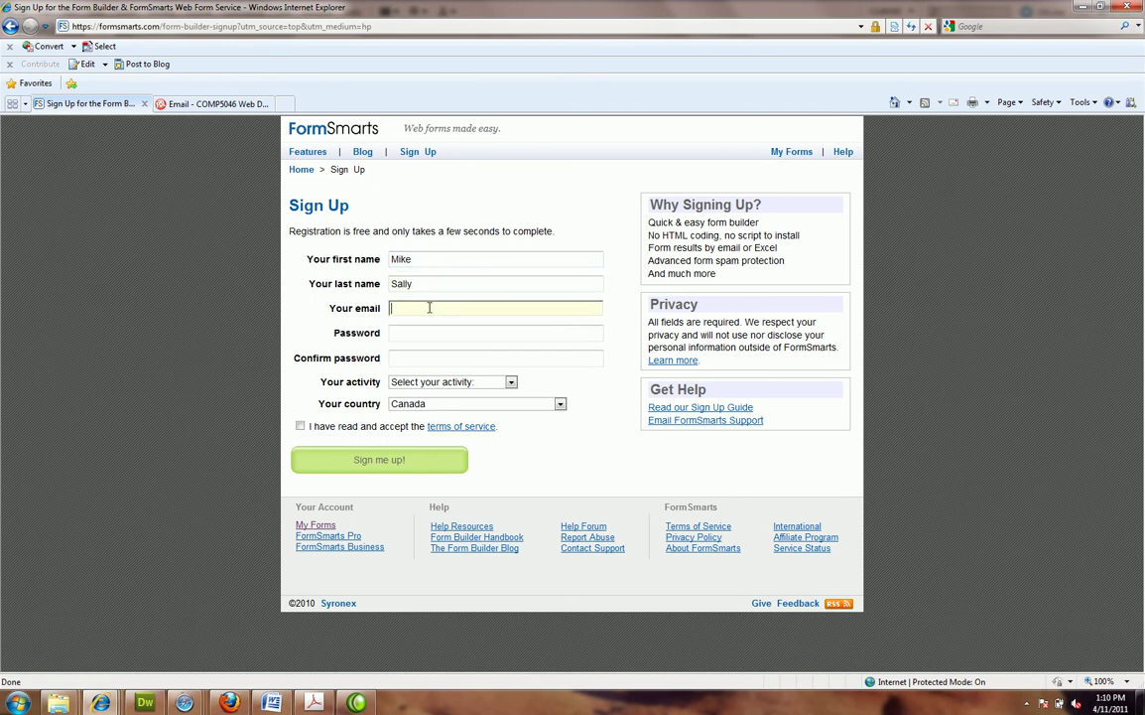
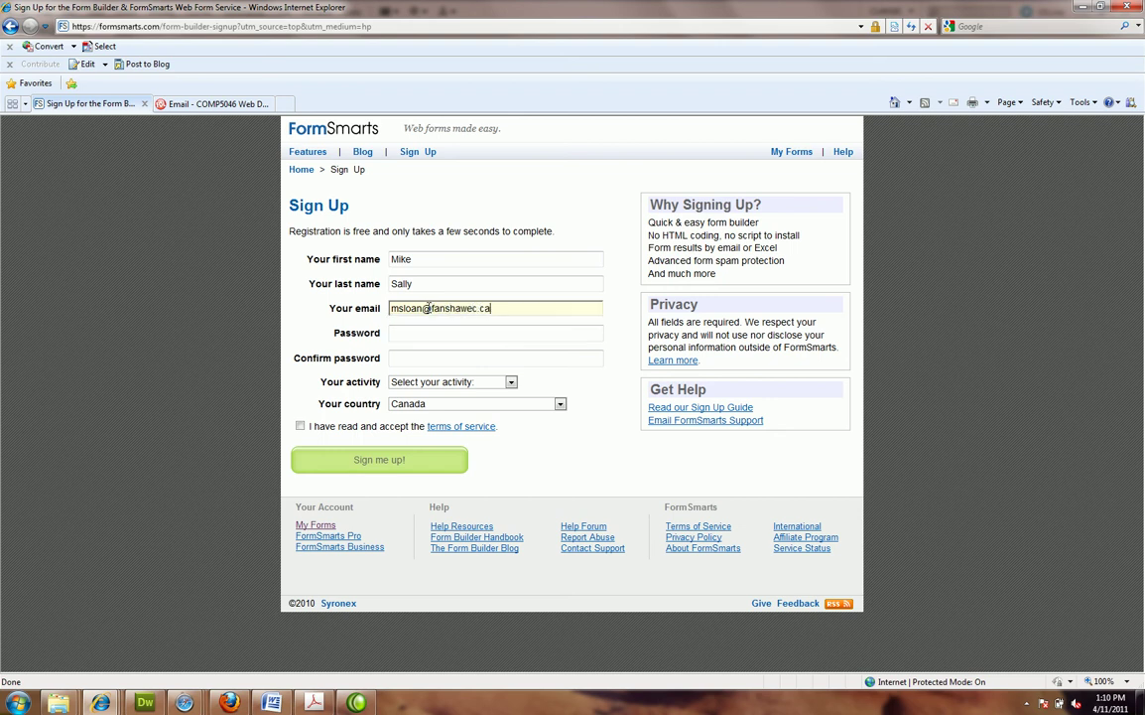
# Step: Correct the ending of the email address's domain
pyautogui.click(420, 333)
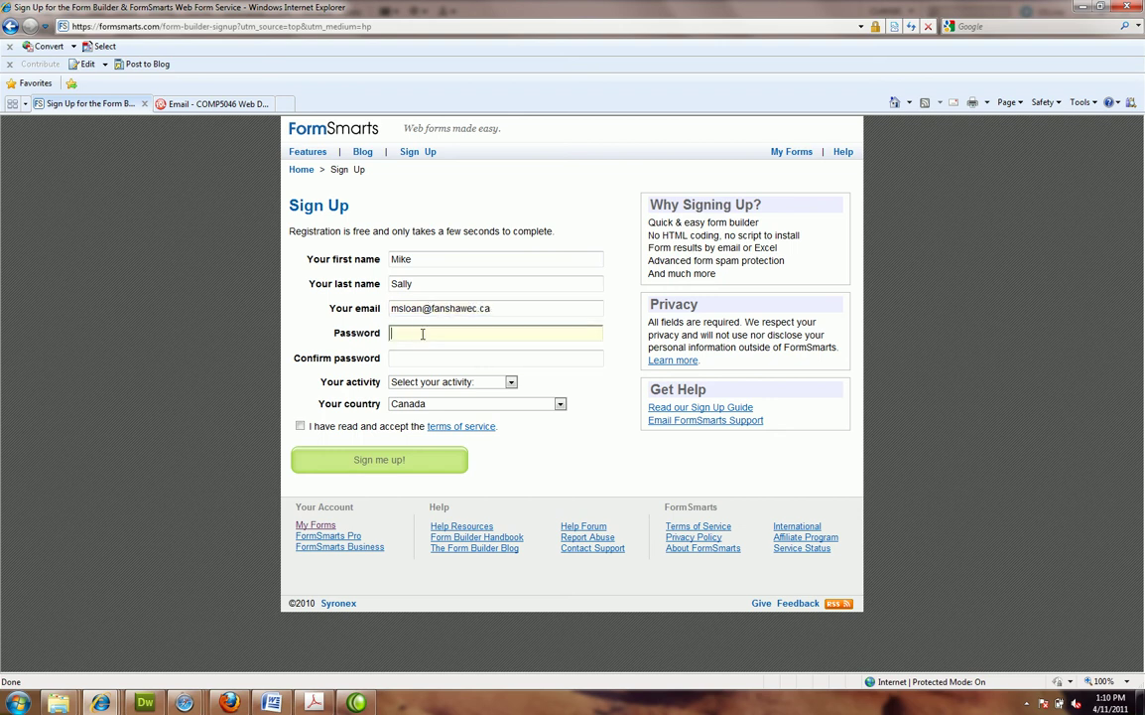
pyautogui.moveTo(501, 308); pyautogui.dragTo(488, 328)
pyautogui.write('online. ca')
pyautogui.press('BackSpace')
pyautogui.press('BackSpace')
pyautogui.press('BackSpace')
pyautogui.write('ca')
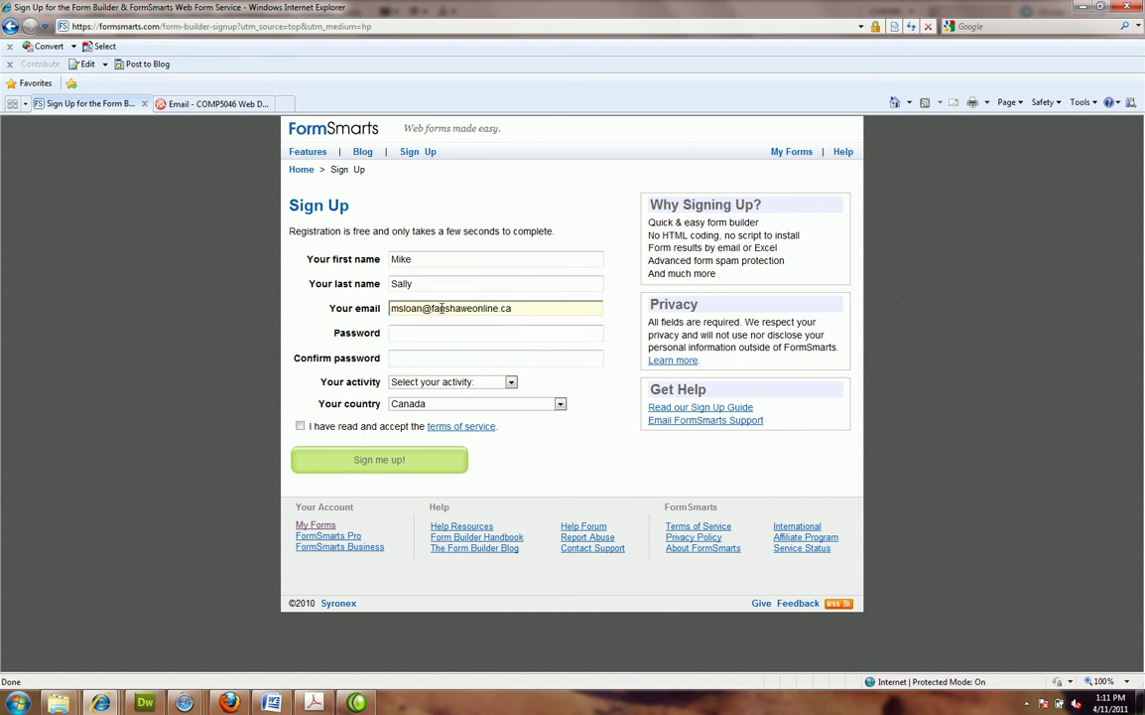
# Step: Enter and confirm the password, choose personal user, accept the terms and submit
pyautogui.click(434, 332)
pyautogui.press('Tab')
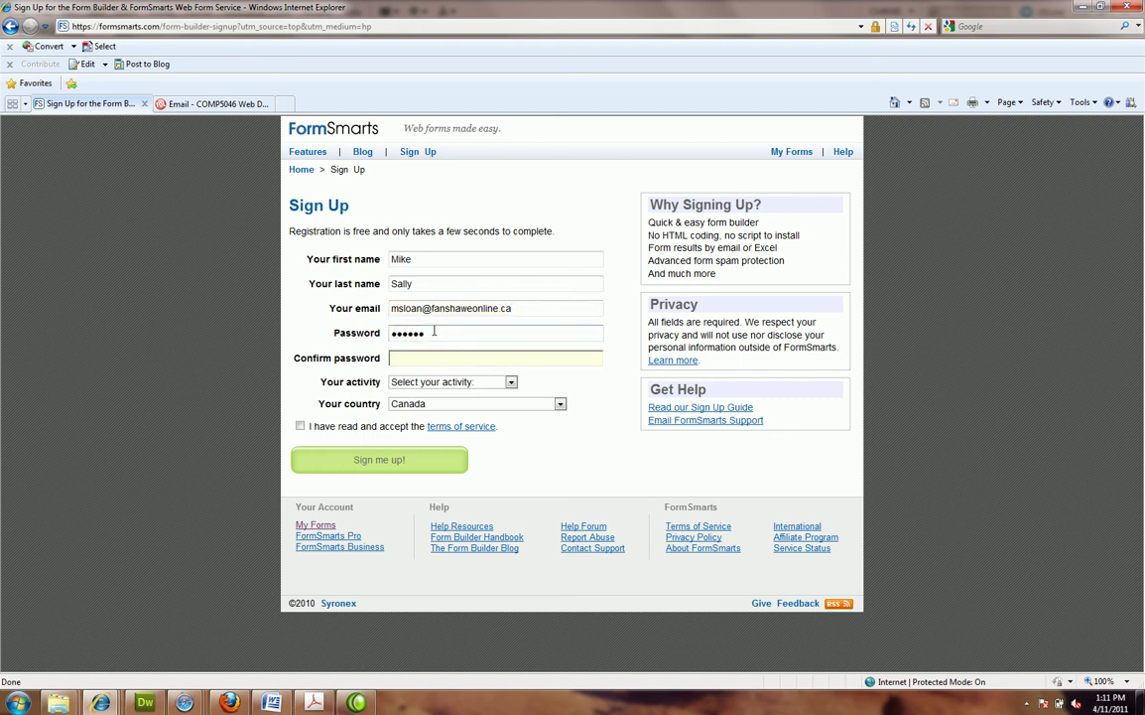
pyautogui.click(511, 382)
pyautogui.click(427, 427)
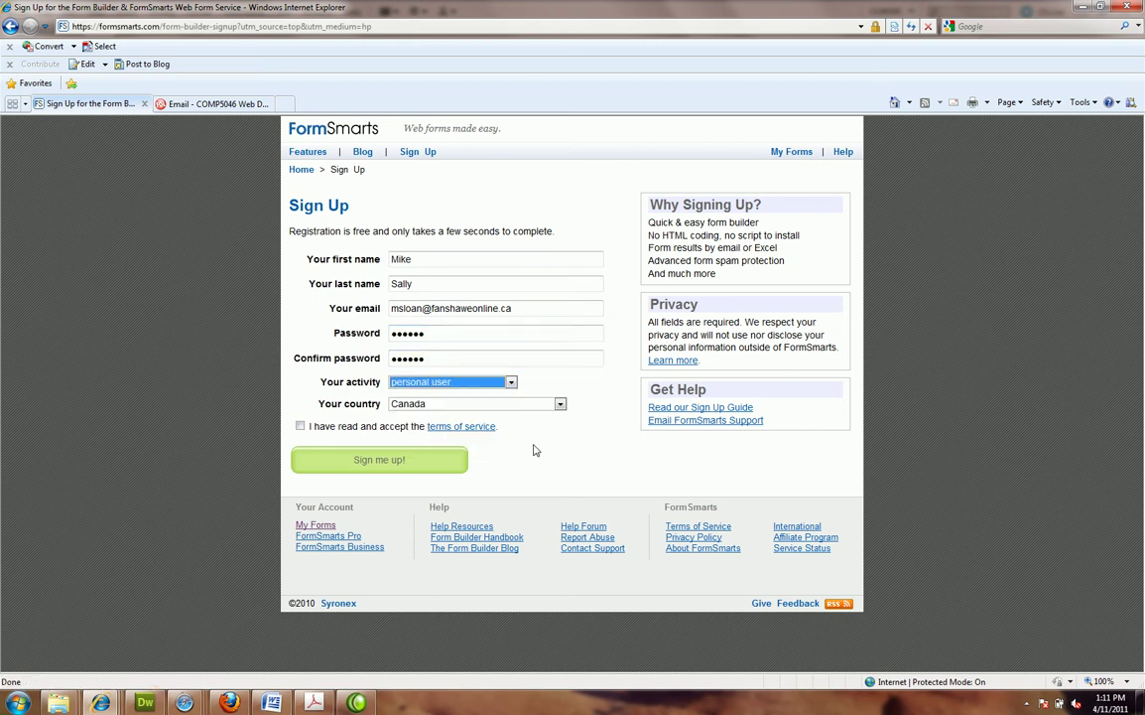
pyautogui.click(300, 426)
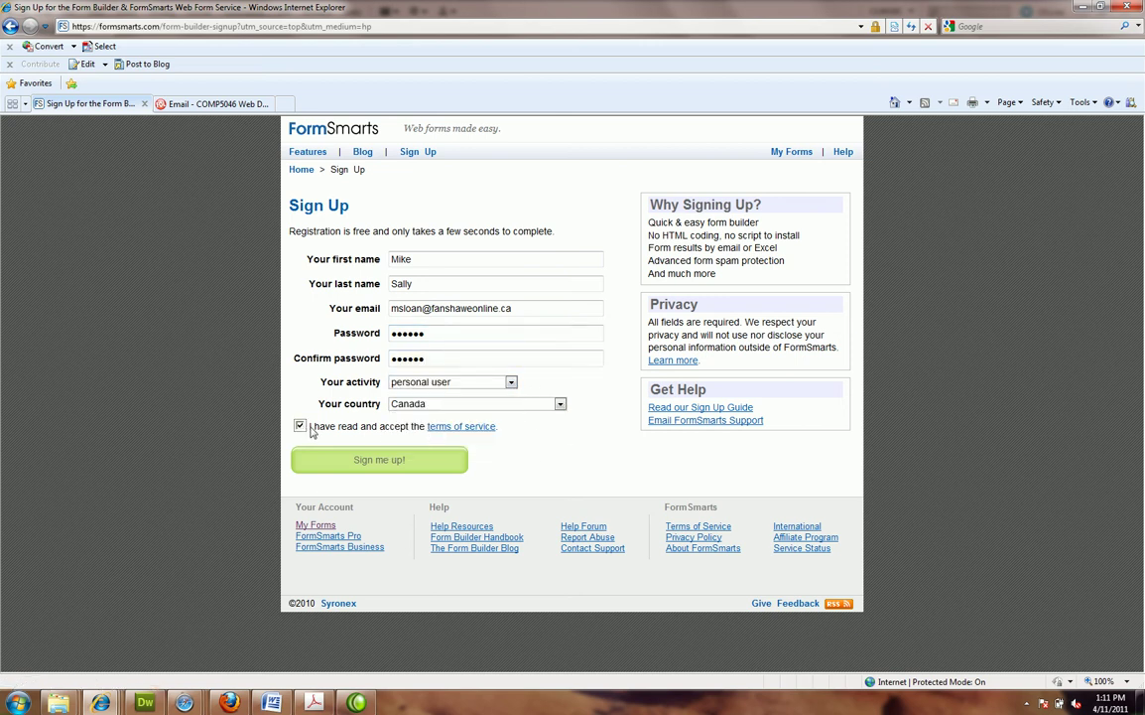
pyautogui.click(399, 459)
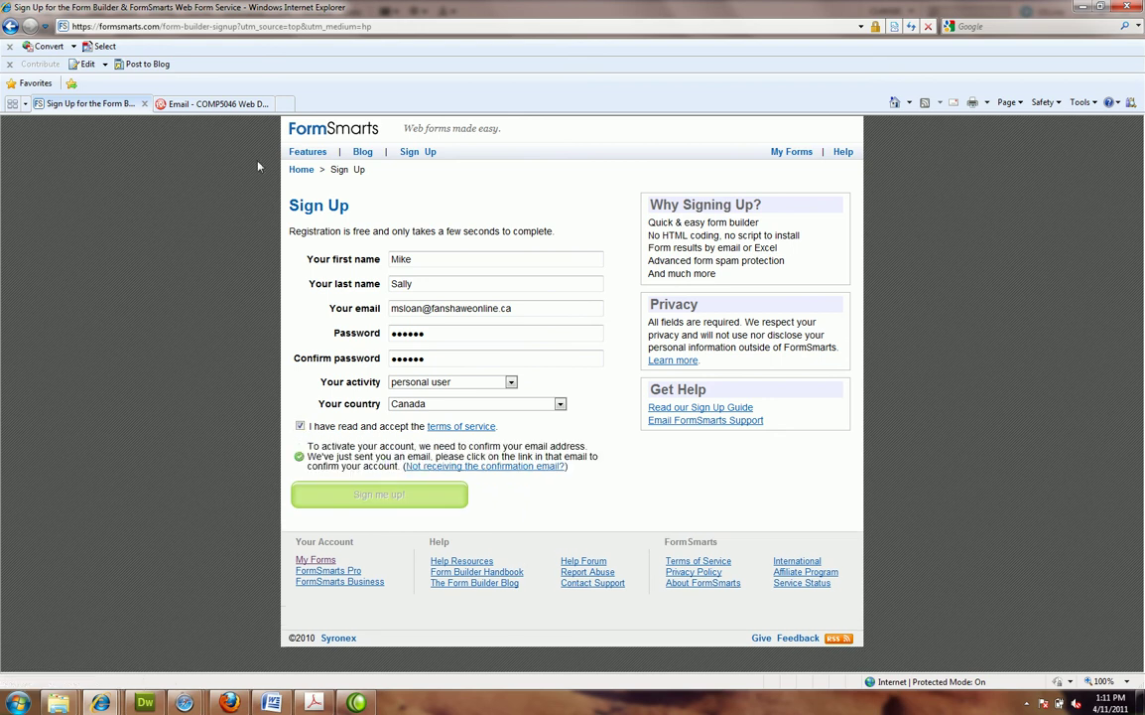
pyautogui.click(210, 104)
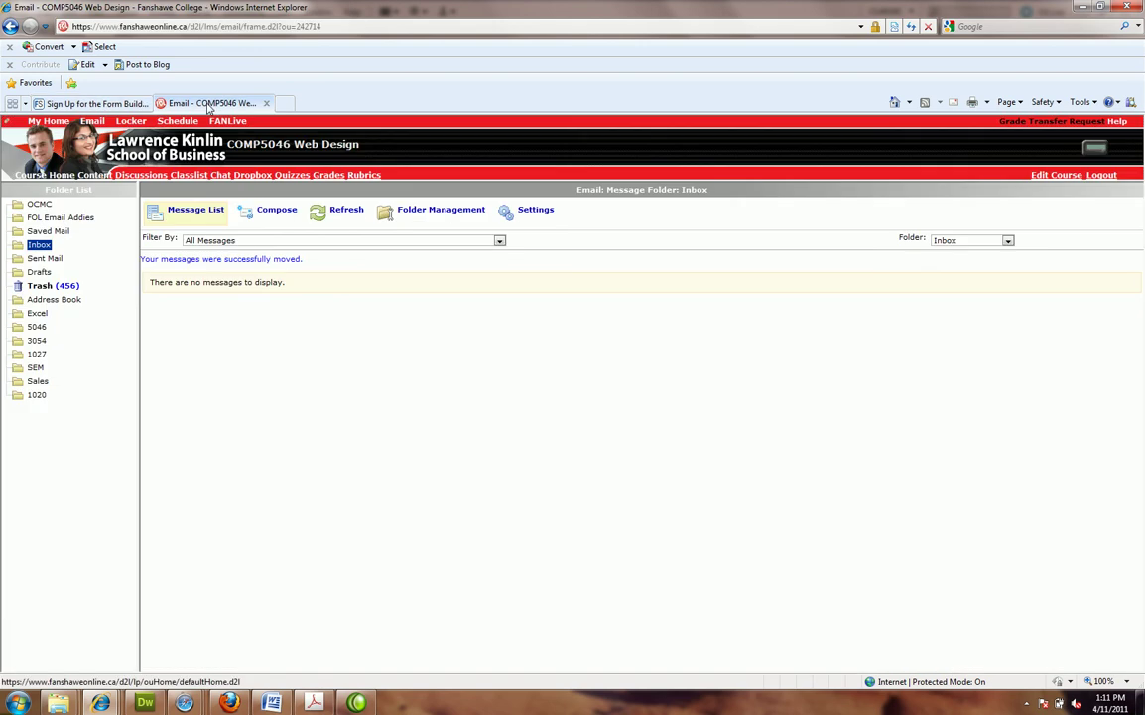
pyautogui.click(1060, 151)
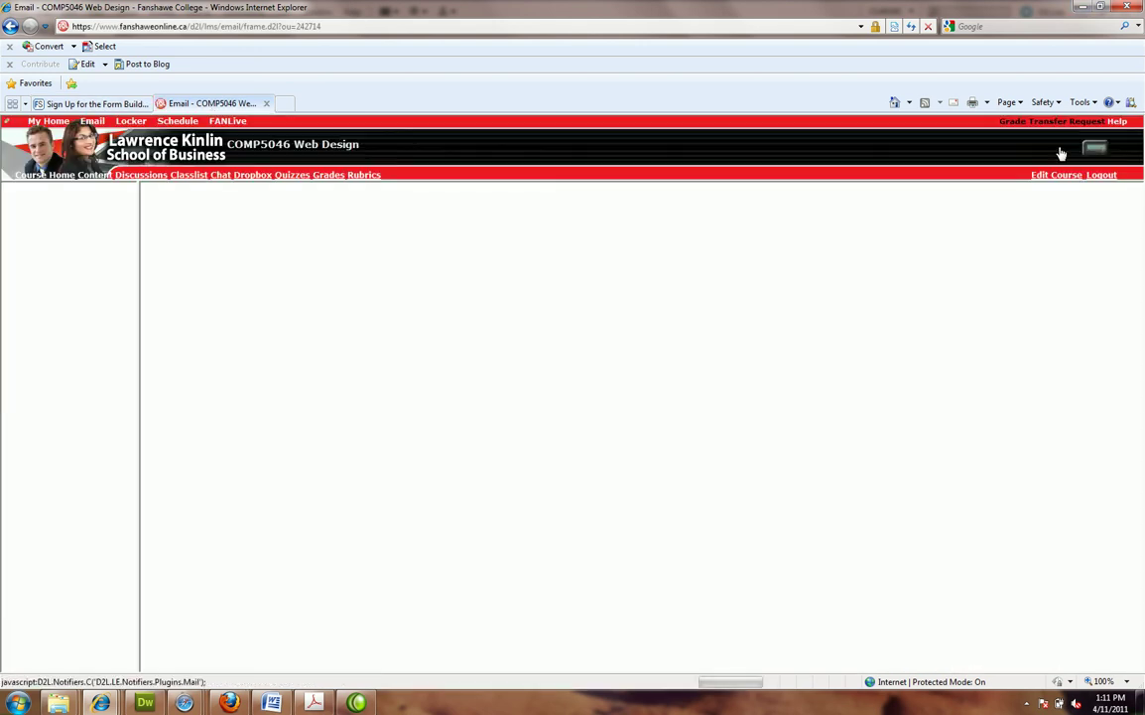
pyautogui.click(1060, 151)
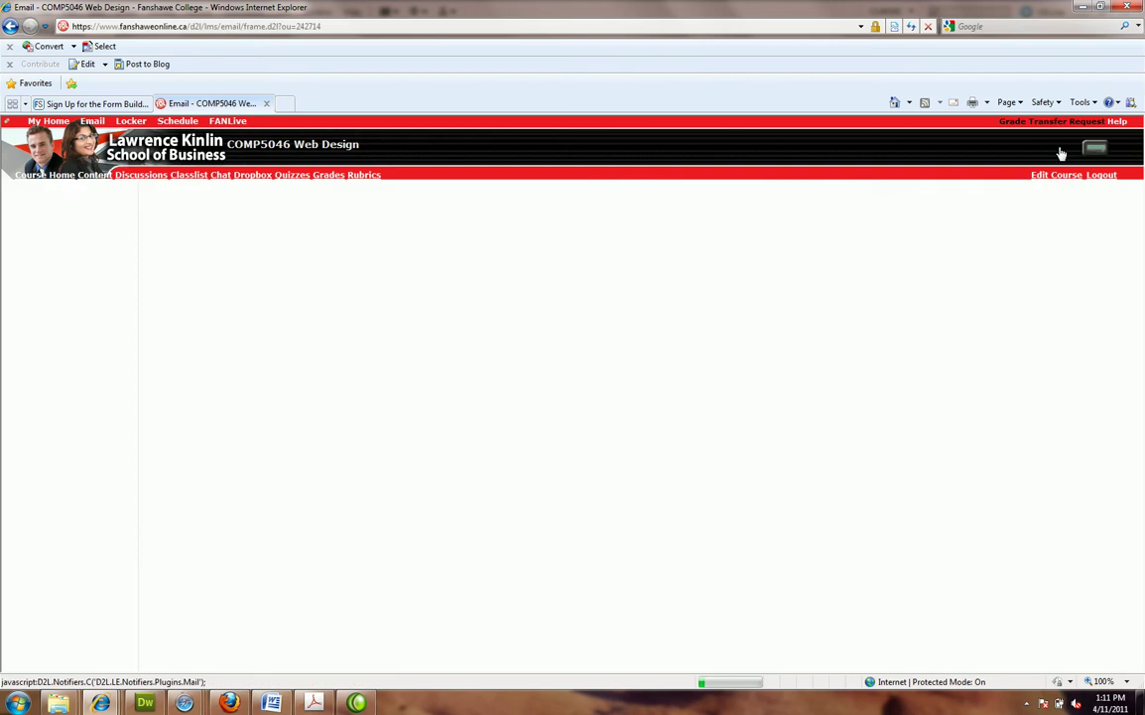
pyautogui.click(1060, 151)
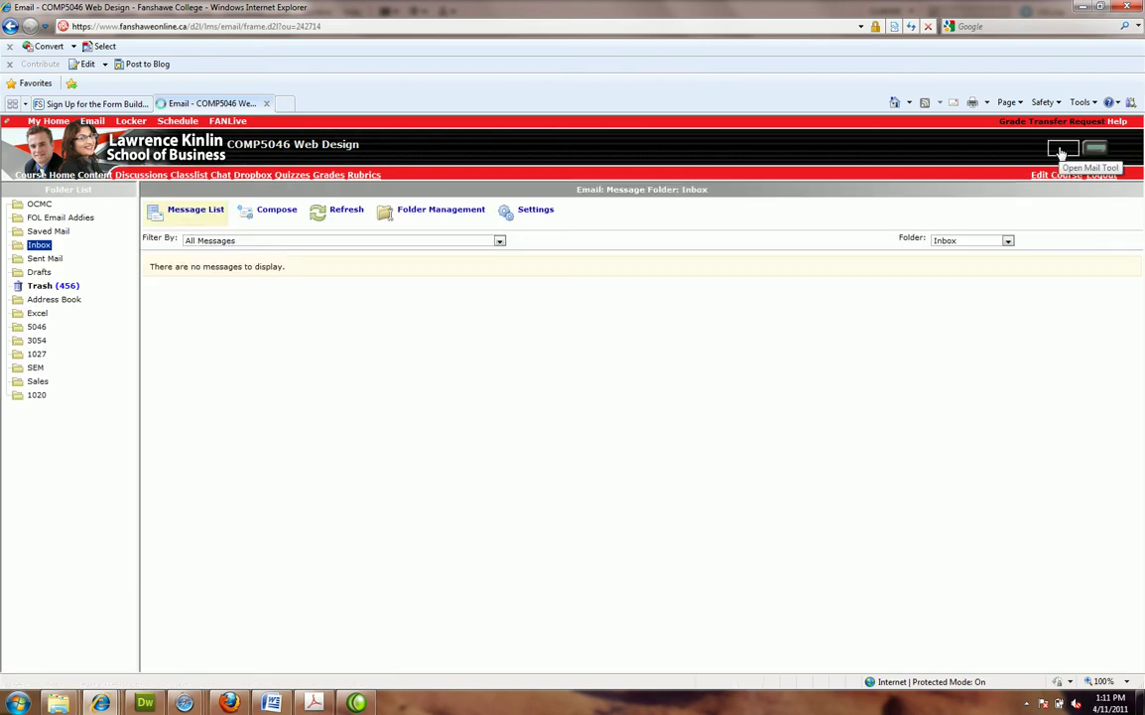
pyautogui.click(1060, 151)
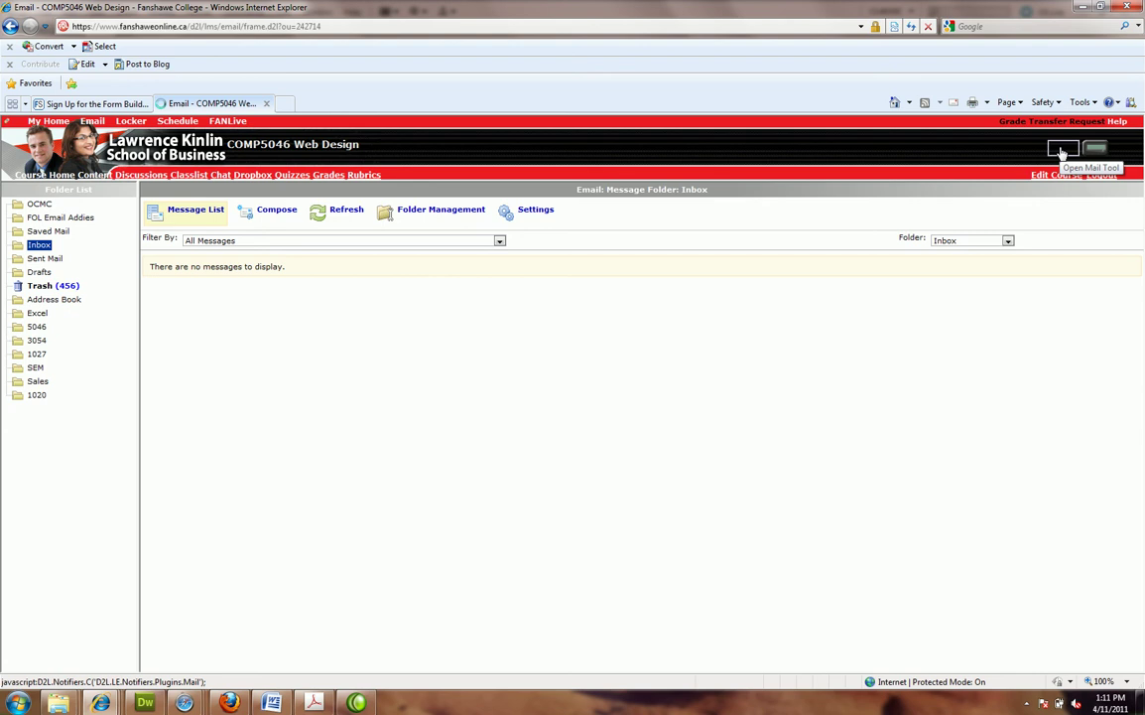
pyautogui.click(1060, 151)
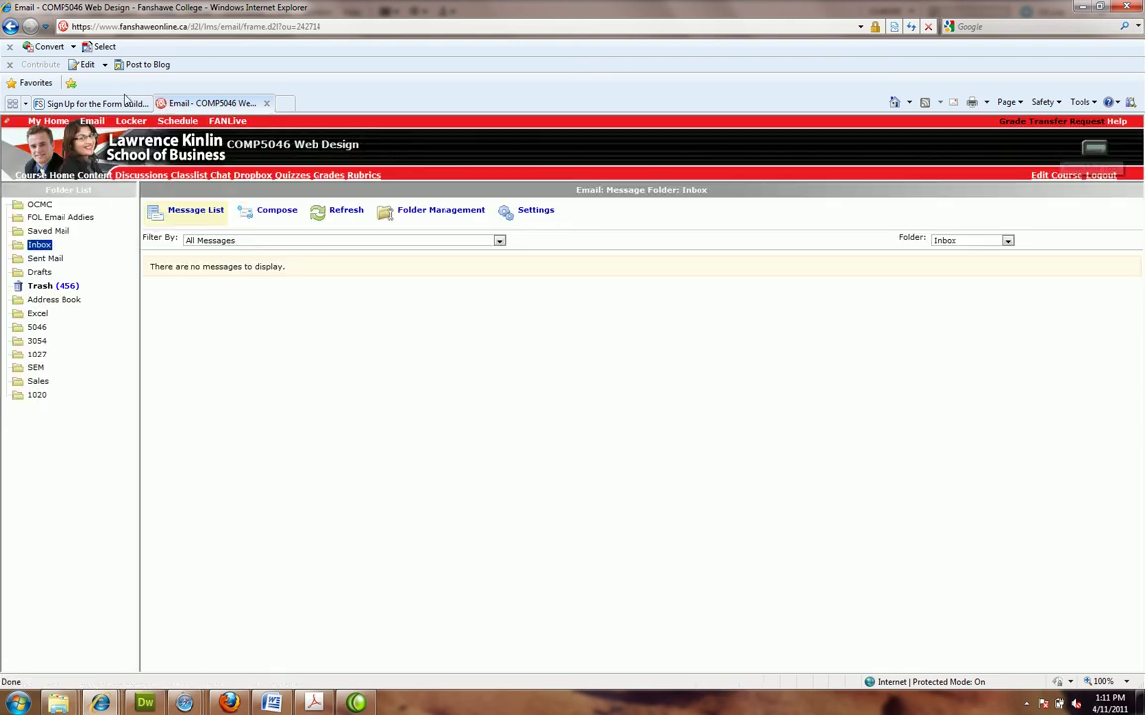
pyautogui.click(91, 103)
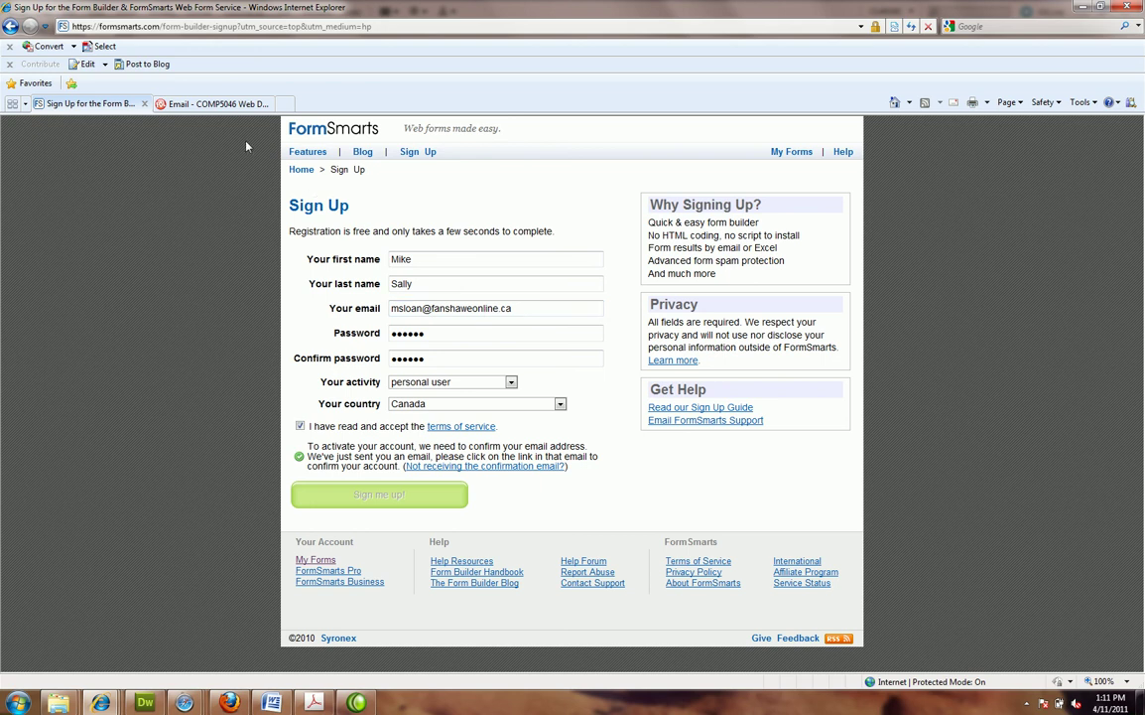
pyautogui.click(214, 103)
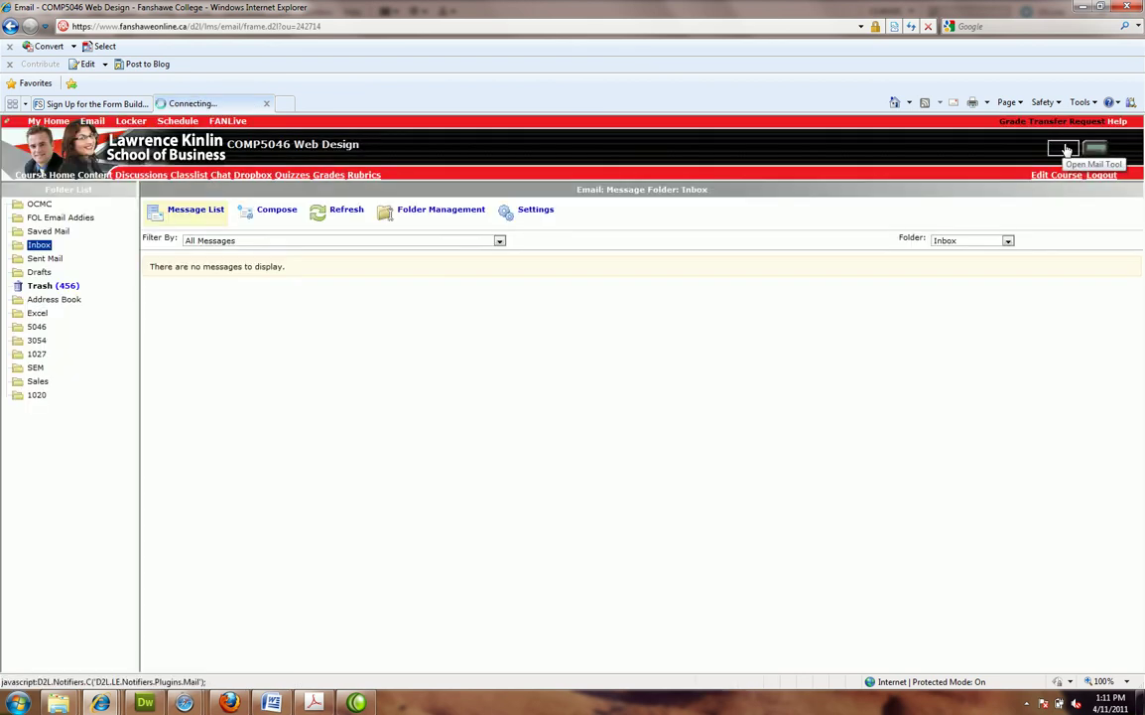
pyautogui.click(112, 108)
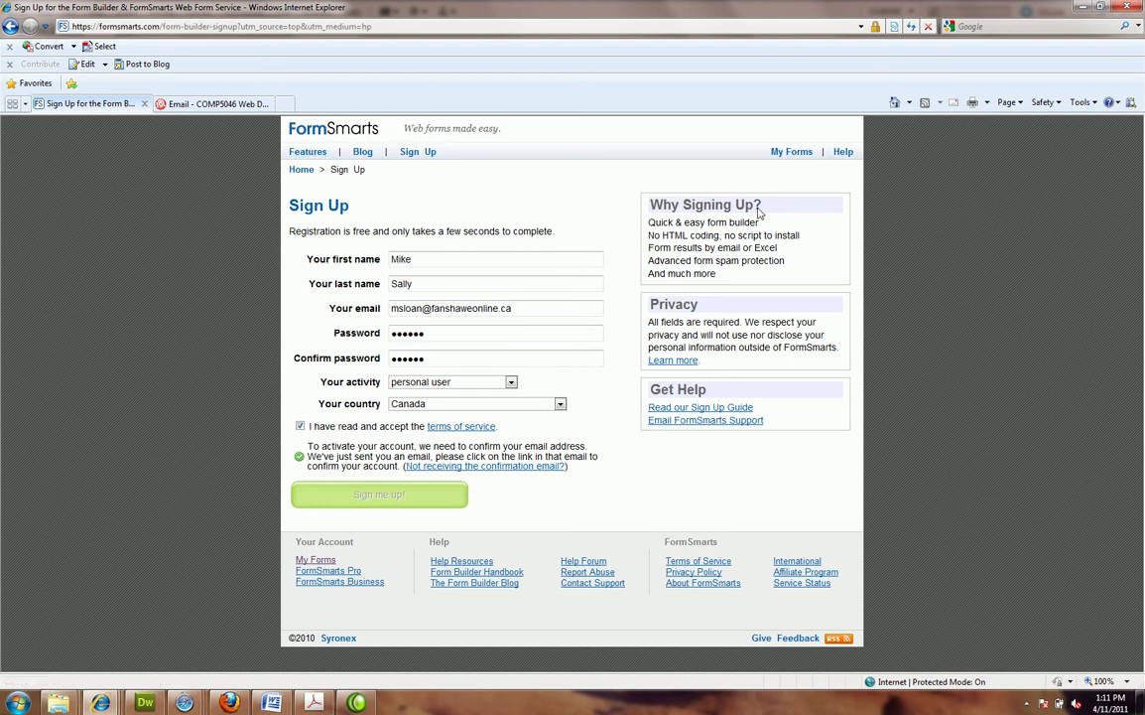
pyautogui.click(791, 152)
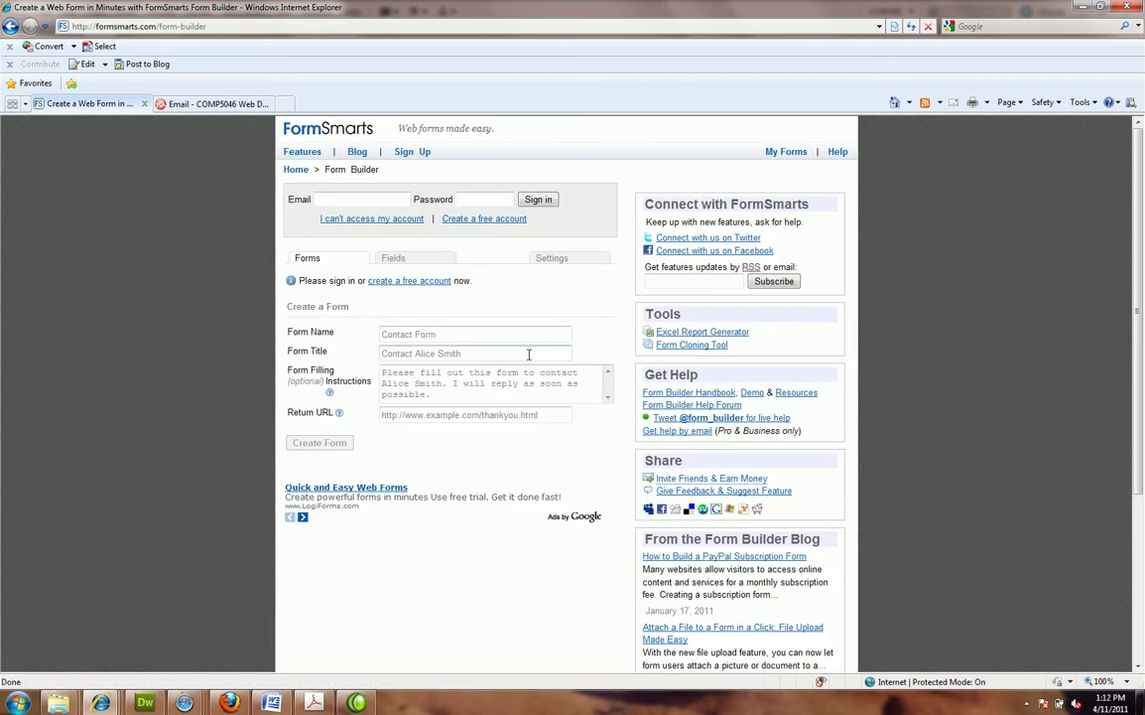
# Step: Sign in to FormSmarts with the account email and password, then delete the Contact Me form
pyautogui.click(352, 205)
pyautogui.write('moreyop')
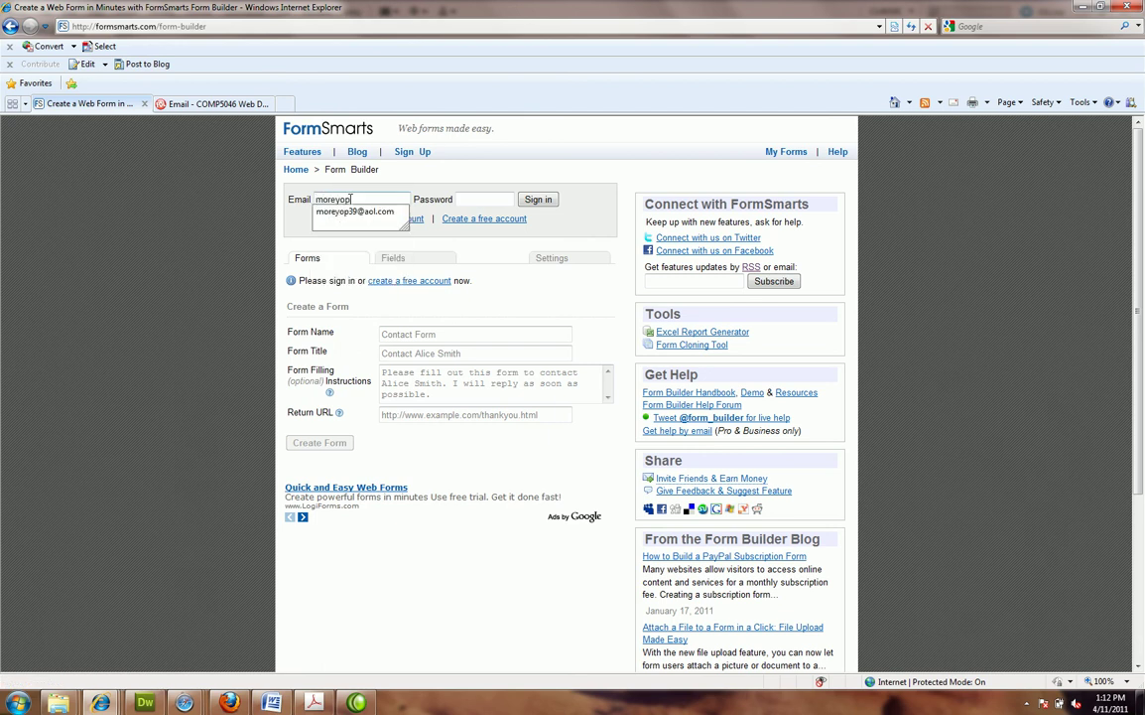
pyautogui.press('Down')
pyautogui.press('Tab')
pyautogui.write('******')
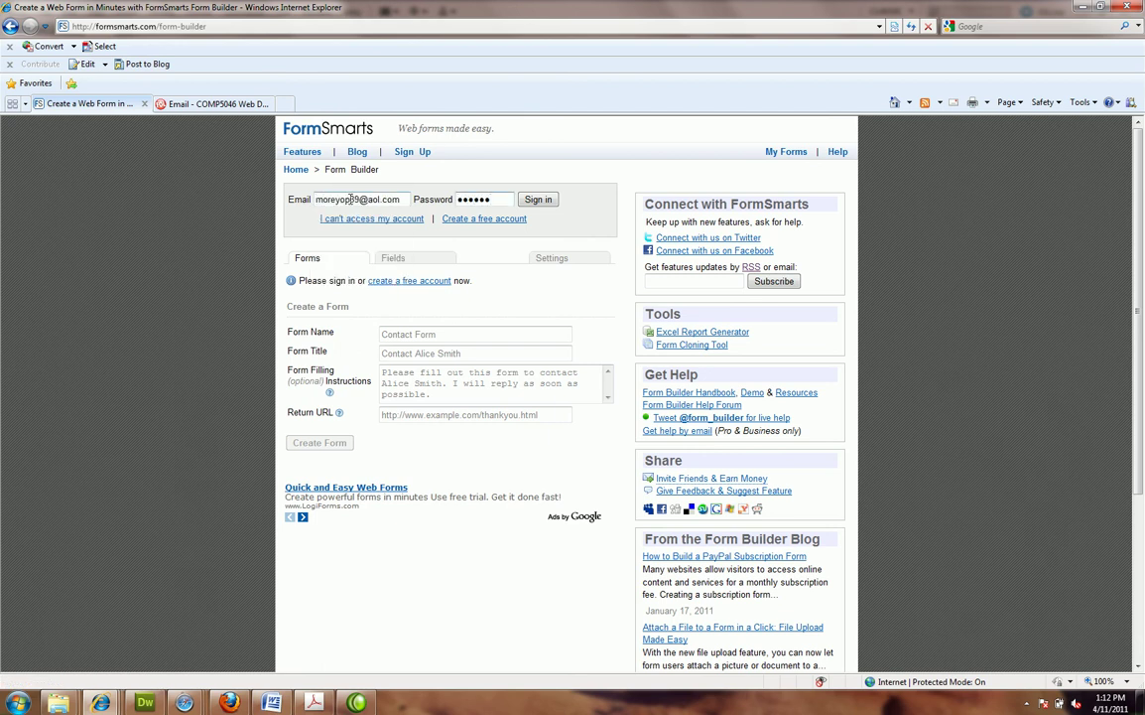
pyautogui.click(534, 203)
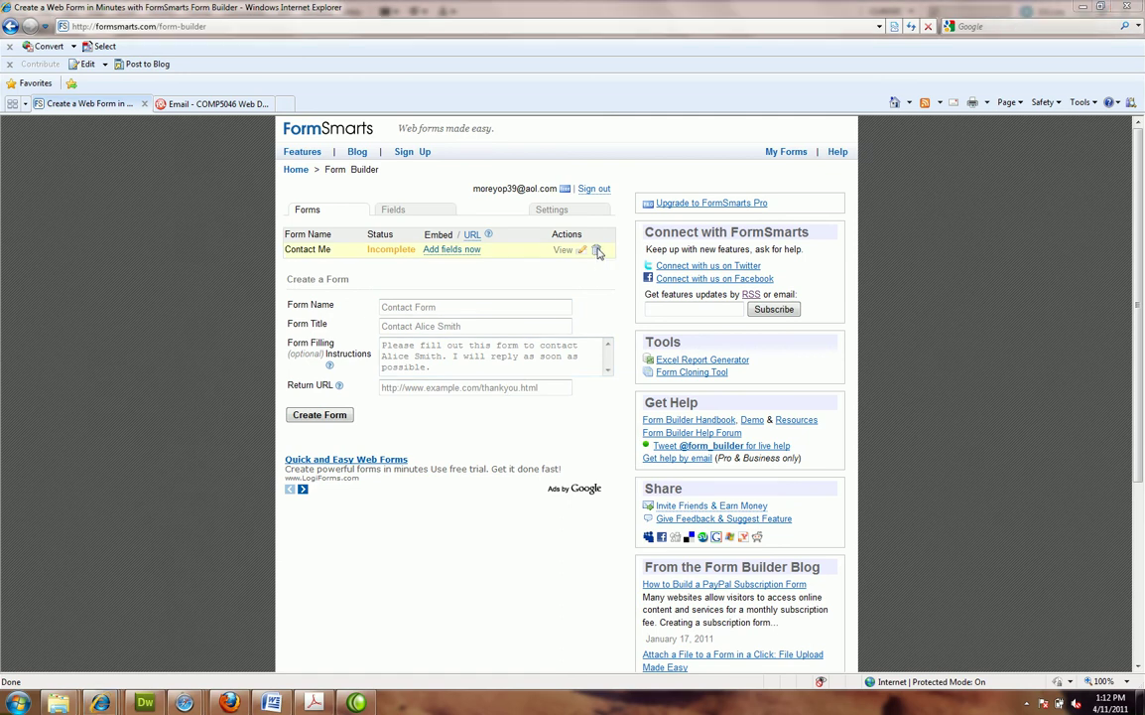
pyautogui.click(596, 250)
pyautogui.click(599, 397)
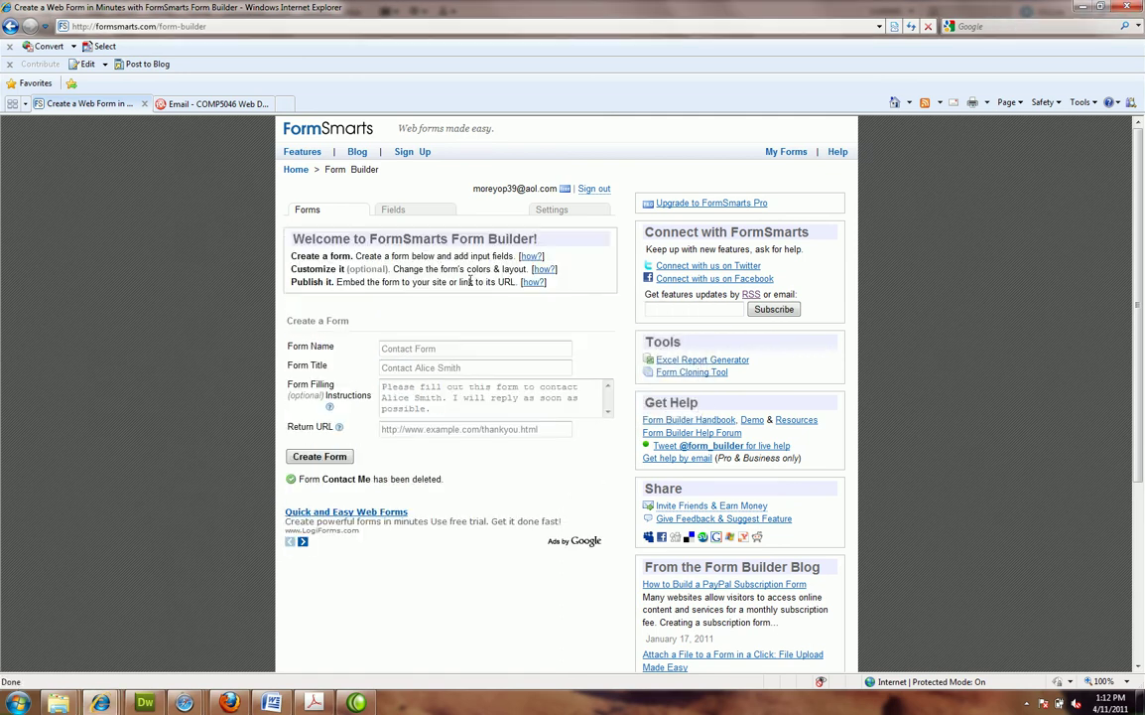
# Step: Name the new form 'Feedback Form' and title it 'Contact Page Form'
pyautogui.click(453, 349)
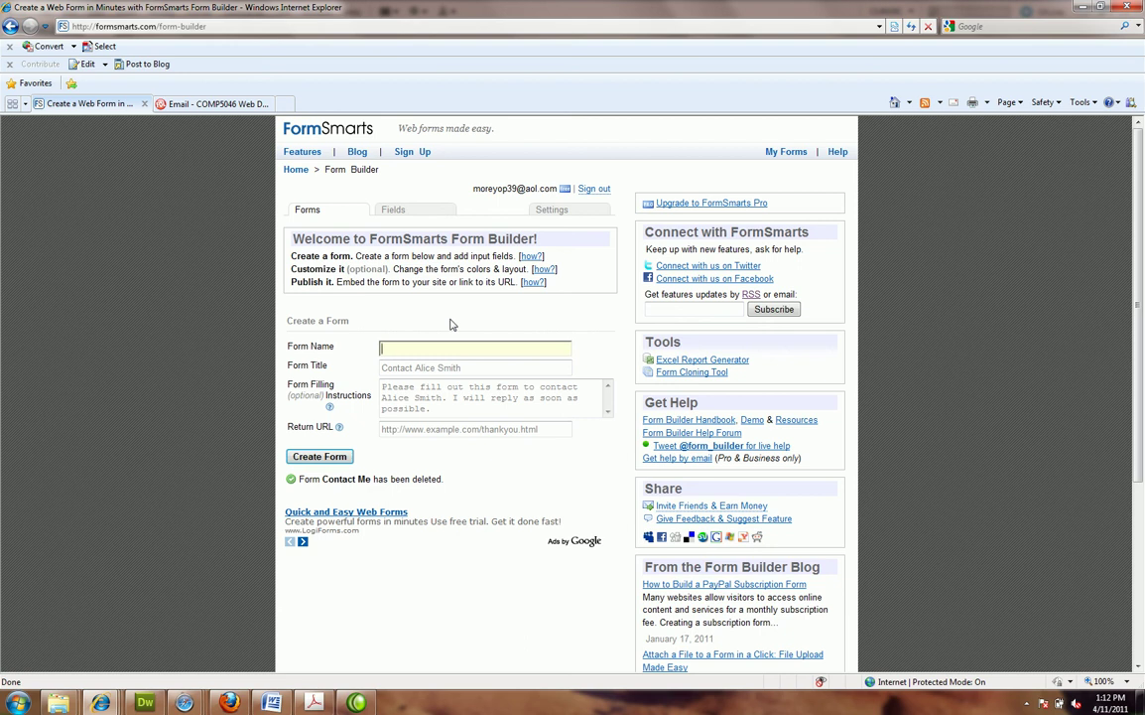
pyautogui.write('Feedback Form')
pyautogui.press('Tab')
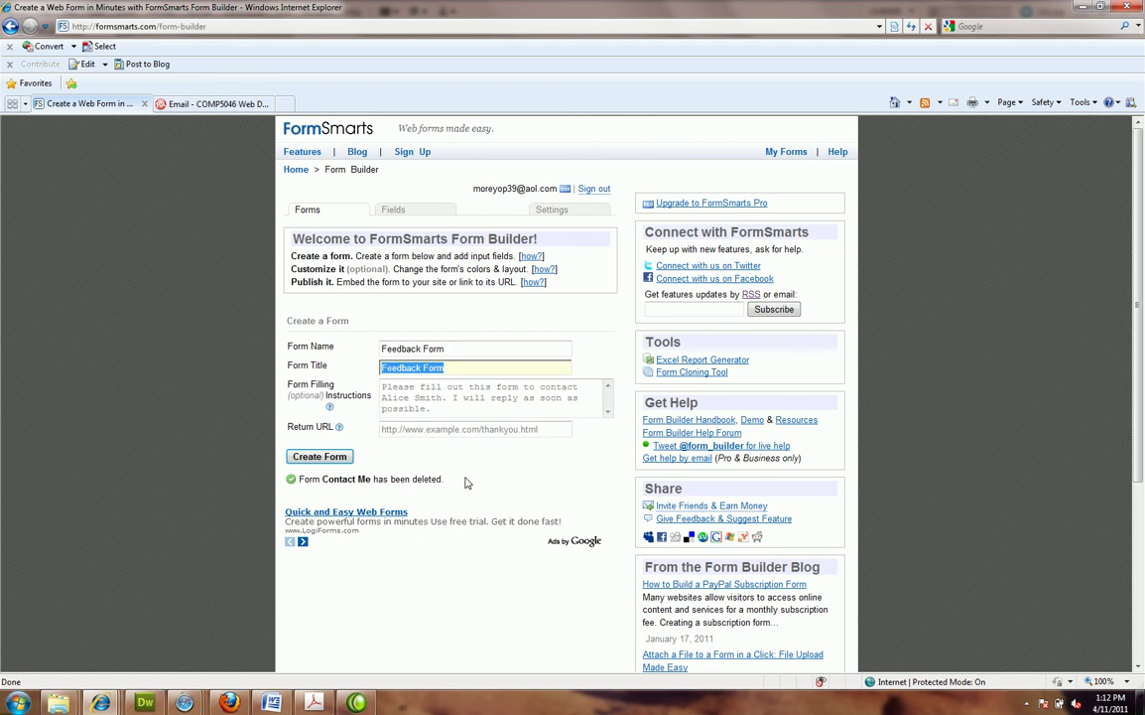
pyautogui.write('Con')
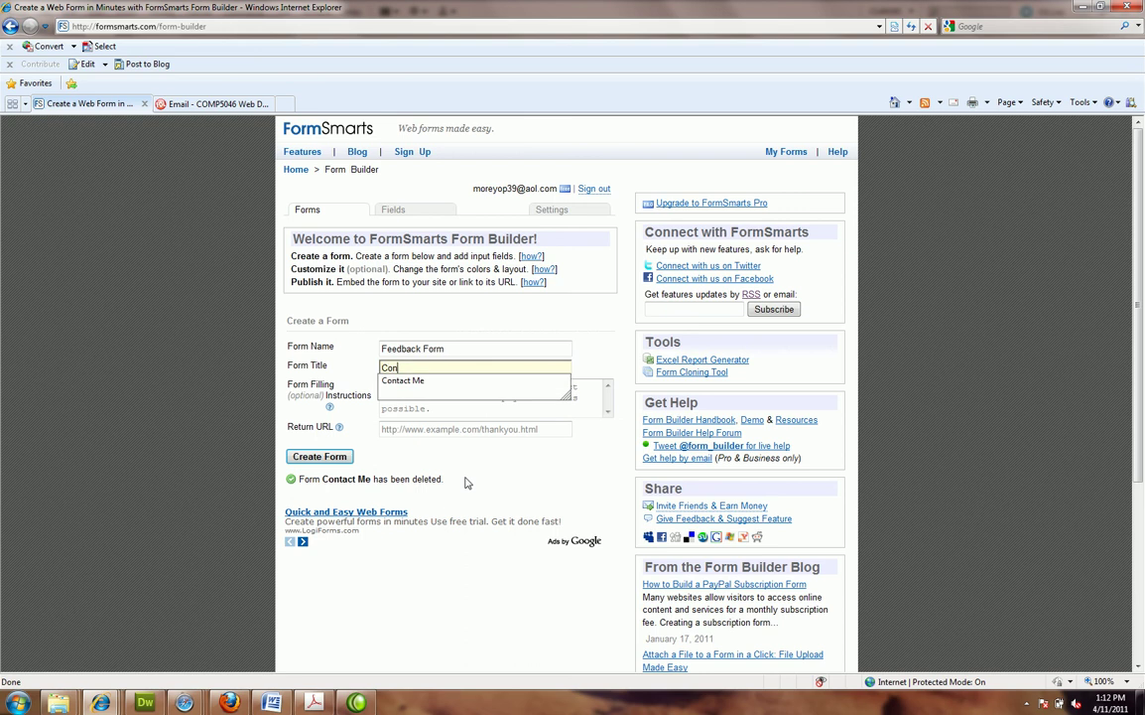
pyautogui.write('tact Page Form')
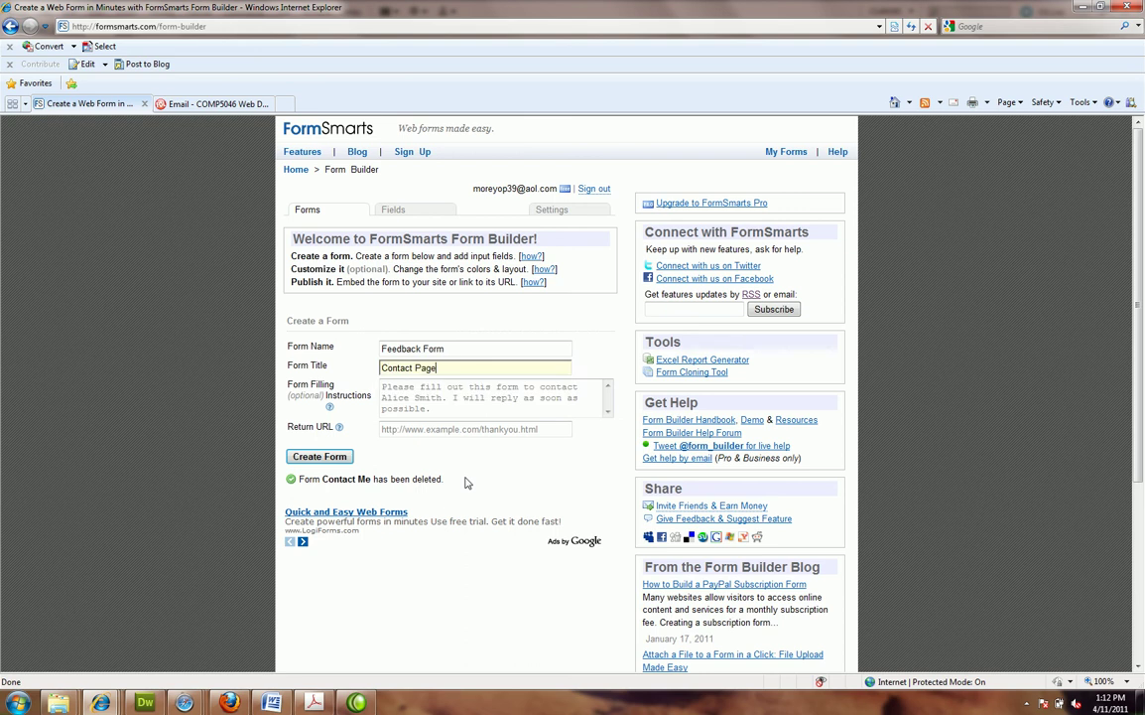
# Step: Enter the return URL comp5046.com/sloan/thankyou.html
pyautogui.click(440, 407)
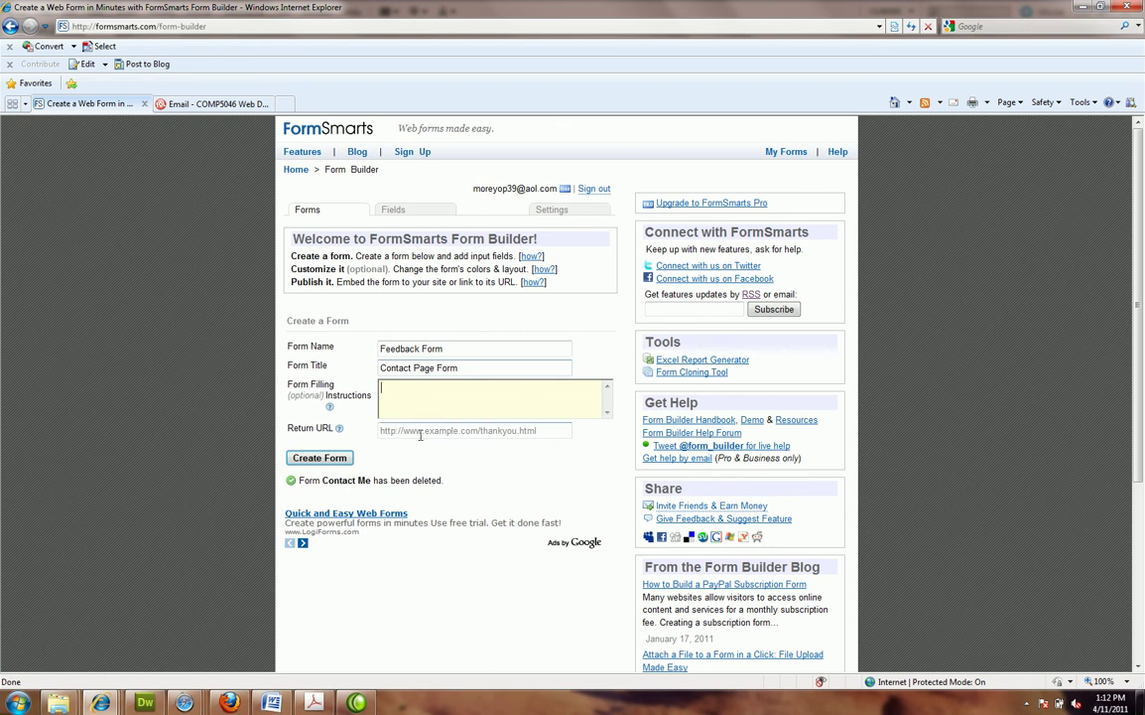
pyautogui.click(427, 432)
pyautogui.doubleClick(429, 428)
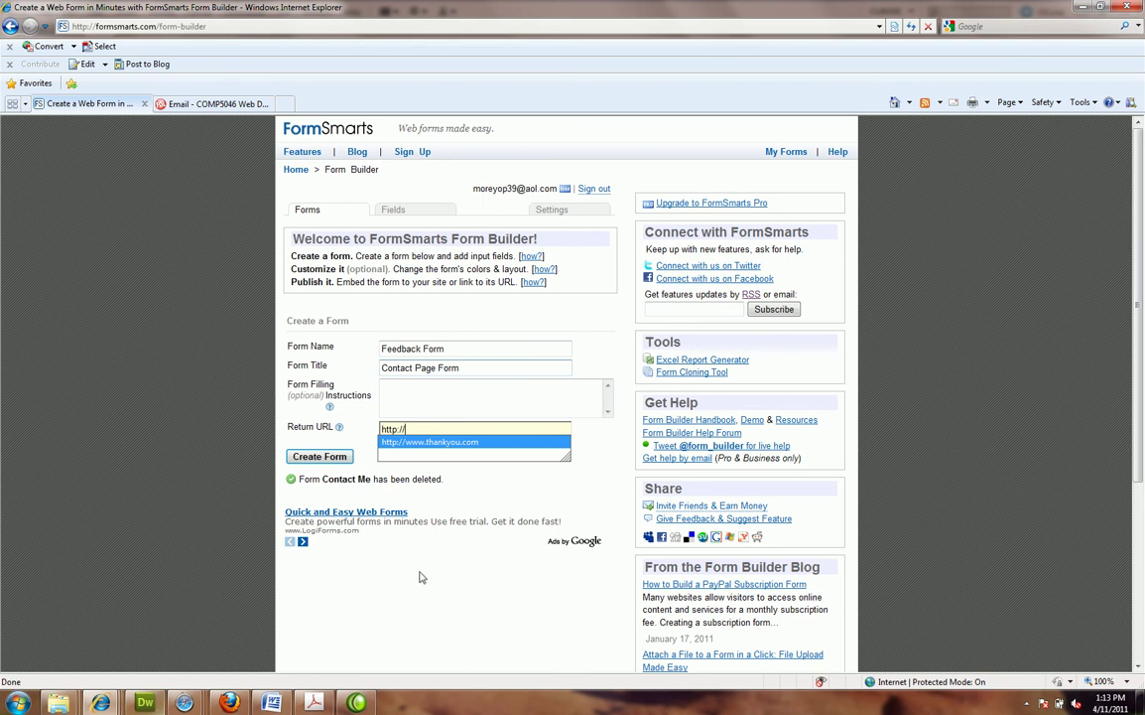
pyautogui.write('comp5046.com/sloan')
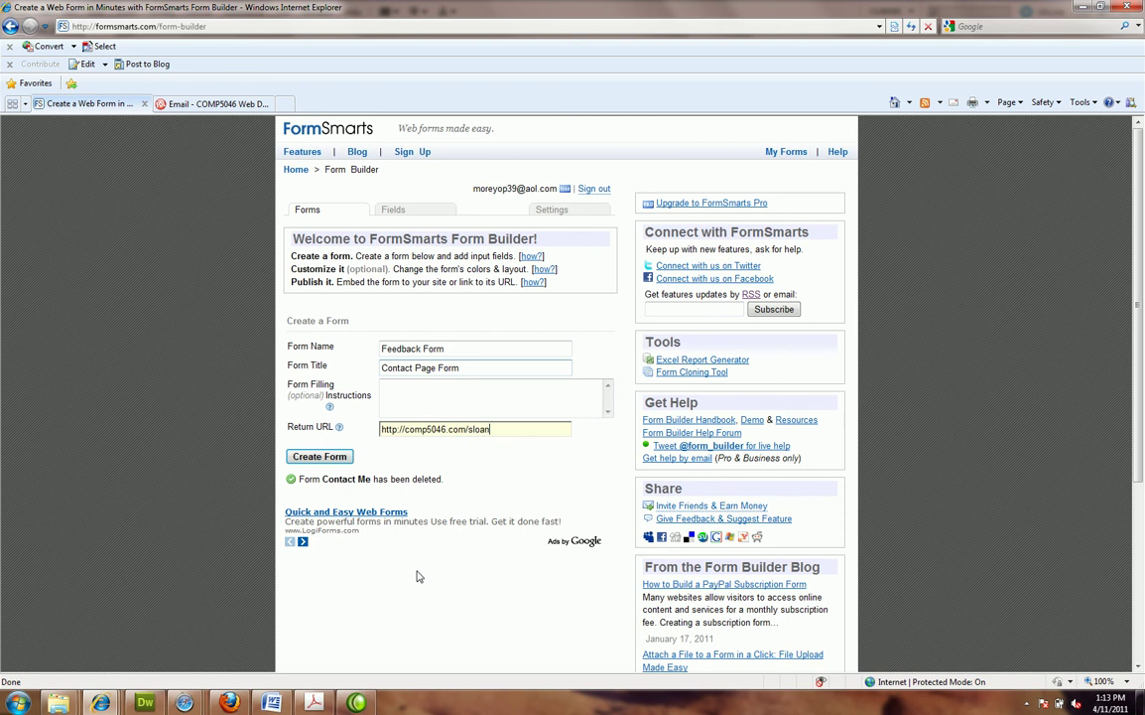
pyautogui.tripleClick(431, 434)
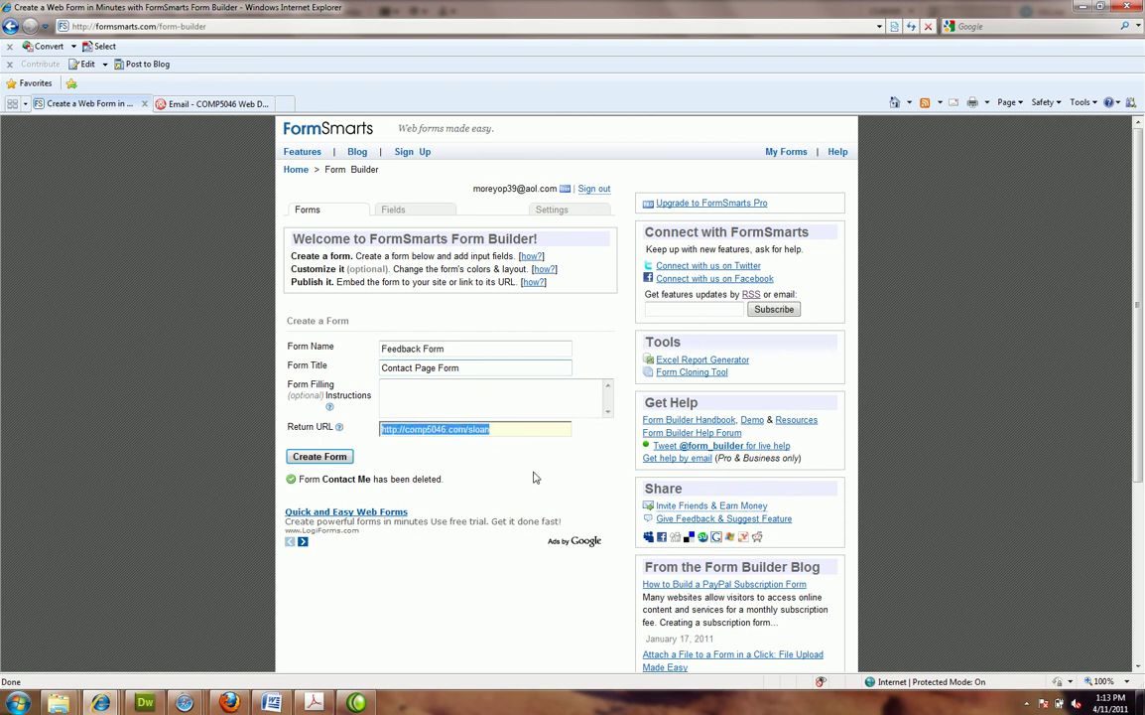
pyautogui.click(505, 432)
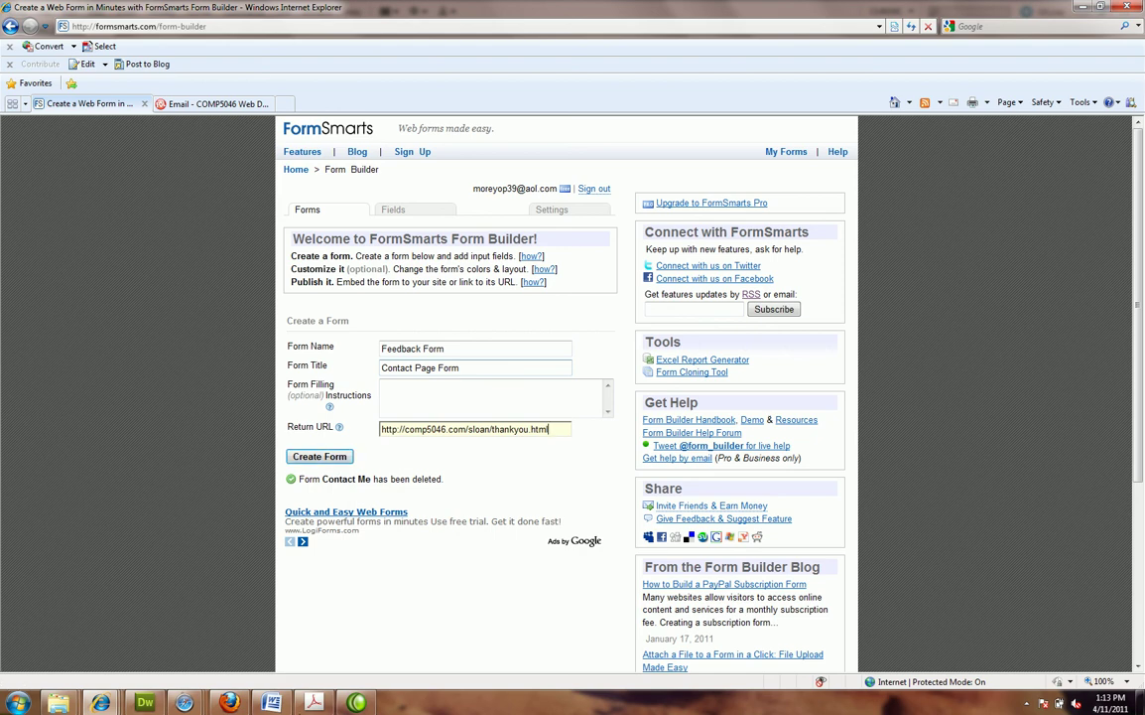
# Step: Switch back to the contact.html page in Dreamweaver
pyautogui.click(145, 703)
pyautogui.scroll(2, 490, 460)
pyautogui.scroll(-8, 491, 460)
pyautogui.scroll(8, 432, 383)
# Step: Delete the entire feedback form from the page
pyautogui.click(43, 12)
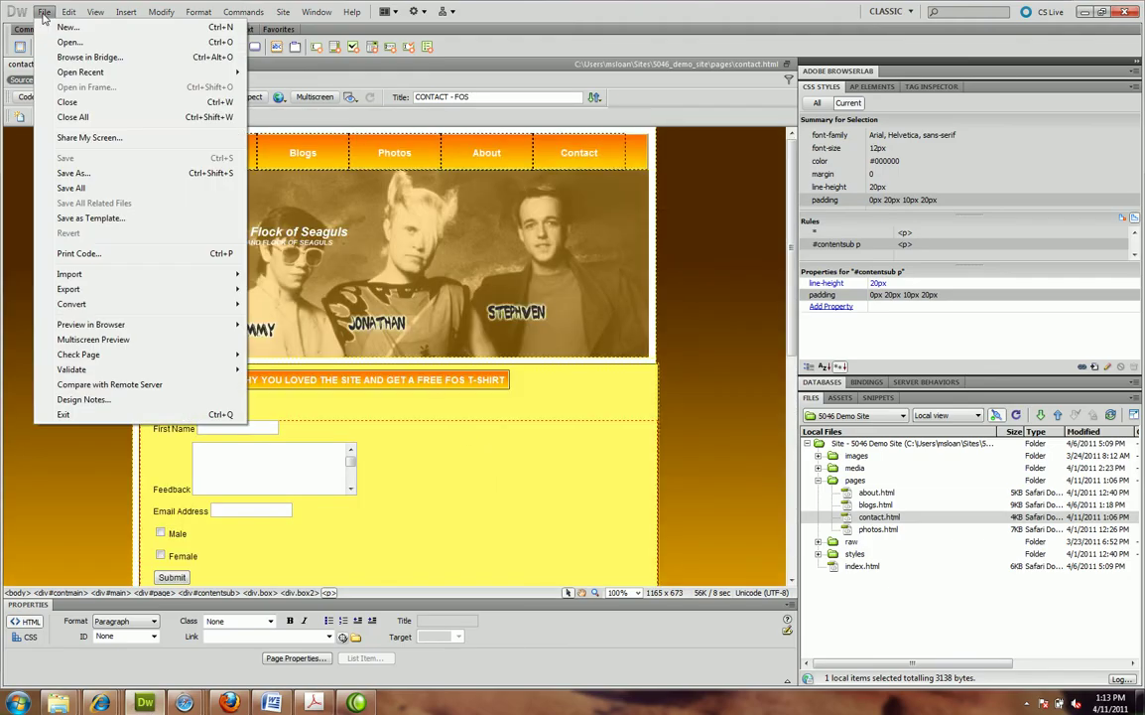
pyautogui.click(449, 362)
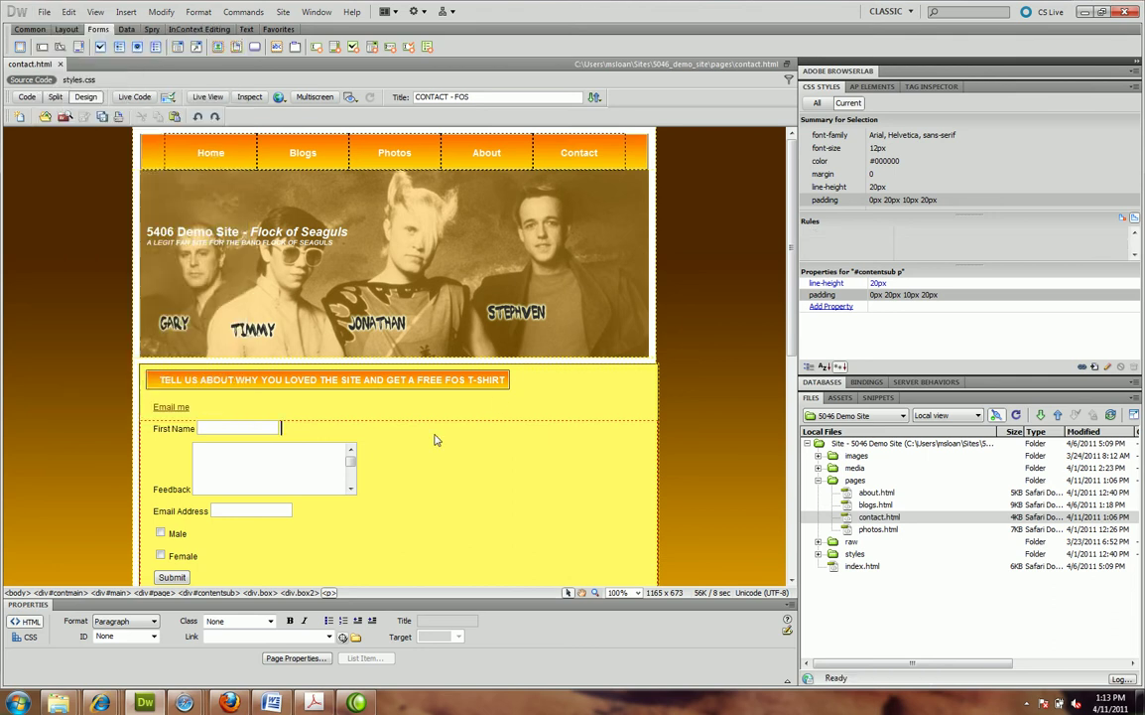
pyautogui.scroll(-3, 440, 442)
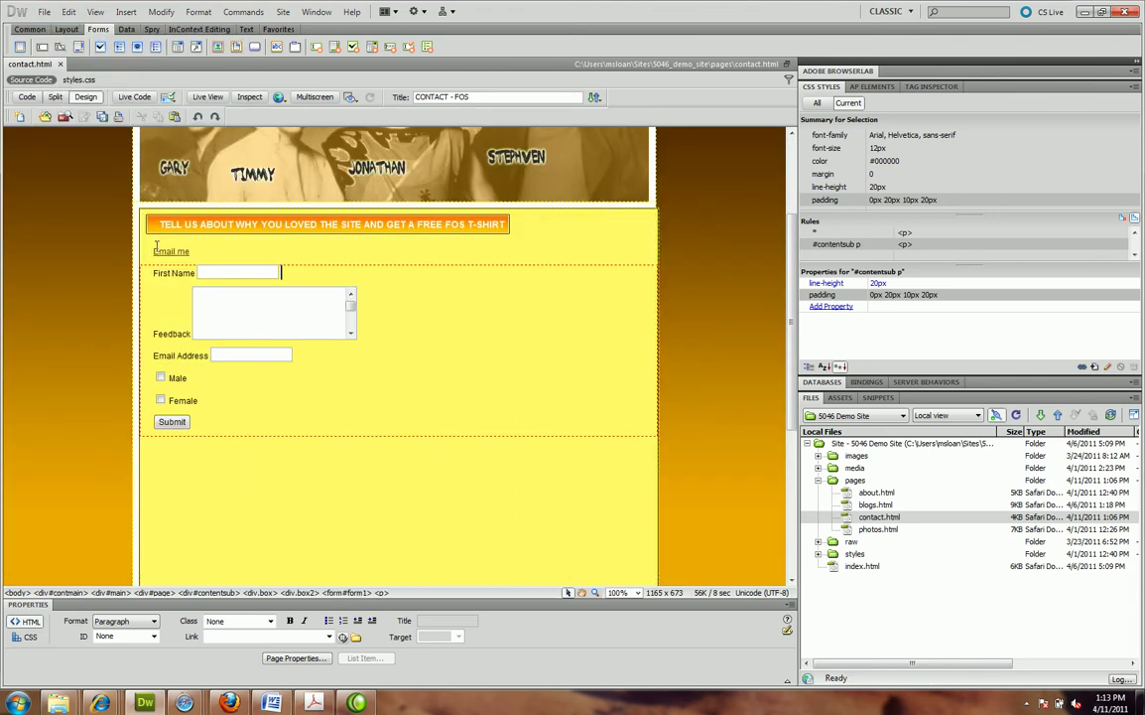
pyautogui.click(393, 449)
pyautogui.hotkey('ctrl', 'a')
pyautogui.press('Delete')
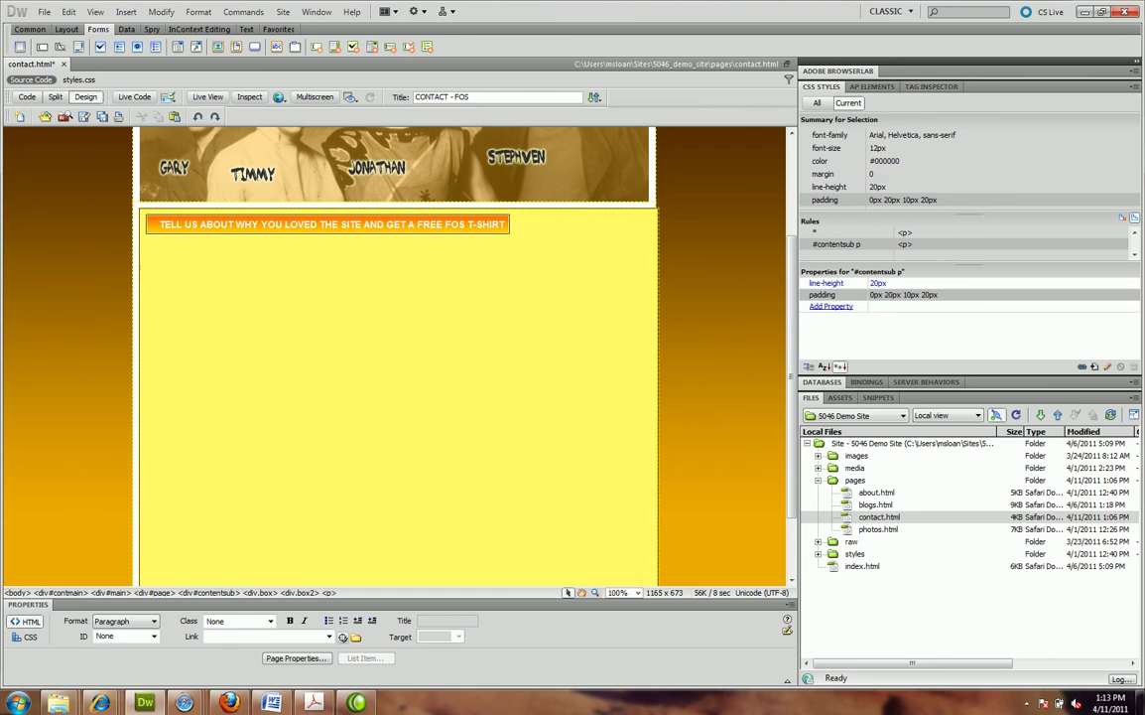
# Step: Retype the heading as THANKS FOR SUBMITTING YOUR INFO! and add a THANK YOU! line beneath
pyautogui.moveTo(165, 226); pyautogui.dragTo(506, 229)
pyautogui.press('Delete')
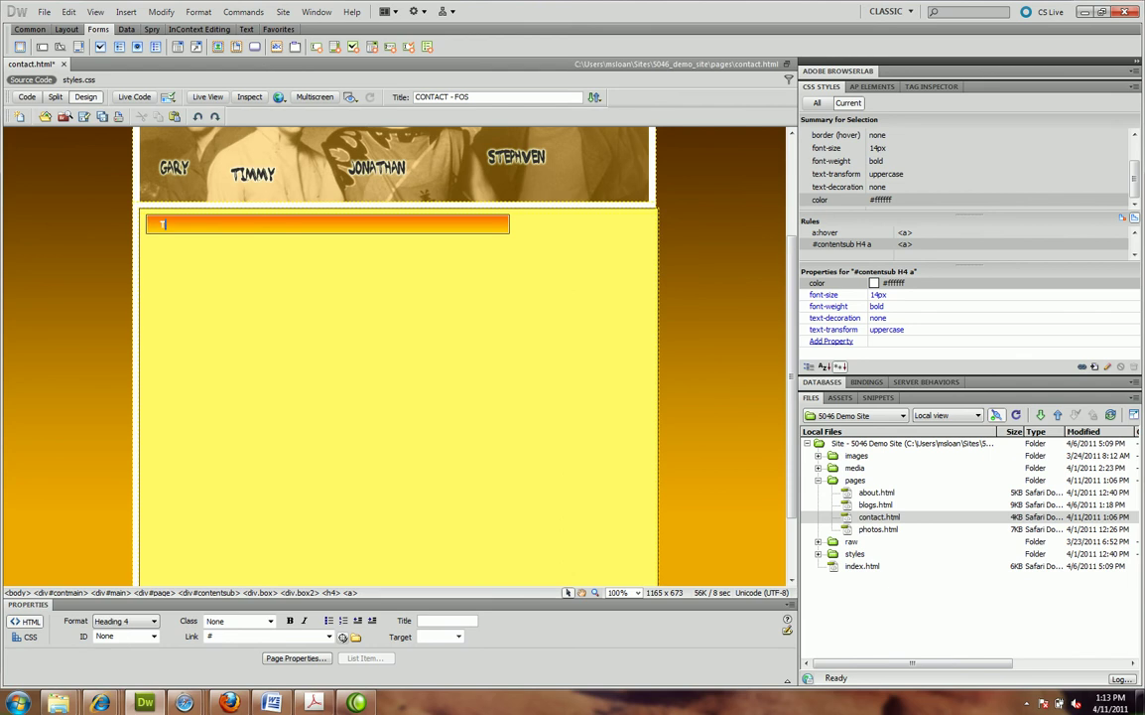
pyautogui.write('HANKS')
pyautogui.press('BackSpace')
pyautogui.press('BackSpace')
pyautogui.press('BackSpace')
pyautogui.press('BackSpace')
pyautogui.press('BackSpace')
pyautogui.press('BackSpace')
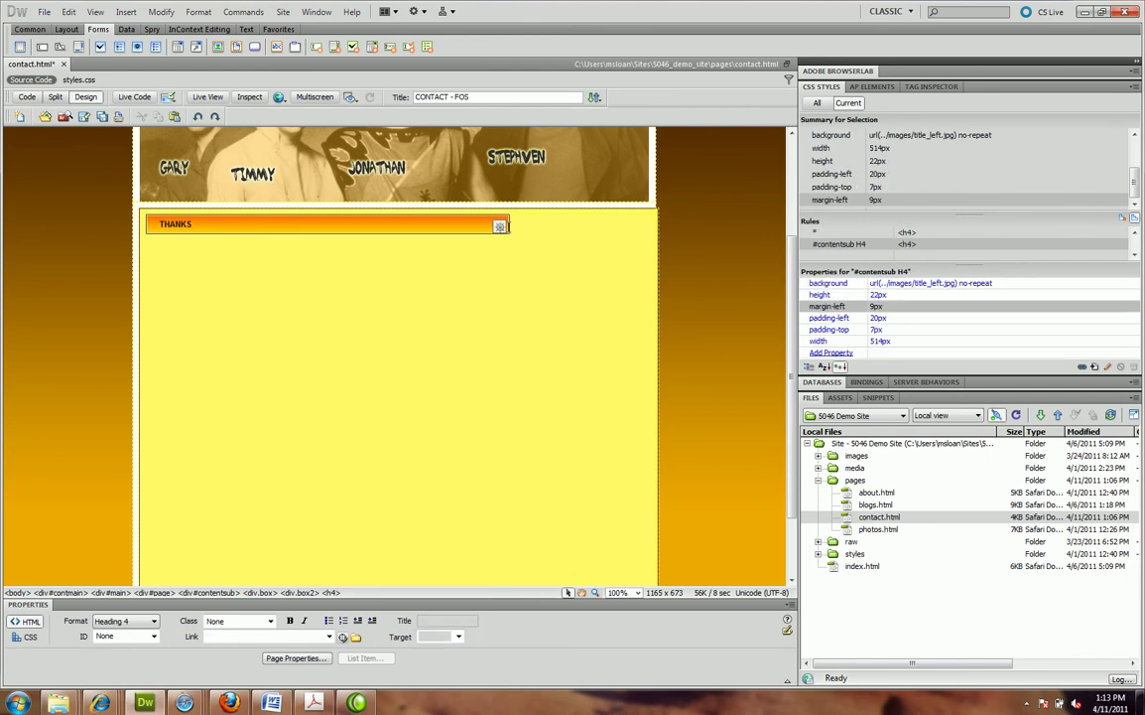
pyautogui.write('THA')
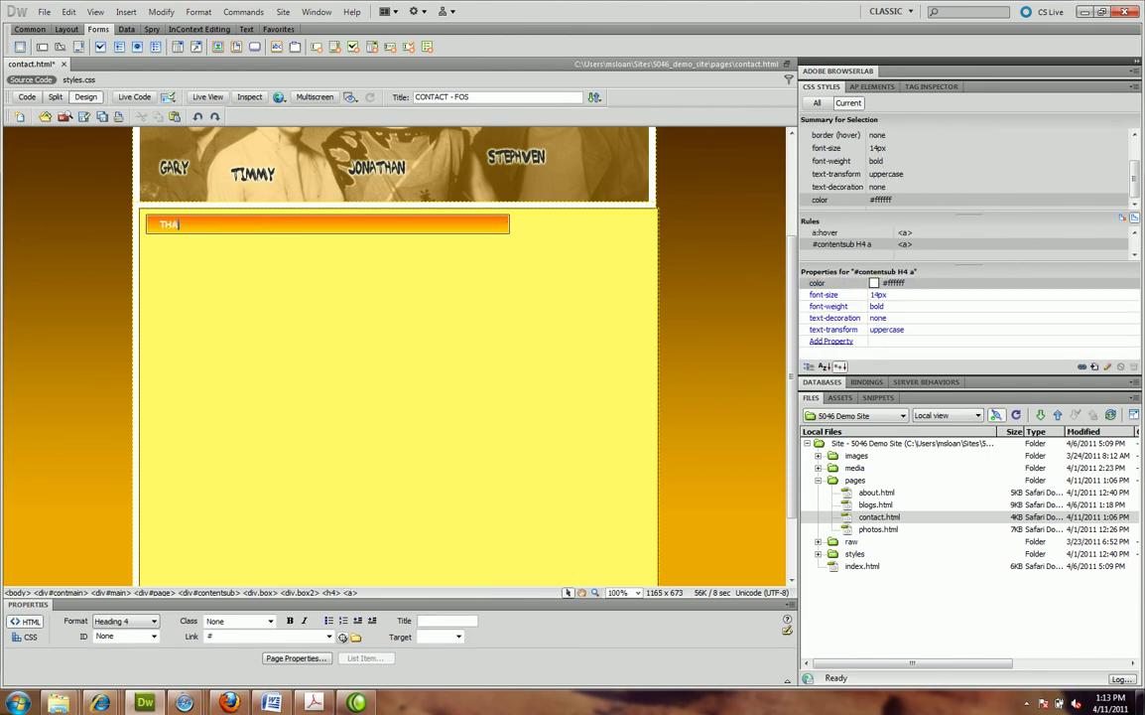
pyautogui.write('NKS FOR SUBMITTING YOUR INFO!')
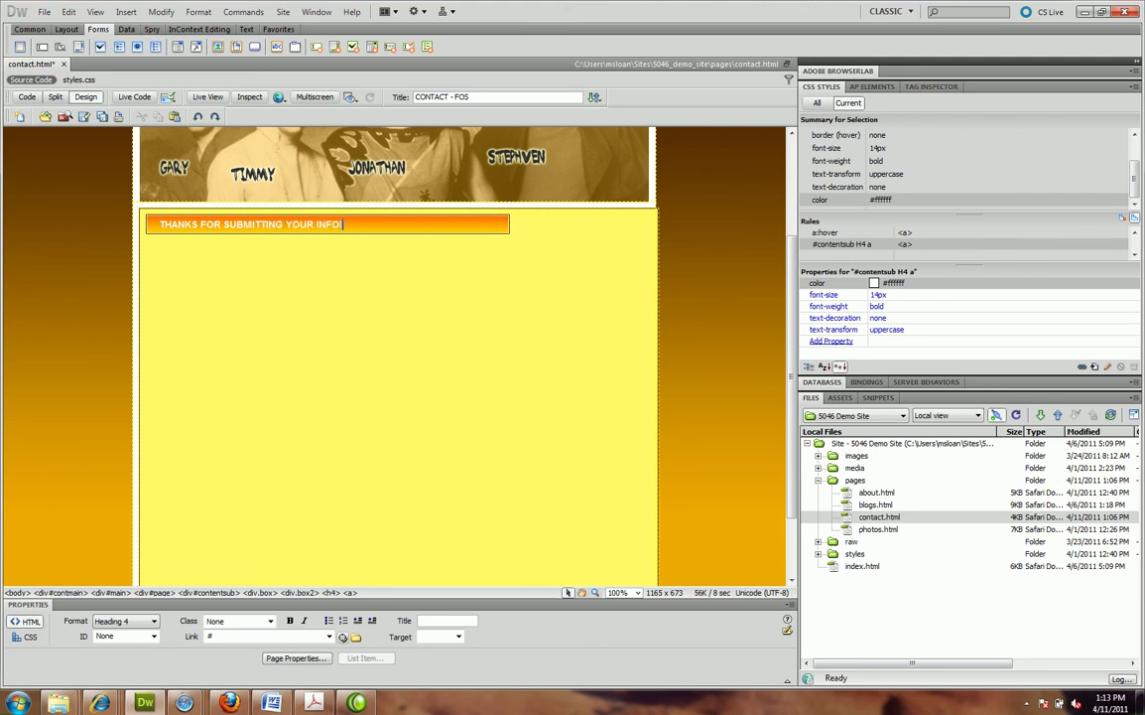
pyautogui.press('Return')
pyautogui.write('THANK YOU!')
pyautogui.hotkey('ctrl', 'shift', 'Left')
pyautogui.hotkey('ctrl', 'shift', 'Left')
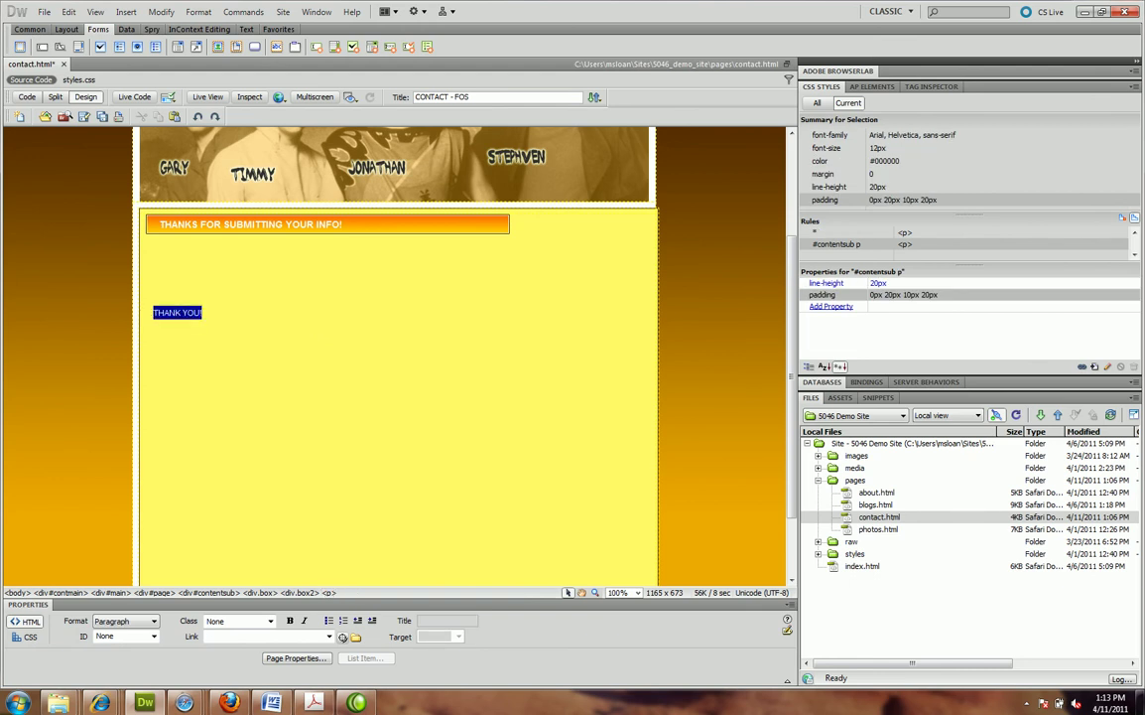
# Step: Centre the THANK YOU! line with Format > Align > Center
pyautogui.click(158, 12)
pyautogui.click(162, 12)
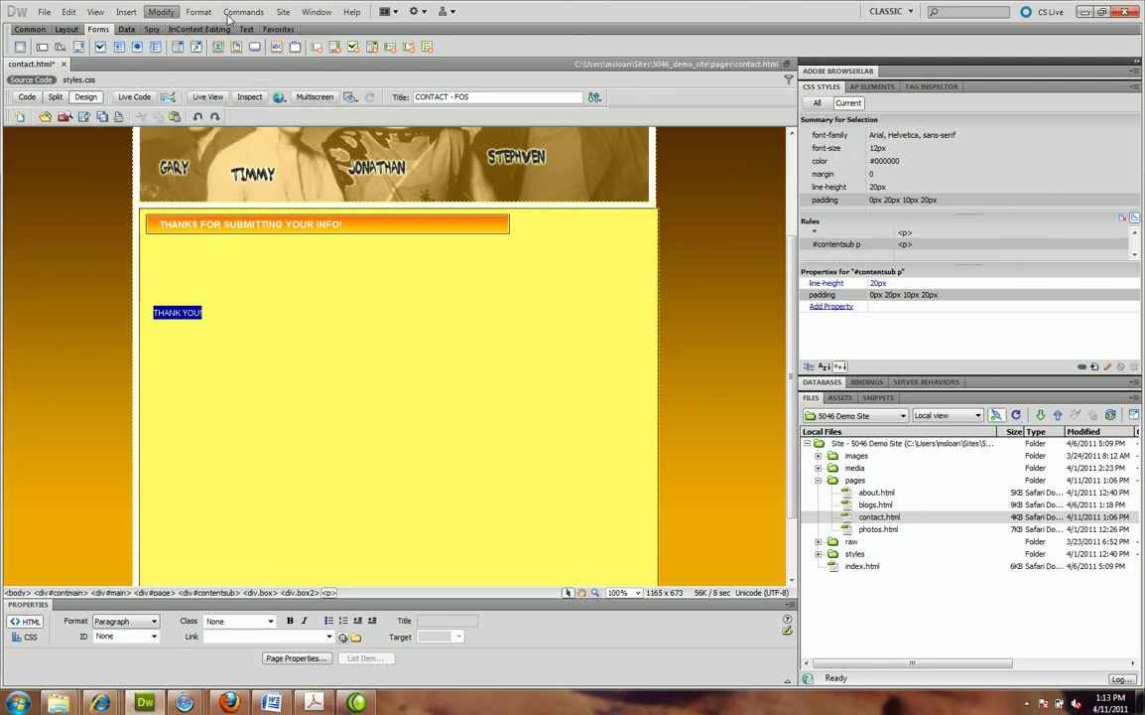
pyautogui.click(198, 12)
pyautogui.moveTo(265, 73)
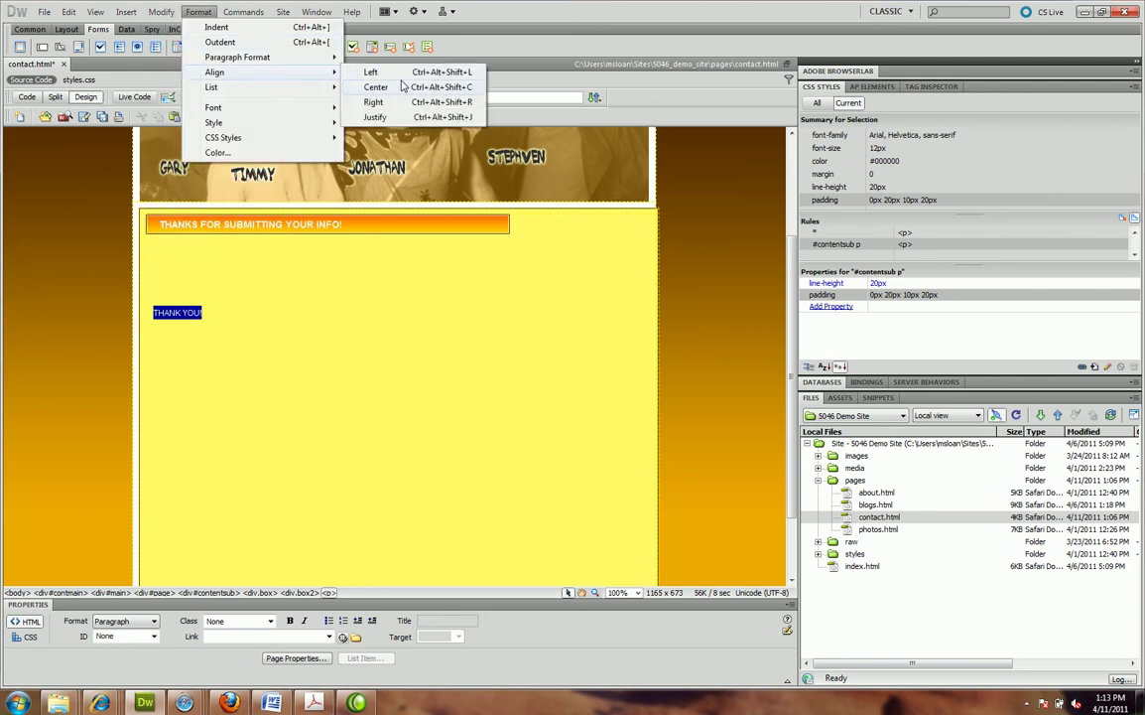
pyautogui.click(365, 87)
# Step: Format the THANK YOU! line as Heading 1
pyautogui.tripleClick(356, 311)
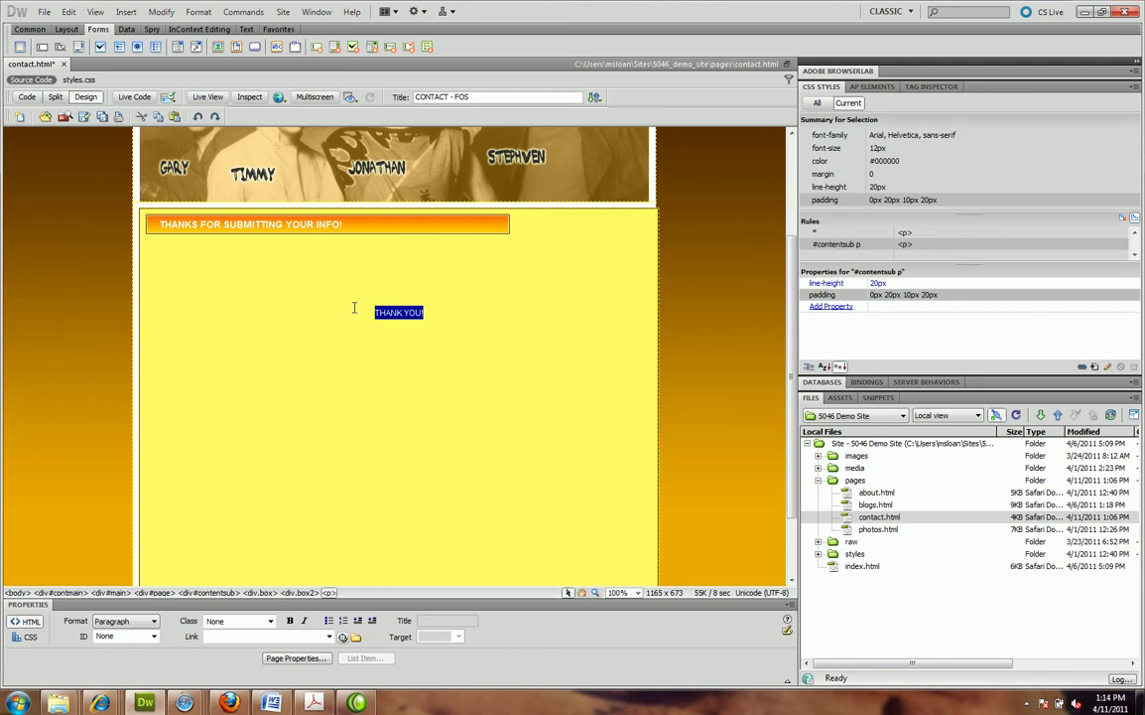
pyautogui.click(154, 621)
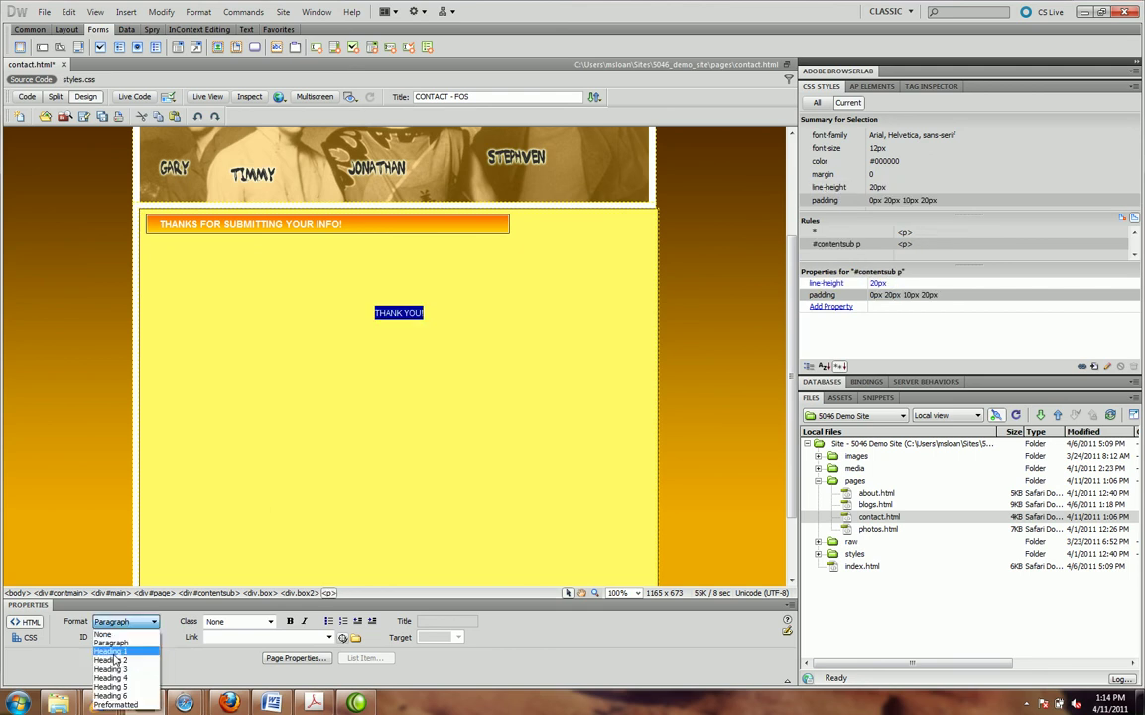
pyautogui.click(114, 655)
pyautogui.click(373, 455)
pyautogui.click(499, 329)
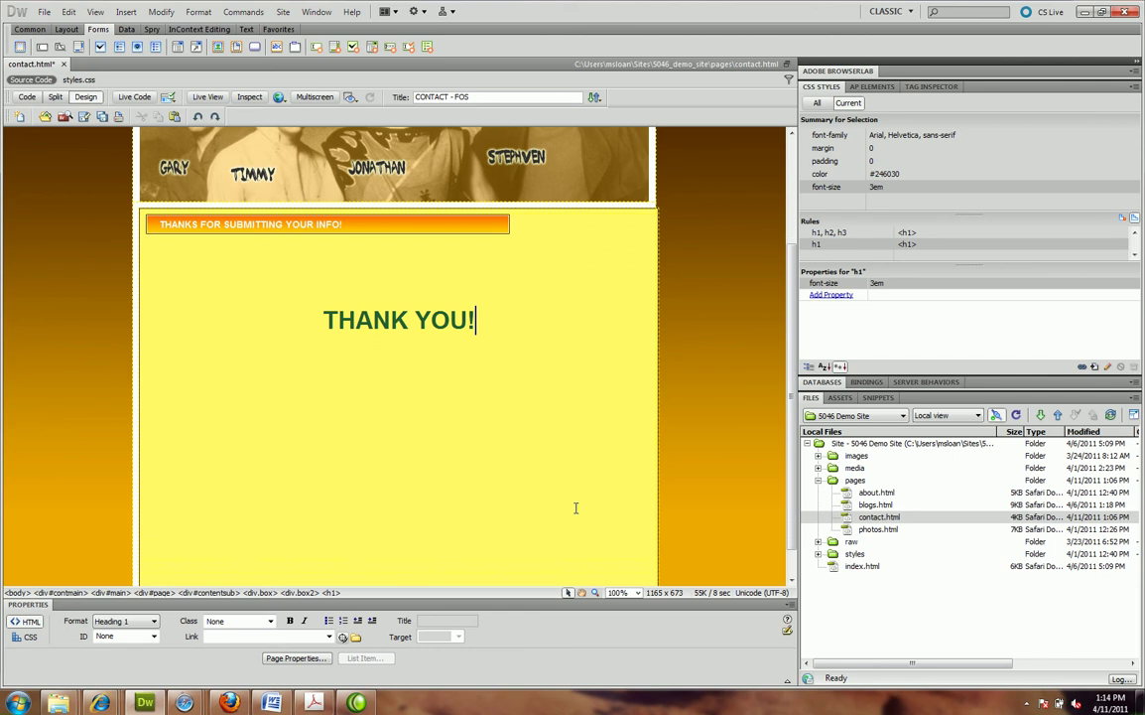
pyautogui.scroll(3, 575, 507)
pyautogui.scroll(1, 575, 507)
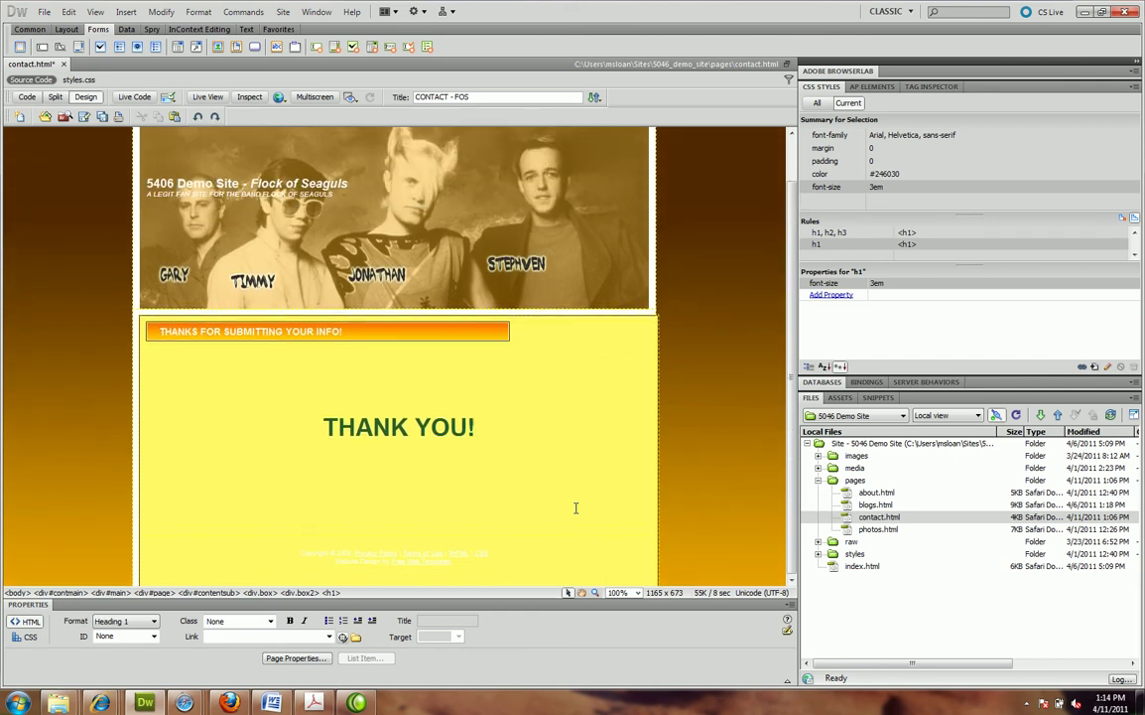
# Step: Bring up the File menu to prepare saving the page
pyautogui.hotkey('alt', 'f')
pyautogui.press('Right')
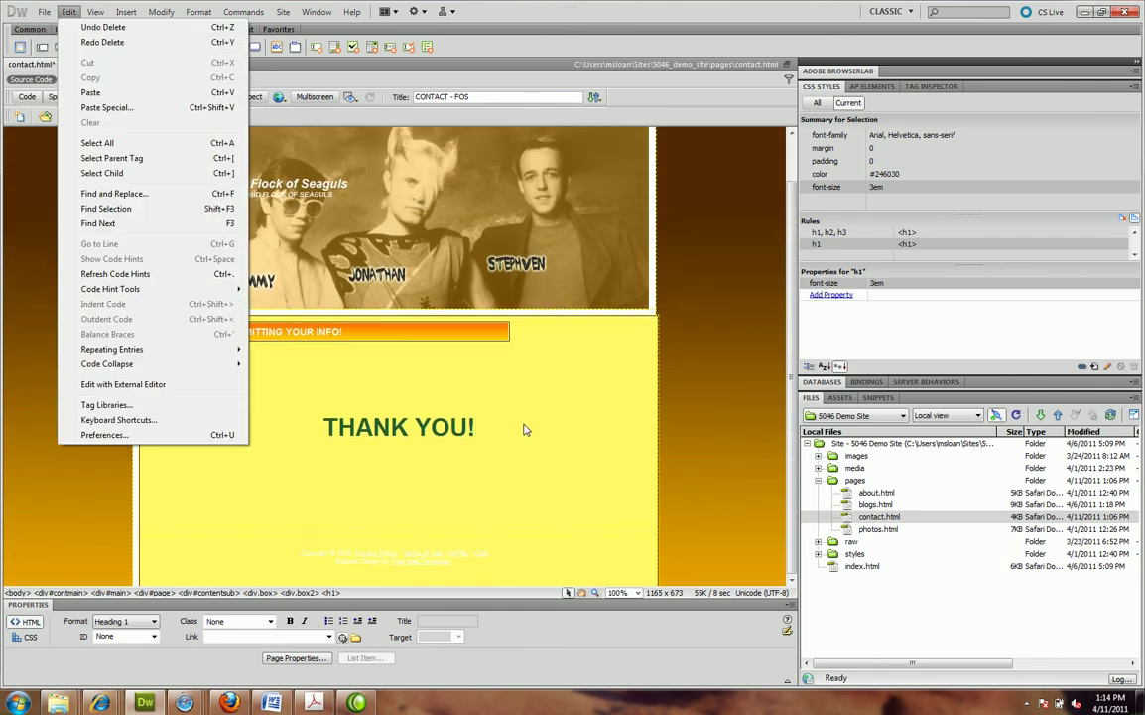
pyautogui.press('Escape')
pyautogui.scroll(1, 531, 434)
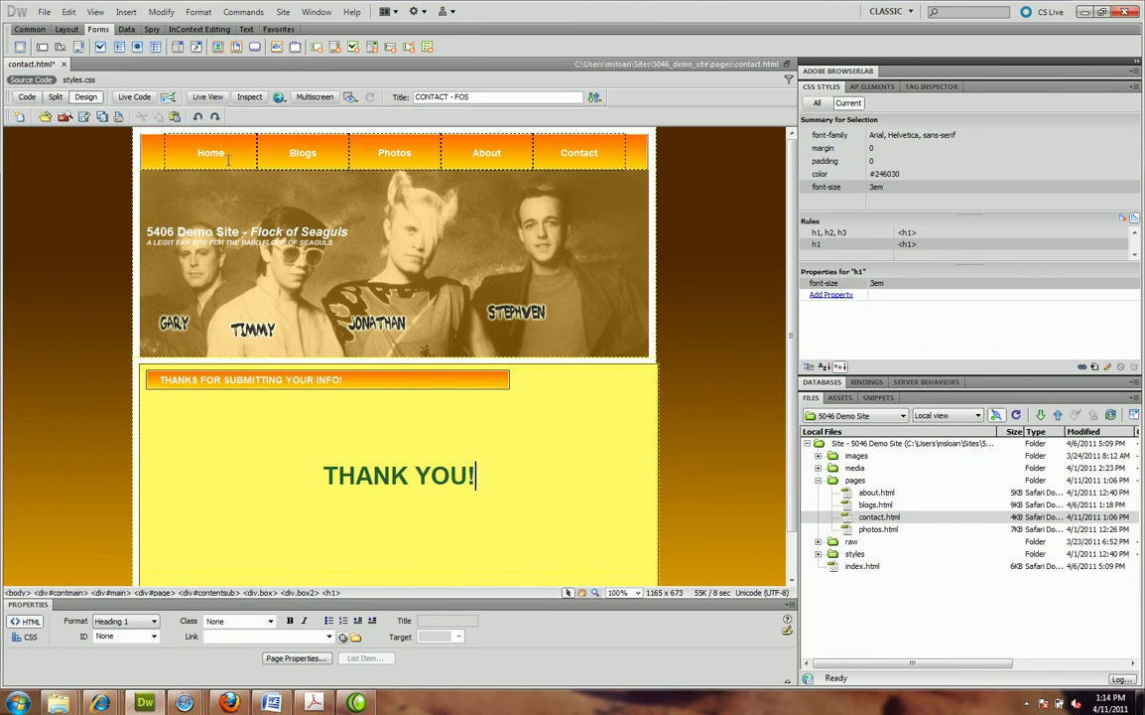
pyautogui.click(43, 13)
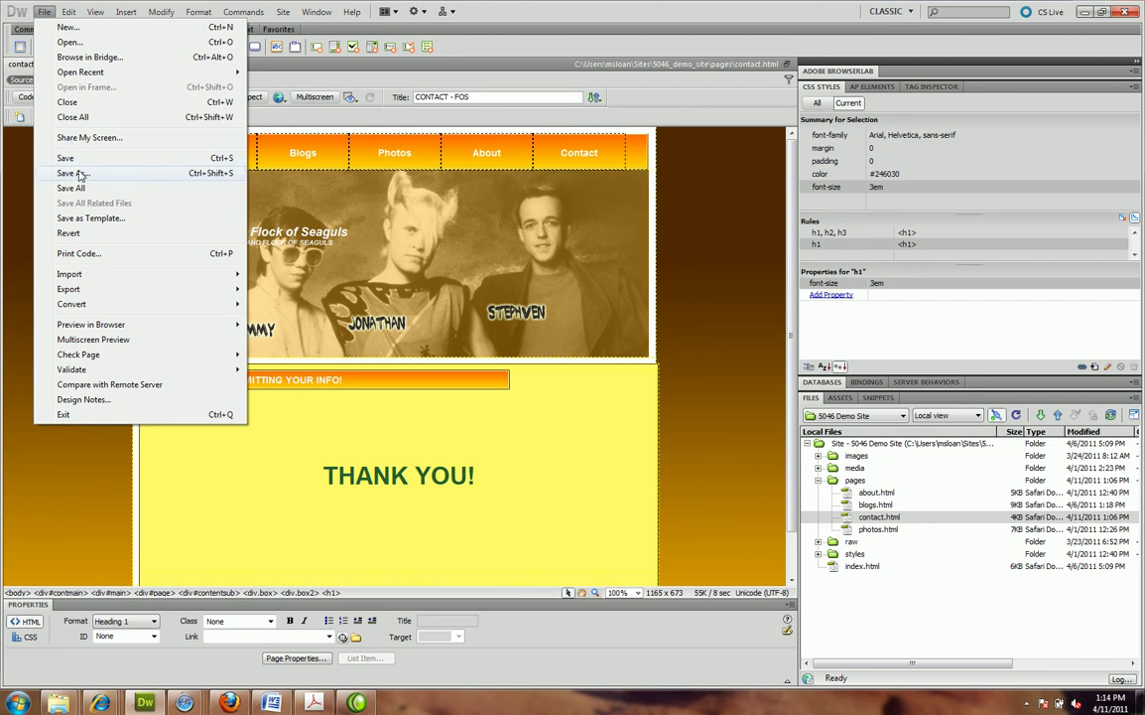
# Step: Save the page as thankyou.html
pyautogui.click(78, 174)
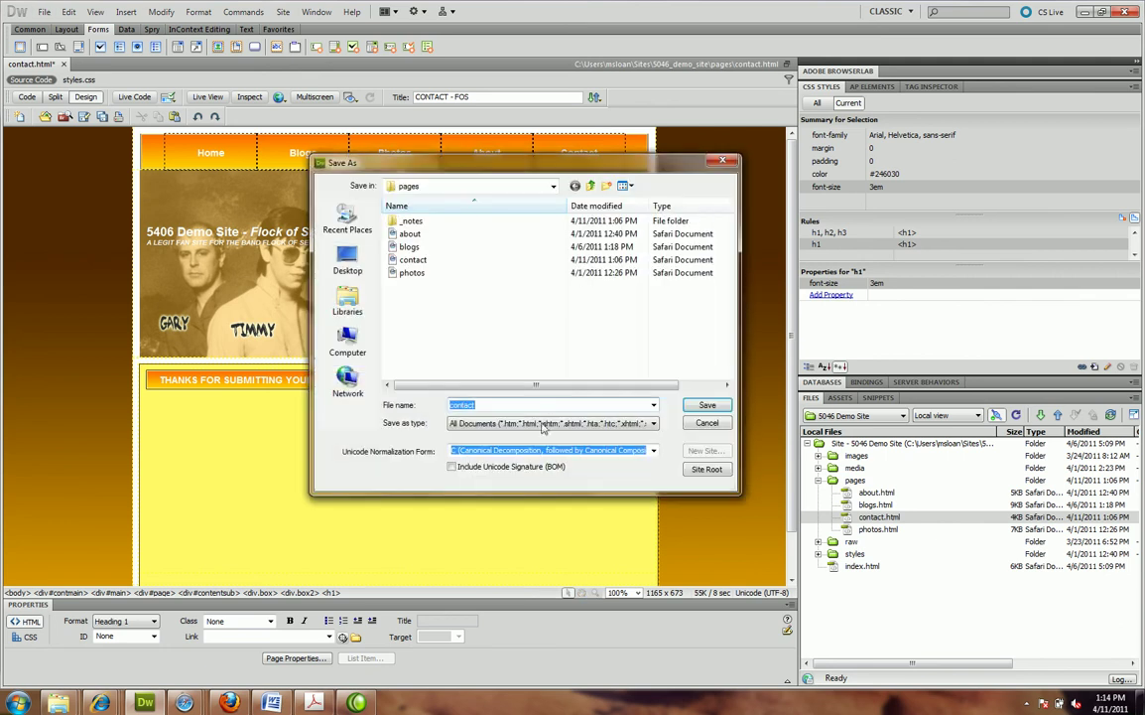
pyautogui.write('tha')
pyautogui.click(708, 406)
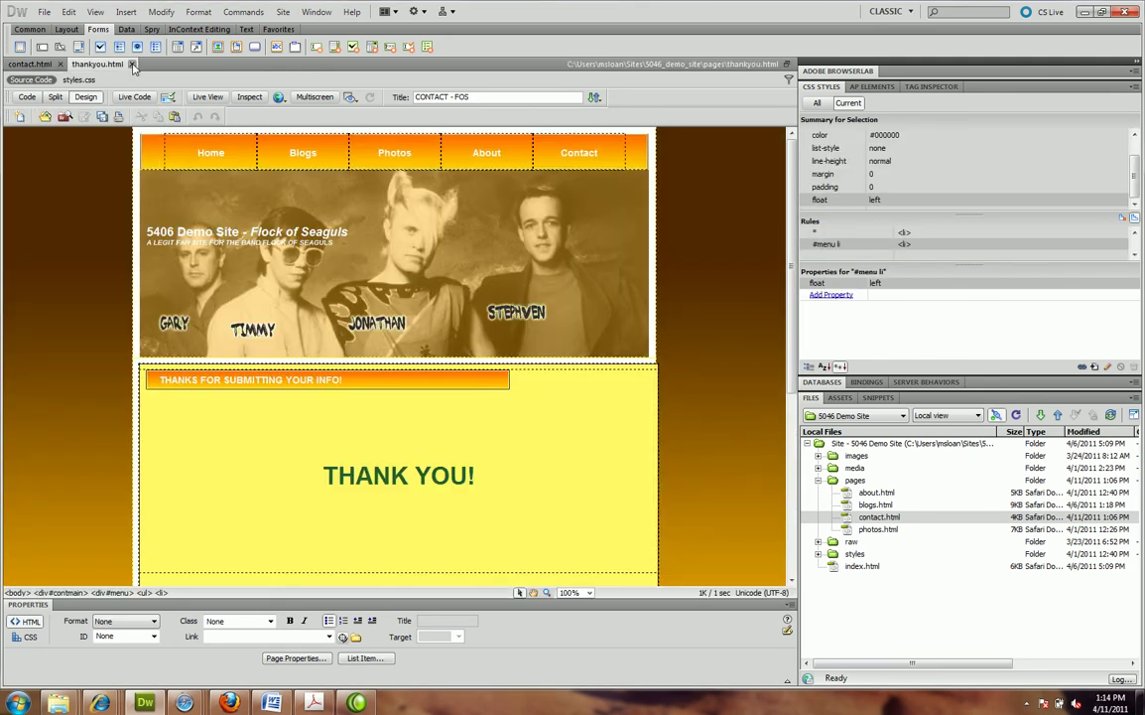
# Step: Close thankyou.html and Put it from the Files panel to the live site
pyautogui.click(131, 63)
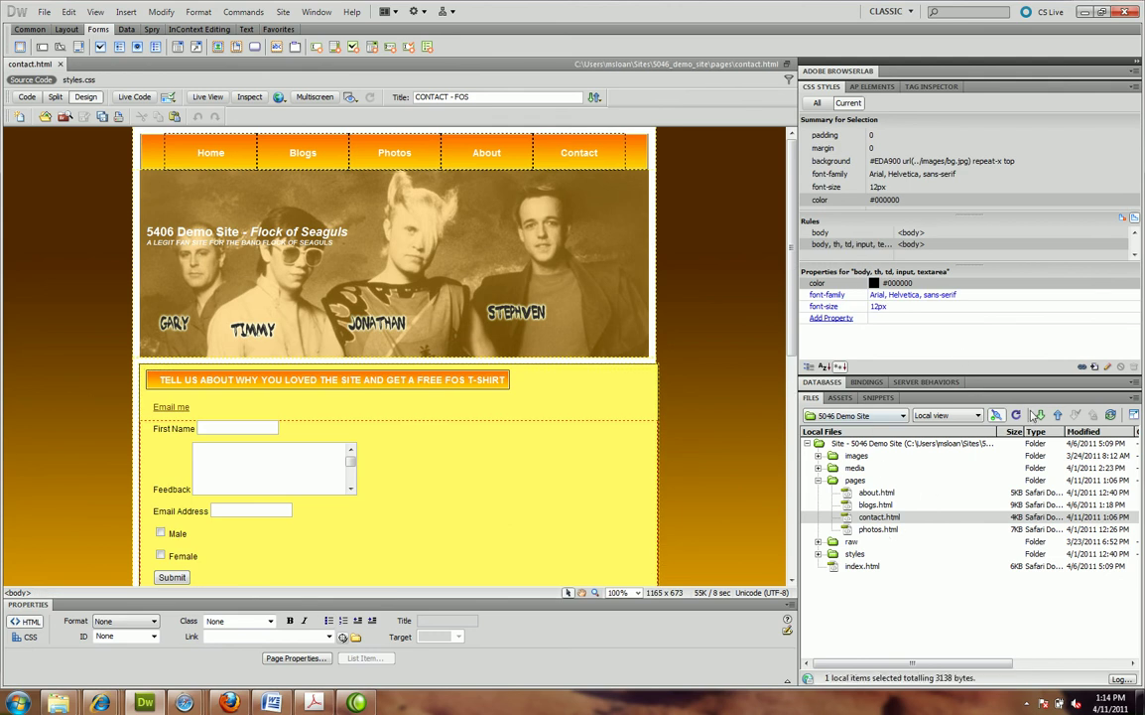
pyautogui.click(893, 541)
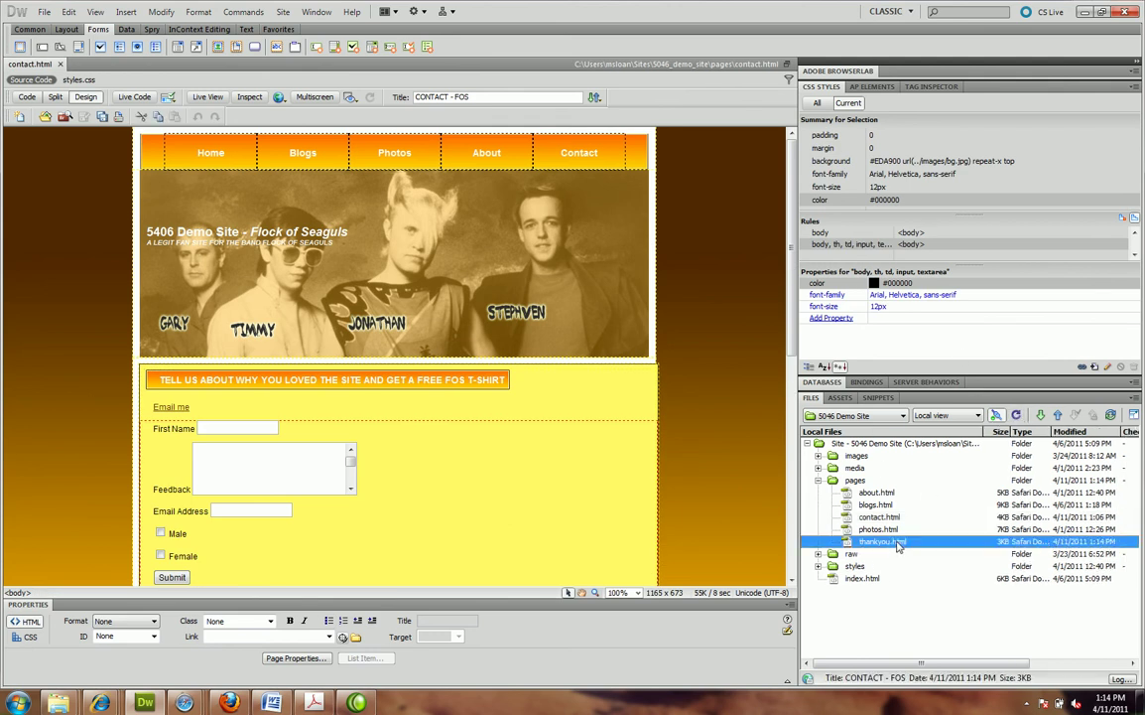
pyautogui.click(1058, 415)
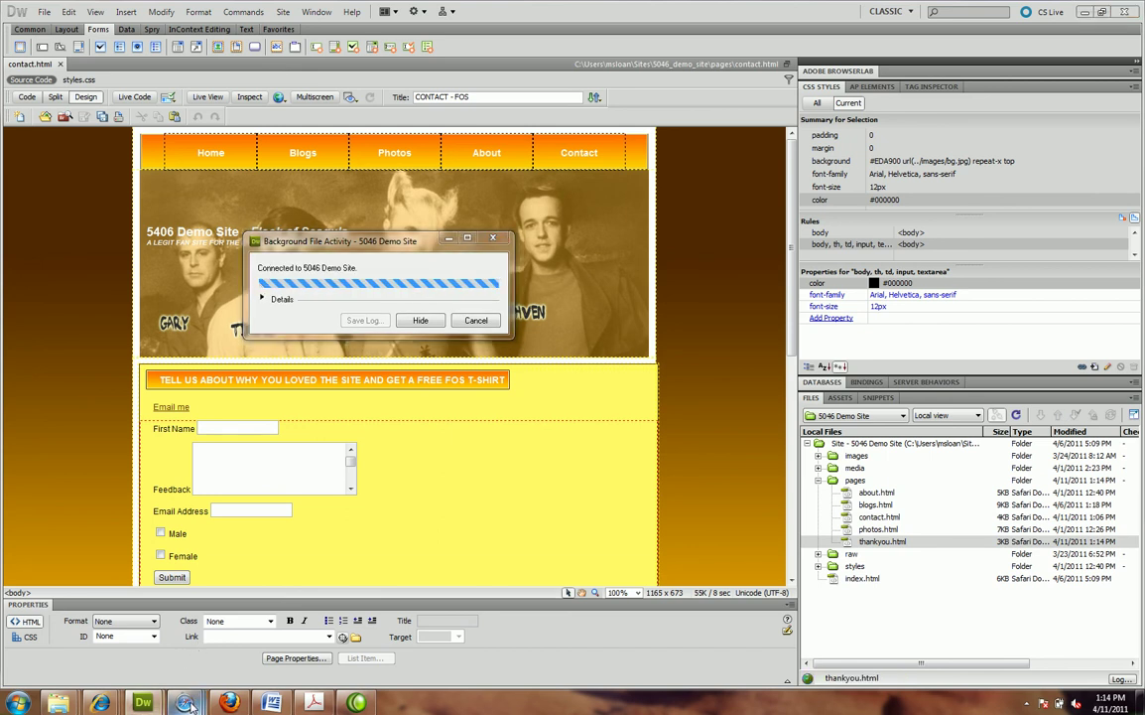
pyautogui.moveTo(102, 705)
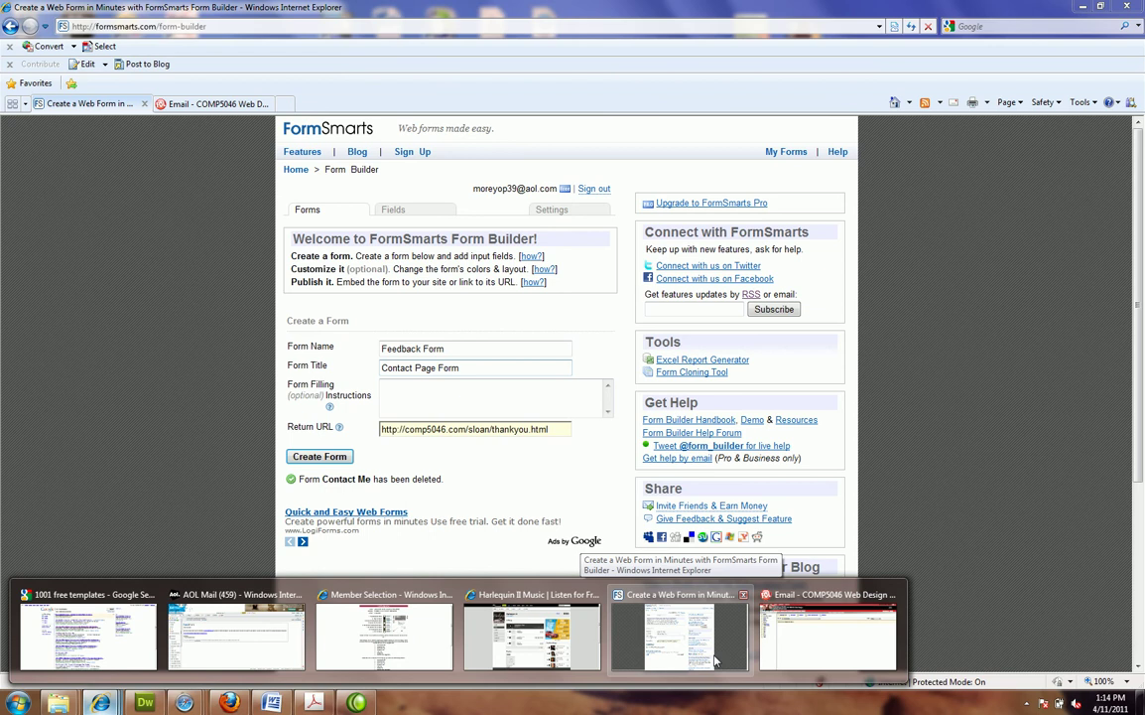
# Step: Review the thankyou.html Return URL in the FormSmarts builder, leaving it unchanged
pyautogui.click(715, 660)
pyautogui.click(415, 392)
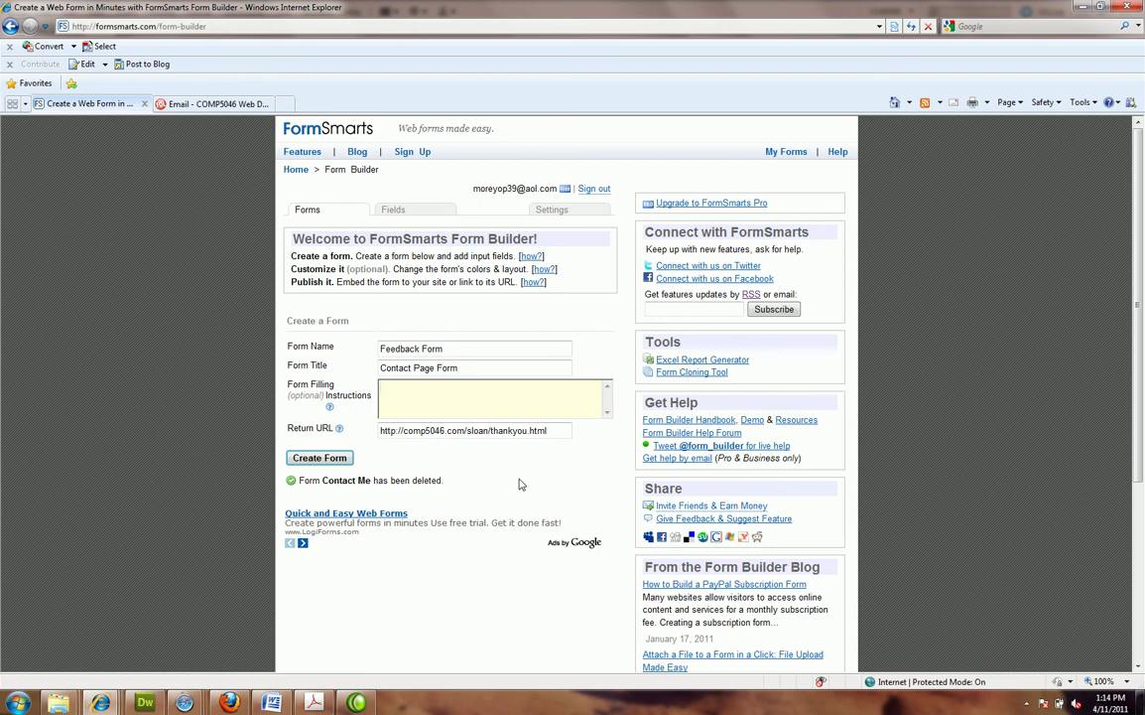
pyautogui.press('Tab')
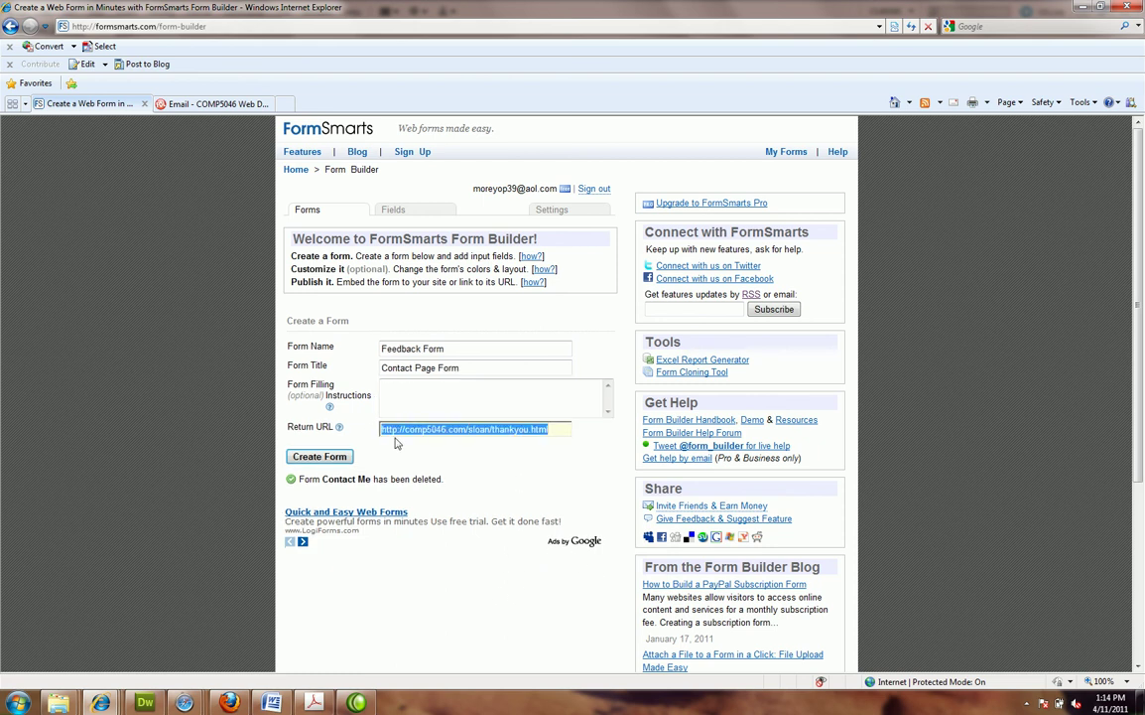
pyautogui.click(431, 435)
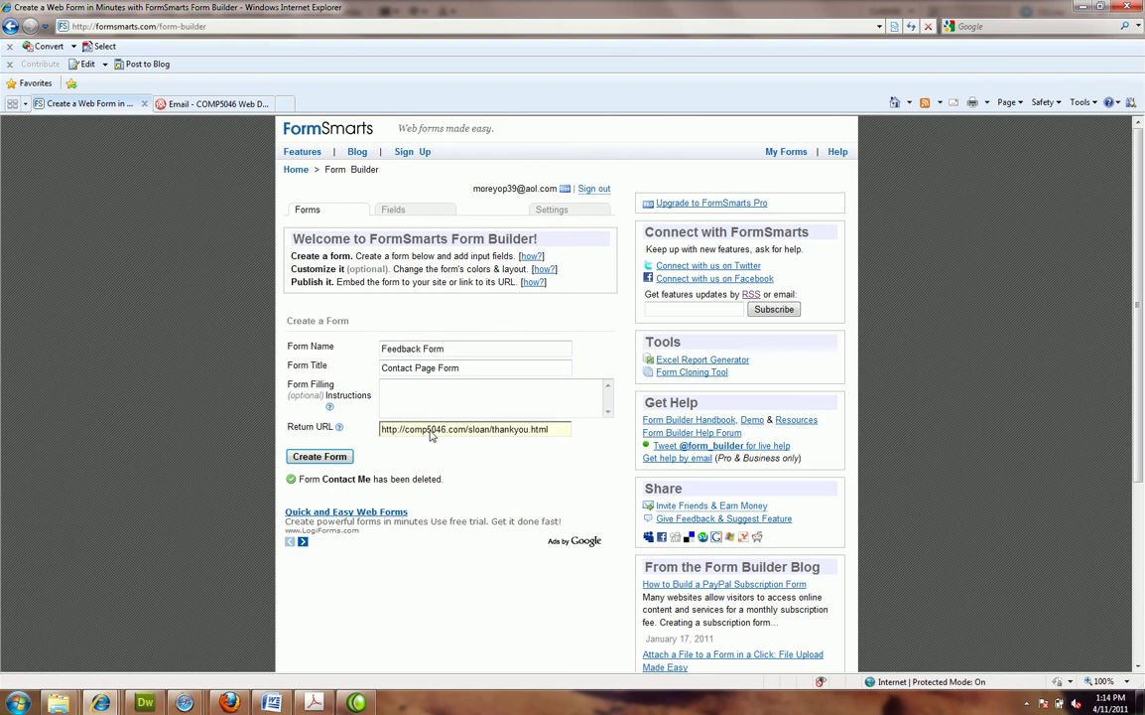
pyautogui.moveTo(552, 429); pyautogui.dragTo(383, 434)
pyautogui.click(404, 429)
pyautogui.click(399, 449)
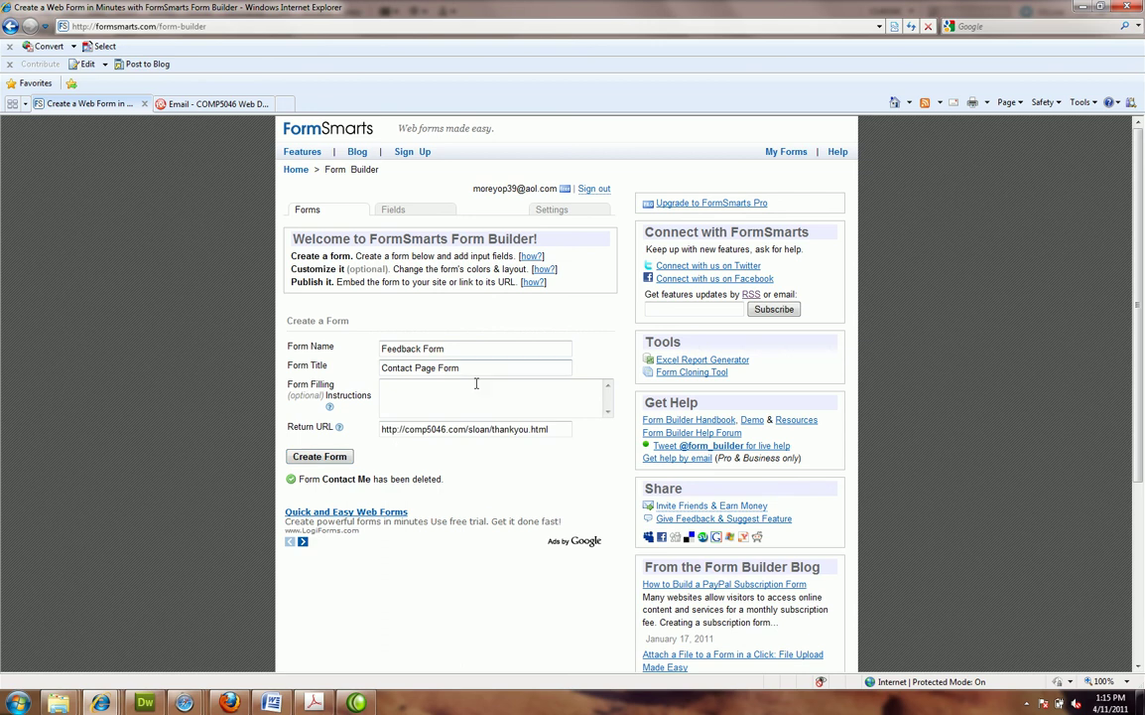
pyautogui.scroll(-1, 437, 465)
pyautogui.scroll(1, 417, 466)
# Step: Create the Feedback Form, open its details editor, and return to Dreamweaver
pyautogui.click(300, 456)
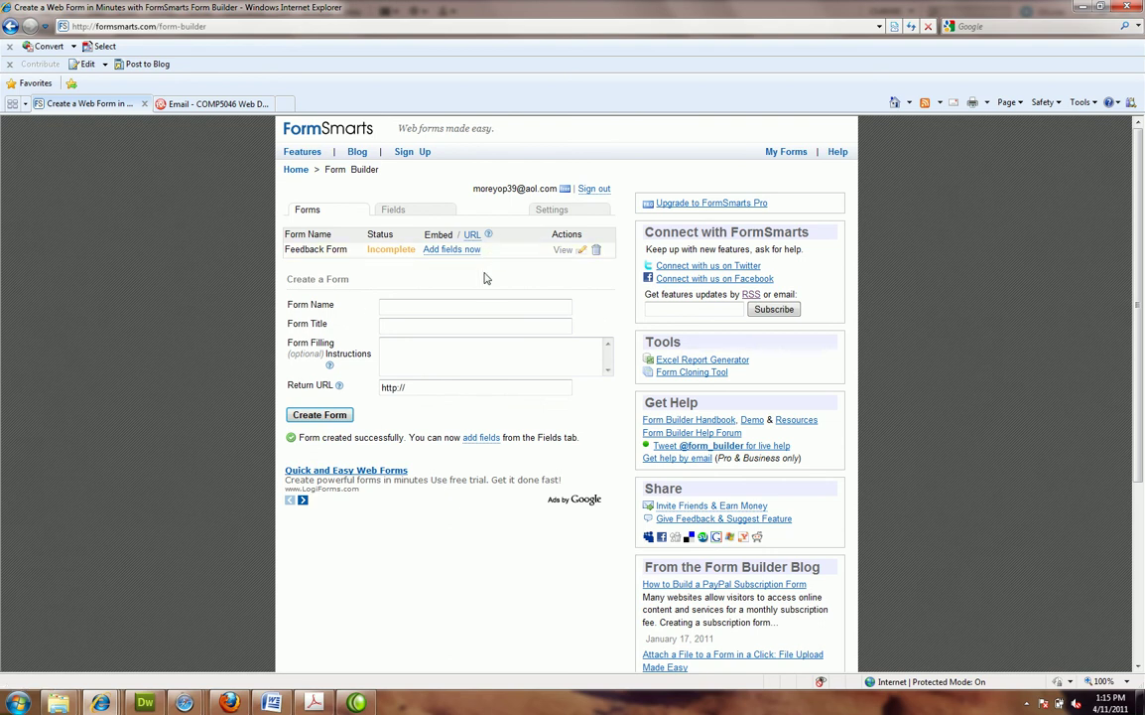
pyautogui.click(581, 251)
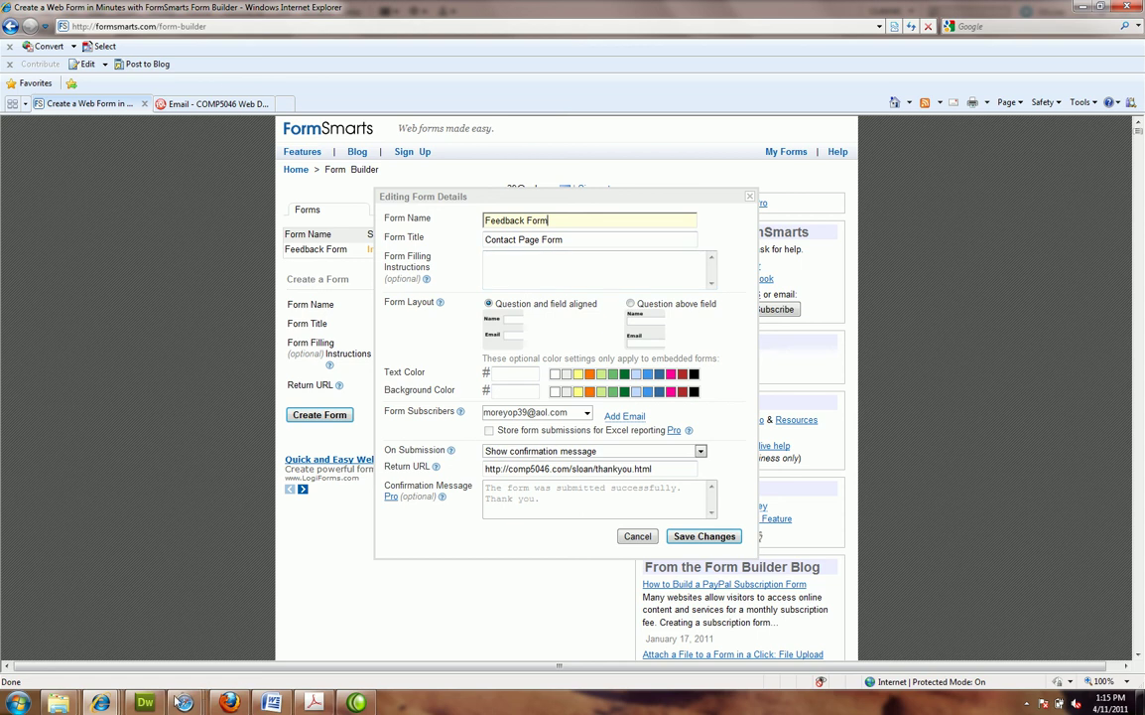
pyautogui.click(145, 702)
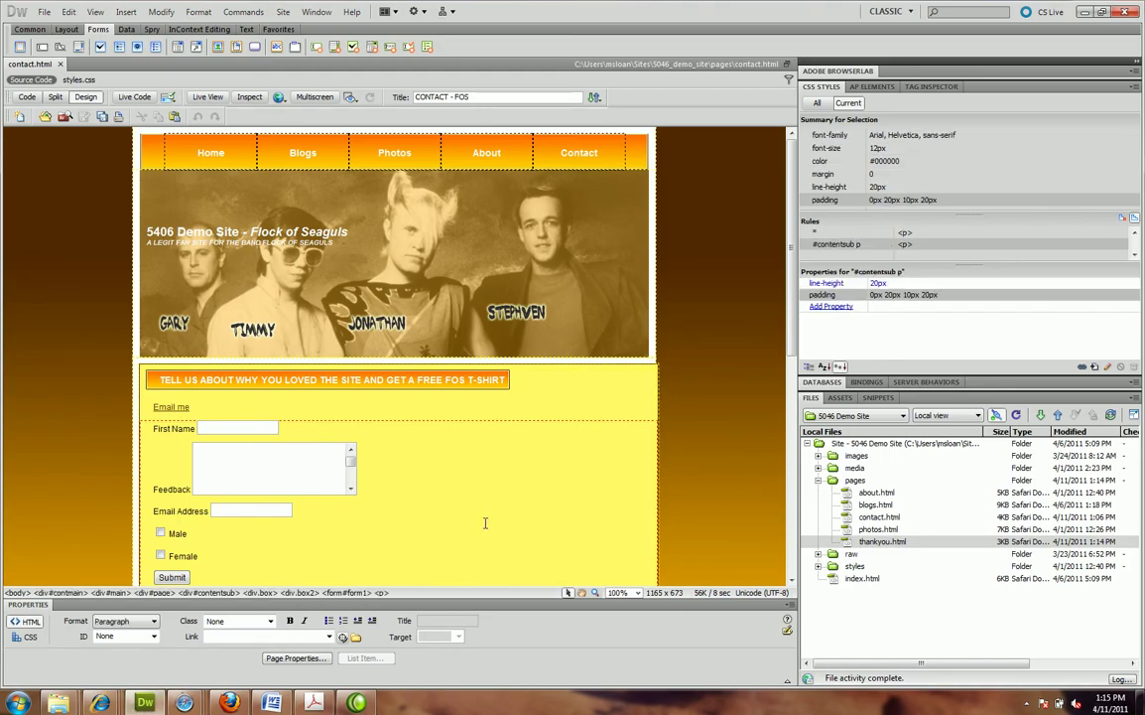
pyautogui.scroll(-5, 485, 523)
pyautogui.click(205, 592)
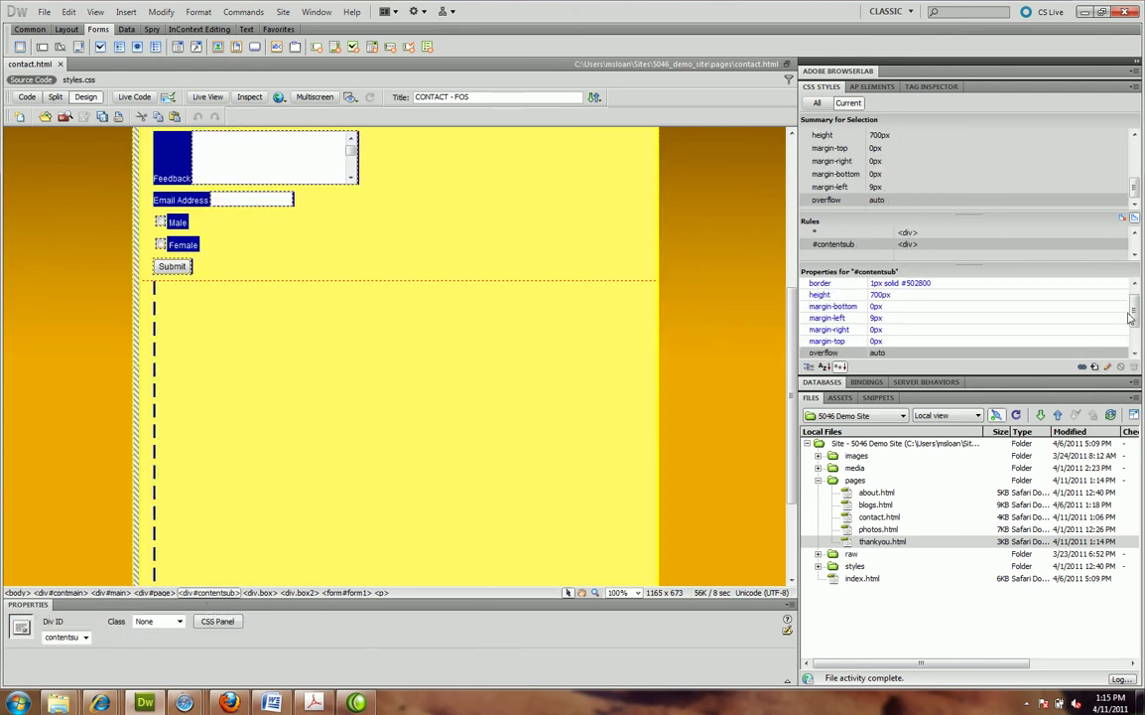
pyautogui.scroll(1, 1032, 288)
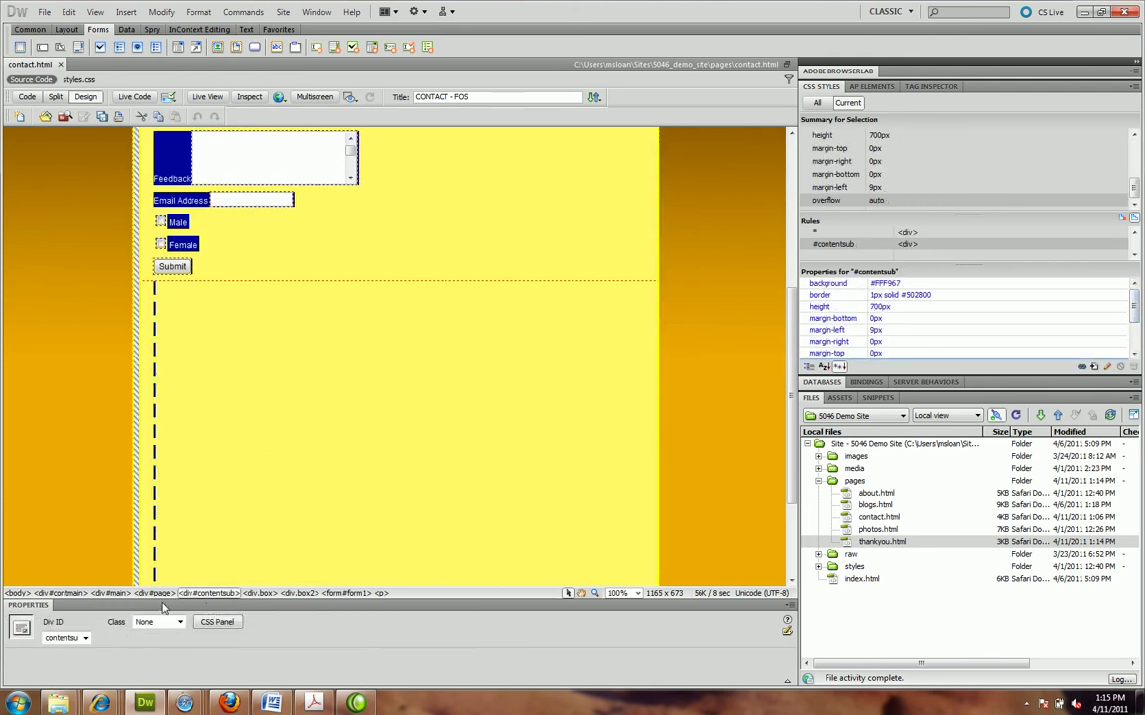
pyautogui.click(228, 541)
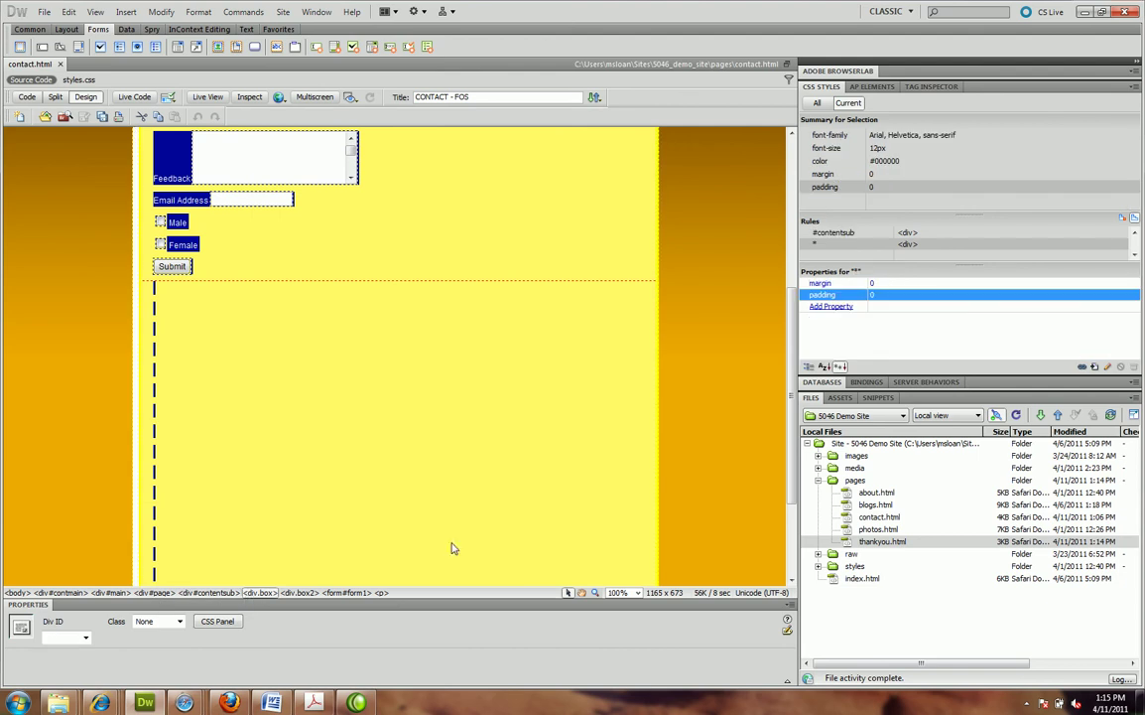
pyautogui.click(211, 593)
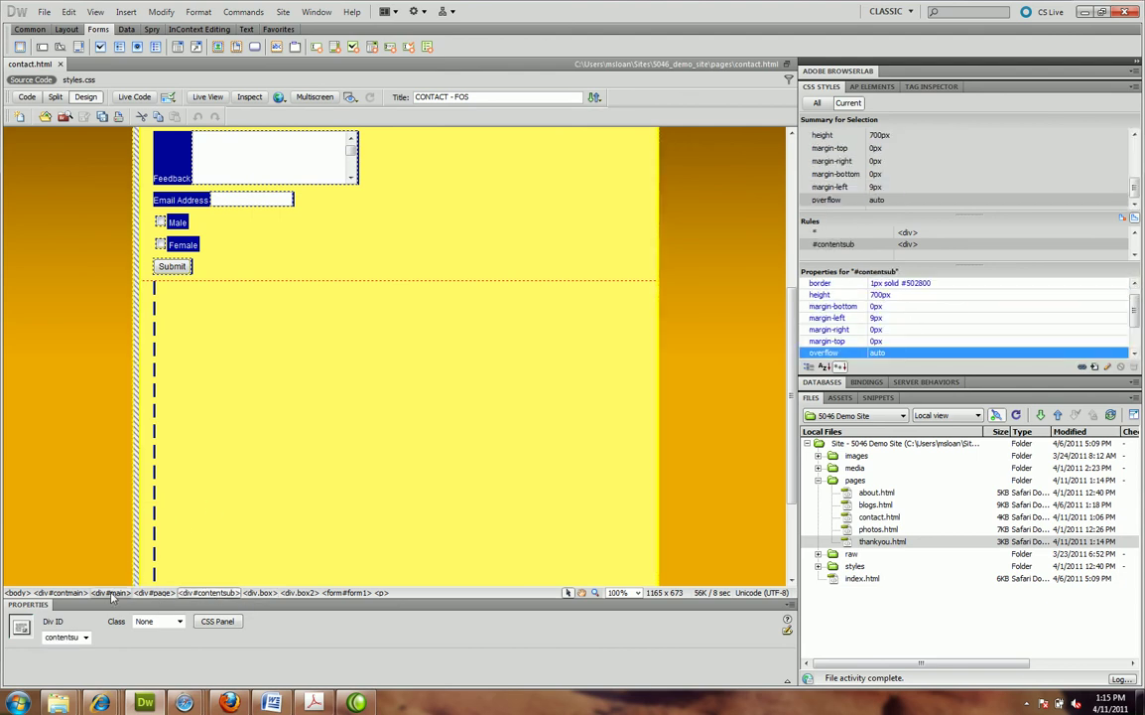
pyautogui.click(111, 592)
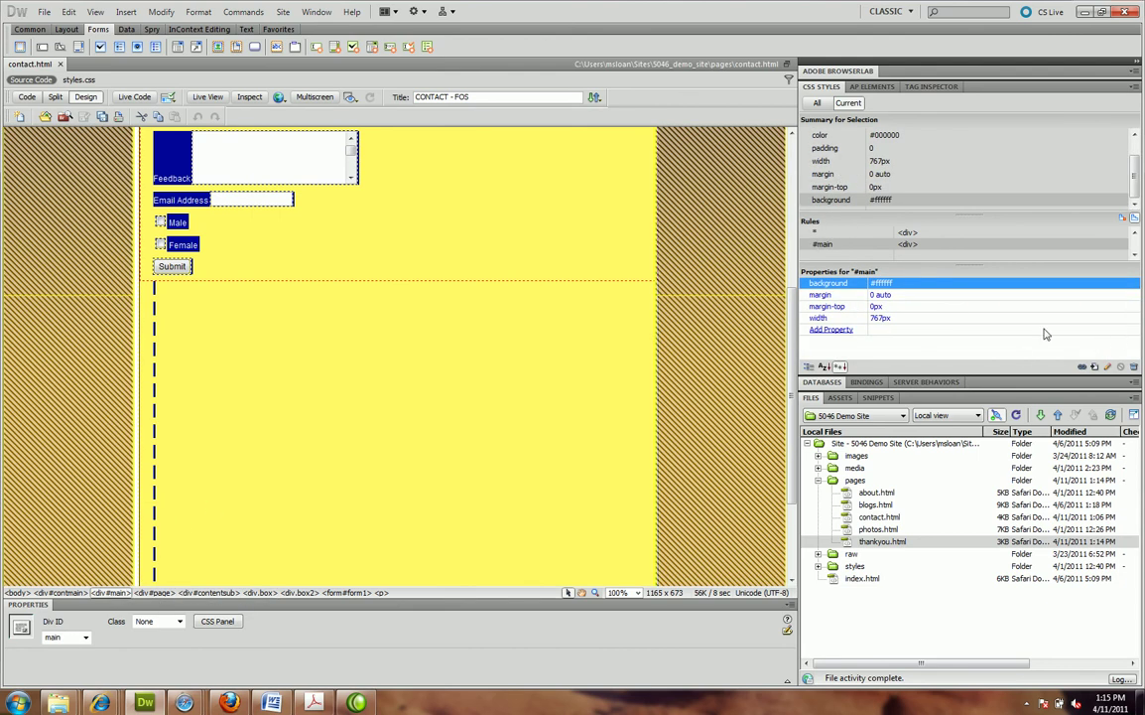
pyautogui.click(904, 282)
pyautogui.doubleClick(906, 281)
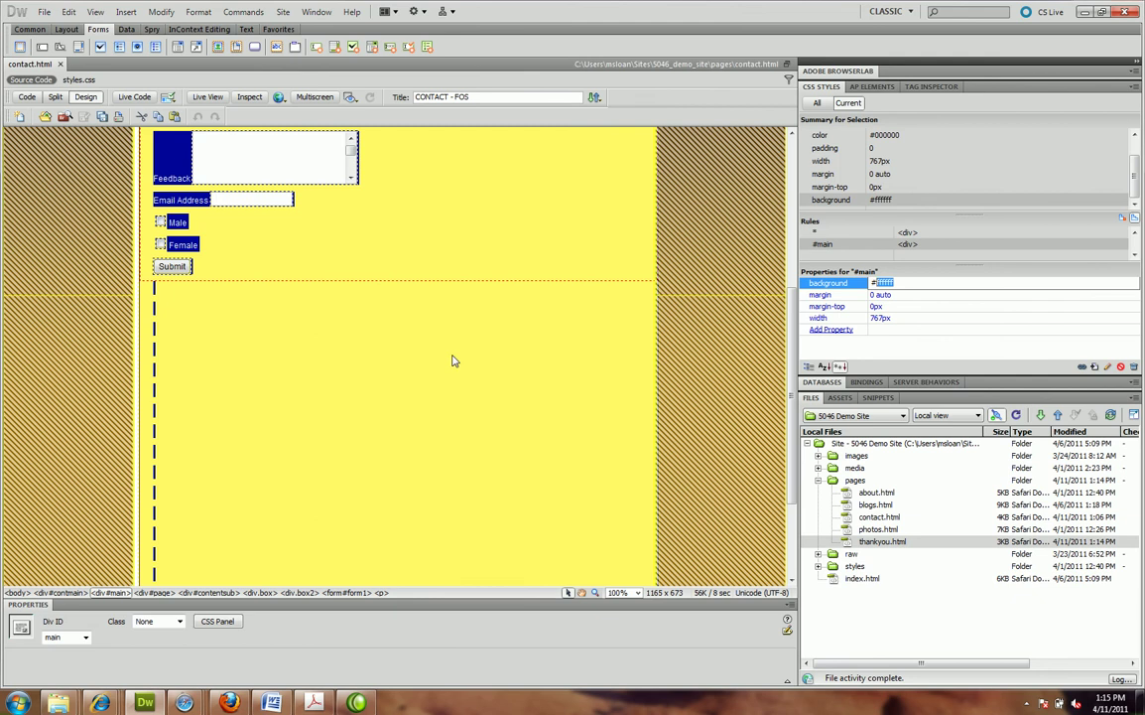
pyautogui.click(851, 285)
pyautogui.click(903, 283)
pyautogui.click(919, 283)
pyautogui.moveTo(920, 285); pyautogui.dragTo(871, 283)
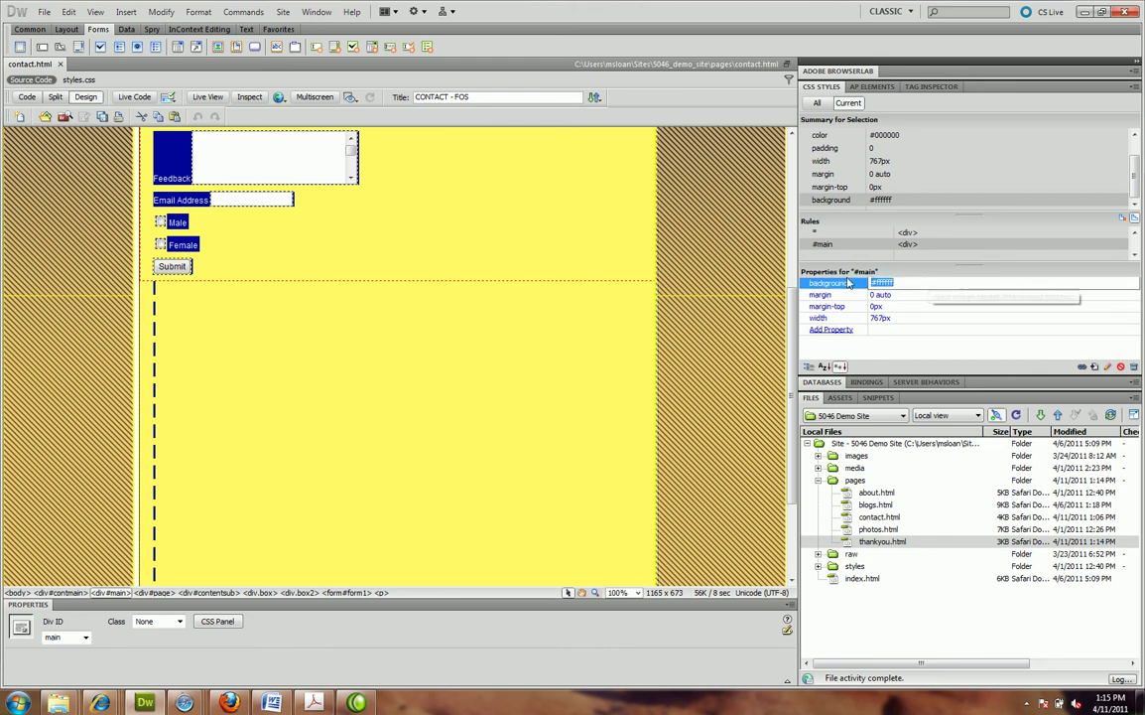
pyautogui.click(582, 356)
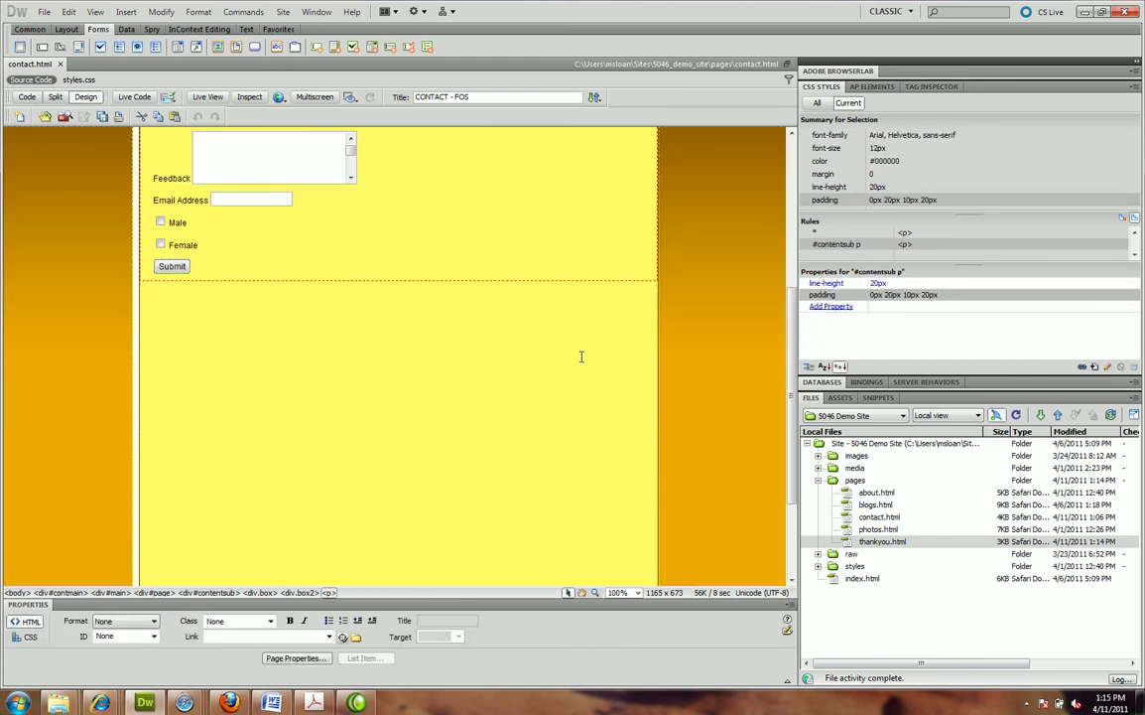
pyautogui.scroll(-3, 695, 327)
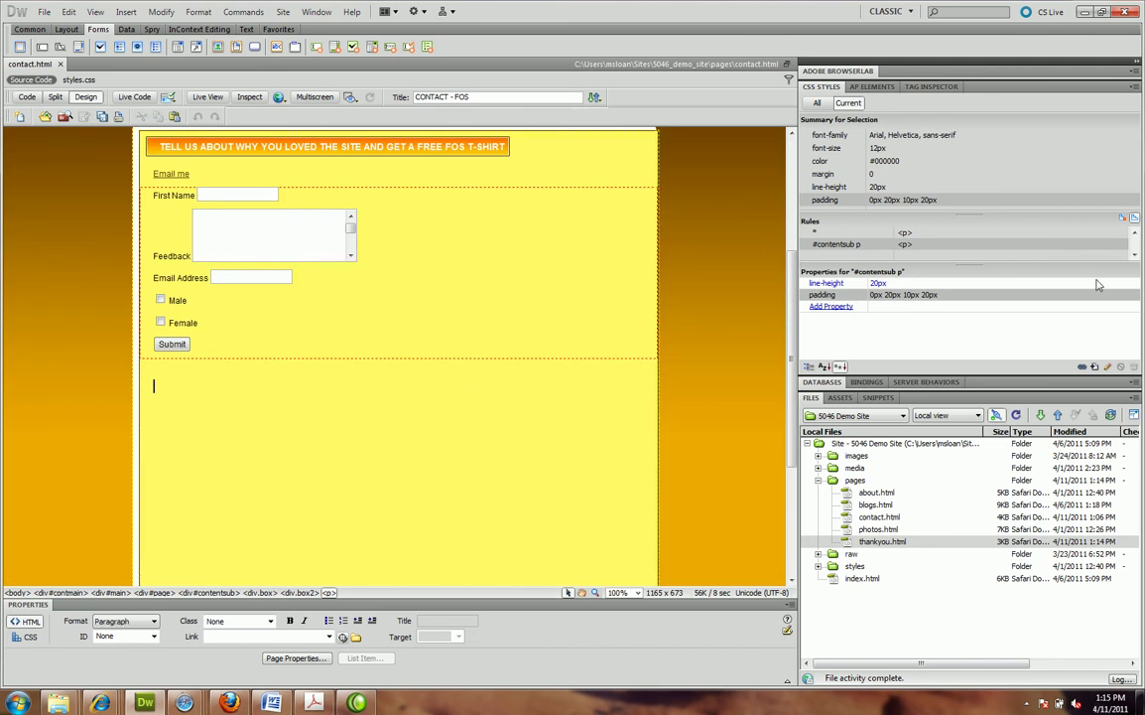
pyautogui.doubleClick(460, 388)
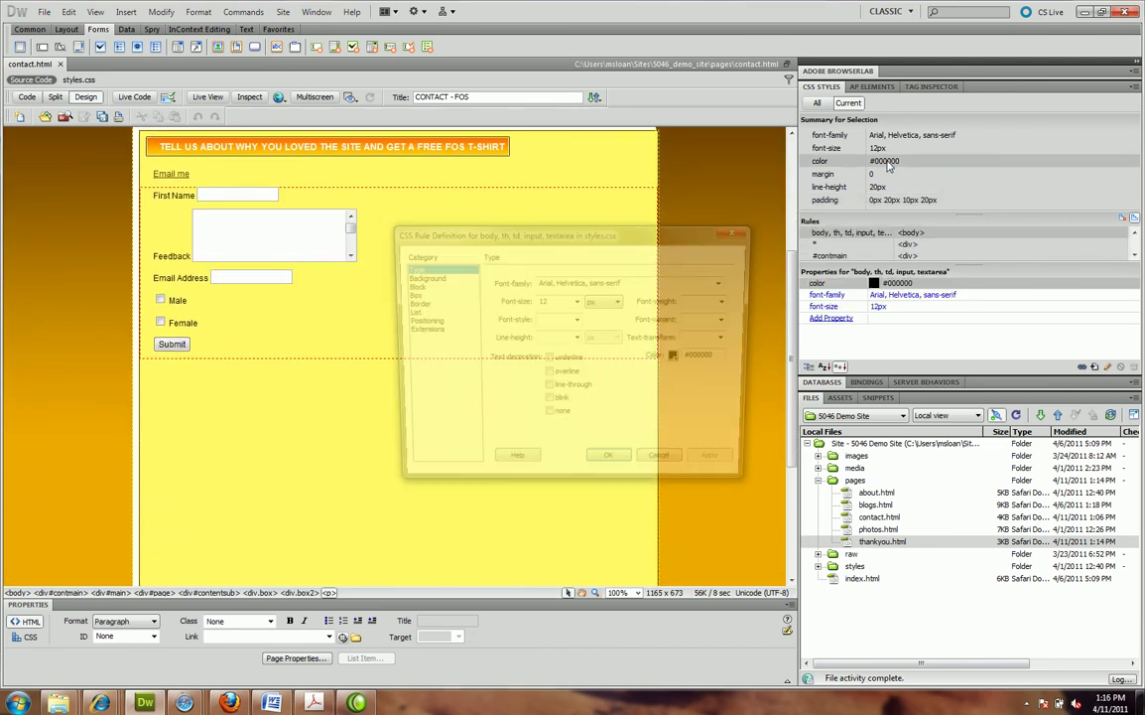
pyautogui.click(680, 357)
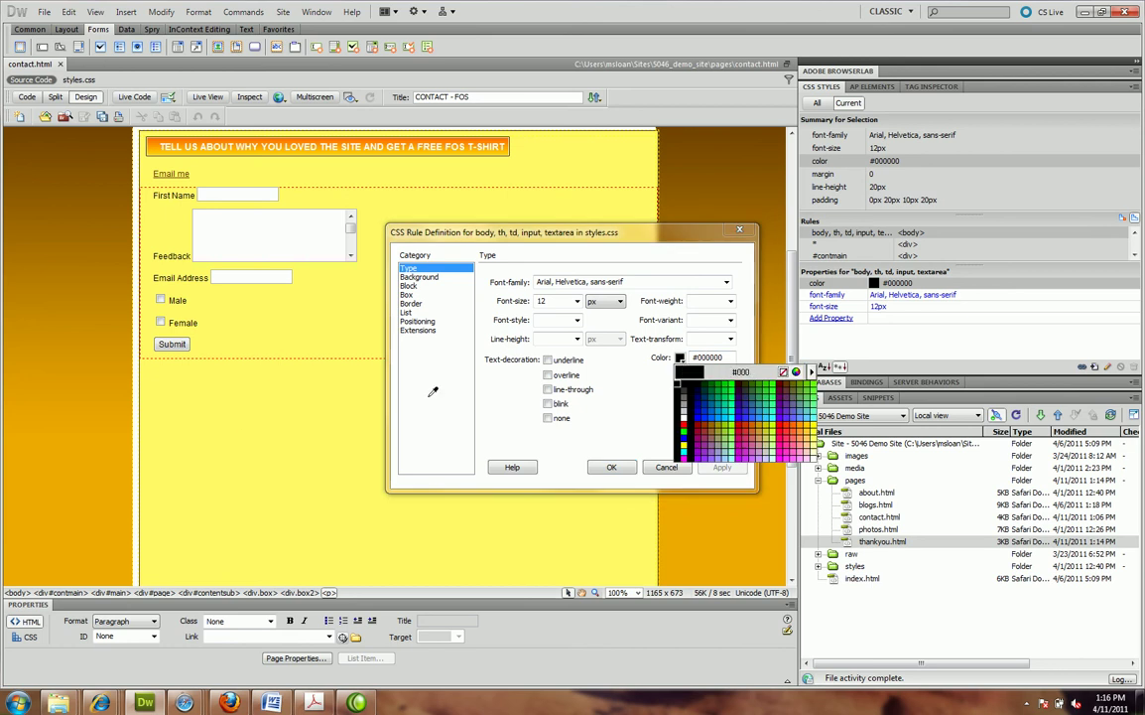
pyautogui.click(235, 429)
pyautogui.moveTo(697, 357); pyautogui.dragTo(727, 358)
pyautogui.press('BackSpace')
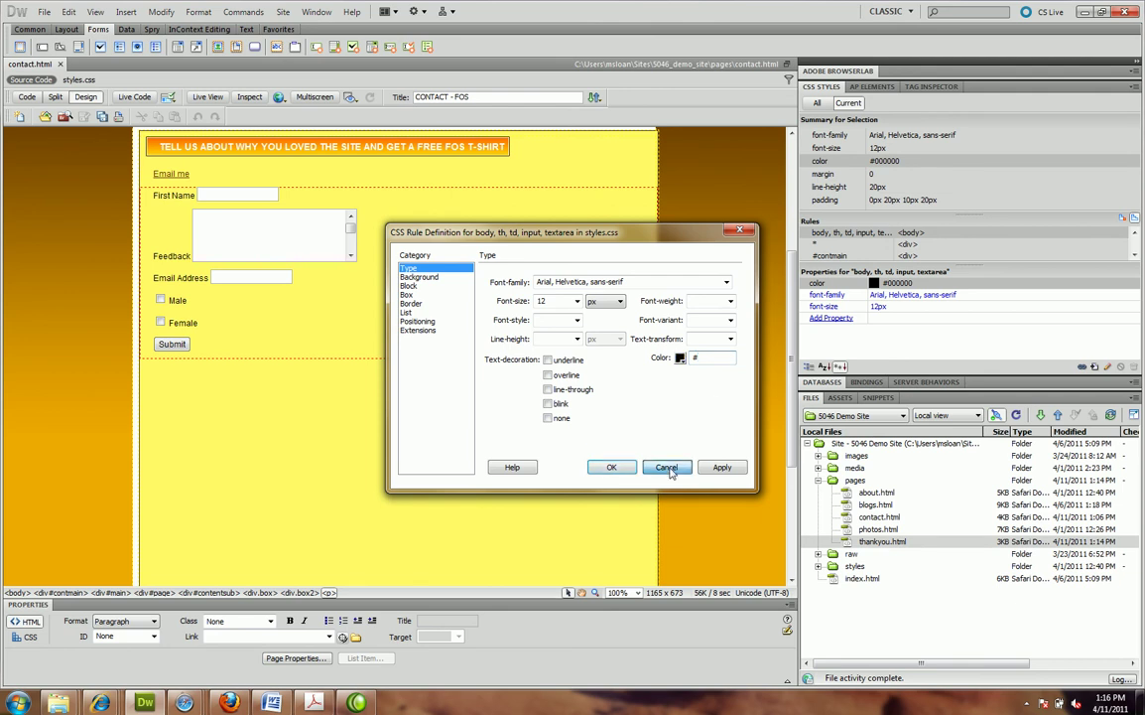
pyautogui.click(666, 467)
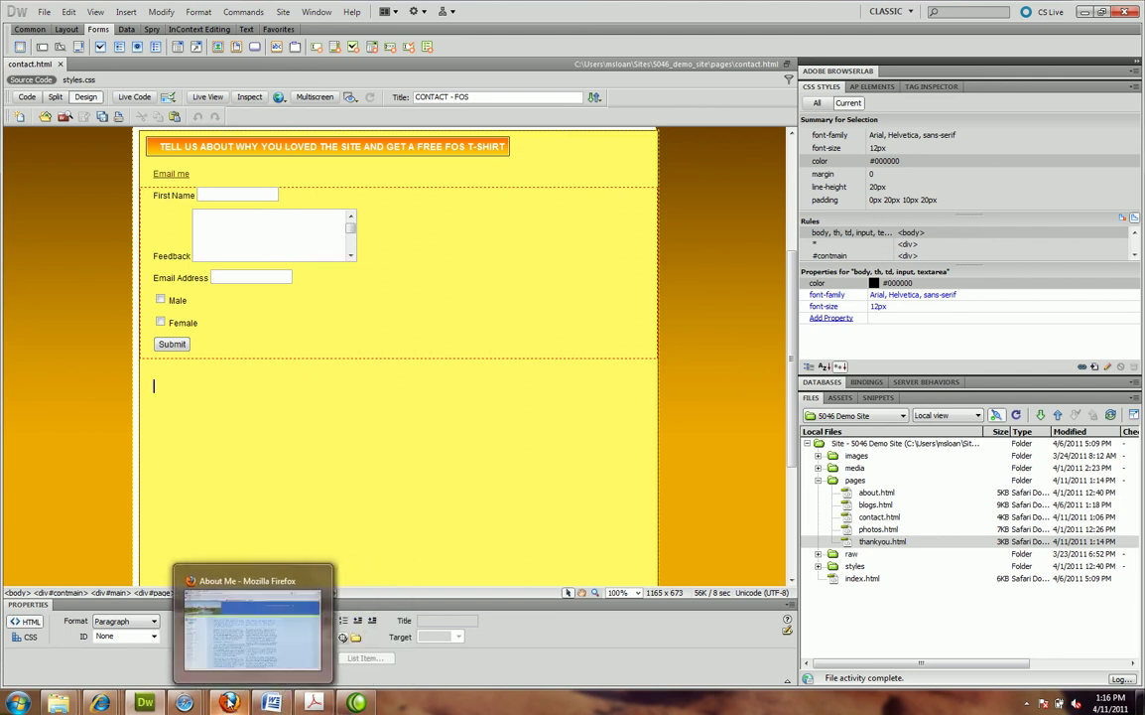
pyautogui.moveTo(103, 703)
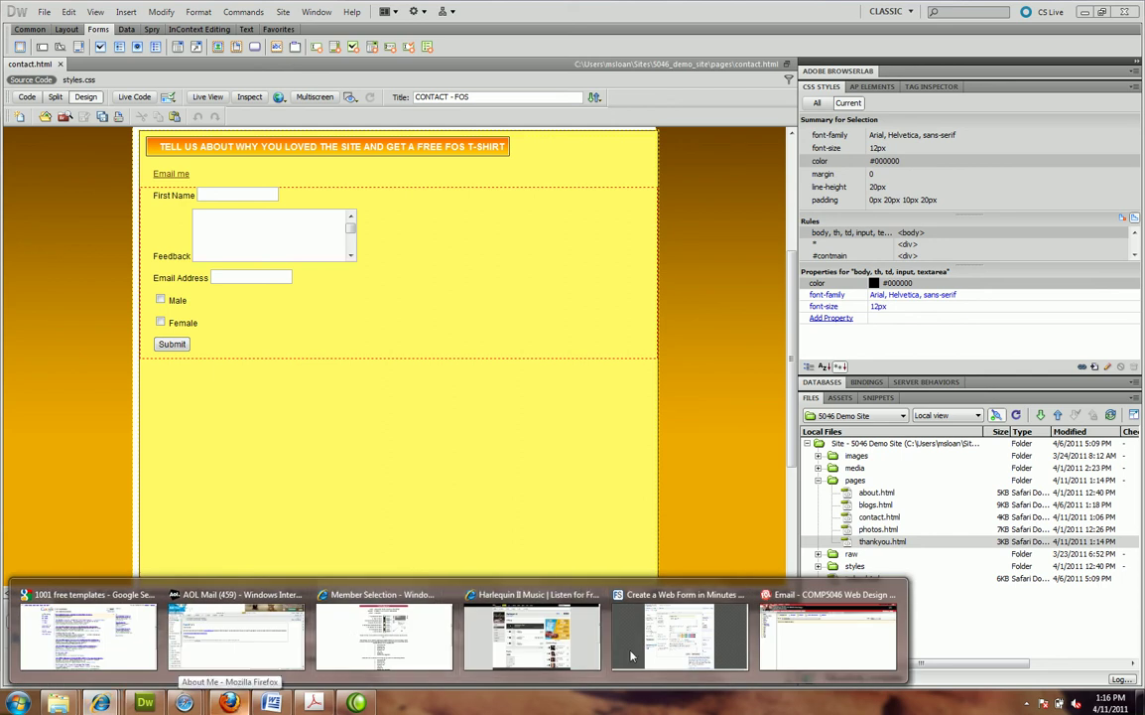
pyautogui.click(680, 636)
# Step: Set the Feedback Form background to FFF967 and its text to black 000000, then save
pyautogui.click(503, 390)
pyautogui.write('FFF967')
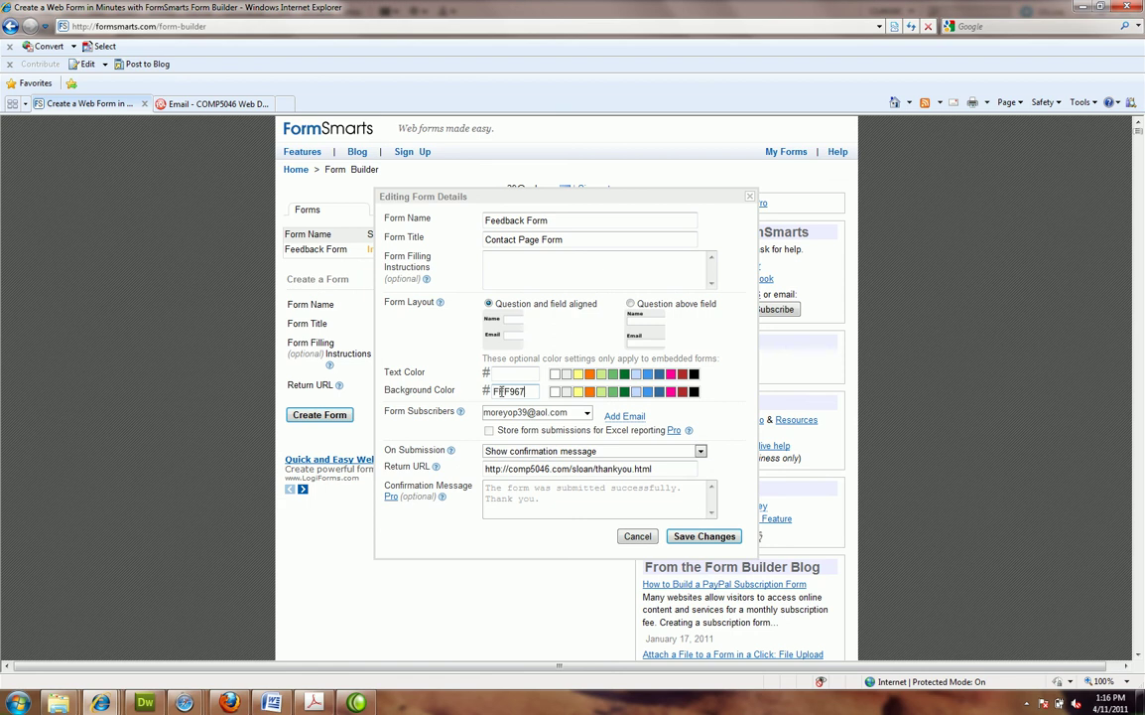
pyautogui.click(693, 374)
pyautogui.click(692, 537)
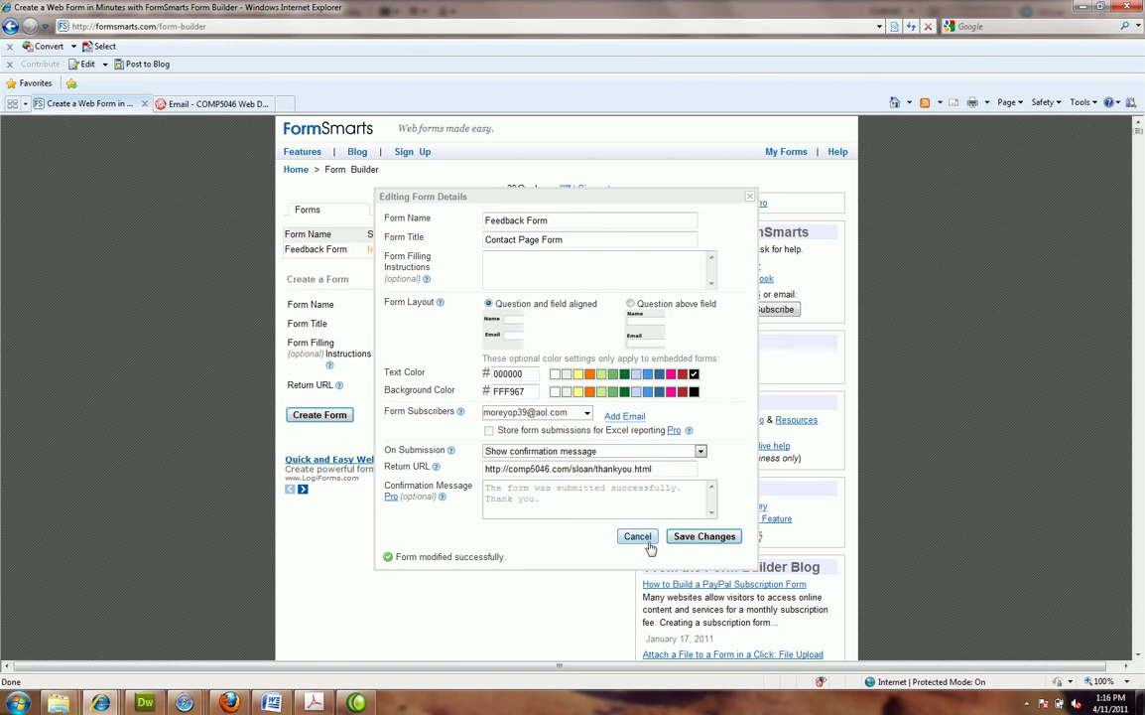
pyautogui.click(636, 538)
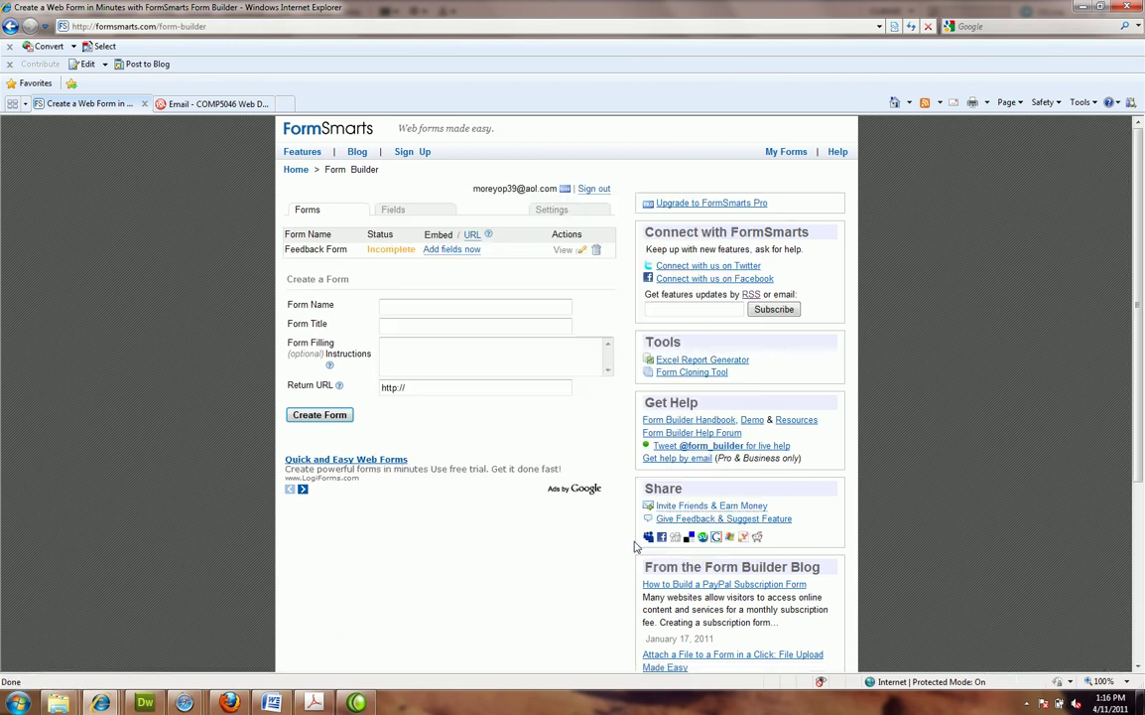
# Step: Start adding fields and choose Feedback Form as the form to edit
pyautogui.click(447, 250)
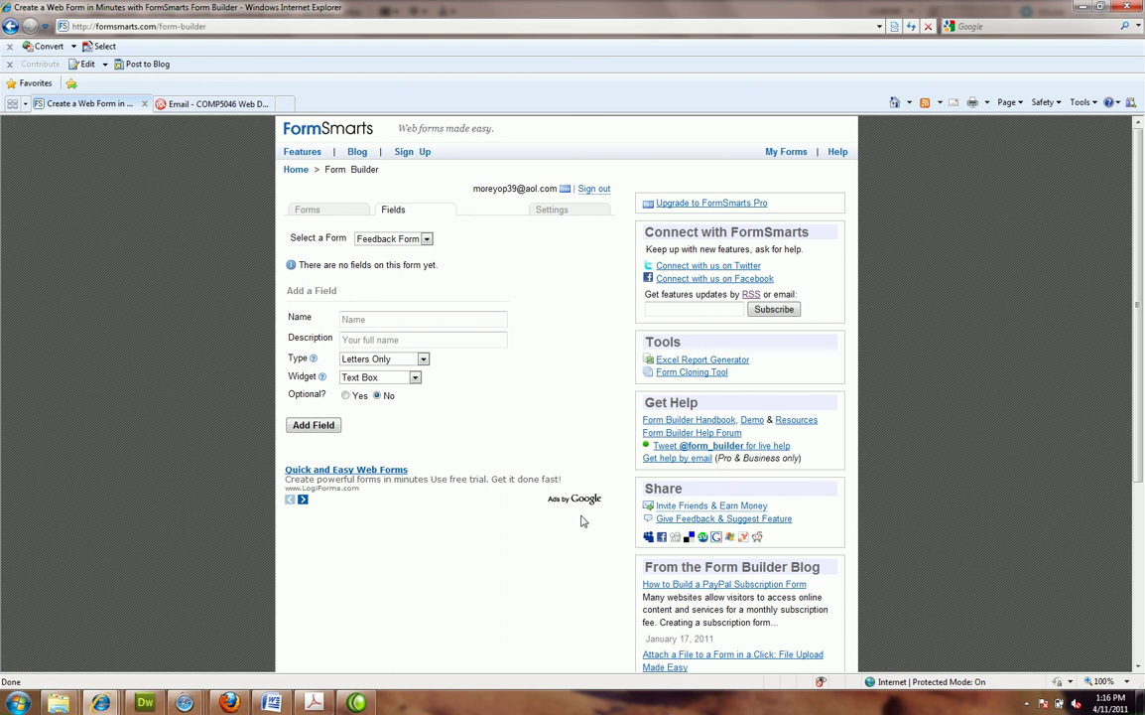
pyautogui.click(427, 239)
pyautogui.click(425, 251)
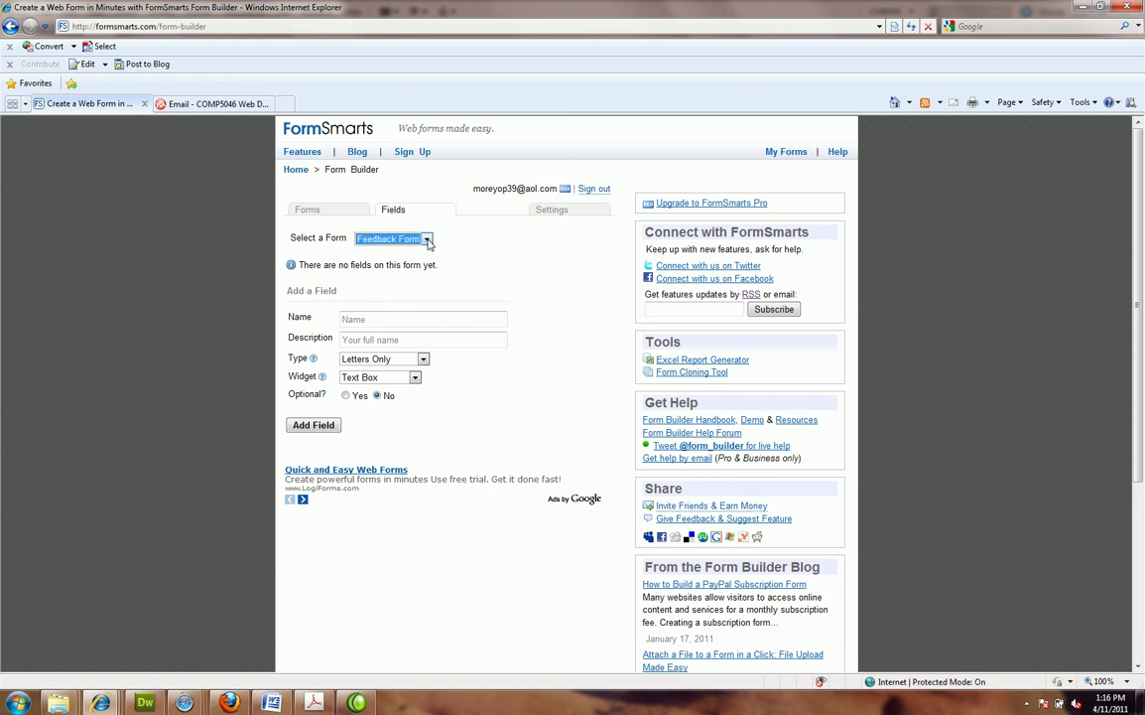
pyautogui.click(318, 426)
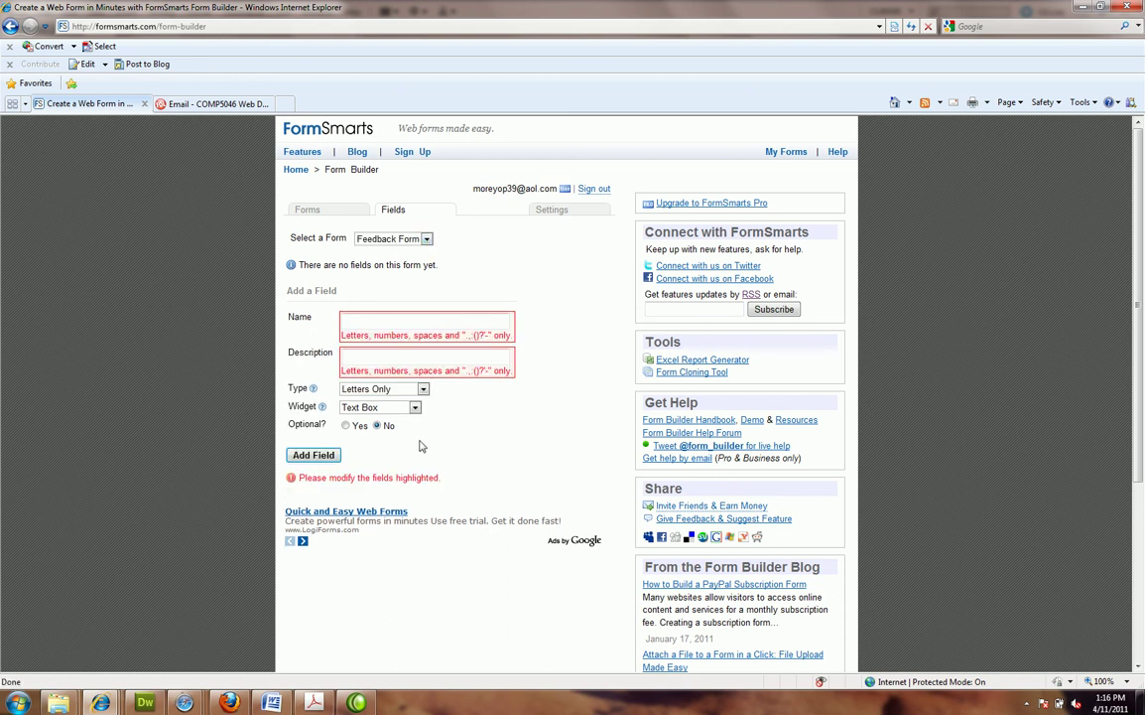
# Step: Add a text field named 'first name' with the description 'First Name'
pyautogui.click(360, 318)
pyautogui.write('first name')
pyautogui.click(380, 355)
pyautogui.write('first name')
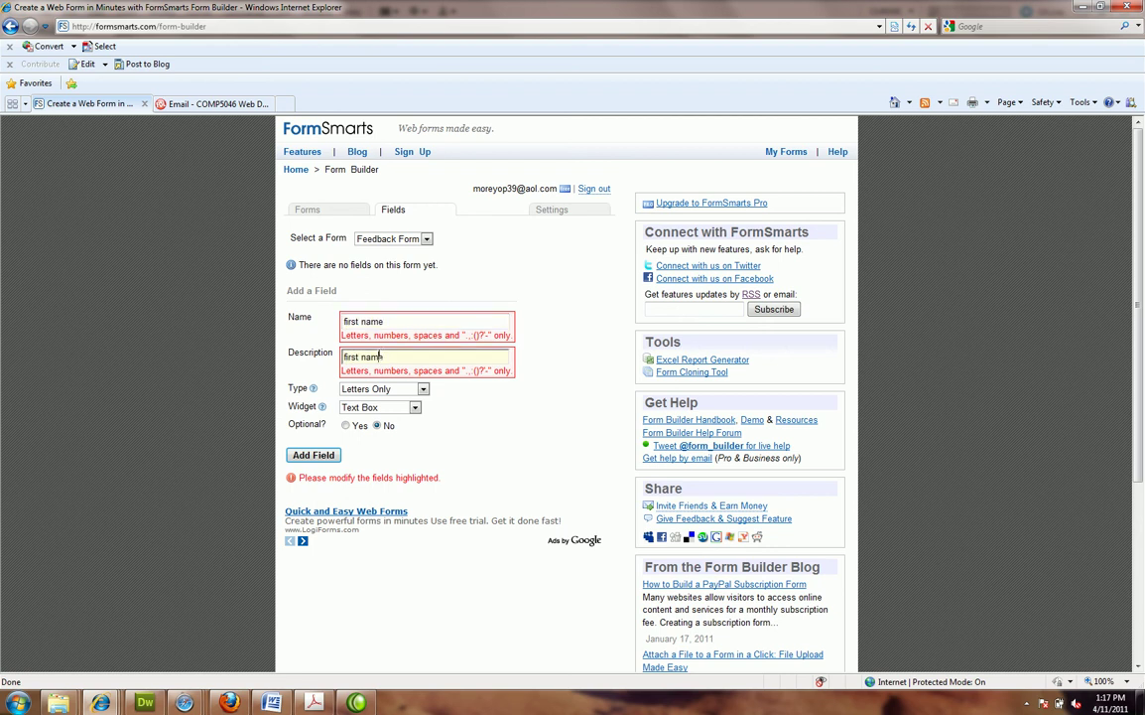
pyautogui.moveTo(381, 355); pyautogui.dragTo(305, 358)
pyautogui.write('FIRST')
pyautogui.press('BackSpace')
pyautogui.press('BackSpace')
pyautogui.press('BackSpace')
pyautogui.press('BackSpace')
pyautogui.press('BackSpace')
pyautogui.write('First Name')
pyautogui.click(314, 455)
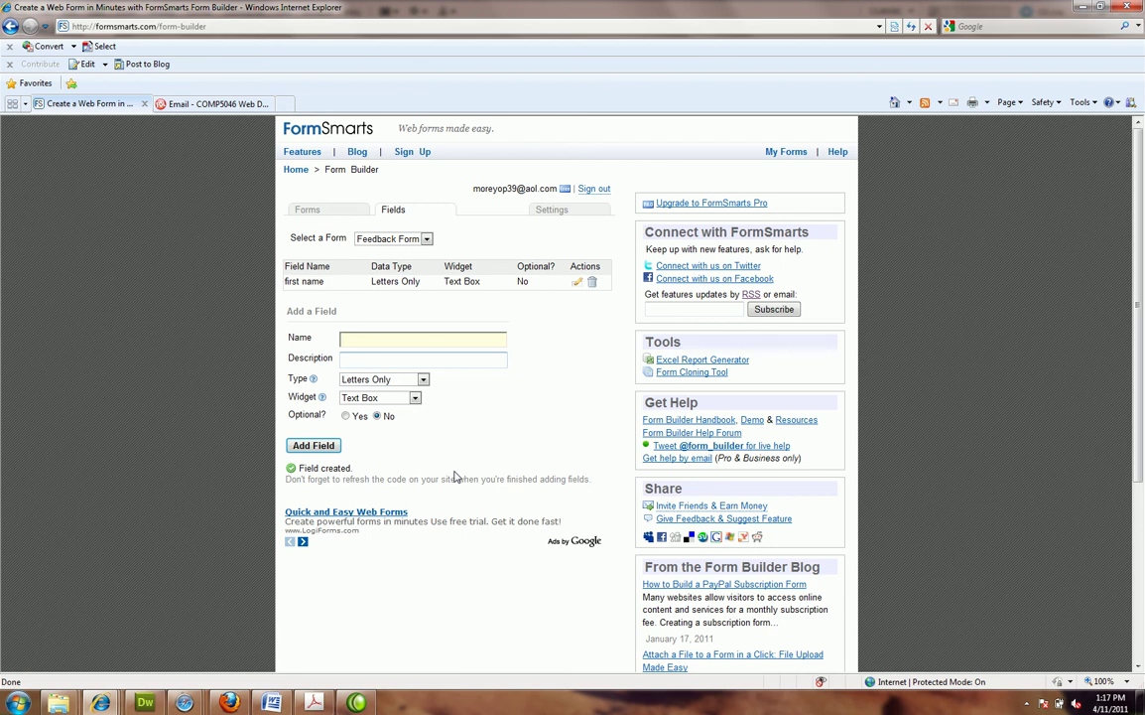
# Step: Add an 'email' field described as 'Email Address' using a single-line text box
pyautogui.write('email')
pyautogui.click(401, 360)
pyautogui.write('Em')
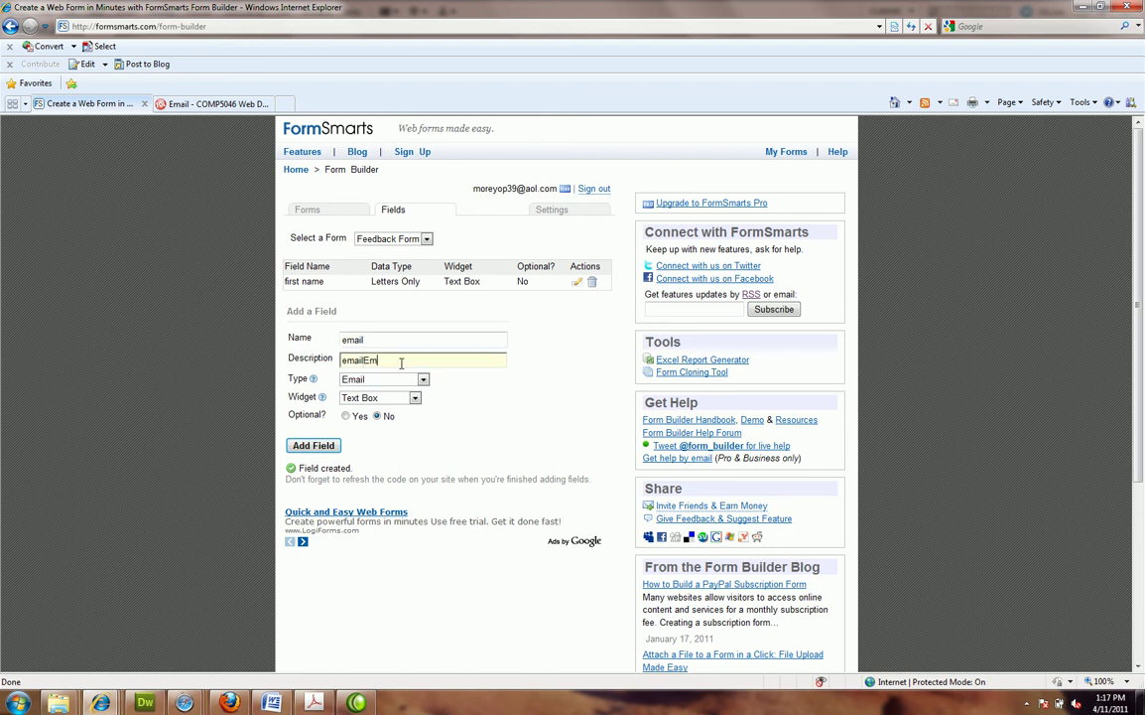
pyautogui.doubleClick(401, 362)
pyautogui.write('Email Address')
pyautogui.click(416, 398)
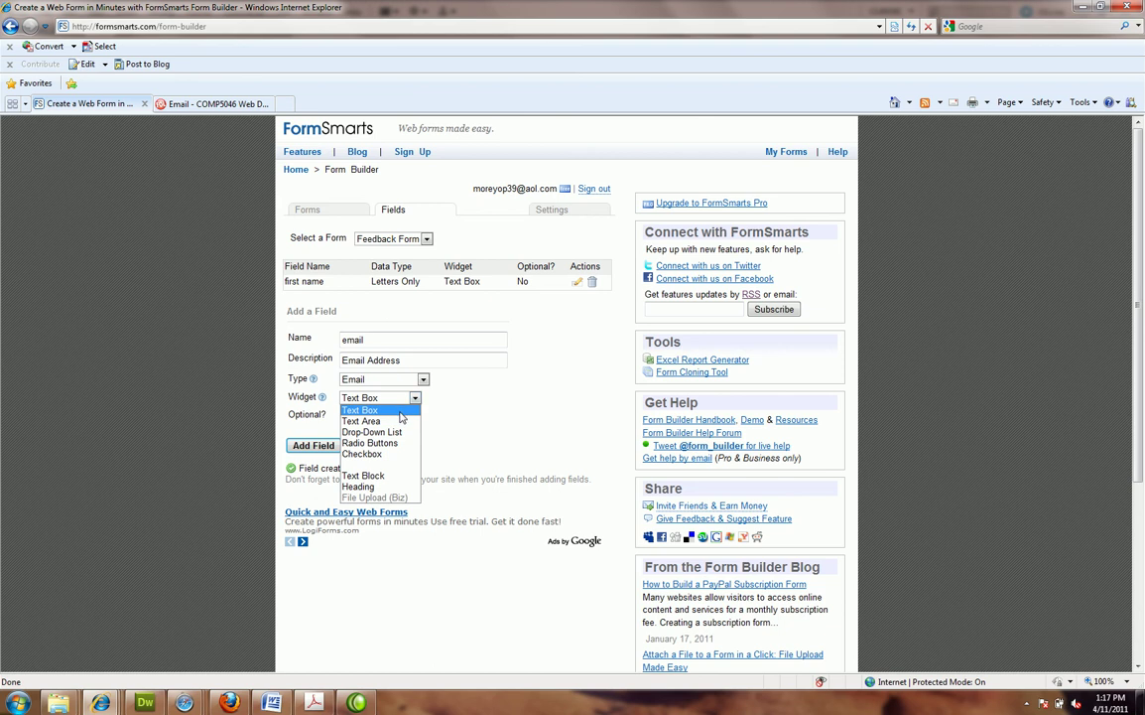
pyautogui.click(401, 415)
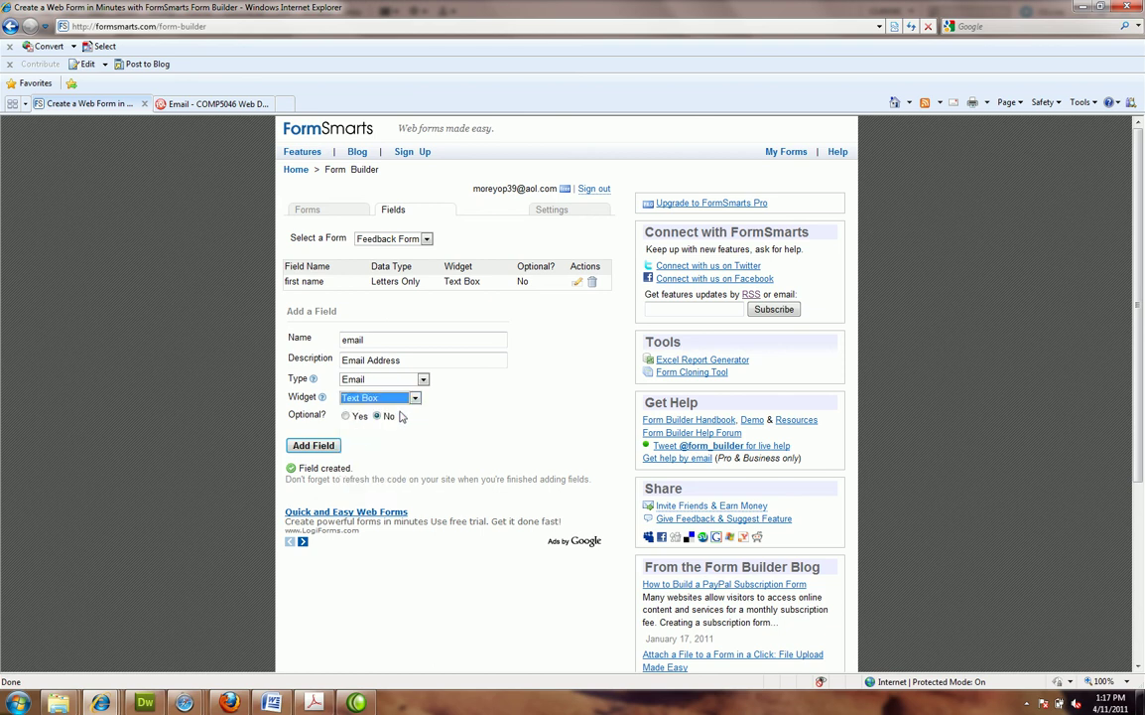
pyautogui.click(321, 446)
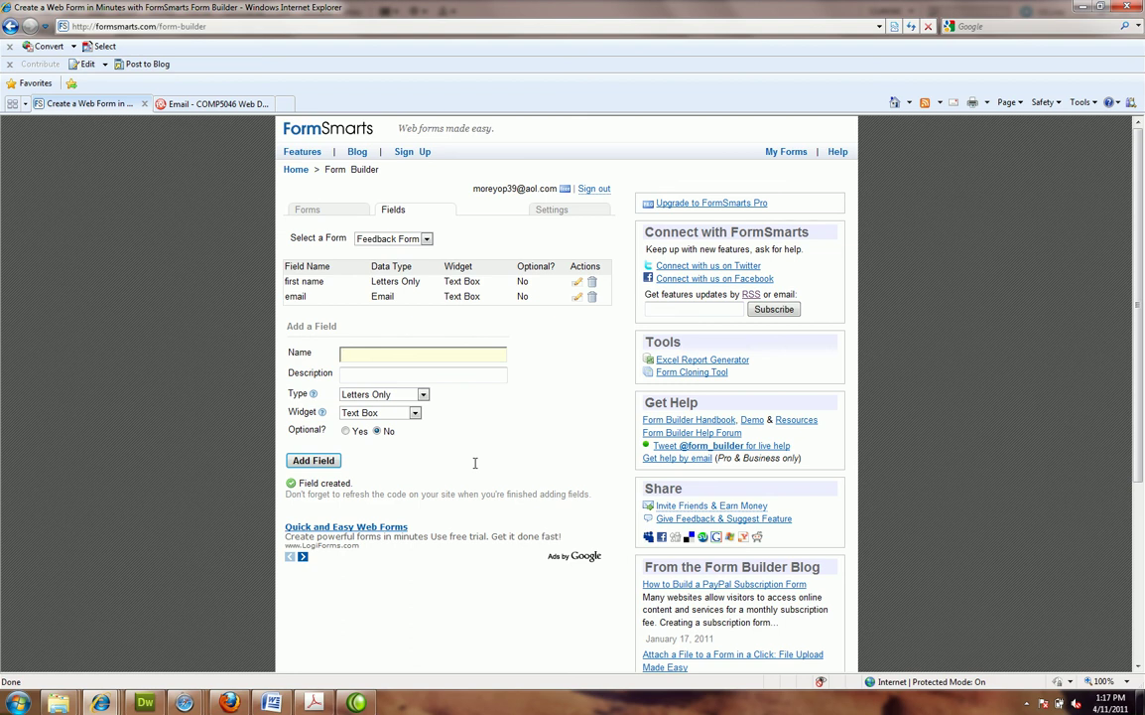
# Step: Add a 'Feedback' field, 'Give Us Feedback', accepting letters and numbers as a text area
pyautogui.write('Feedback')
pyautogui.press('Tab')
pyautogui.write('Give Us Feedback')
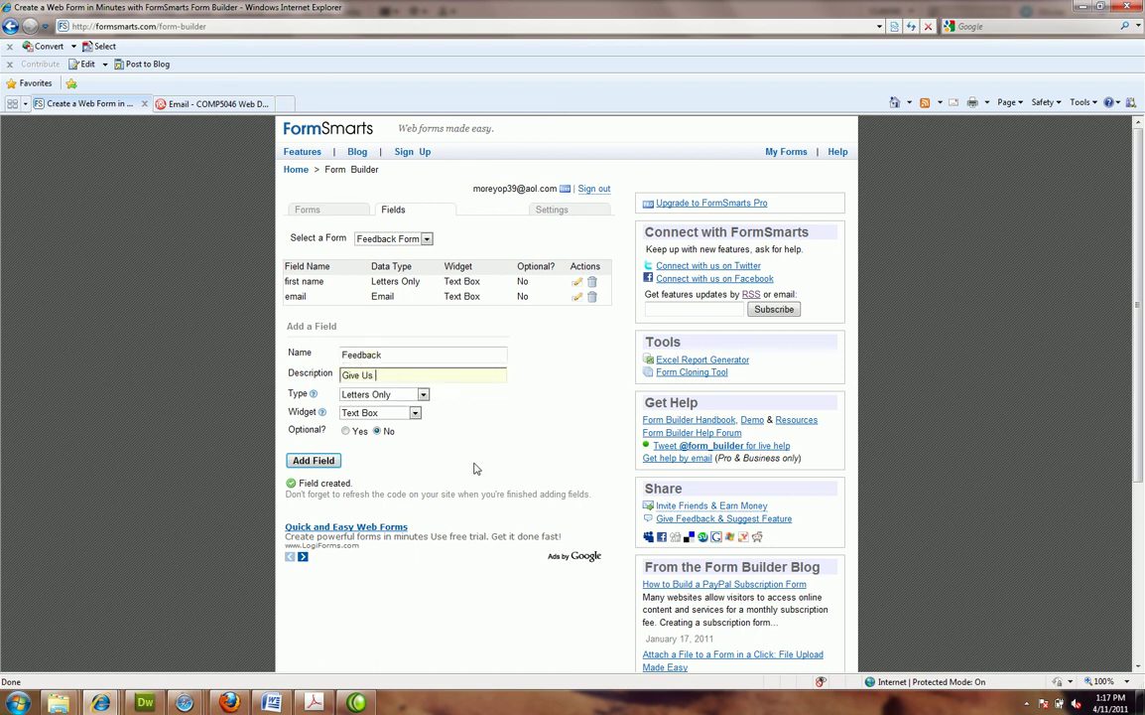
pyautogui.click(422, 395)
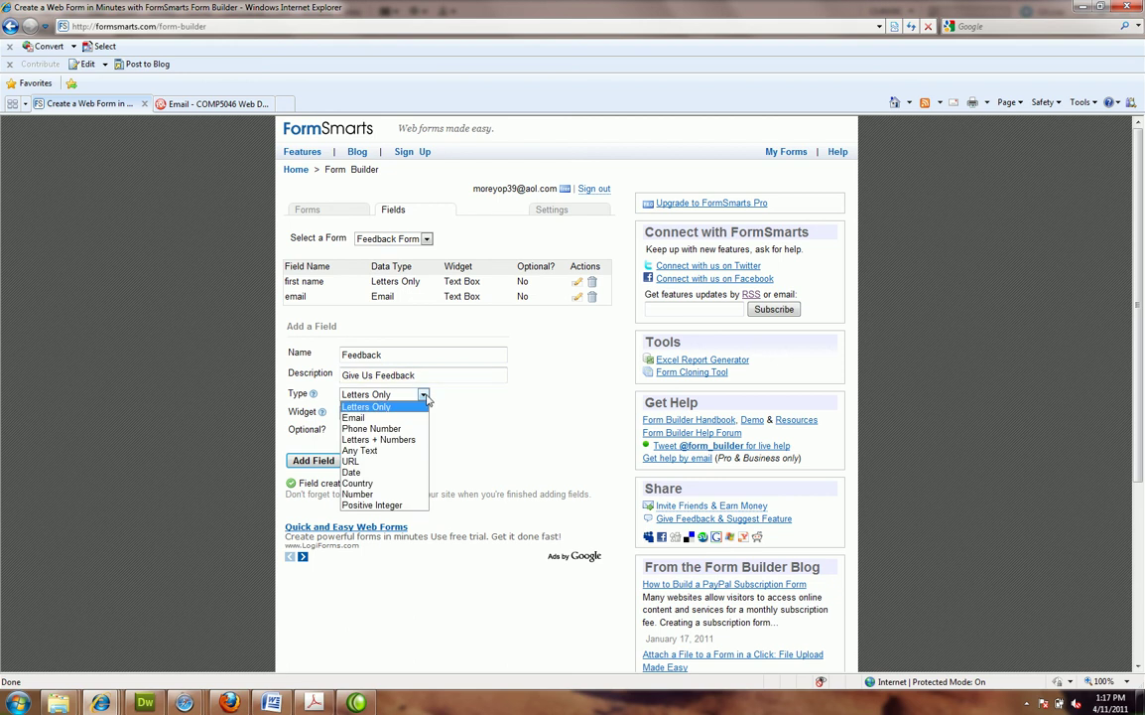
pyautogui.click(415, 438)
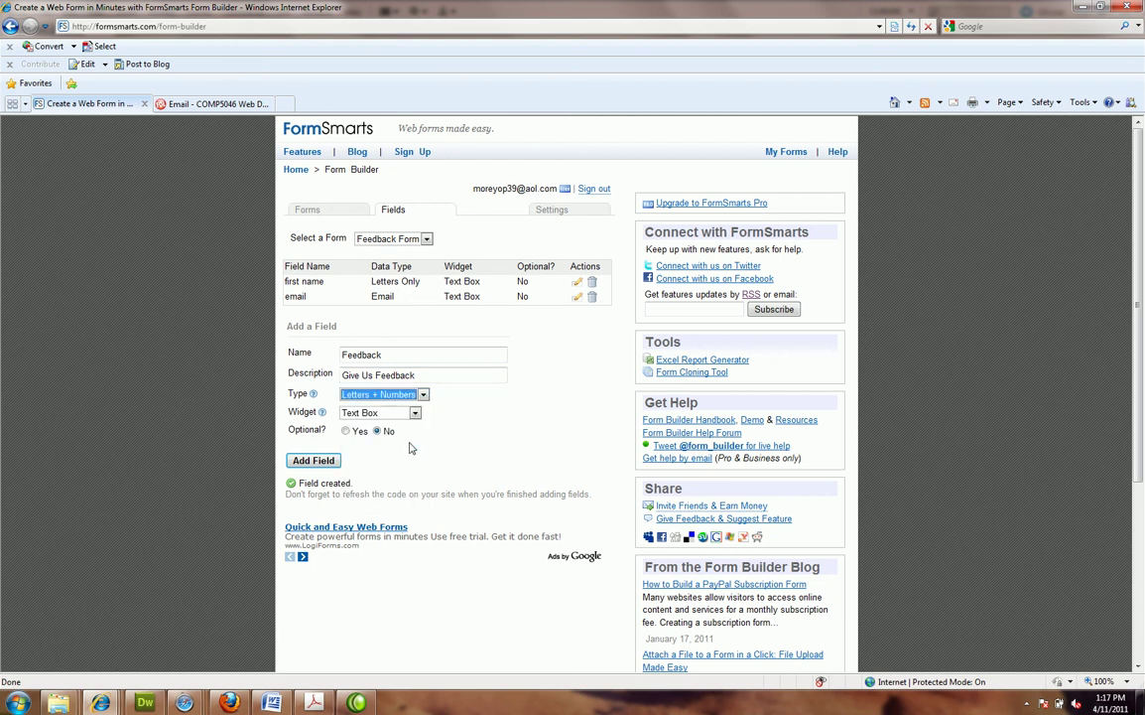
pyautogui.click(415, 413)
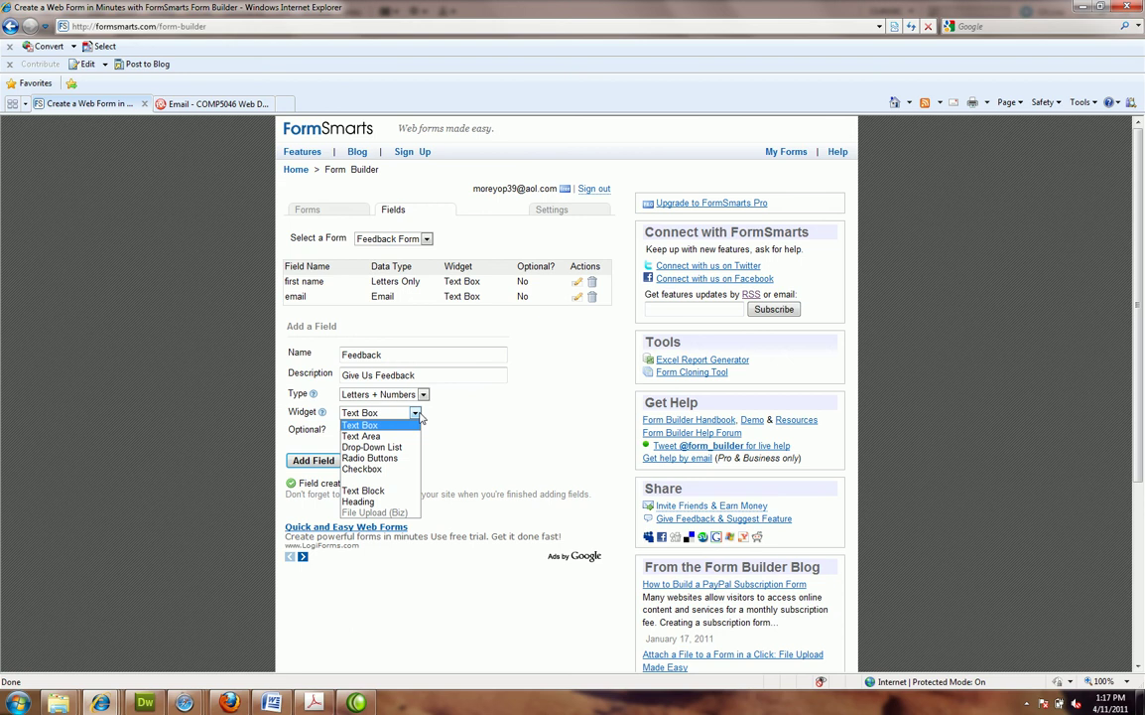
pyautogui.click(393, 436)
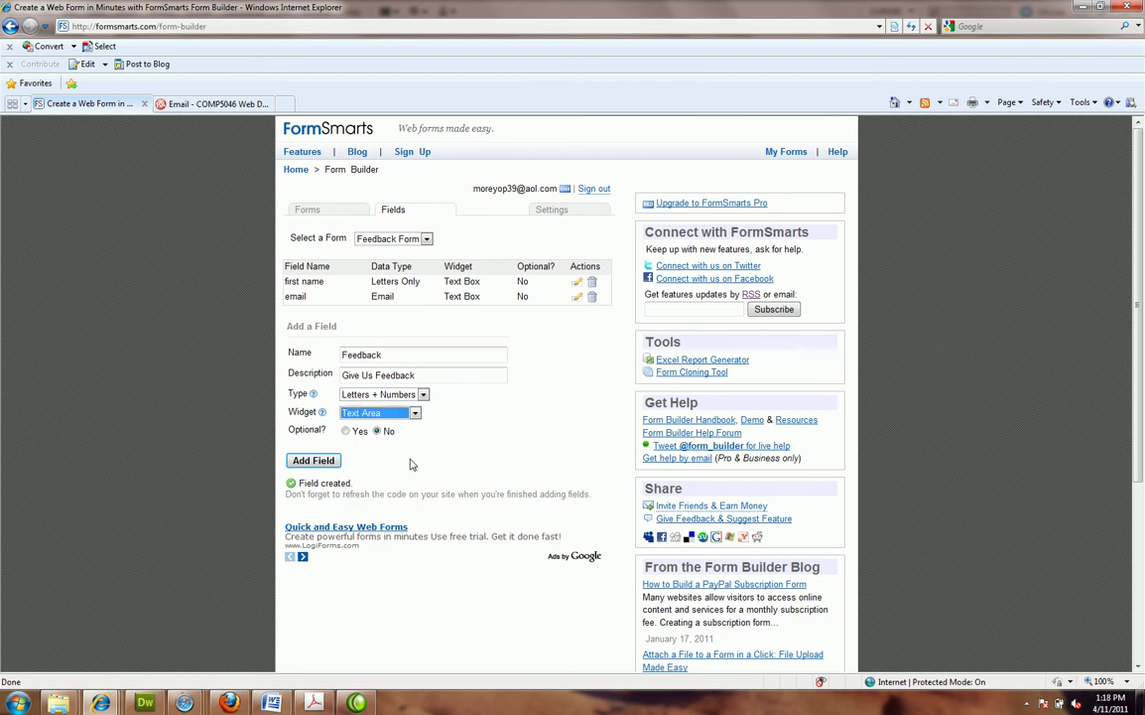
pyautogui.click(314, 460)
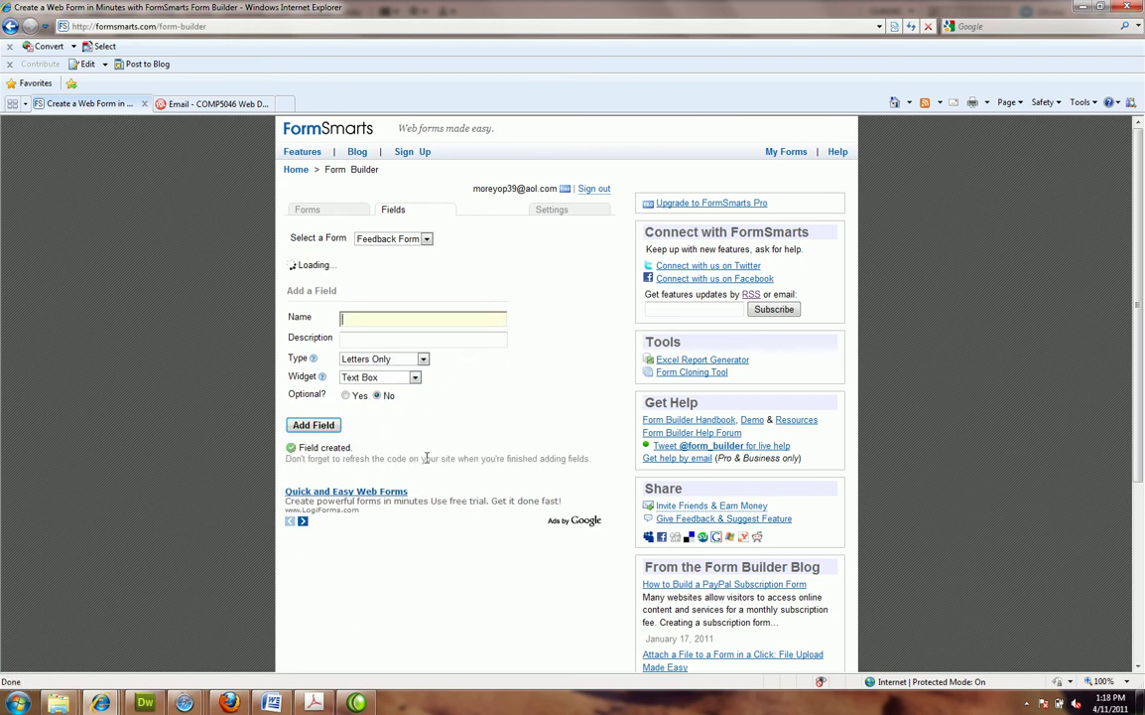
pyautogui.click(424, 410)
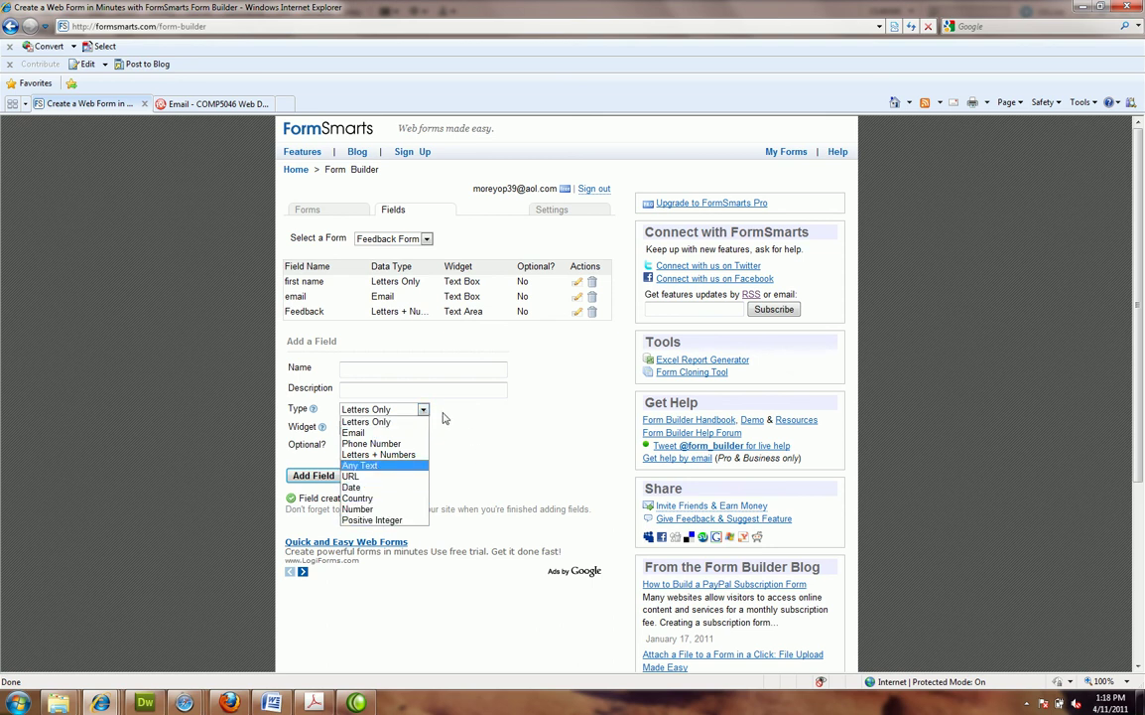
pyautogui.click(388, 369)
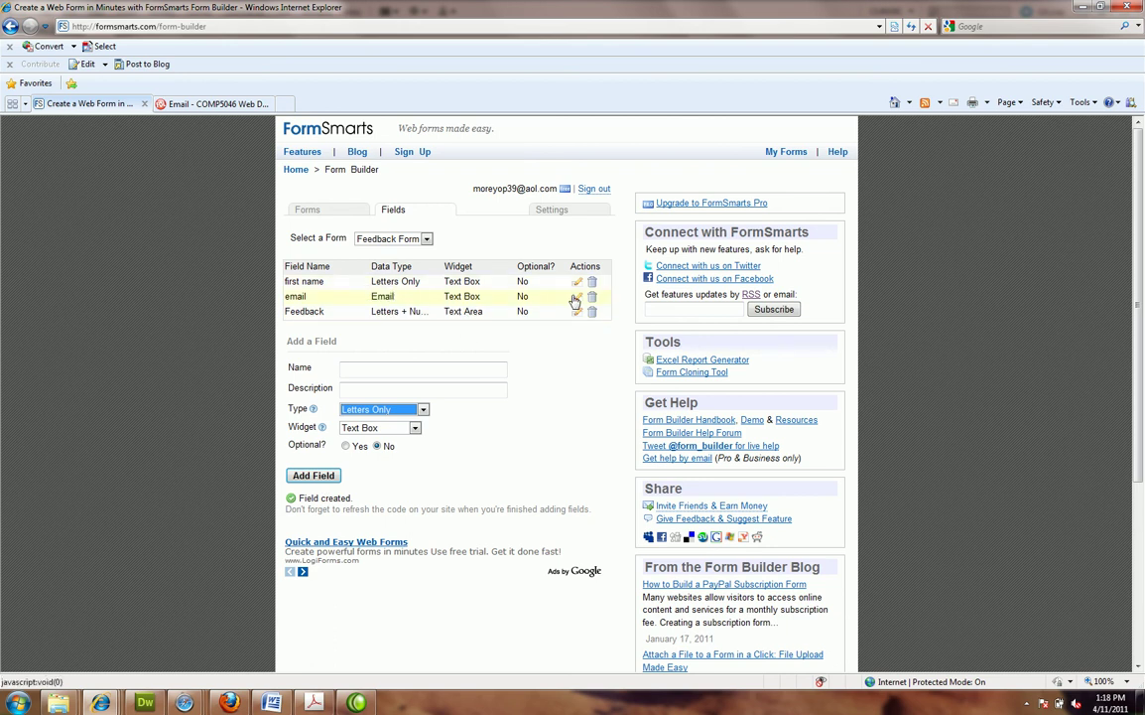
# Step: Copy the Feedback Form's iframe embed code from My Forms and switch back to Dreamweaver
pyautogui.click(296, 170)
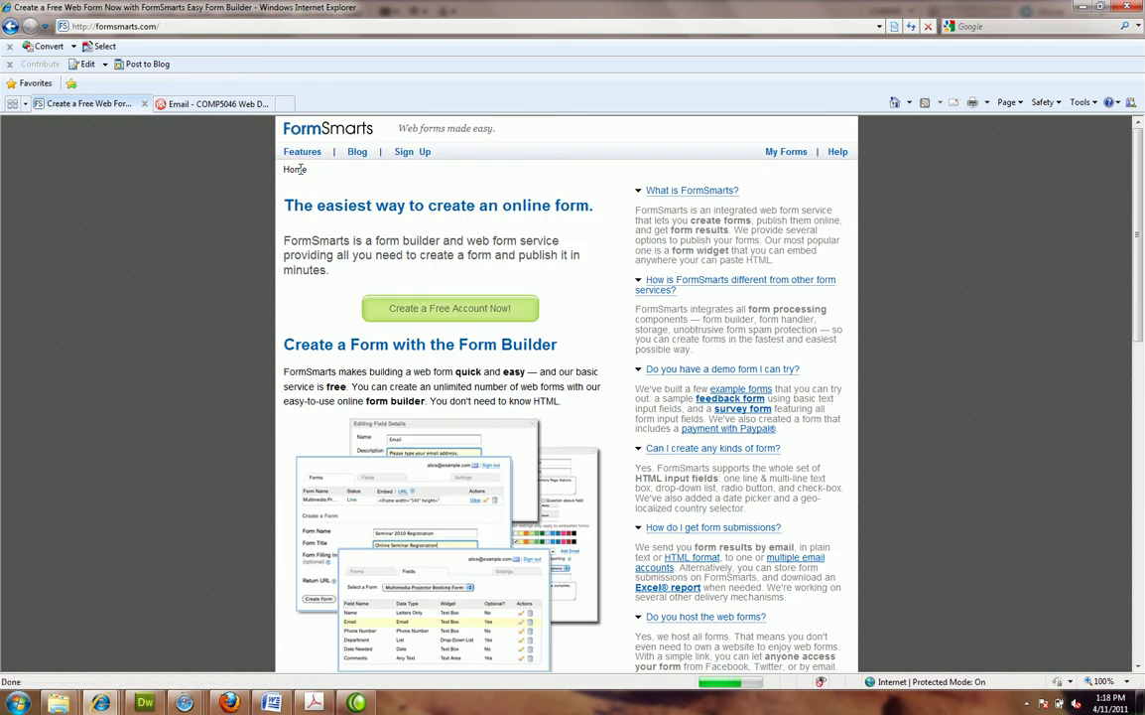
pyautogui.click(773, 150)
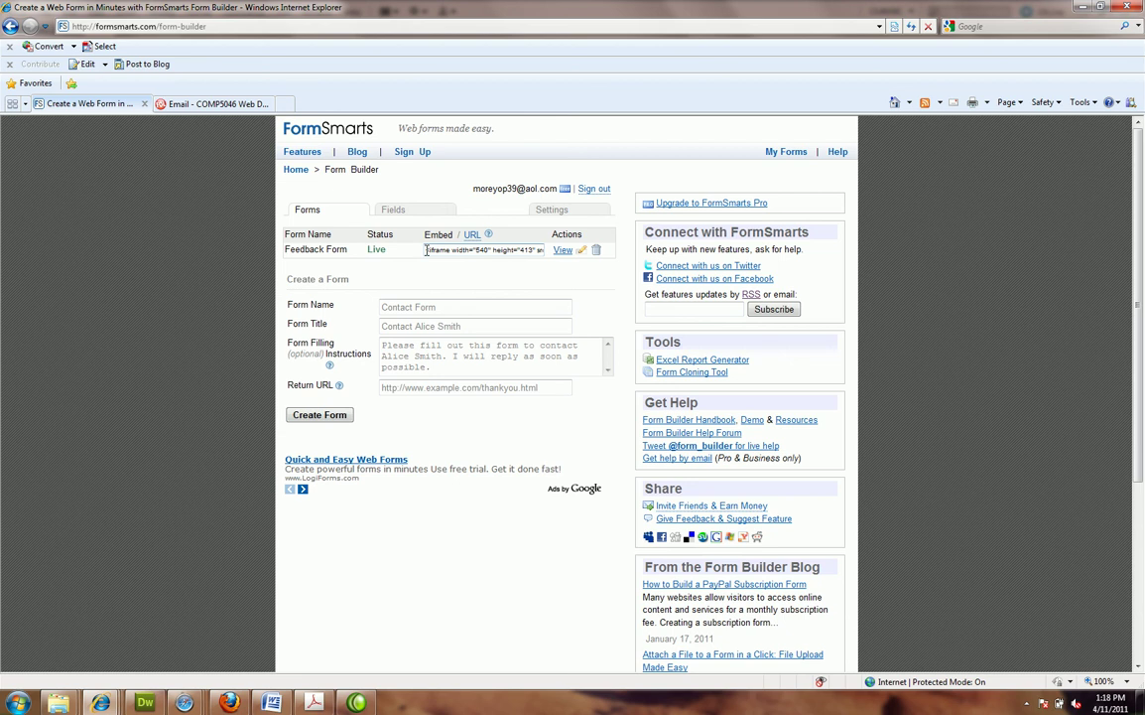
pyautogui.click(426, 250)
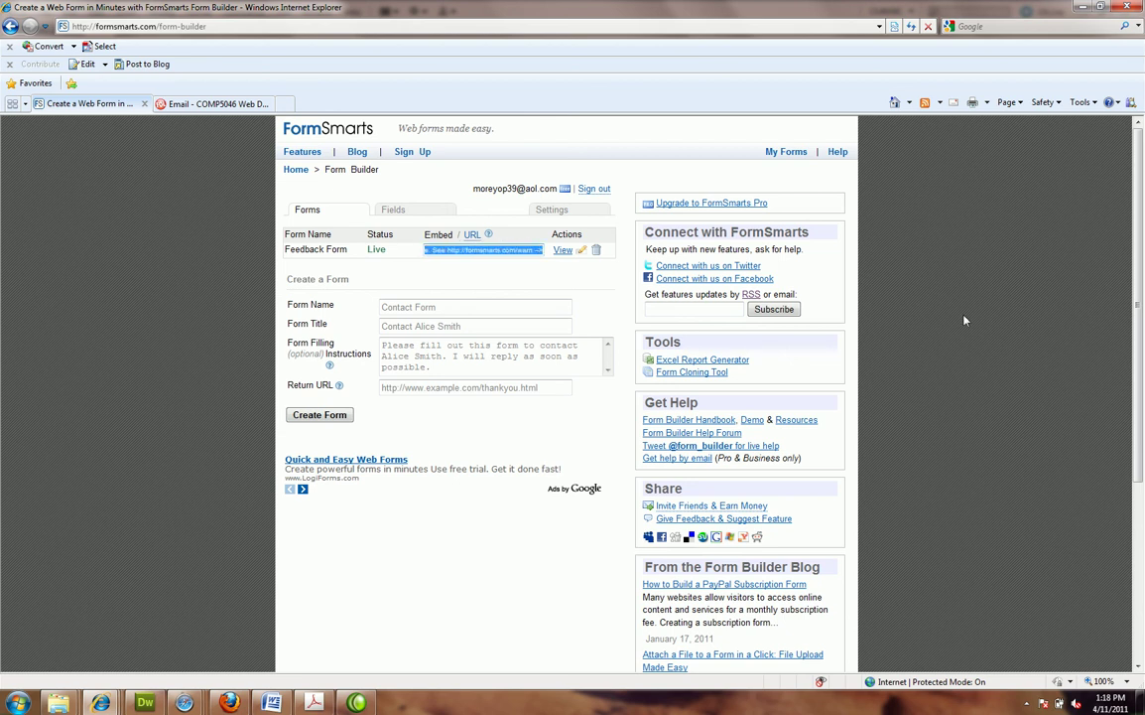
pyautogui.rightClick(469, 252)
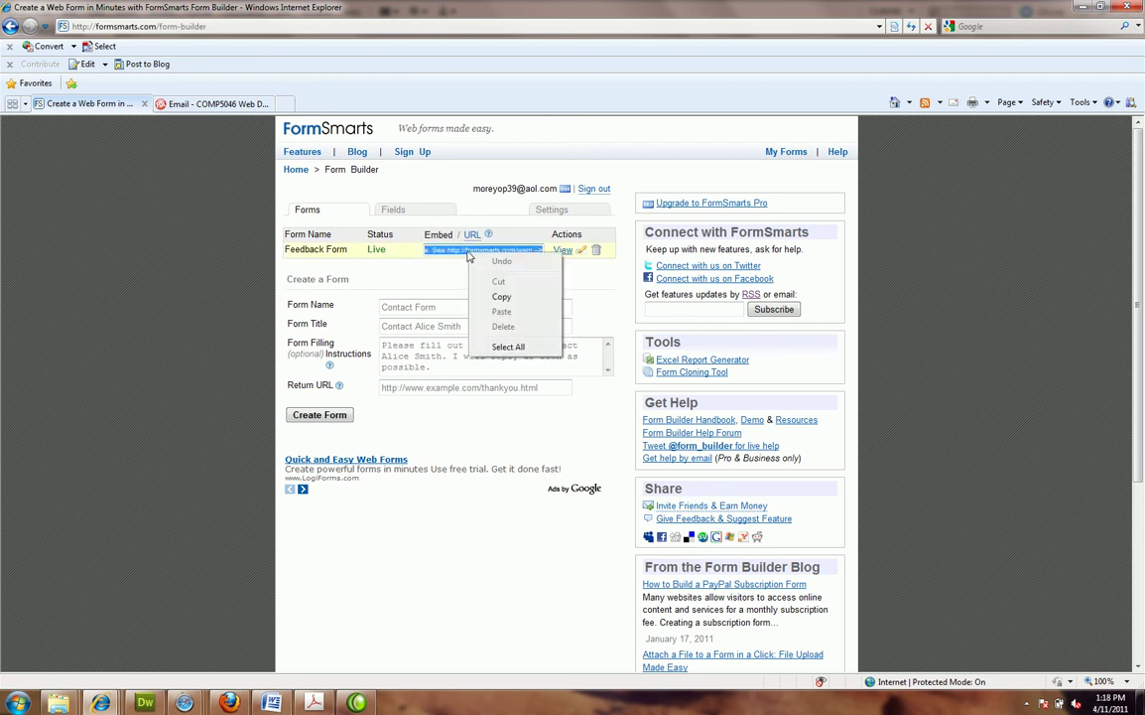
pyautogui.click(502, 298)
pyautogui.rightClick(452, 253)
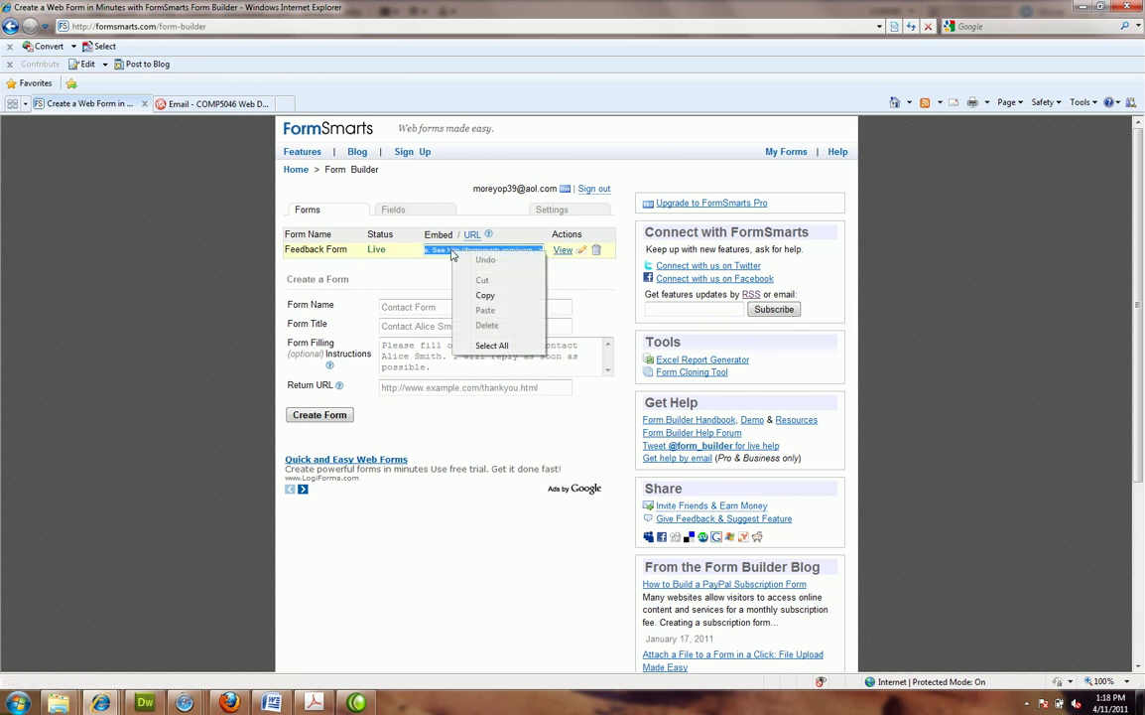
pyautogui.click(485, 295)
pyautogui.click(337, 521)
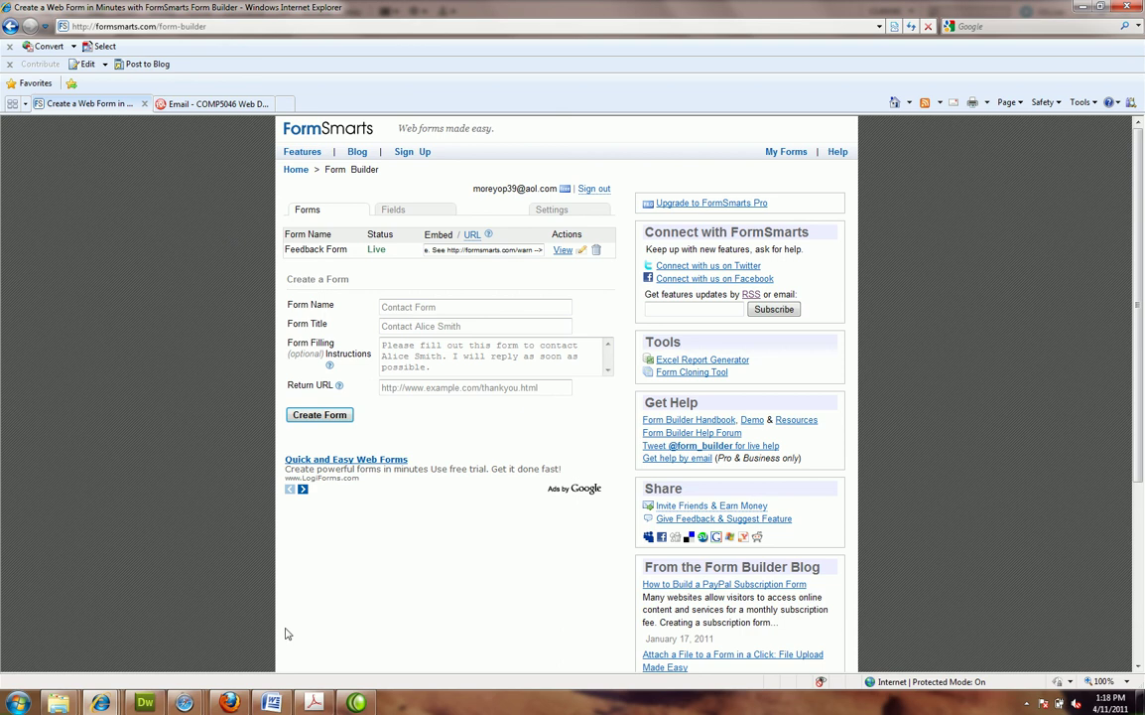
pyautogui.click(227, 705)
pyautogui.moveTo(227, 705); pyautogui.dragTo(146, 705)
# Step: Replace the empty paragraphs after the contact form with the pasted FormSmarts embed code
pyautogui.click(146, 705)
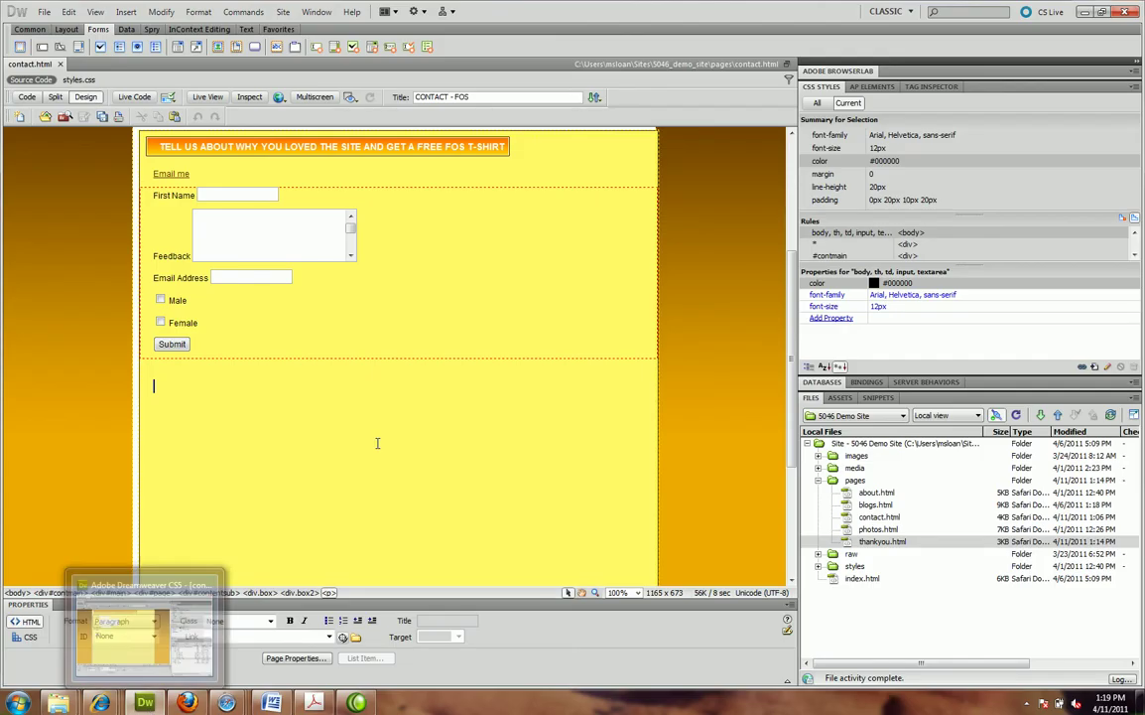
pyautogui.click(156, 386)
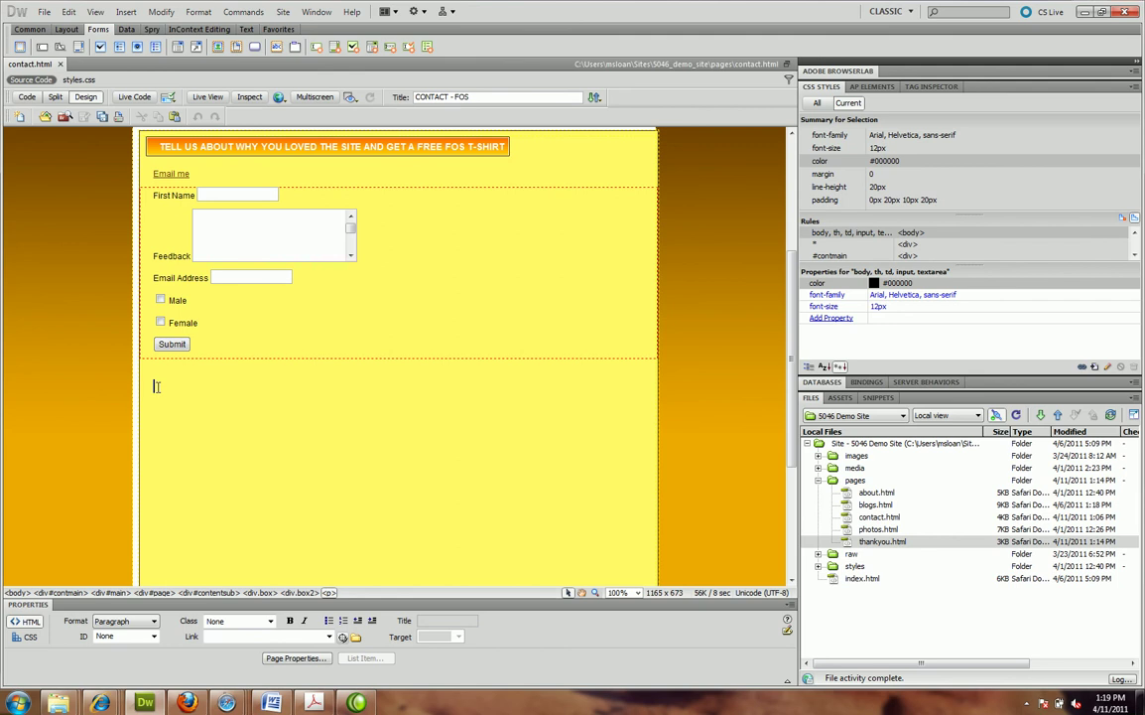
pyautogui.click(27, 96)
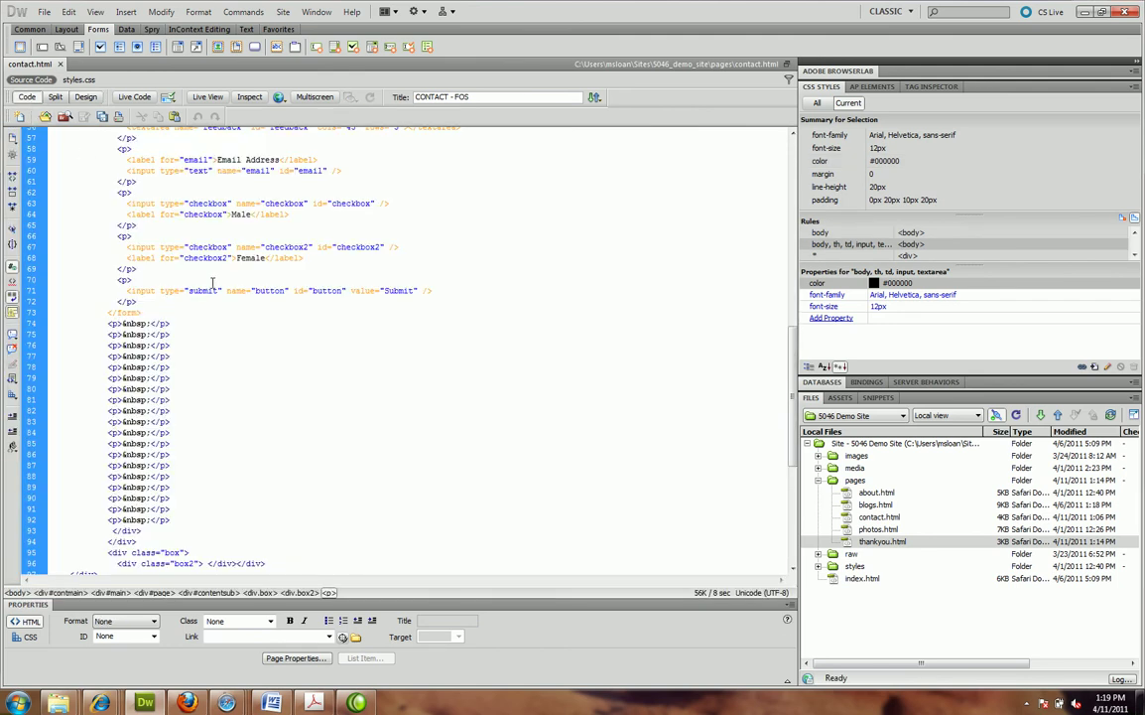
pyautogui.moveTo(170, 520); pyautogui.dragTo(109, 323)
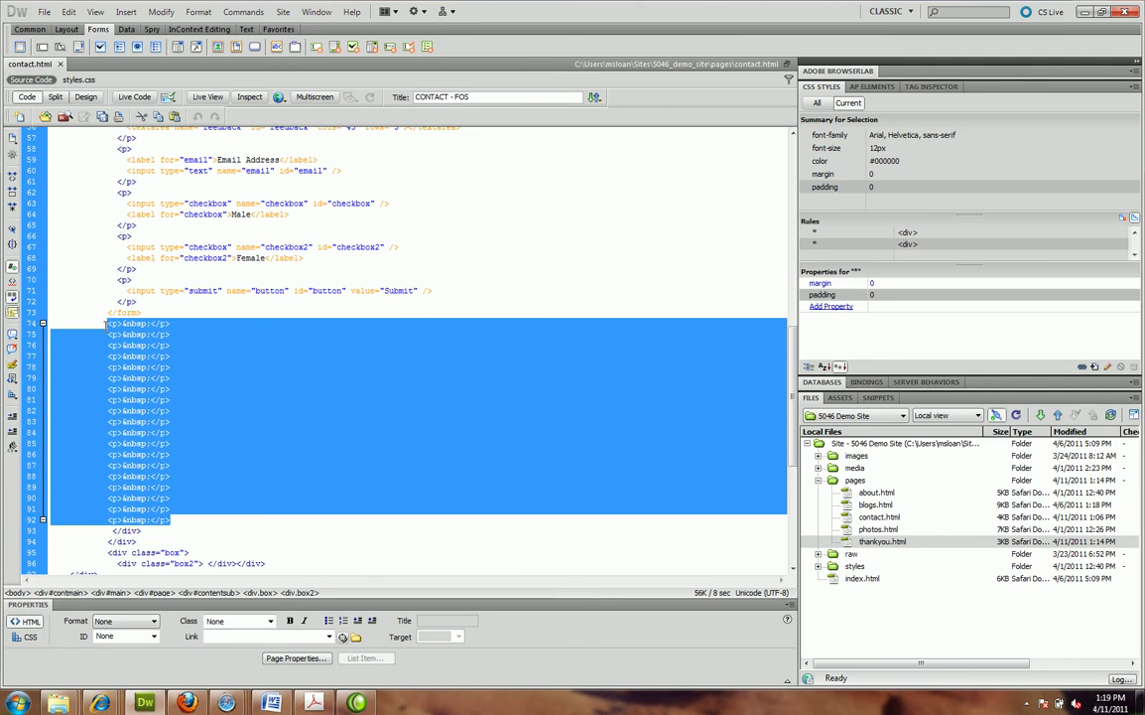
pyautogui.press('Delete')
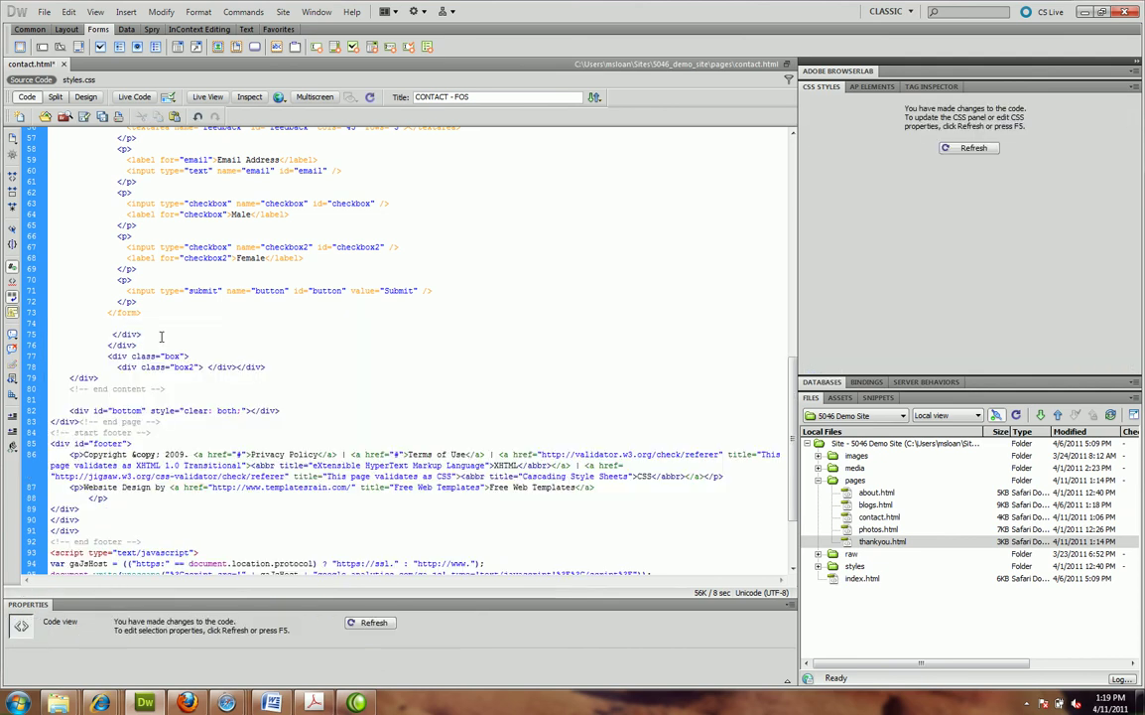
pyautogui.hotkey('ctrl', 'v')
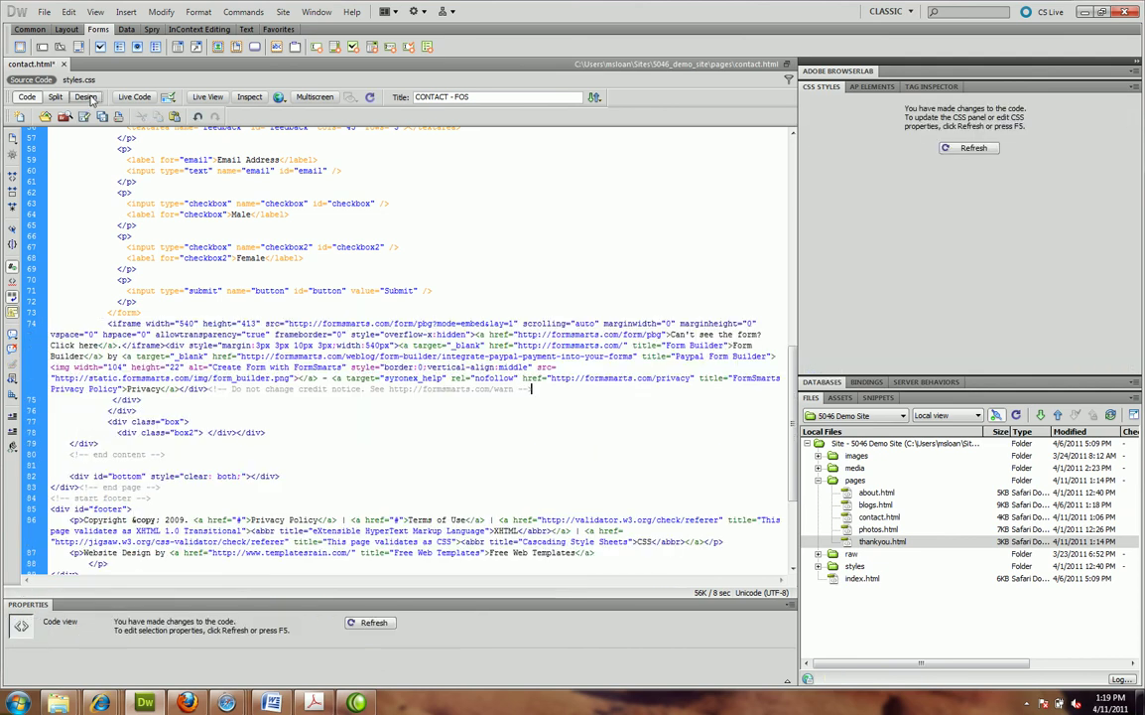
pyautogui.click(86, 96)
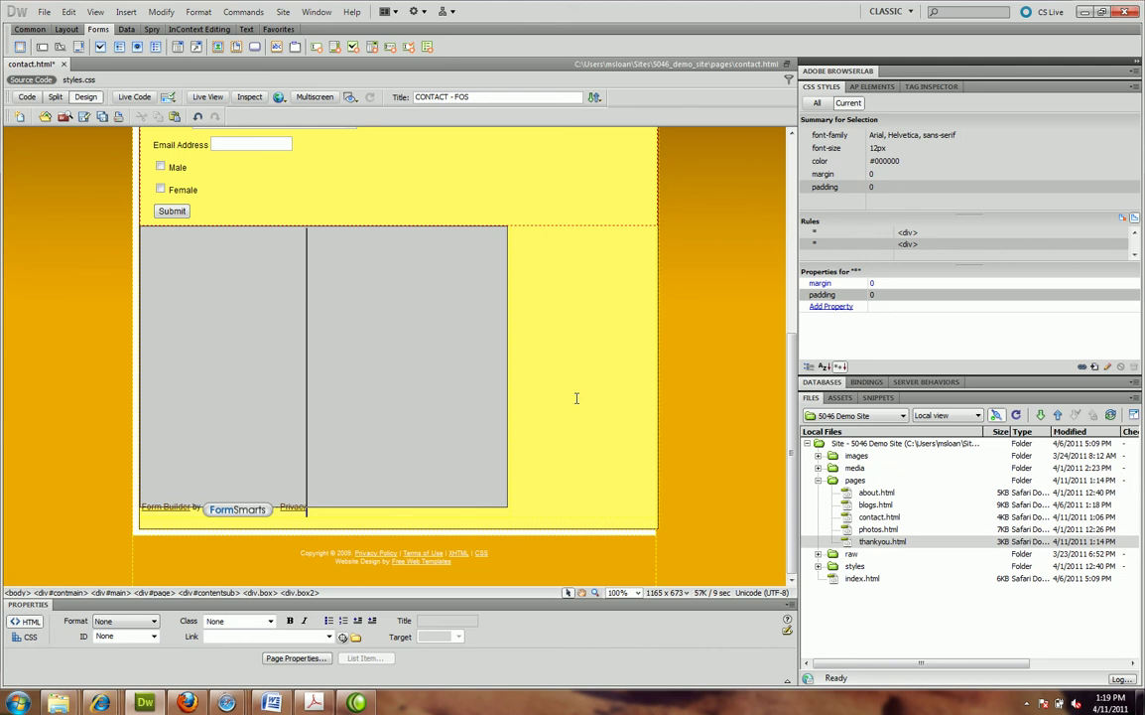
# Step: Preview contact.html in Live View and inspect the embedded form's iframe markup
pyautogui.click(212, 98)
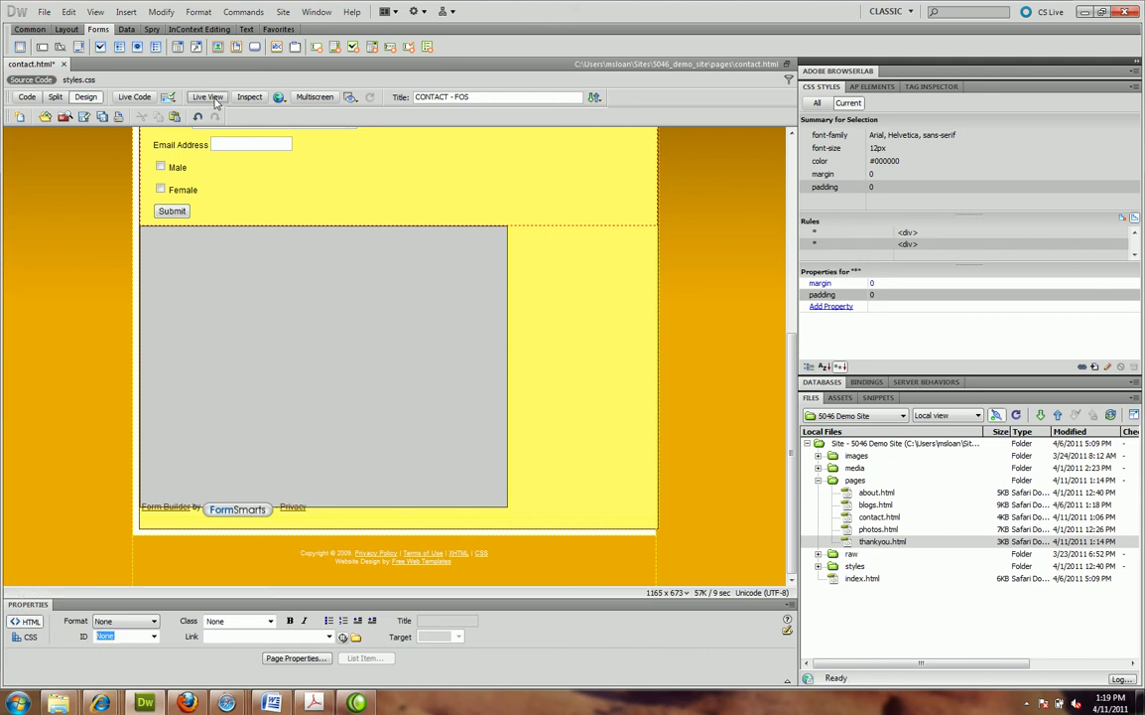
pyautogui.scroll(-5, 524, 380)
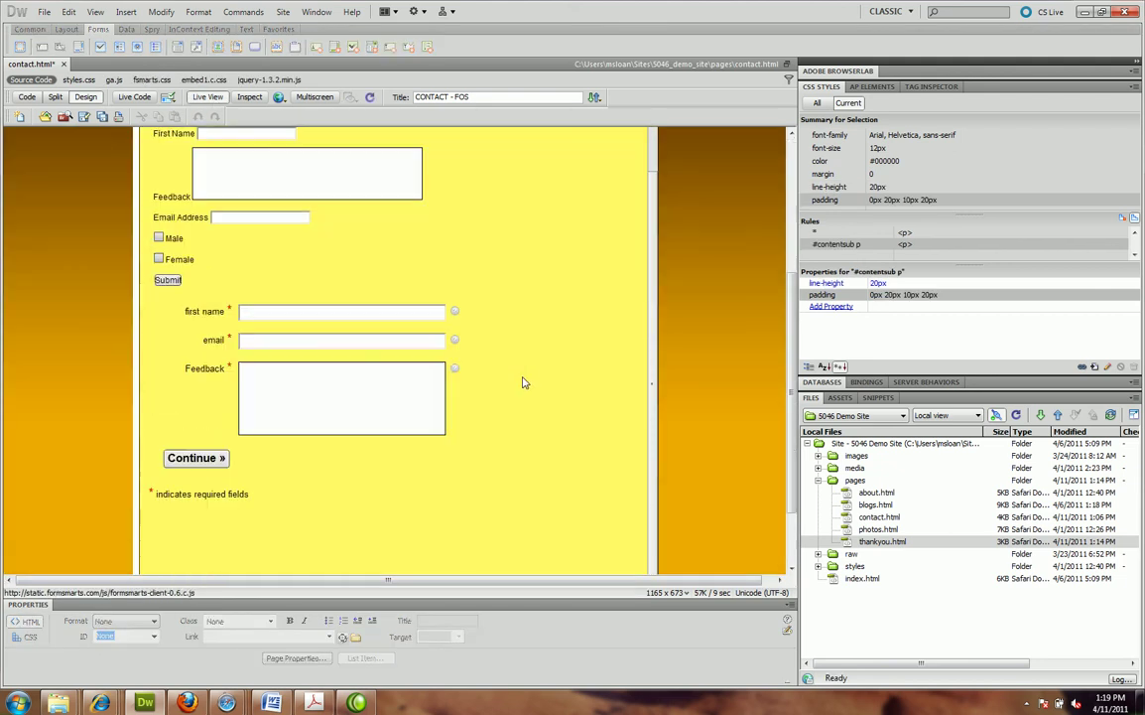
pyautogui.scroll(1, 524, 382)
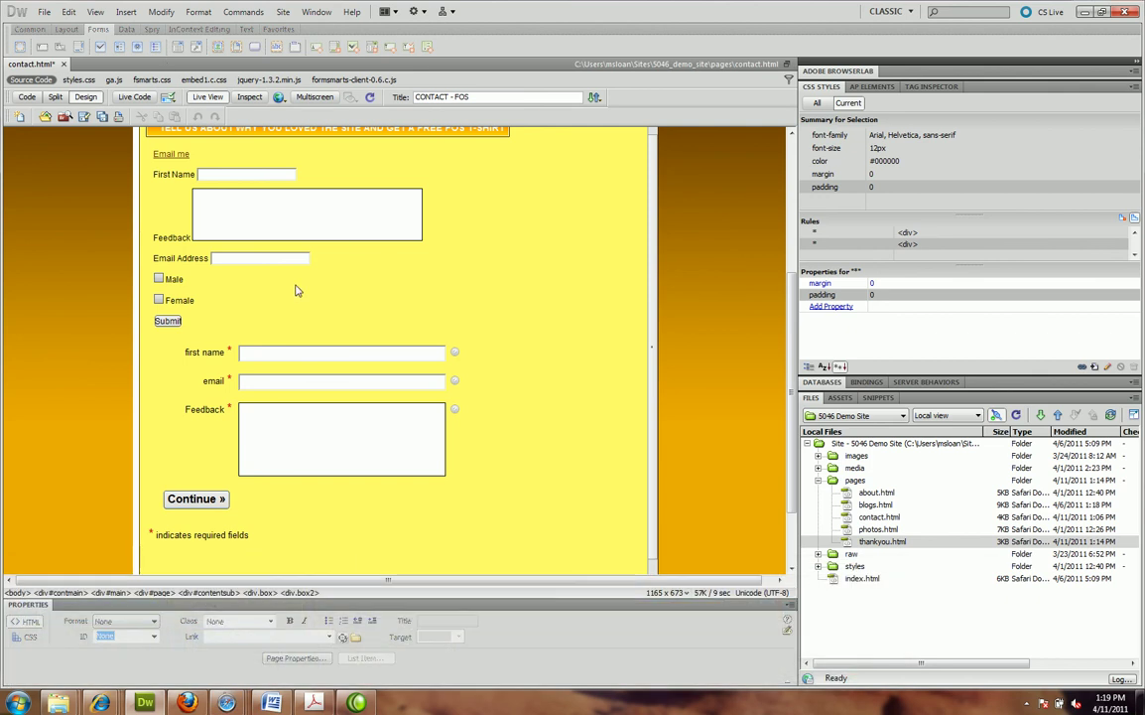
pyautogui.click(297, 411)
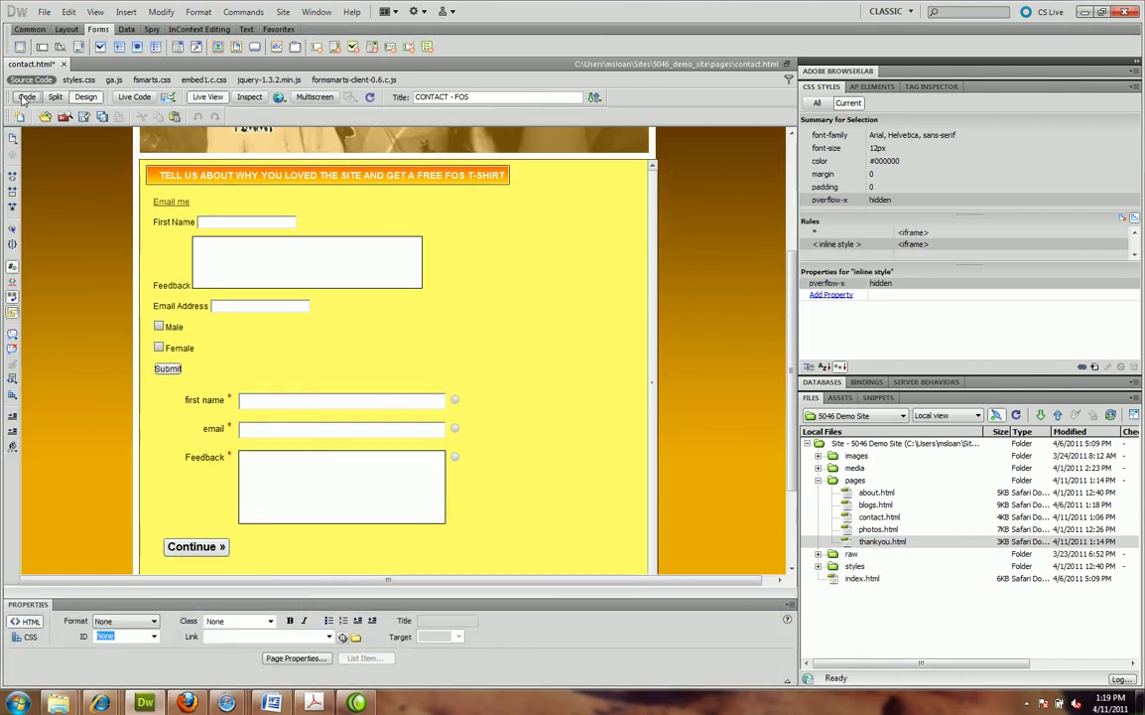
pyautogui.click(25, 98)
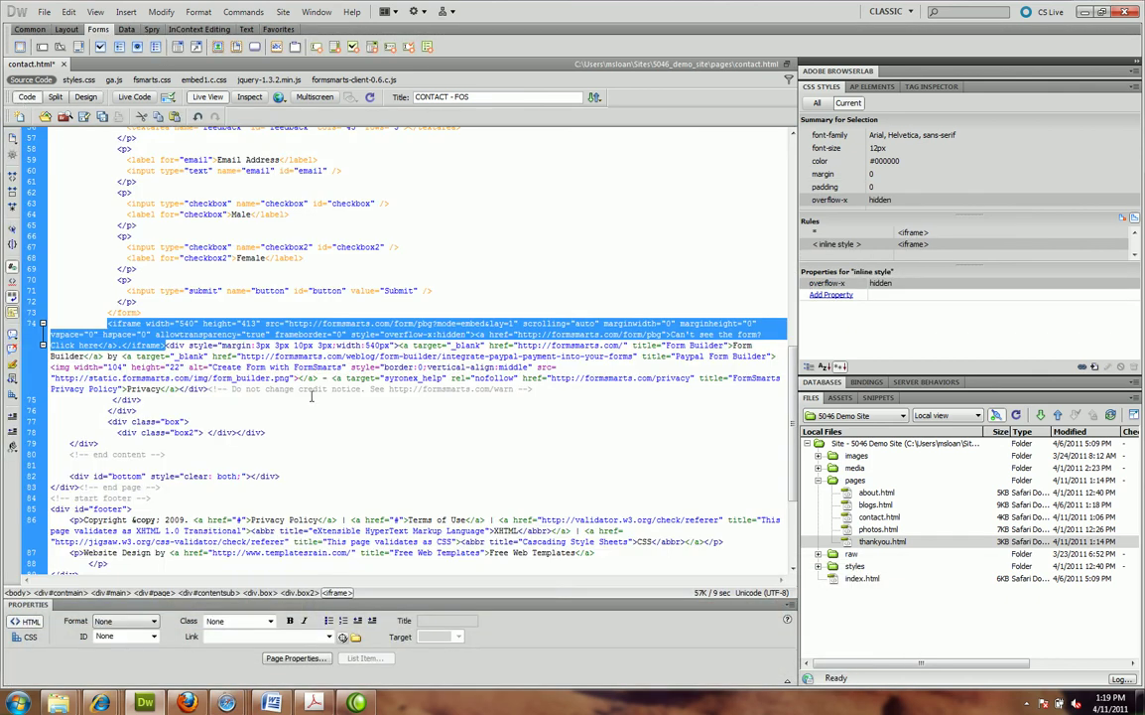
pyautogui.click(136, 344)
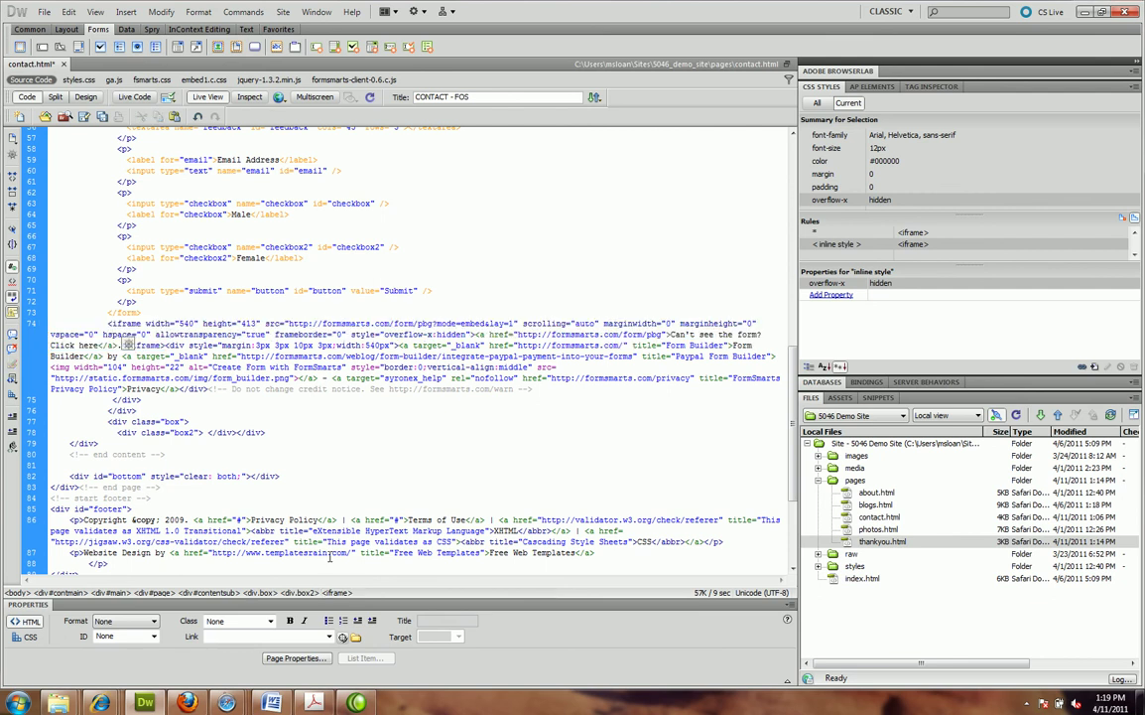
# Step: Save the Feedback Form's details and review its Fields and Settings tabs
pyautogui.moveTo(101, 702)
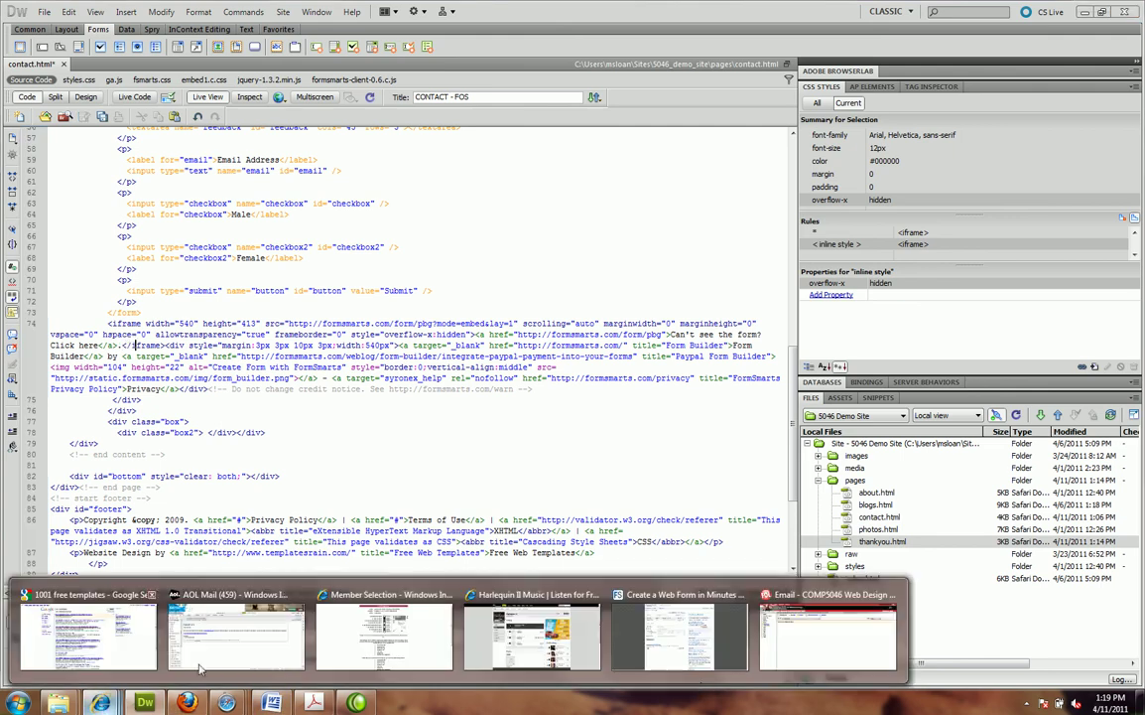
pyautogui.click(680, 635)
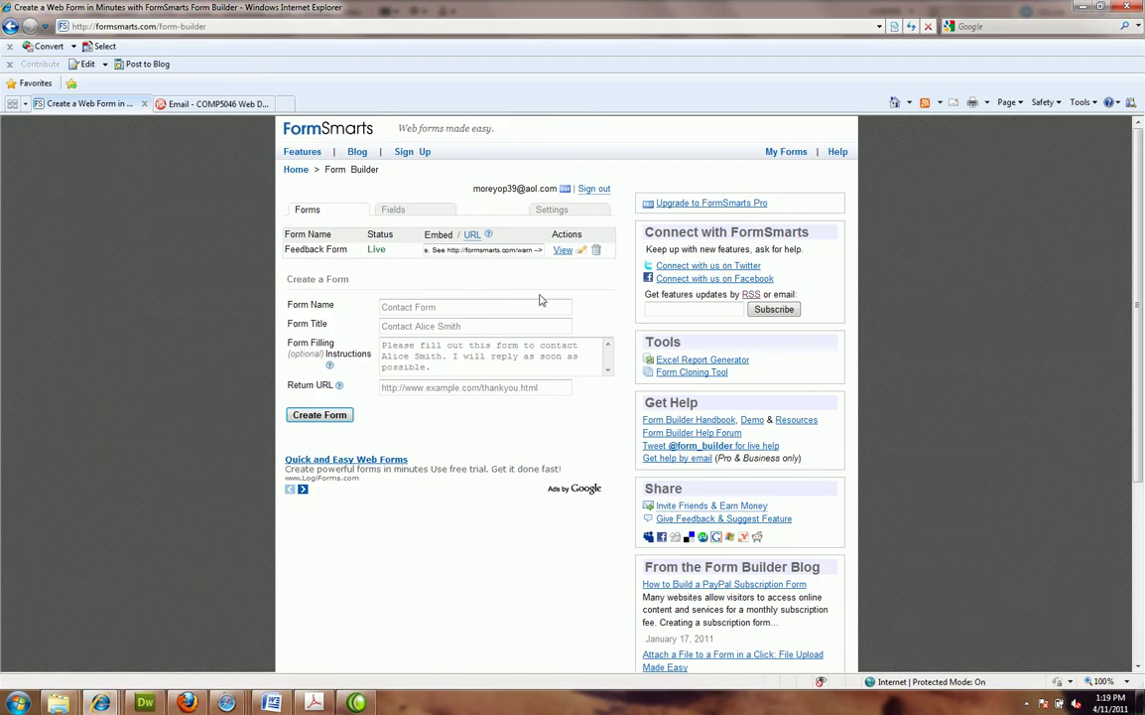
pyautogui.click(581, 250)
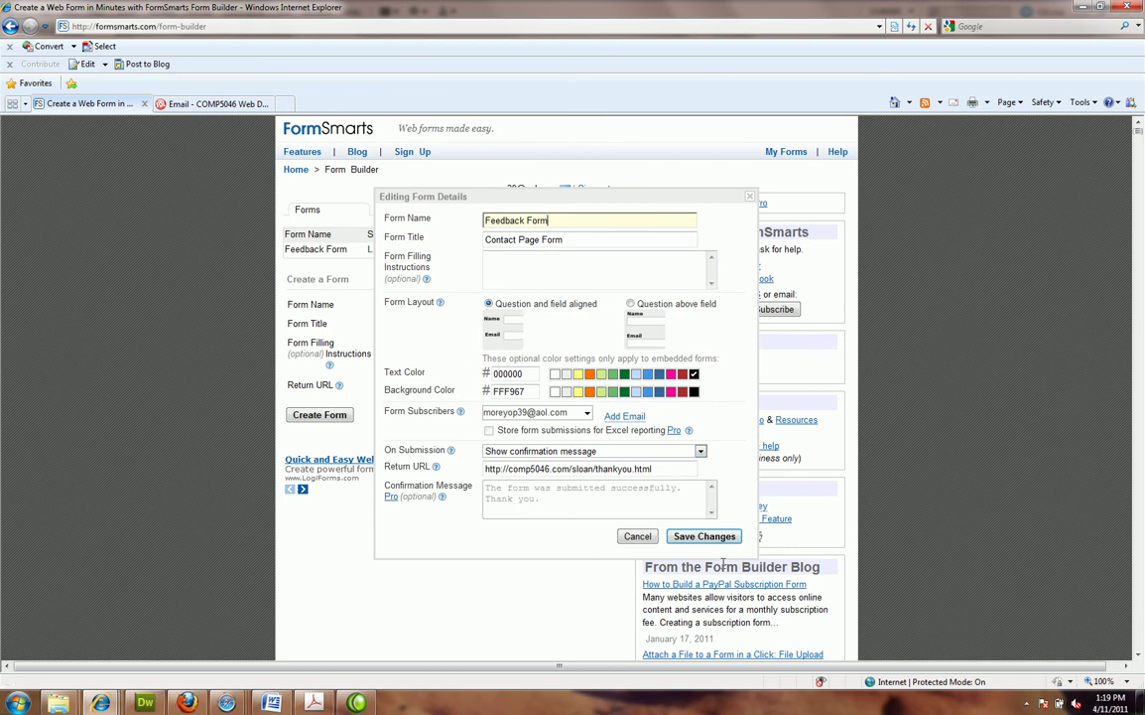
pyautogui.click(689, 539)
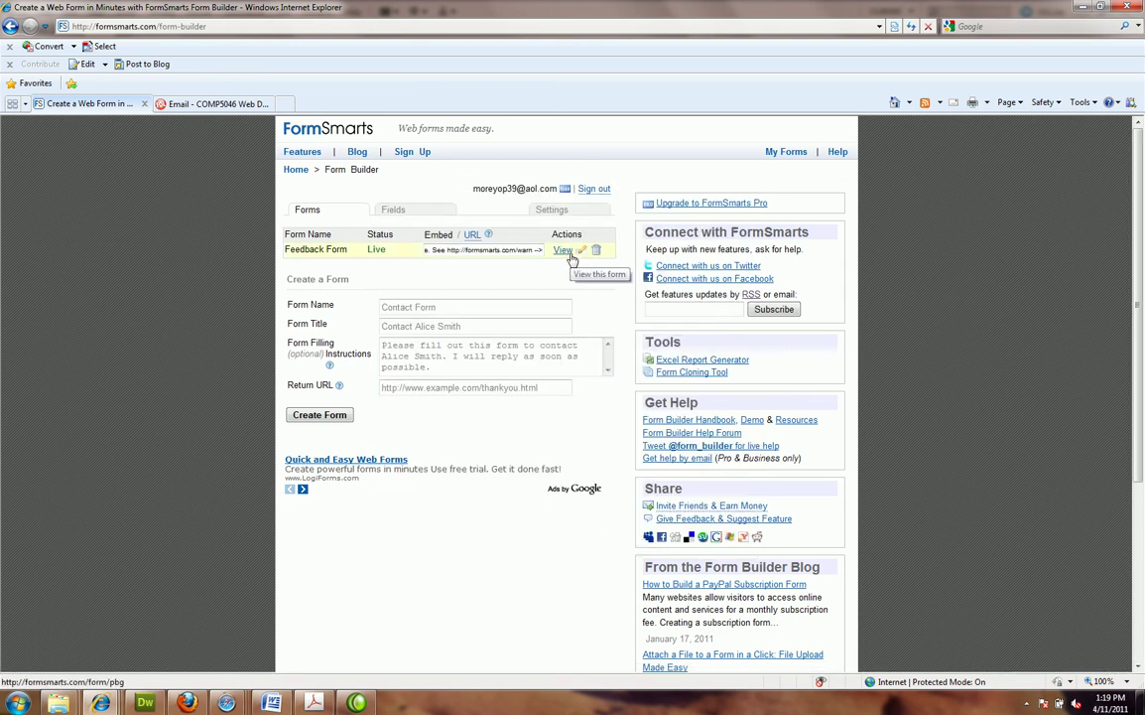
pyautogui.click(401, 212)
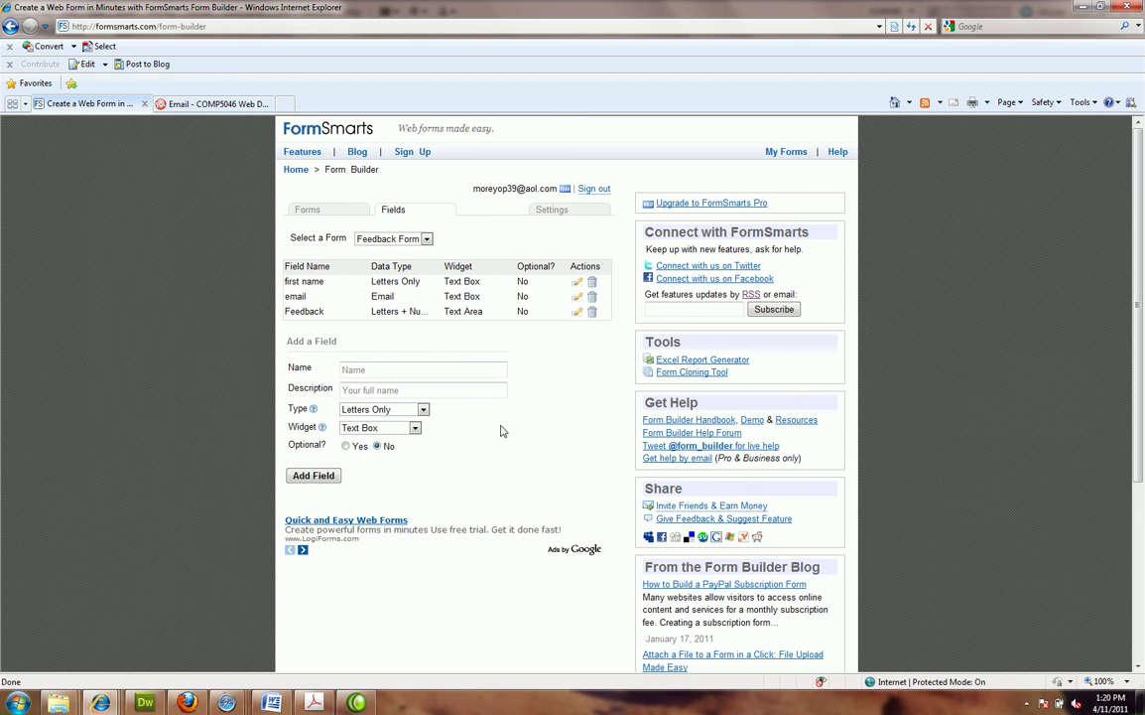
pyautogui.click(551, 210)
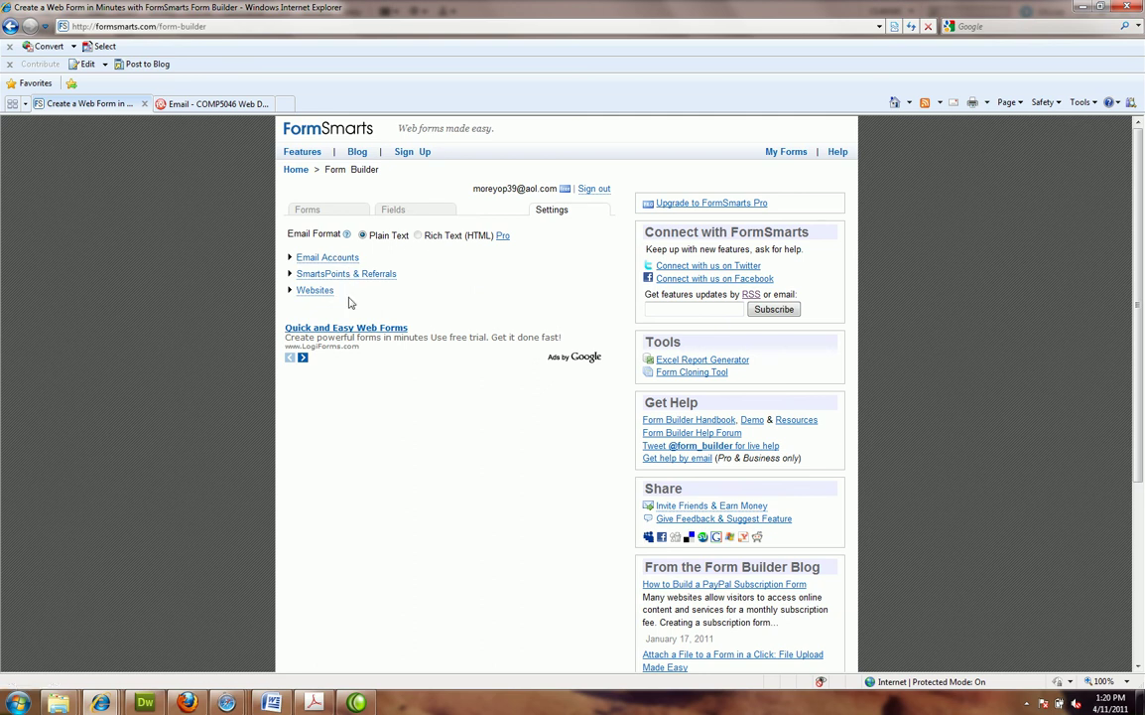
pyautogui.click(303, 209)
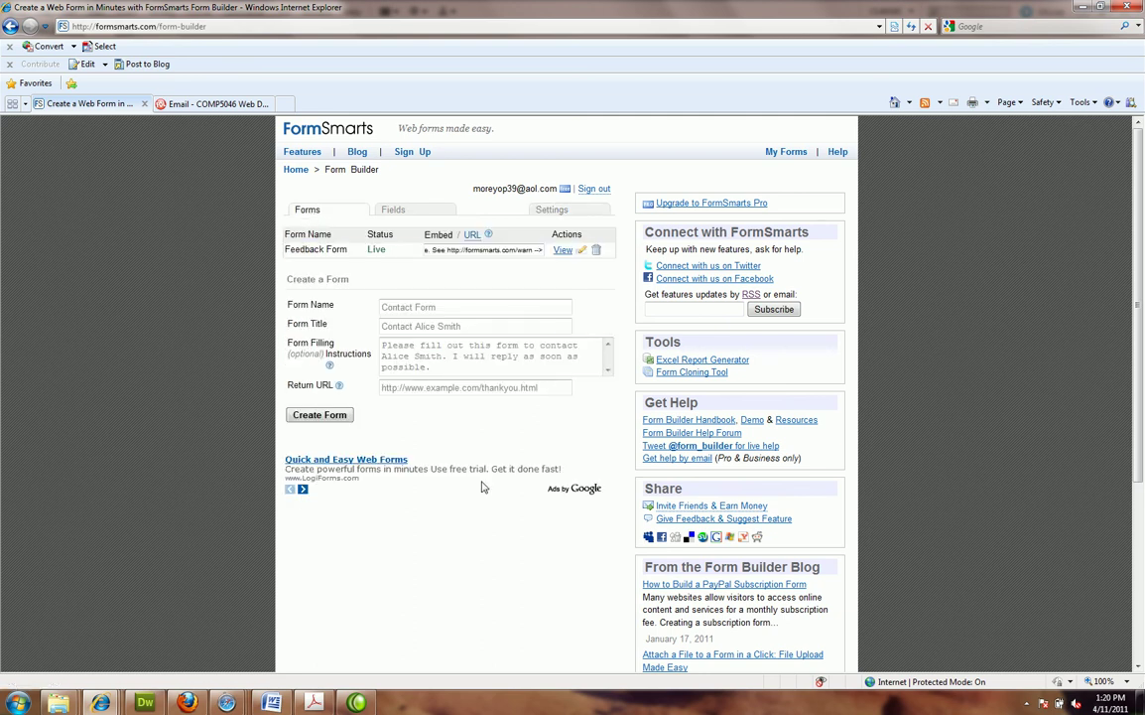
pyautogui.click(582, 250)
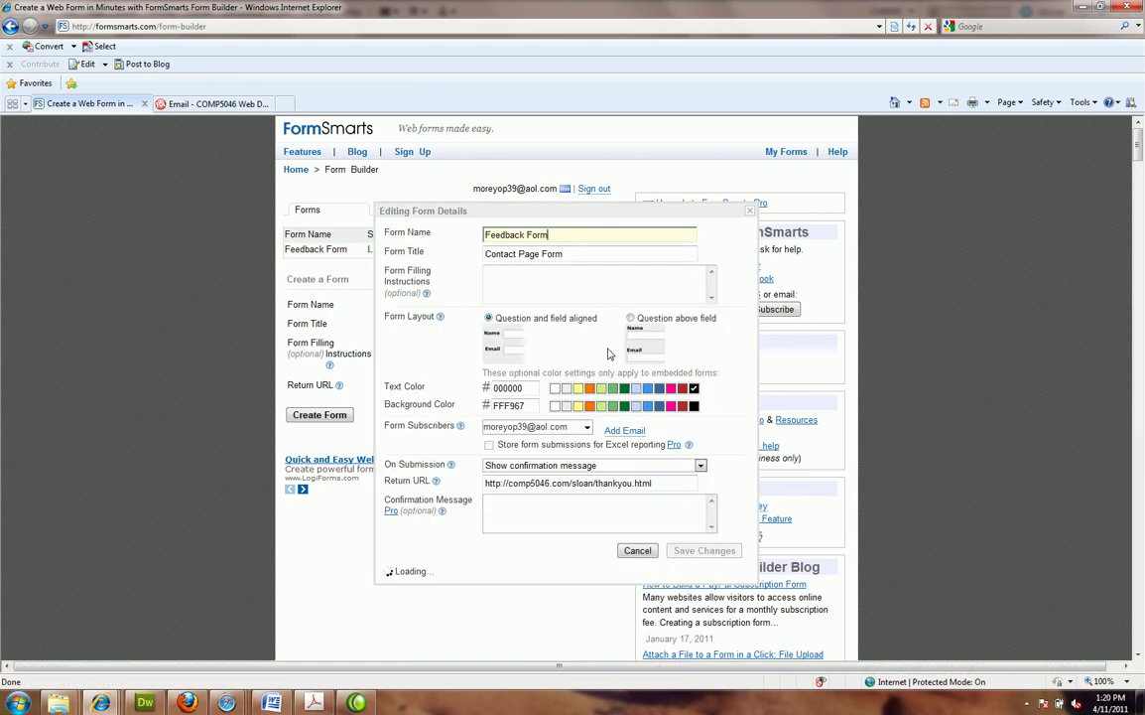
pyautogui.click(636, 551)
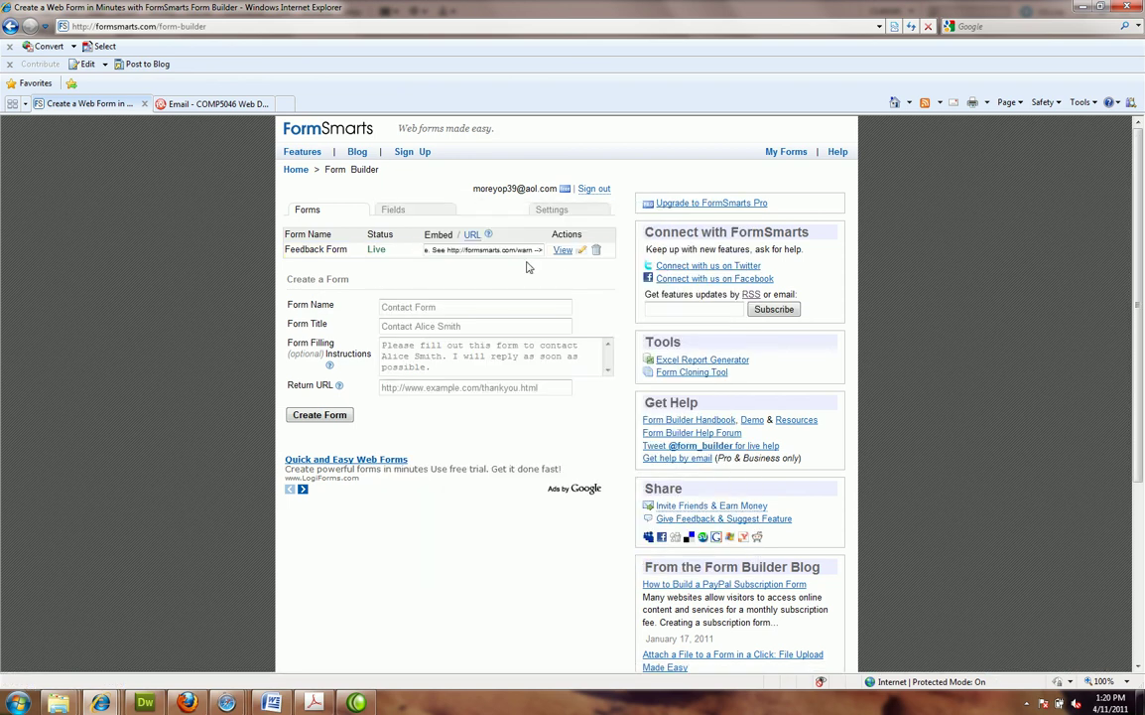
# Step: Open the live Feedback Form and submit it empty to check the required-field errors
pyautogui.click(563, 249)
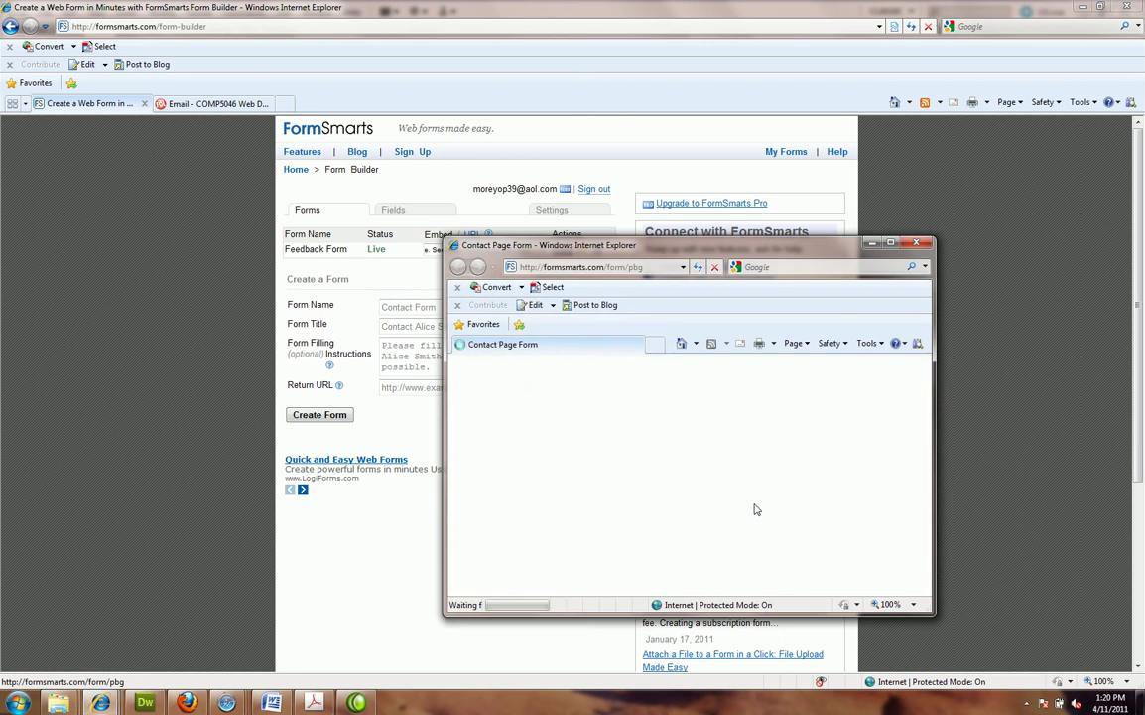
pyautogui.scroll(-2, 755, 506)
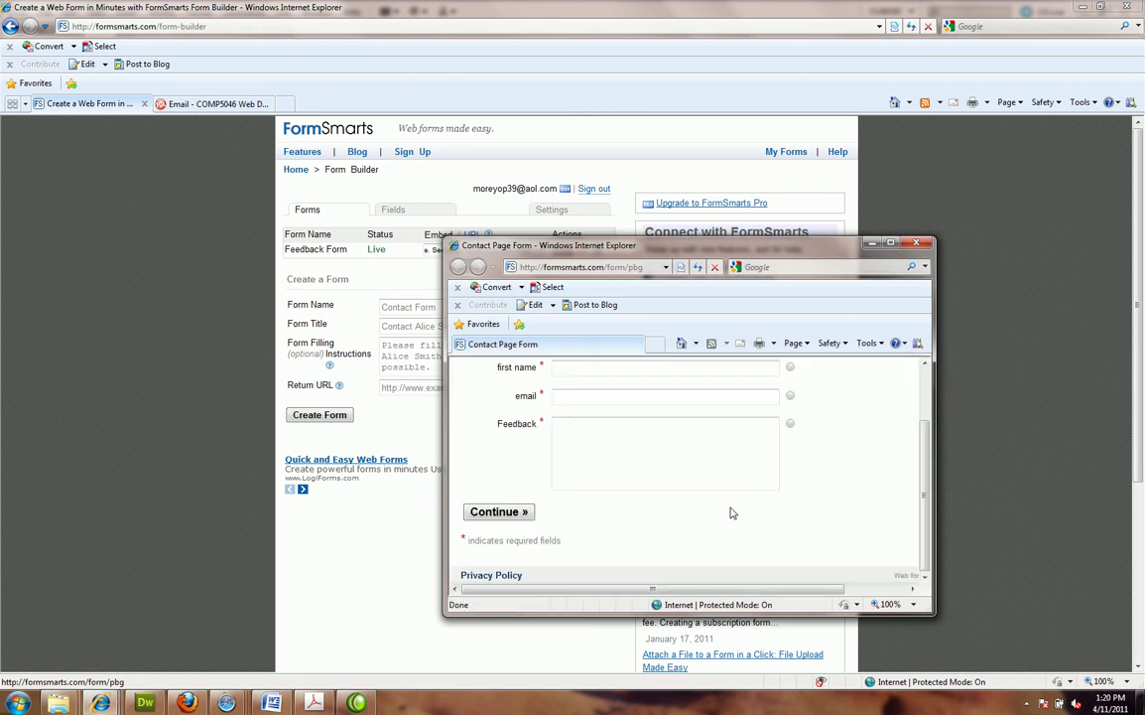
pyautogui.click(522, 514)
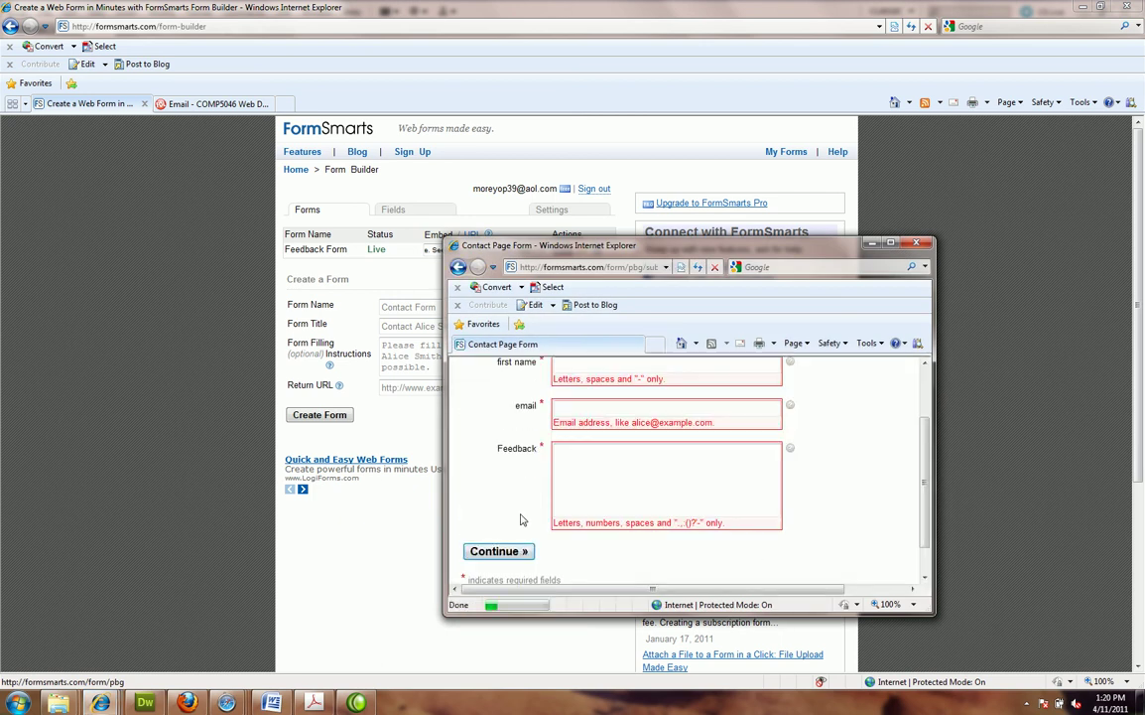
pyautogui.click(915, 243)
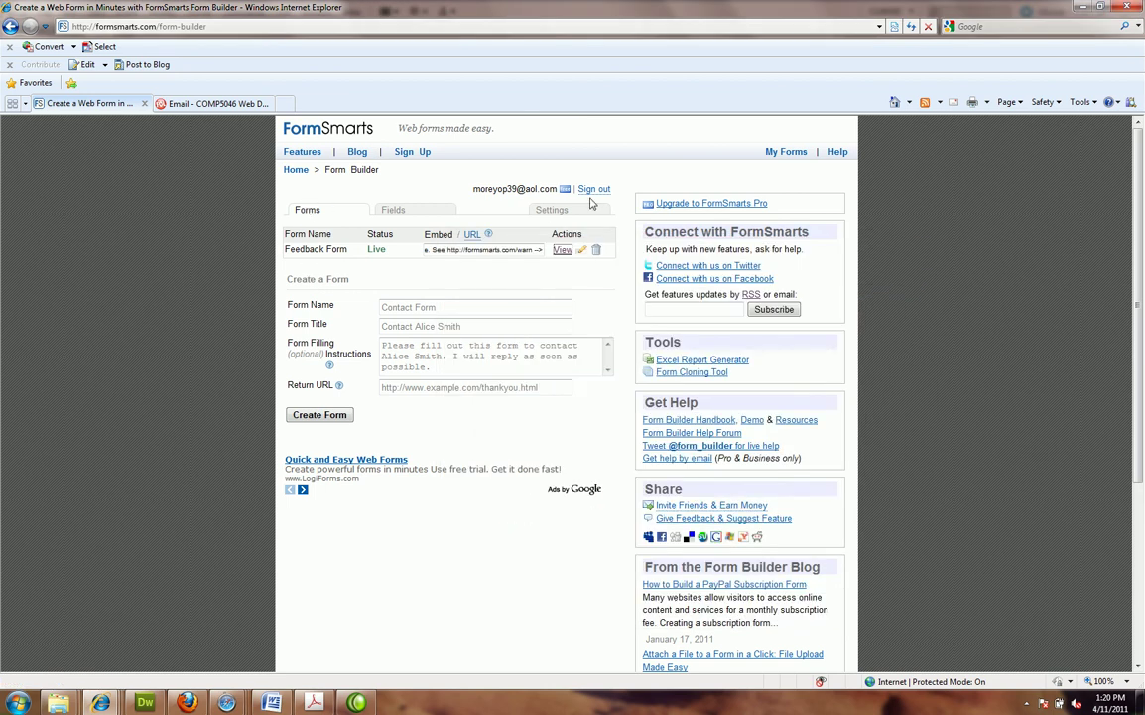
# Step: Review the Feedback Form's Fields and Settings tabs, then return to the forms list
pyautogui.click(392, 216)
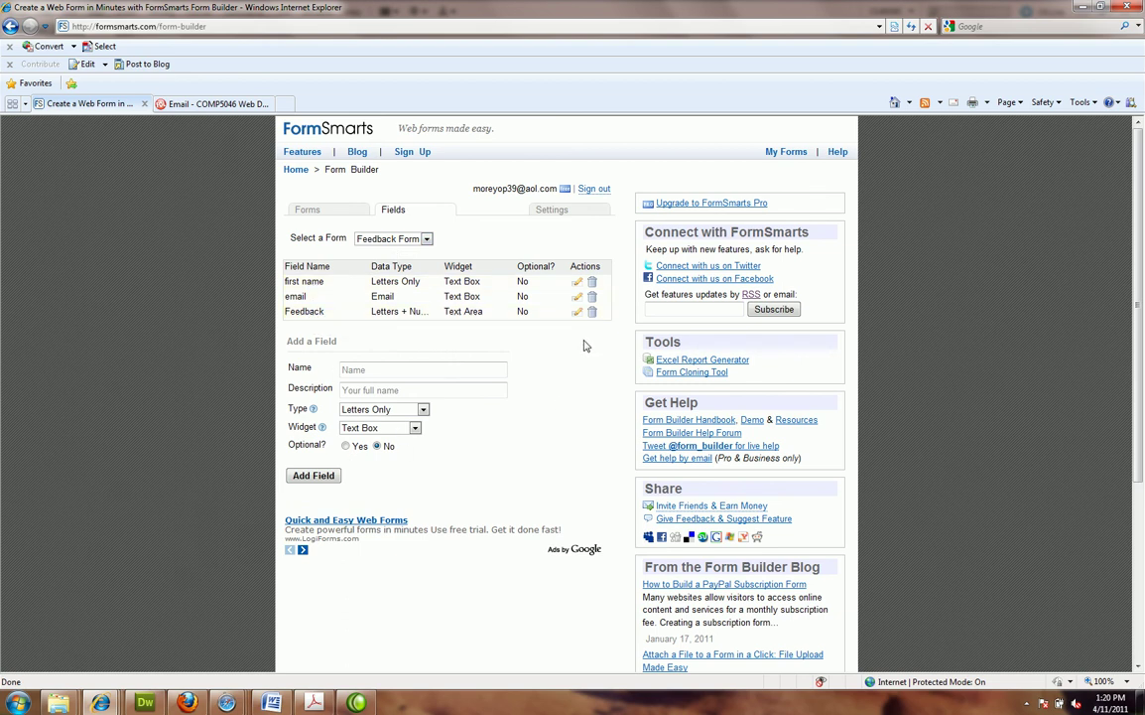
pyautogui.click(426, 240)
pyautogui.click(387, 248)
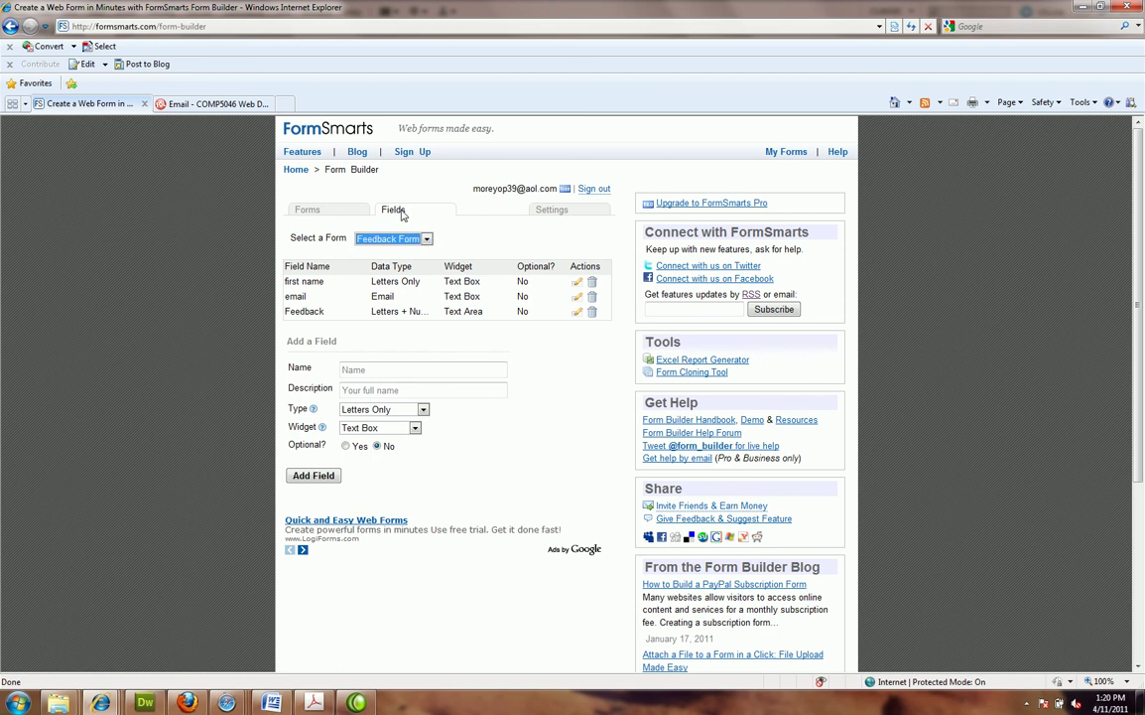
pyautogui.click(560, 214)
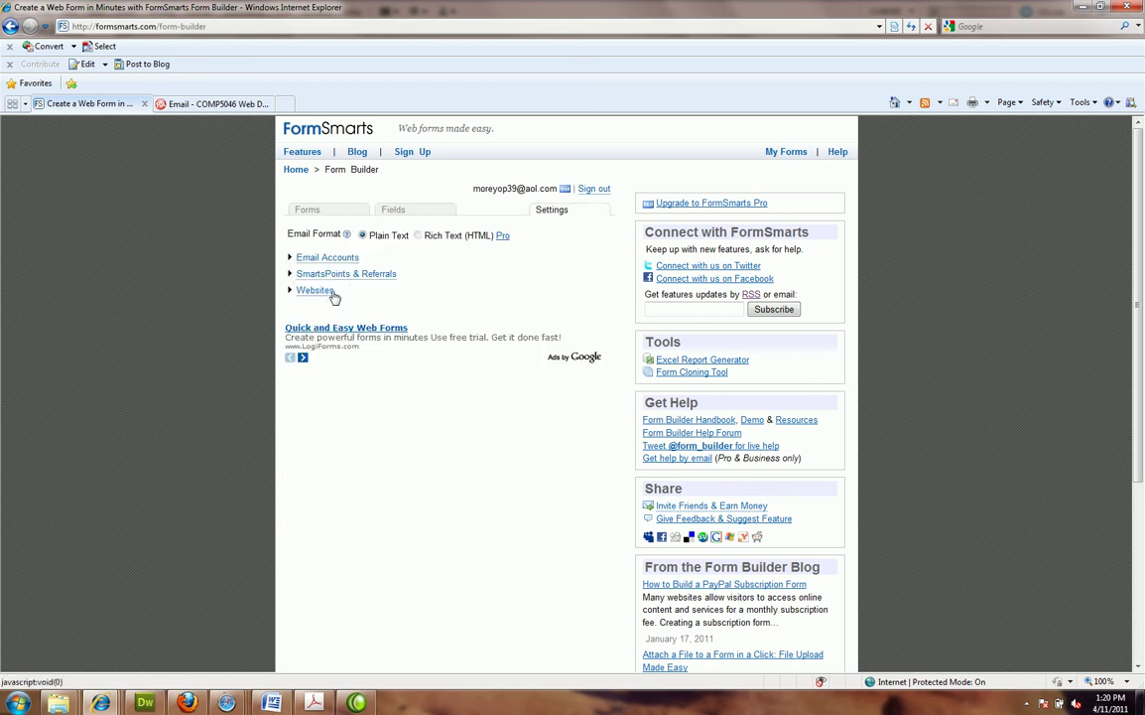
pyautogui.click(317, 214)
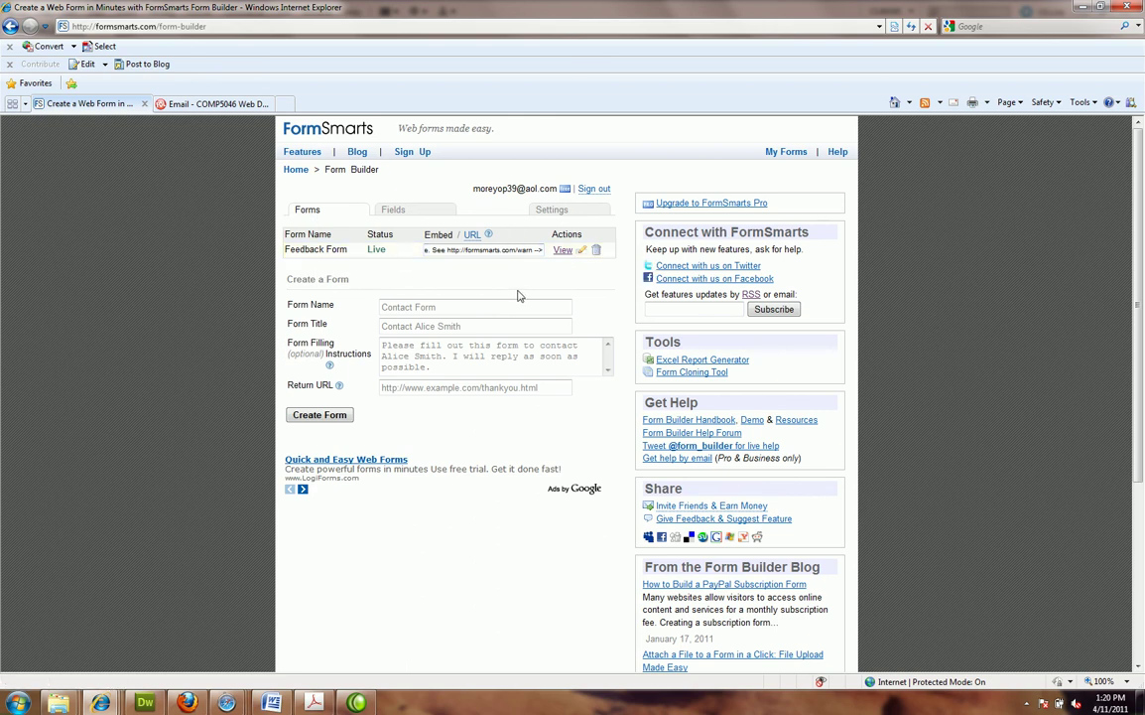
# Step: Check the Feedback Form's embed code and fields, then switch to the course email inbox
pyautogui.scroll(-3, 479, 376)
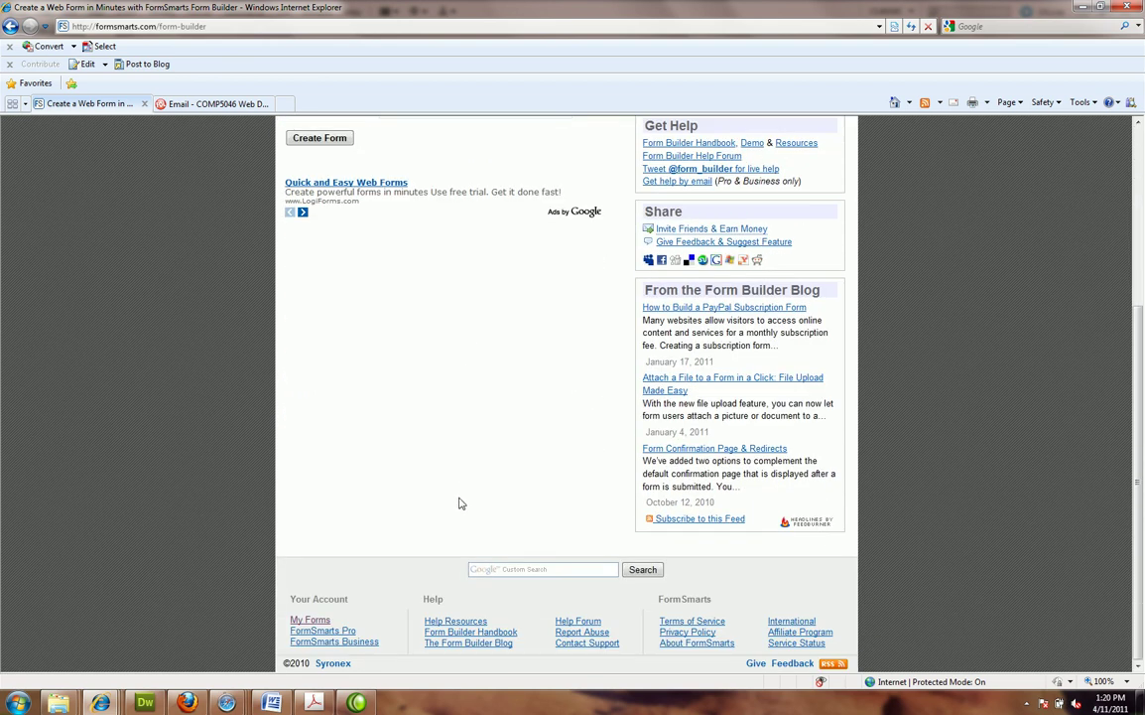
pyautogui.scroll(3, 459, 503)
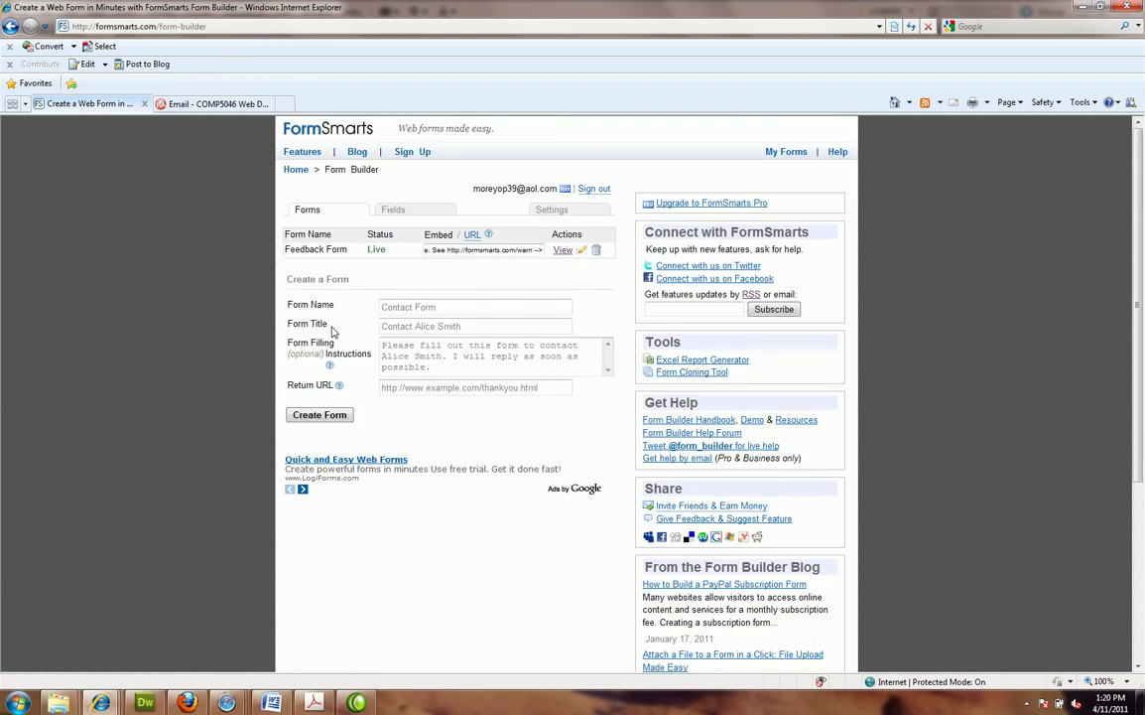
pyautogui.click(531, 250)
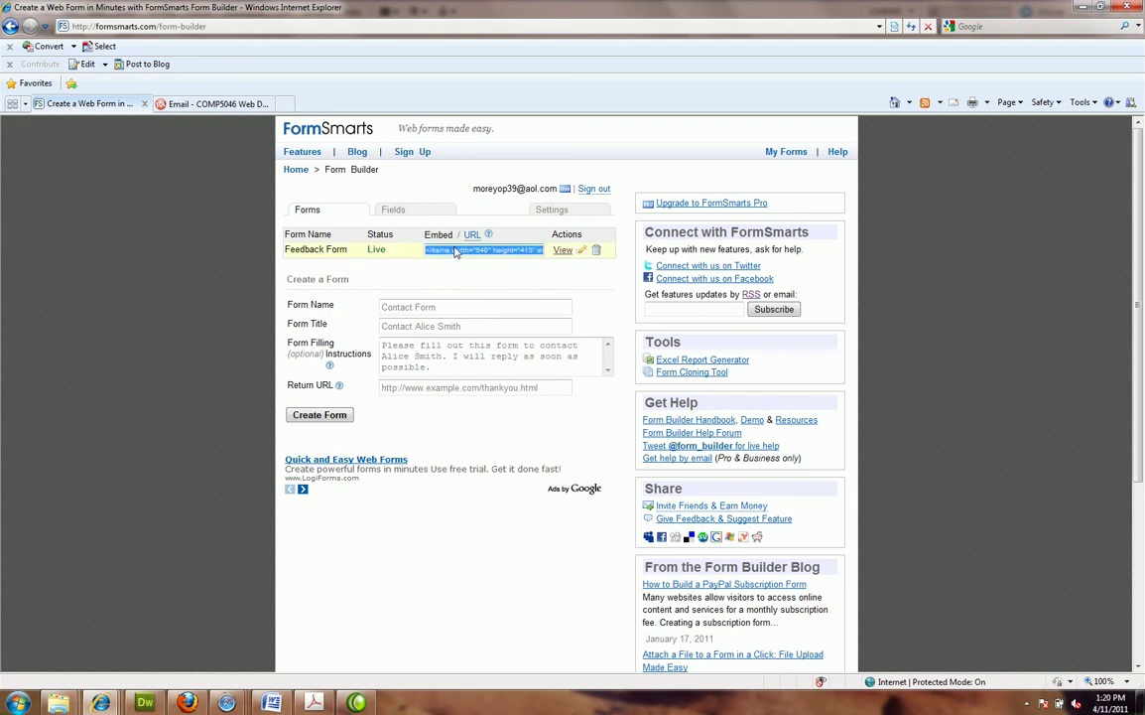
pyautogui.click(516, 250)
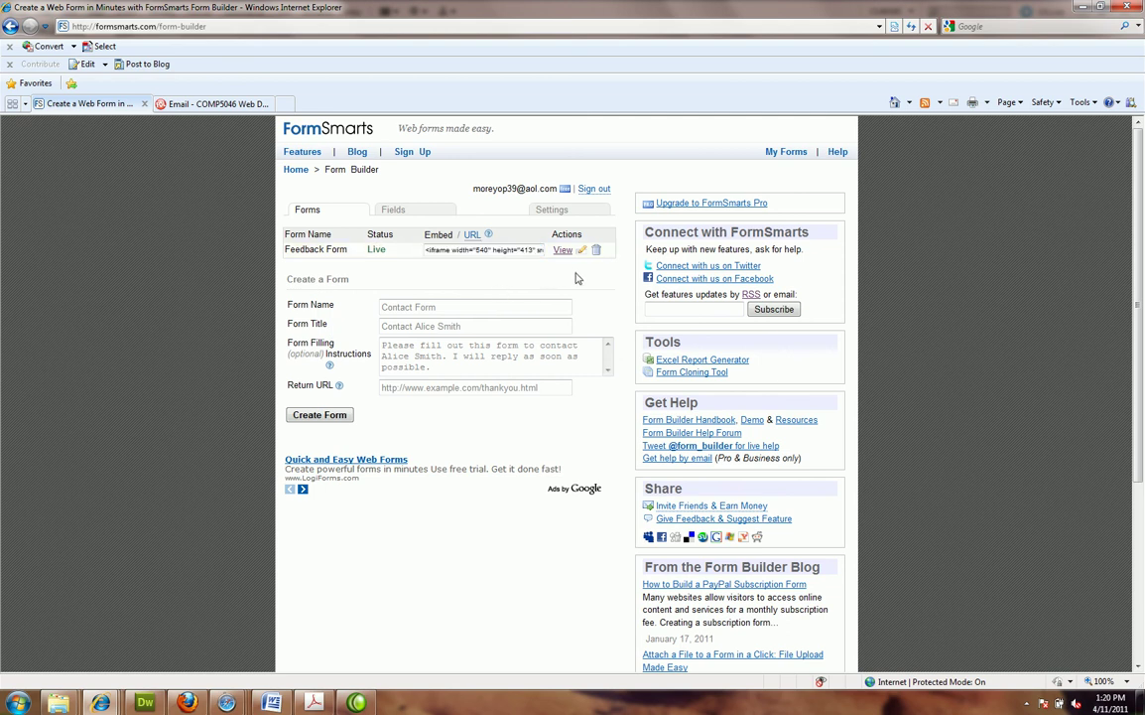
pyautogui.click(448, 210)
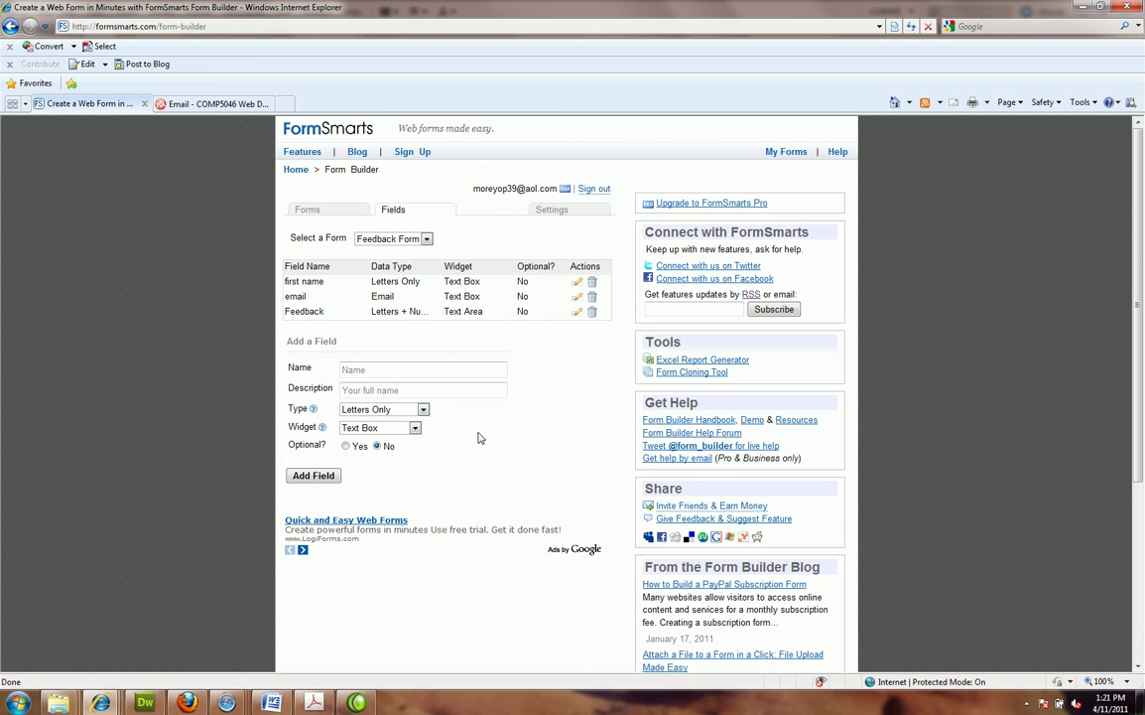
pyautogui.click(244, 105)
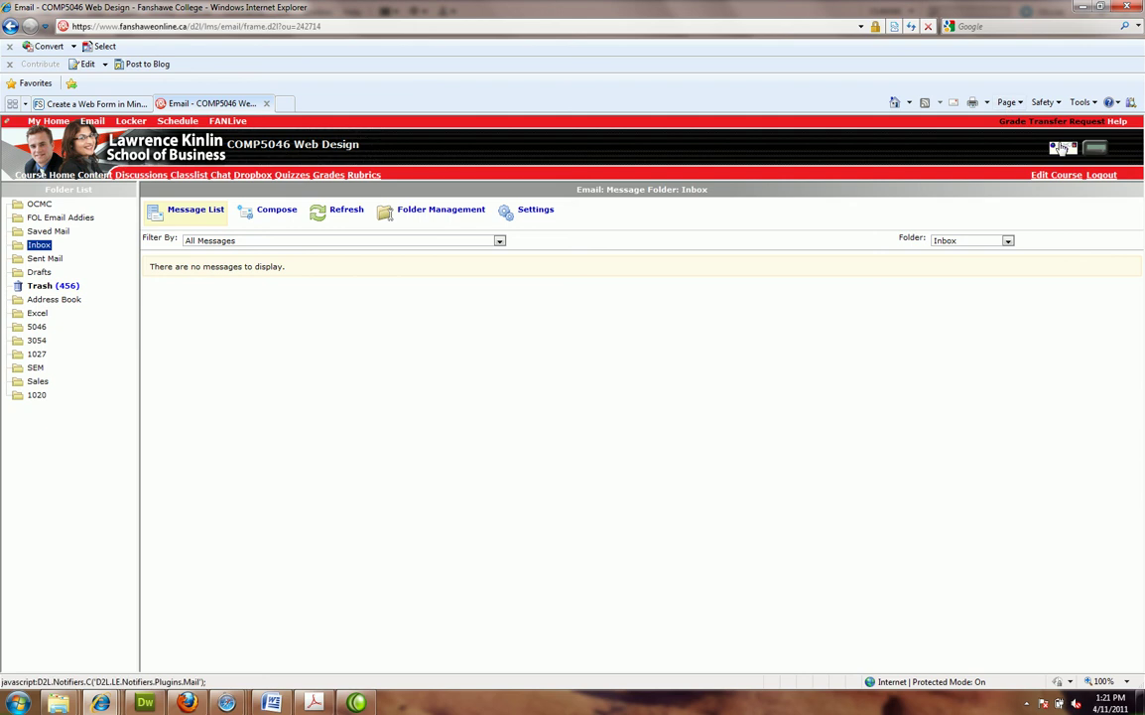
# Step: Open the FormSmarts account confirmation email in the course inbox, then return to Form Builder
pyautogui.click(1005, 147)
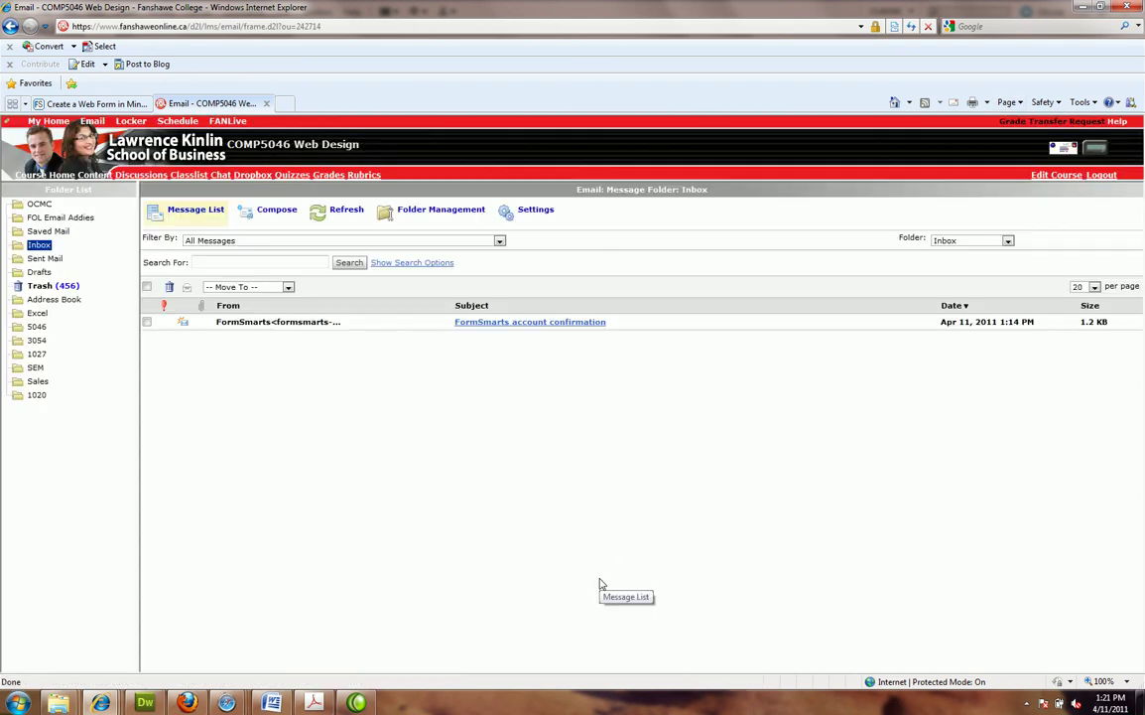
pyautogui.click(542, 323)
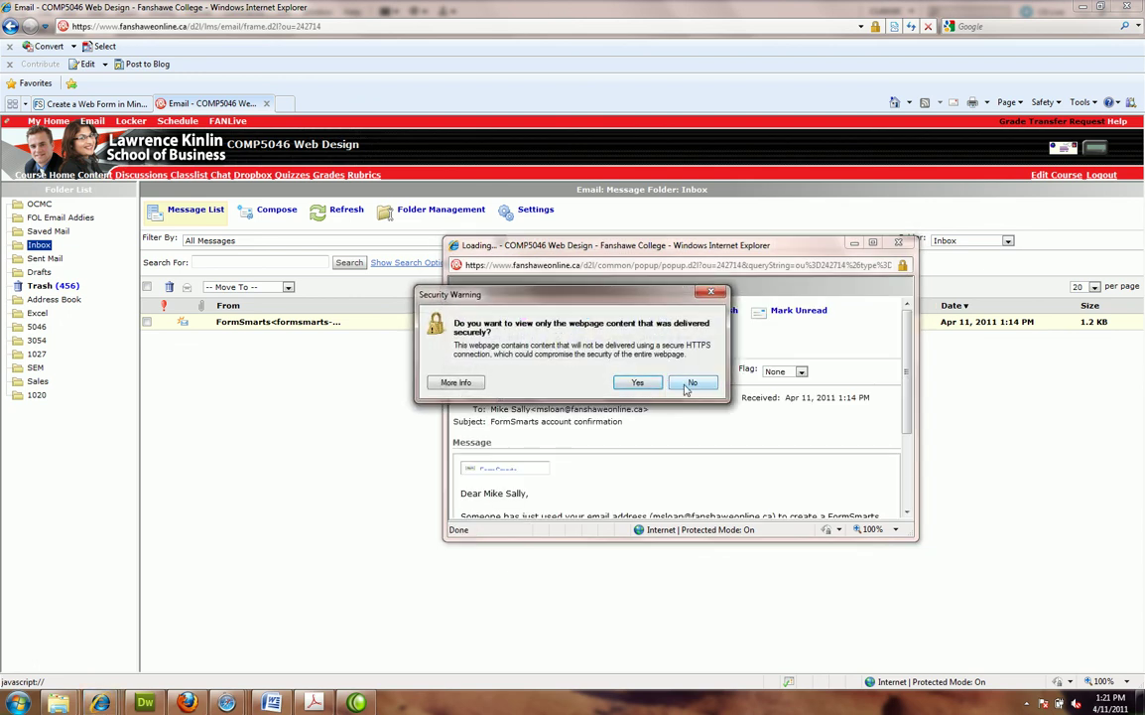
pyautogui.click(695, 384)
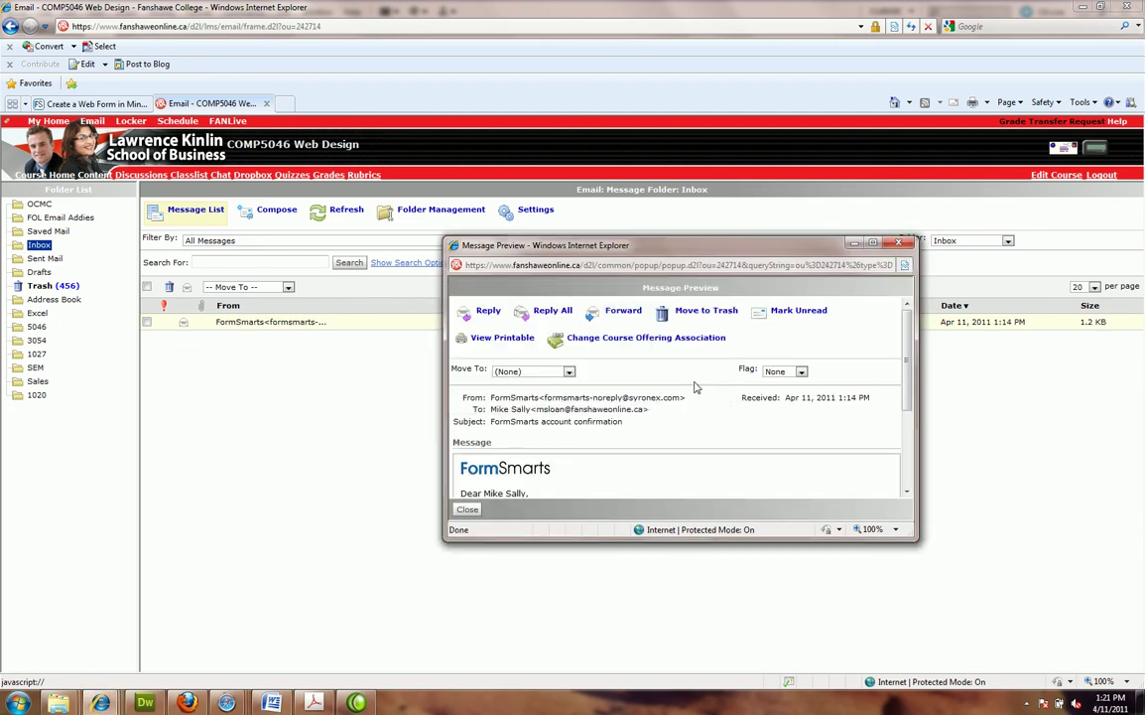
pyautogui.scroll(-3, 681, 441)
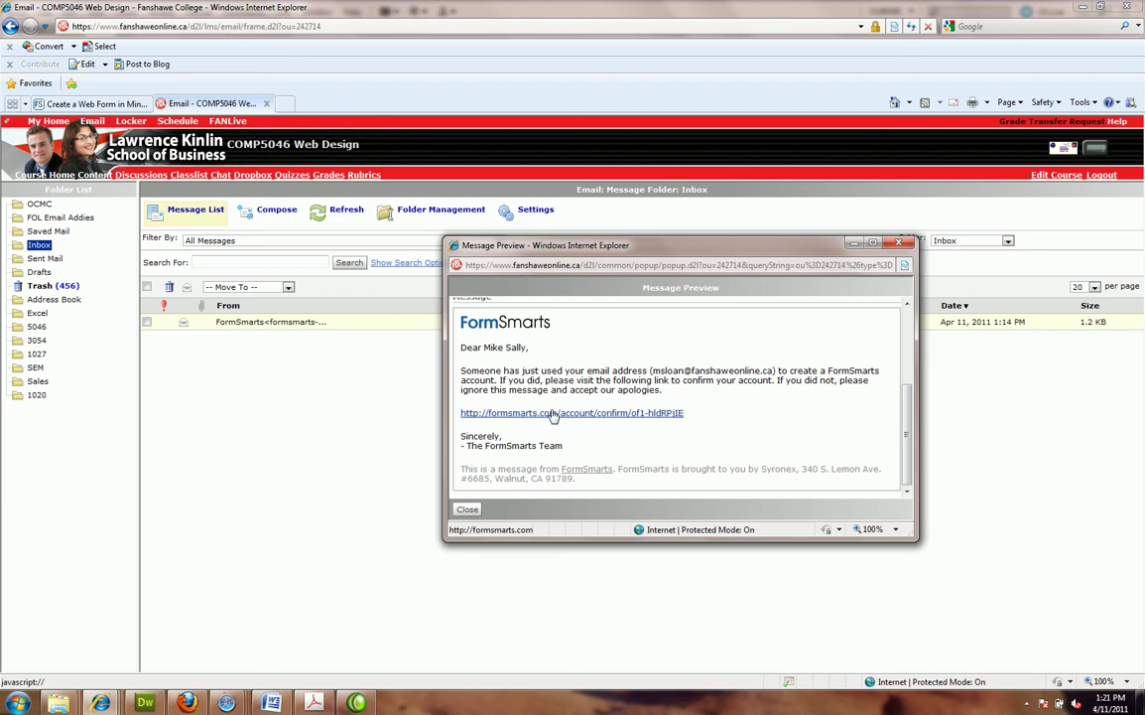
pyautogui.click(898, 243)
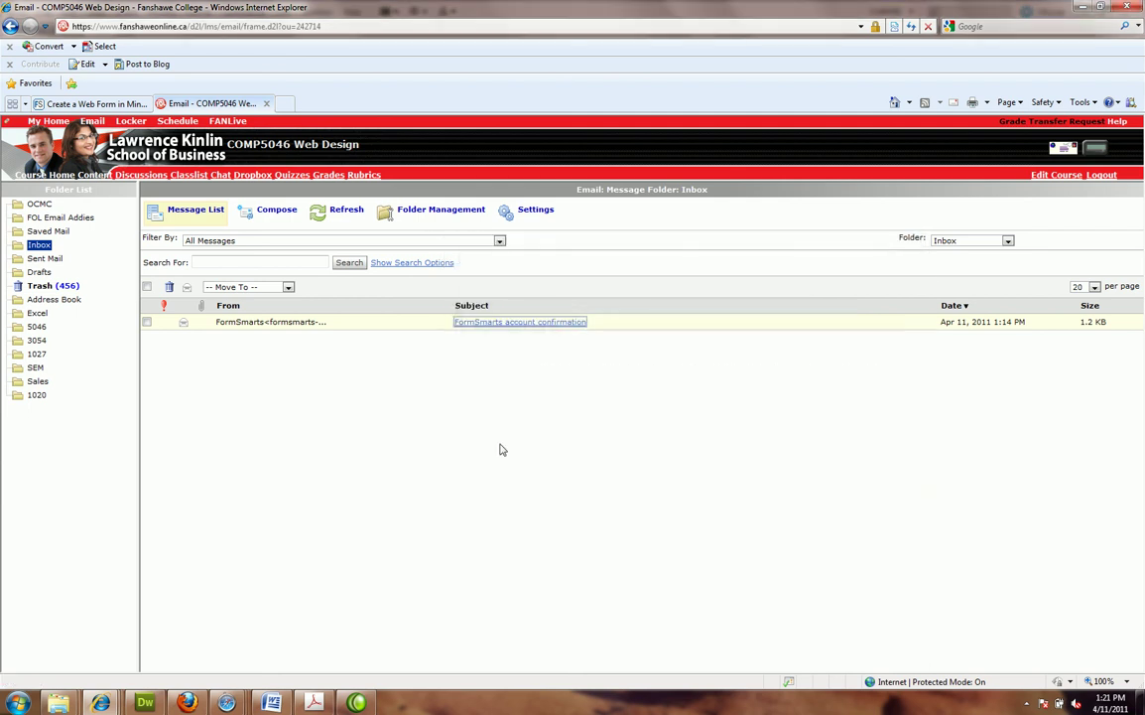
pyautogui.click(90, 104)
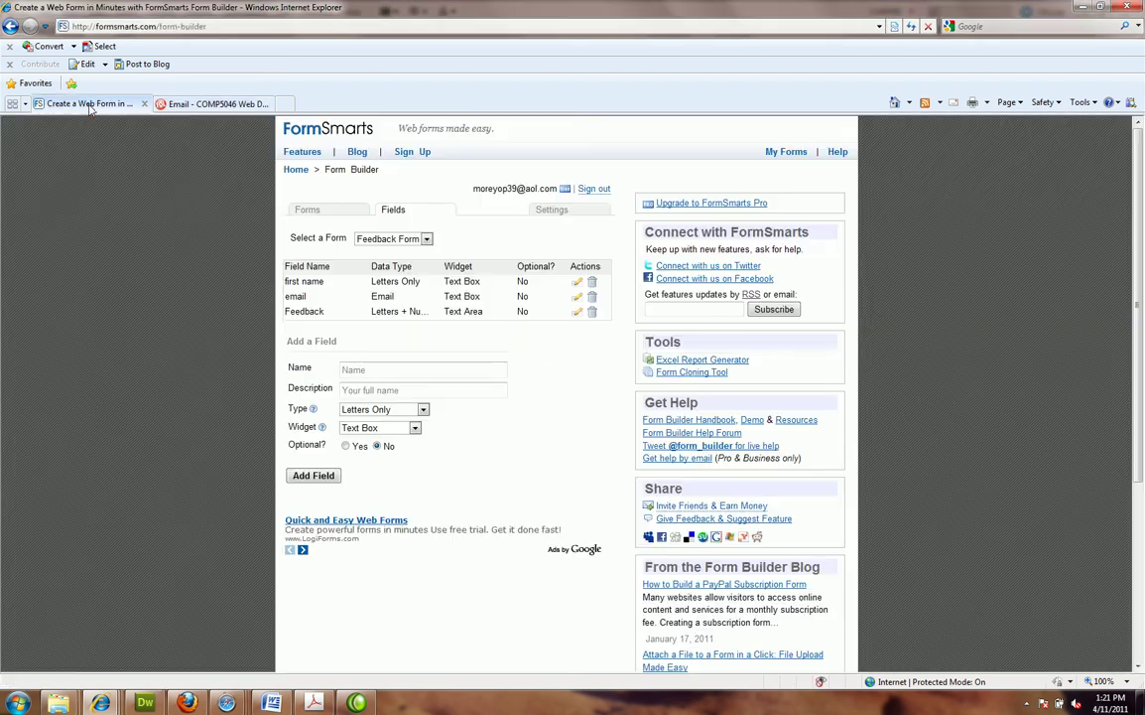
# Step: View contact.html in Design view and try the embedded form's Feedback and input fields
pyautogui.click(144, 702)
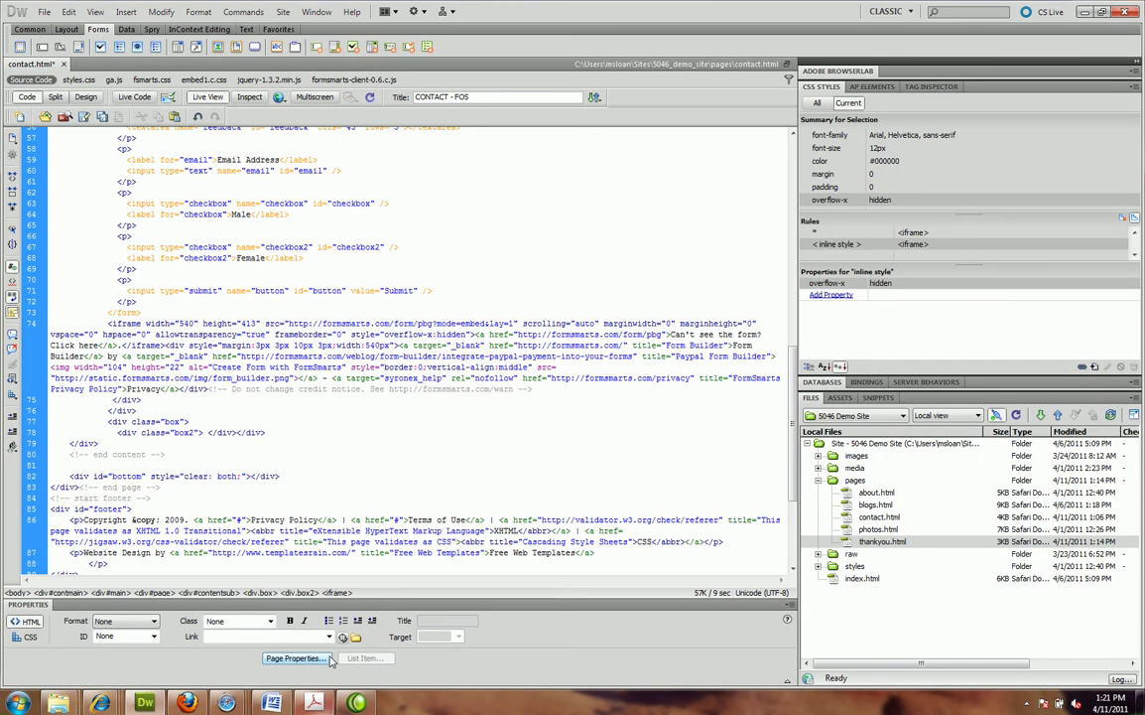
pyautogui.scroll(-1, 123, 310)
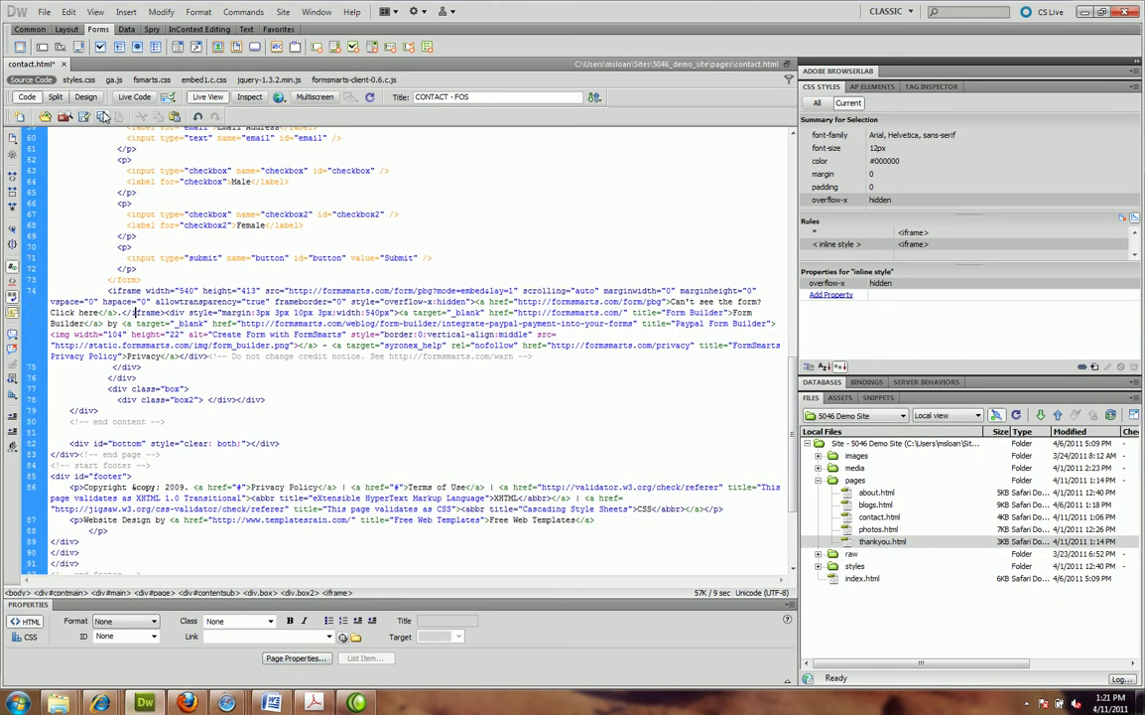
pyautogui.click(85, 96)
pyautogui.scroll(-1, 519, 457)
pyautogui.click(285, 434)
pyautogui.click(278, 382)
pyautogui.hotkey('shift', 'Tab')
pyautogui.click(312, 432)
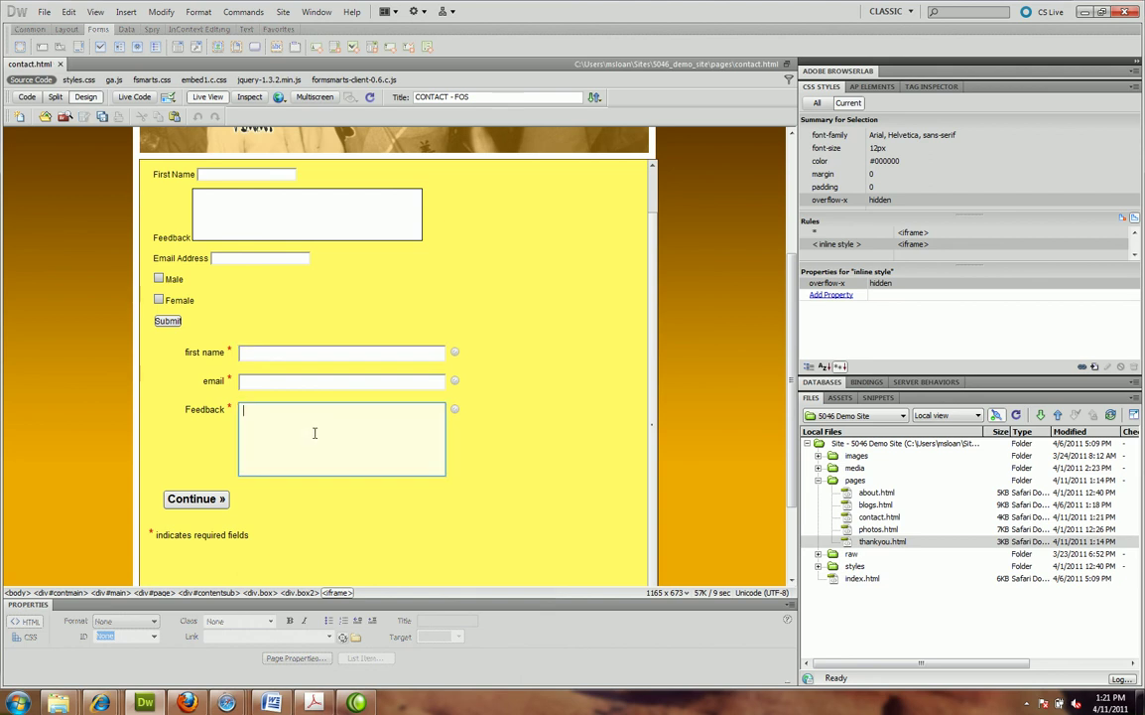
# Step: Upload contact.html to the 5046 Demo Site server with Put
pyautogui.click(892, 517)
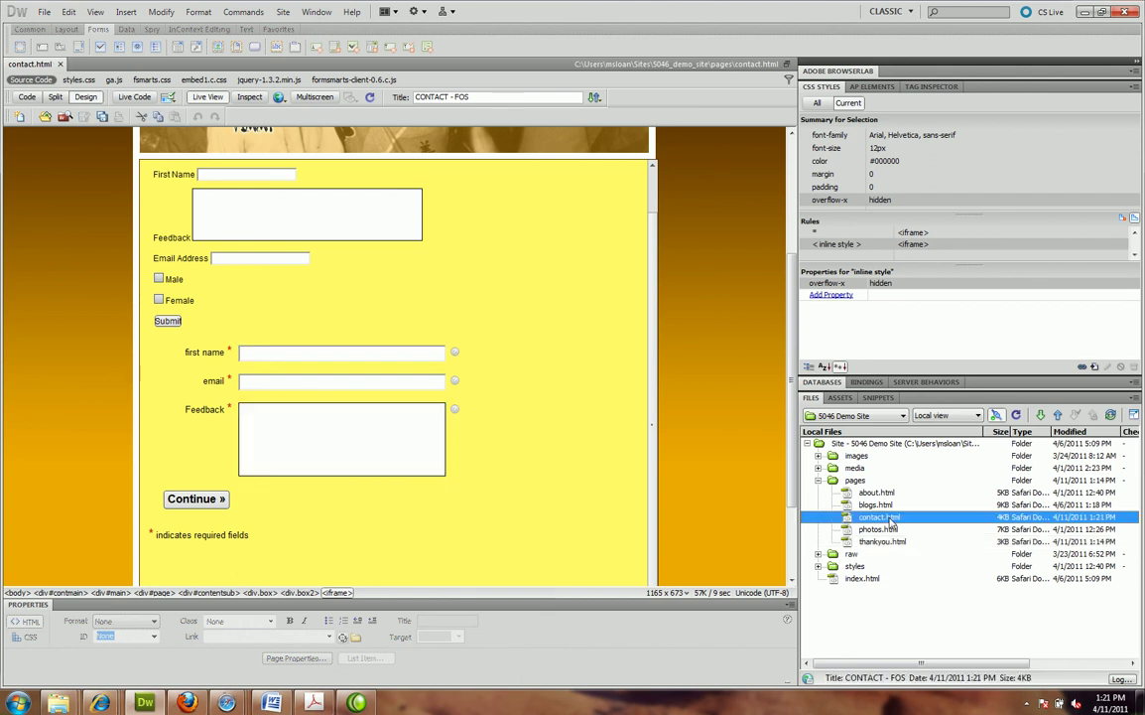
pyautogui.click(1059, 415)
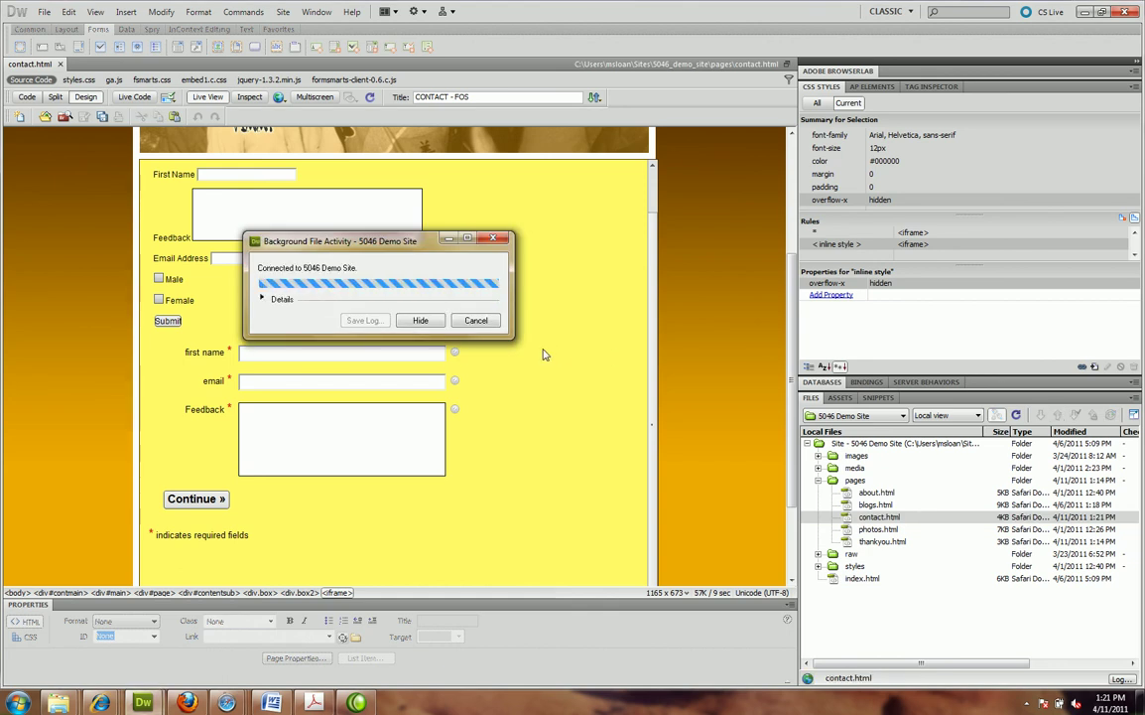
pyautogui.click(275, 383)
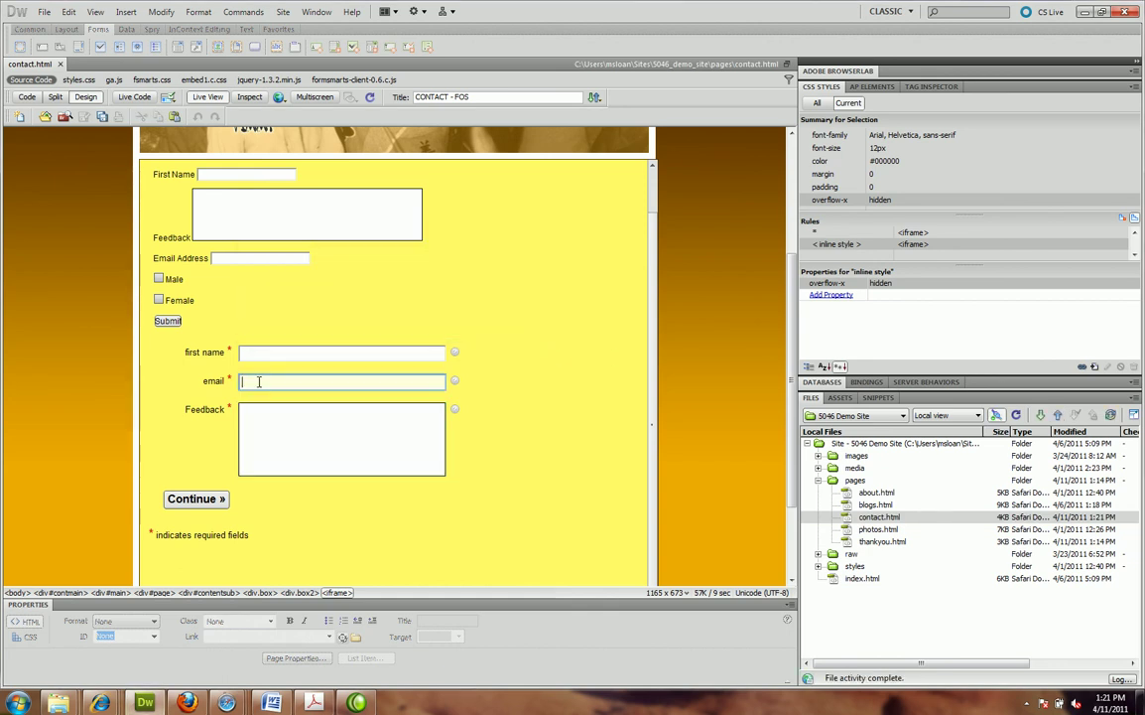
pyautogui.click(256, 355)
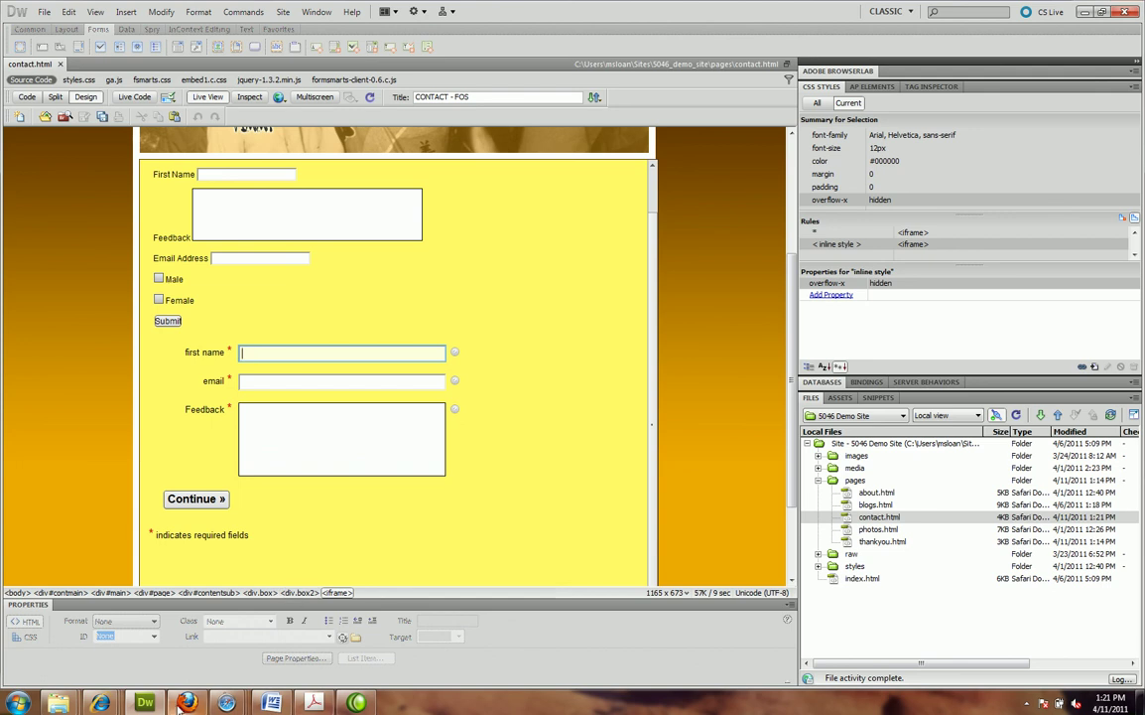
# Step: Reload the live CONTACT page in Safari and scroll down to the embedded FormSmarts form
pyautogui.moveTo(182, 703)
pyautogui.moveTo(227, 703)
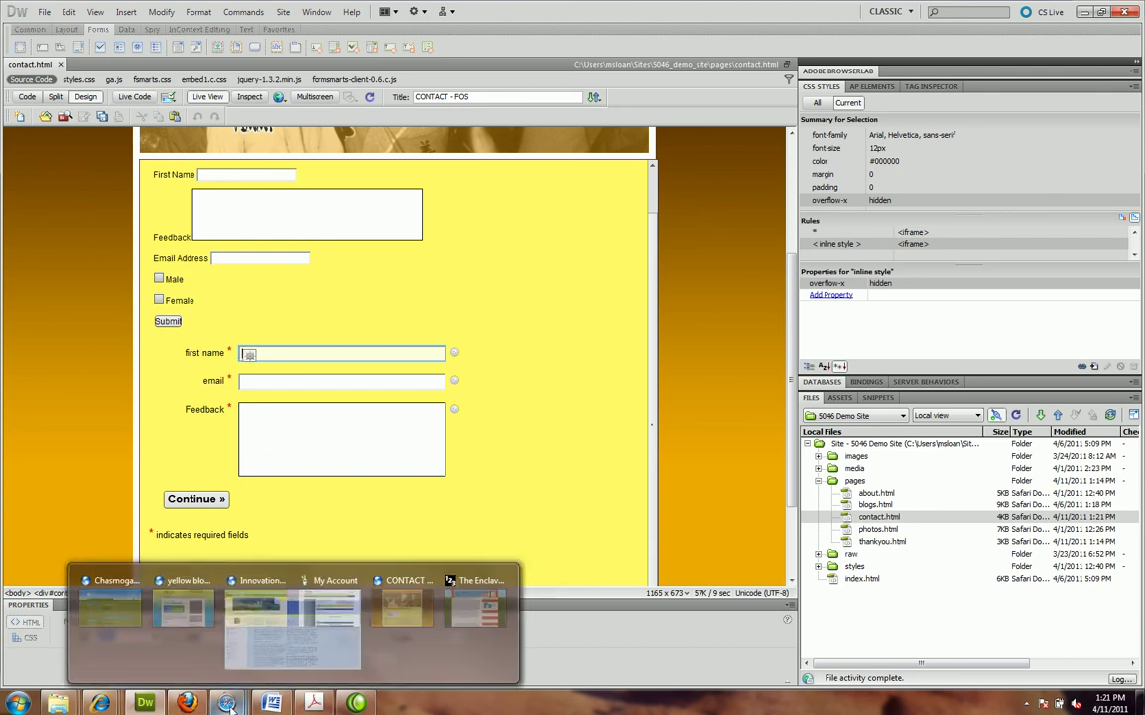
pyautogui.click(649, 646)
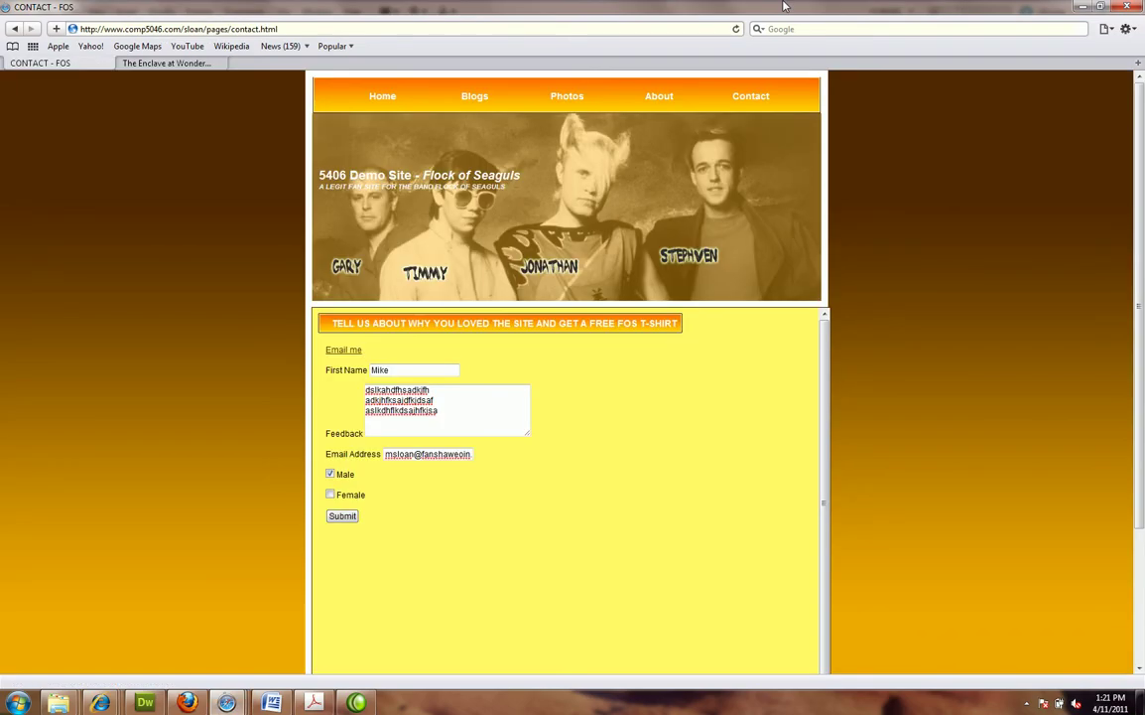
pyautogui.click(737, 30)
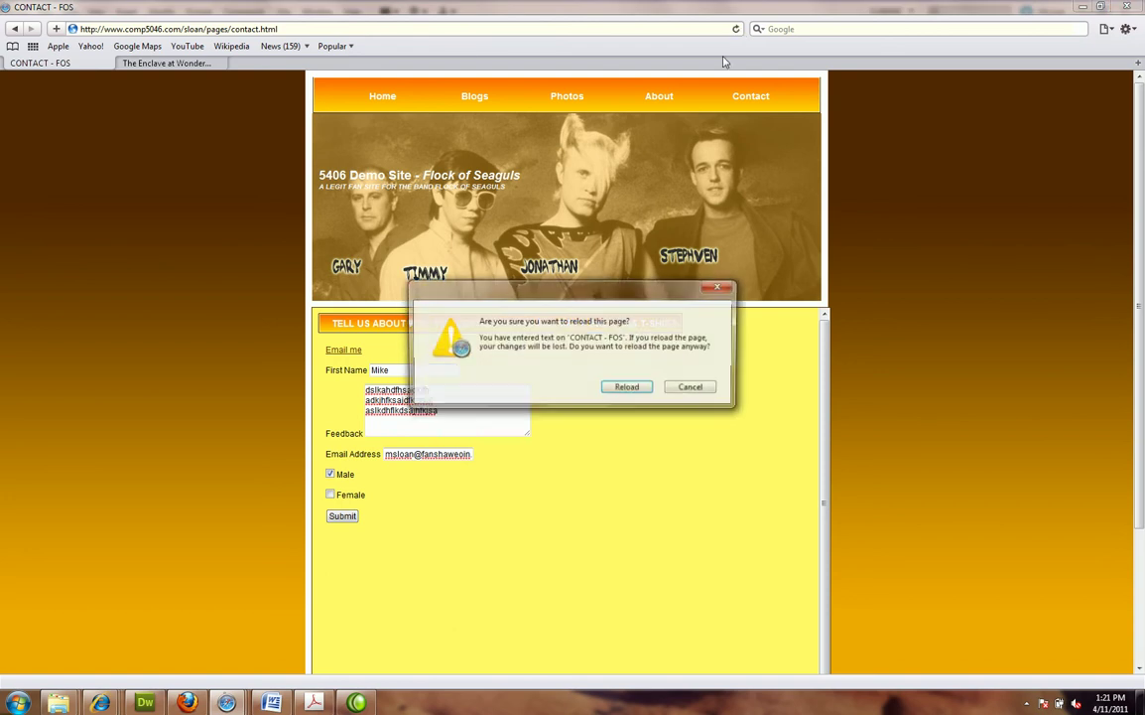
pyautogui.click(623, 386)
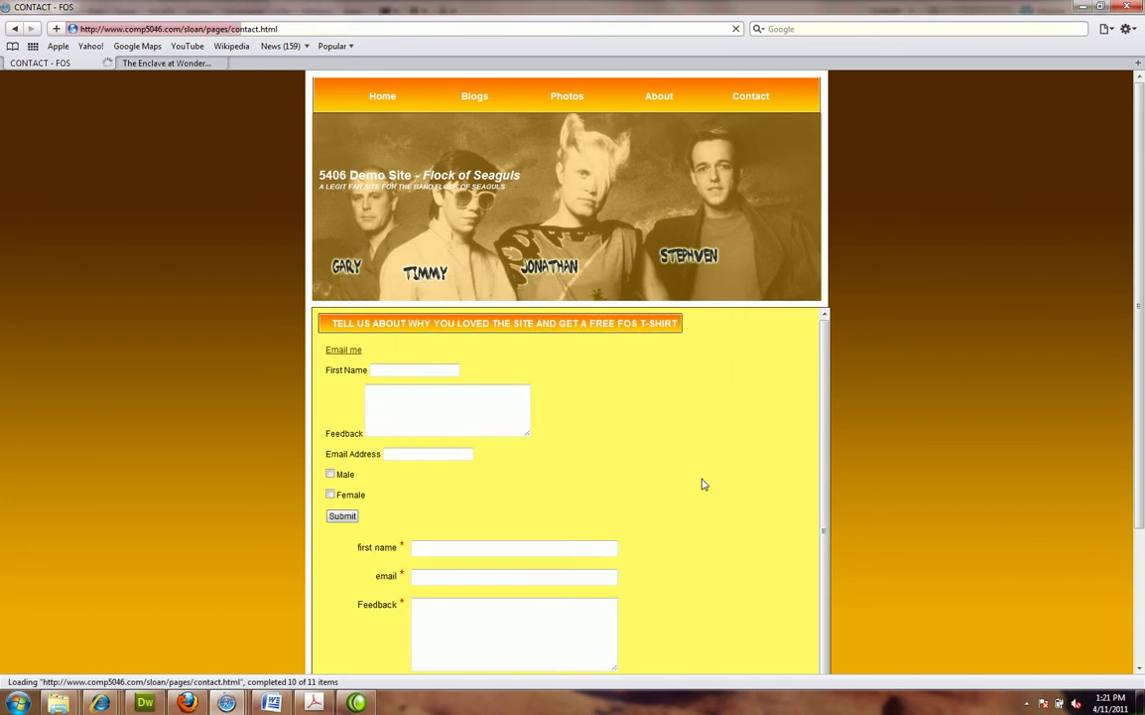
pyautogui.scroll(-4, 701, 481)
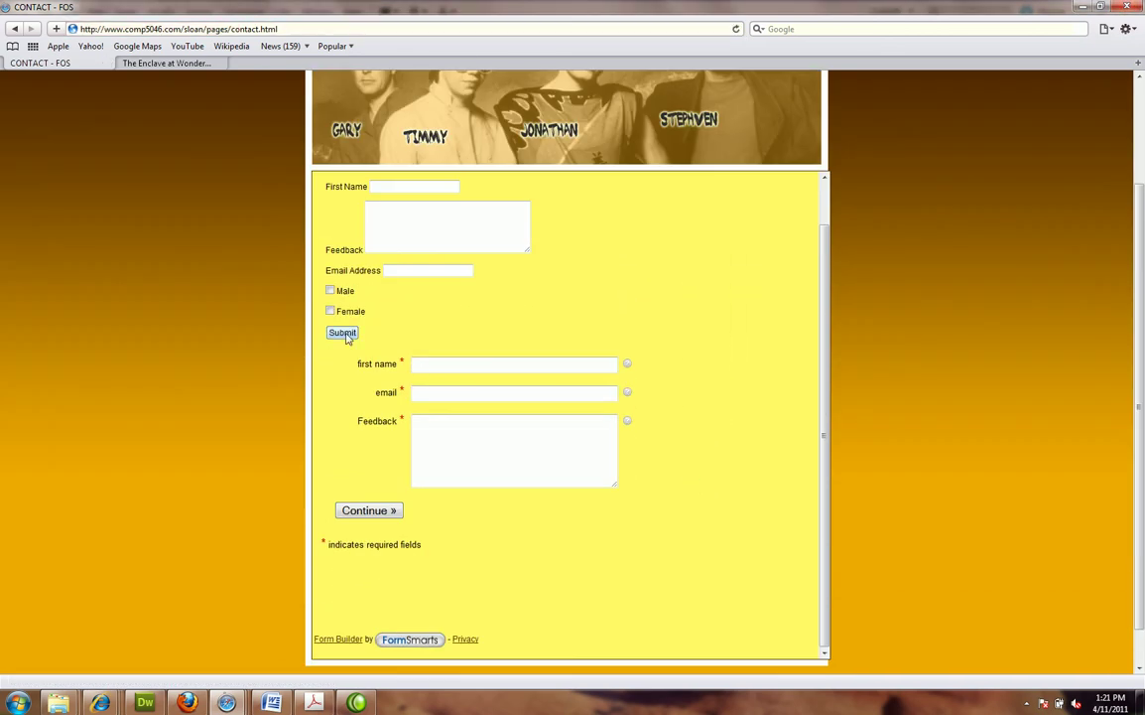
# Step: Enter a first name, an email address and several lines of feedback, then submit for review
pyautogui.click(434, 368)
pyautogui.write('Mike')
pyautogui.press('Tab')
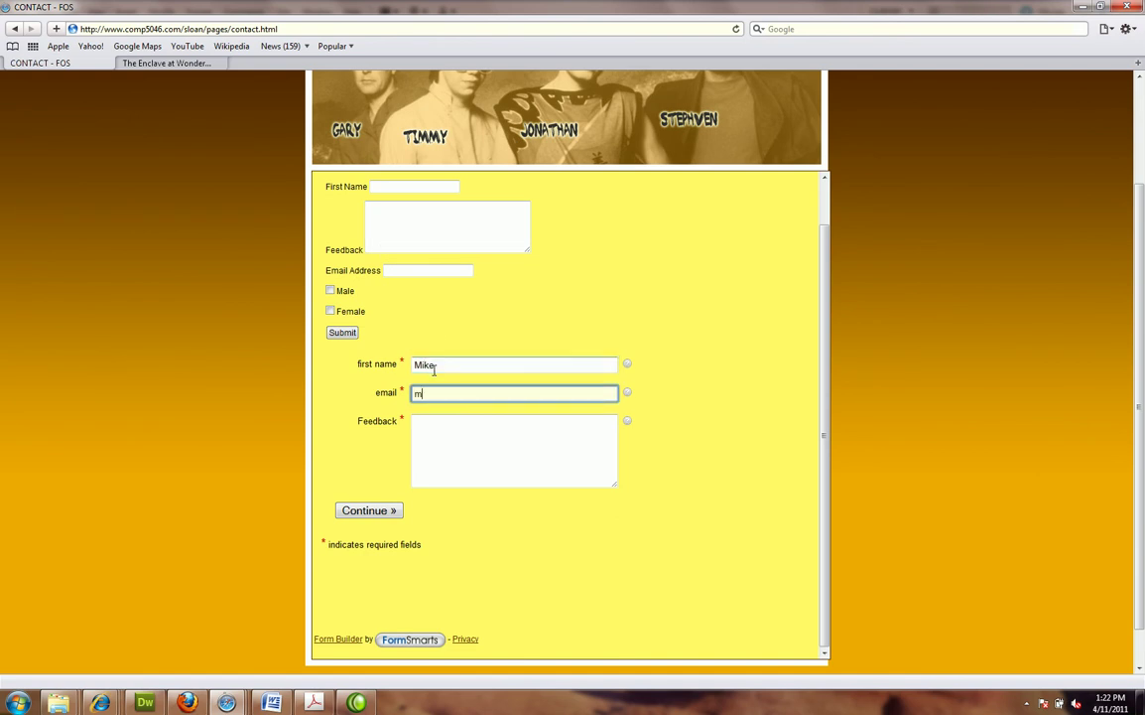
pyautogui.press('Tab')
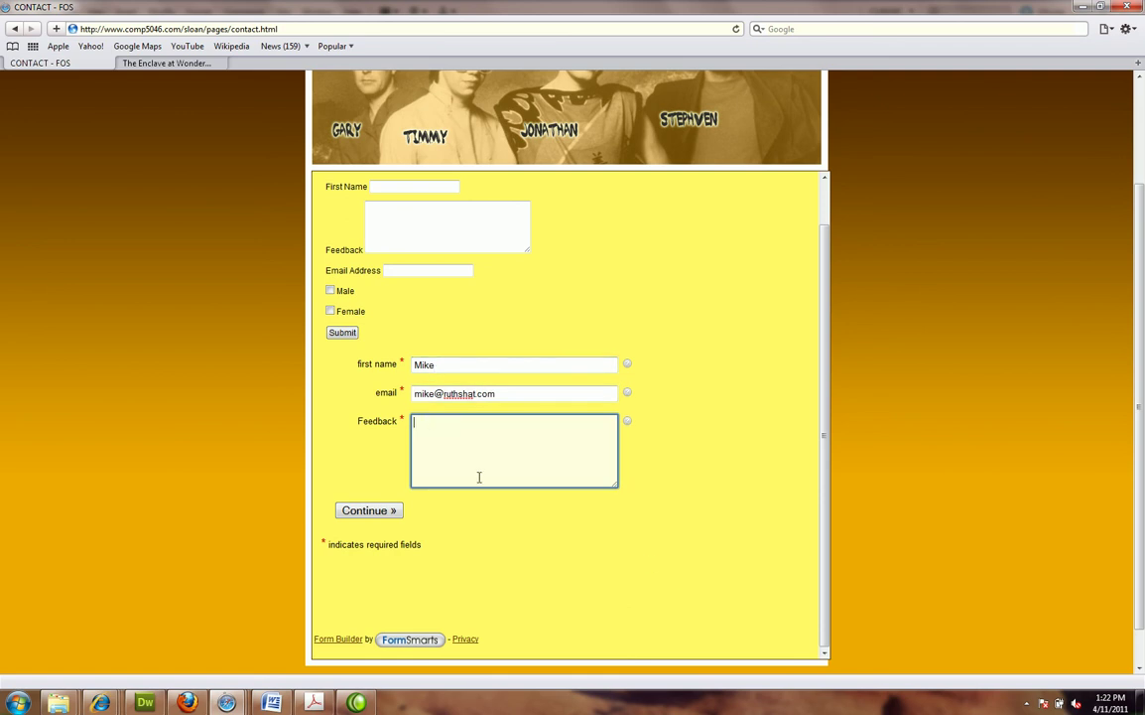
pyautogui.write('alkjf')
pyautogui.press('Return')
pyautogui.write('asdkjhflkjdsa')
pyautogui.press('Return')
pyautogui.write('asd')
pyautogui.press('Return')
pyautogui.write('\\sadfkjhsadlkjfhasdf')
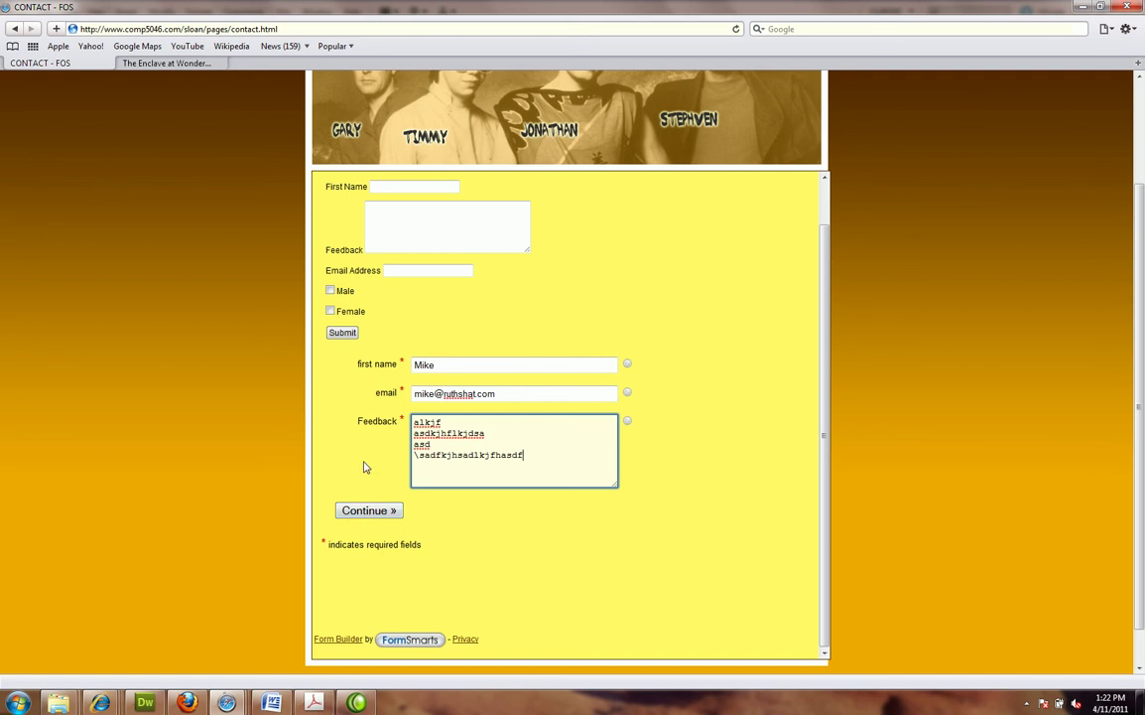
pyautogui.scroll(1, 456, 531)
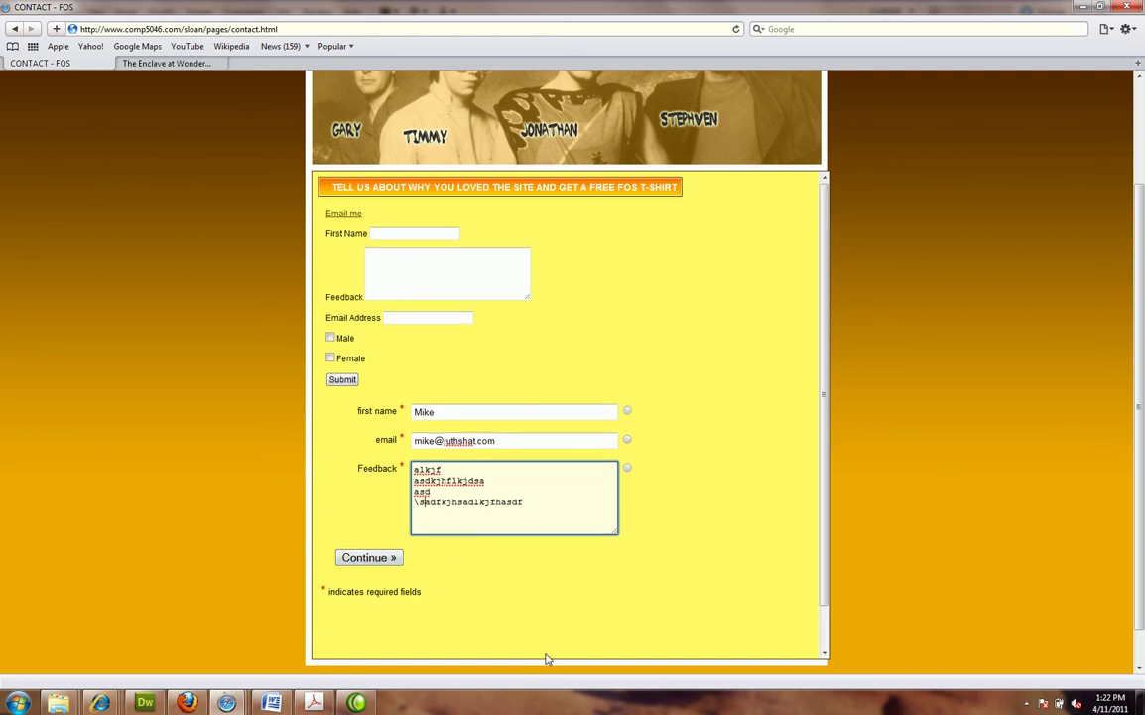
pyautogui.press('BackSpace')
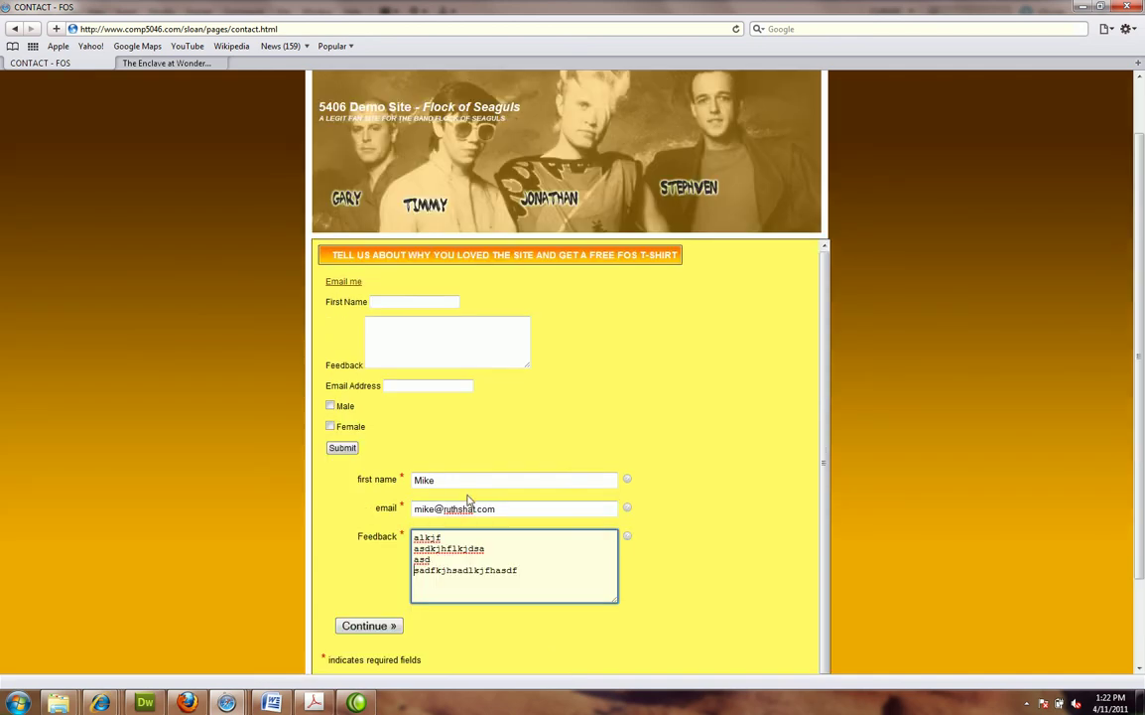
pyautogui.scroll(-1, 496, 496)
pyautogui.scroll(-1, 473, 596)
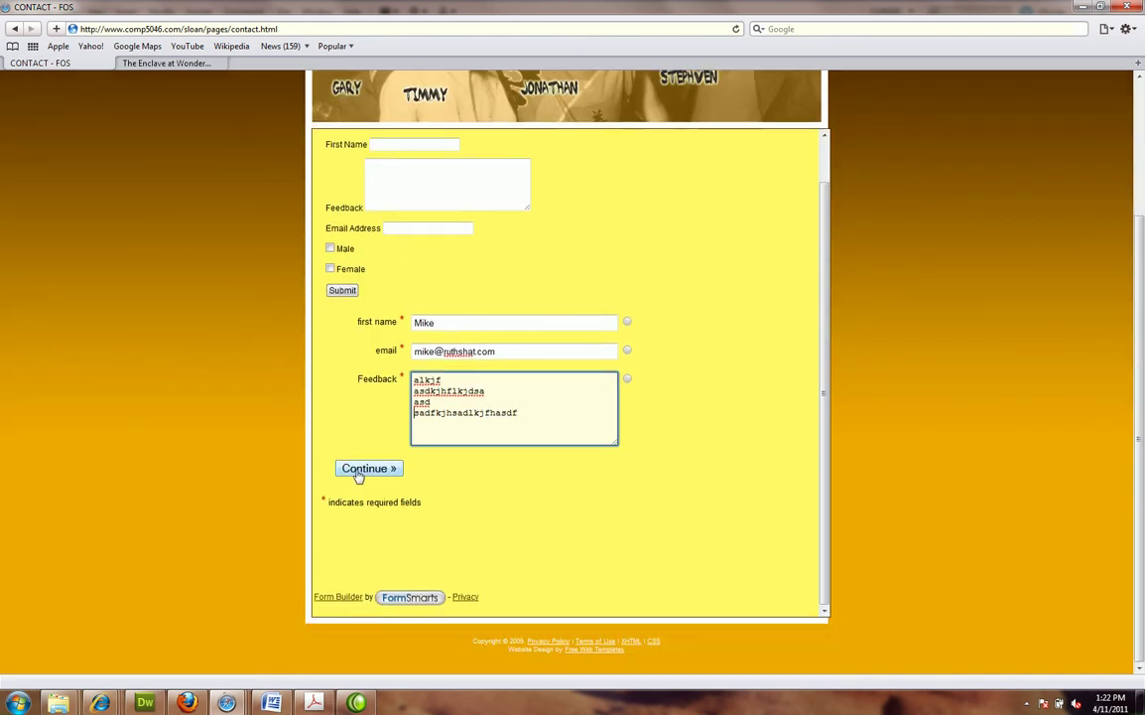
pyautogui.click(367, 468)
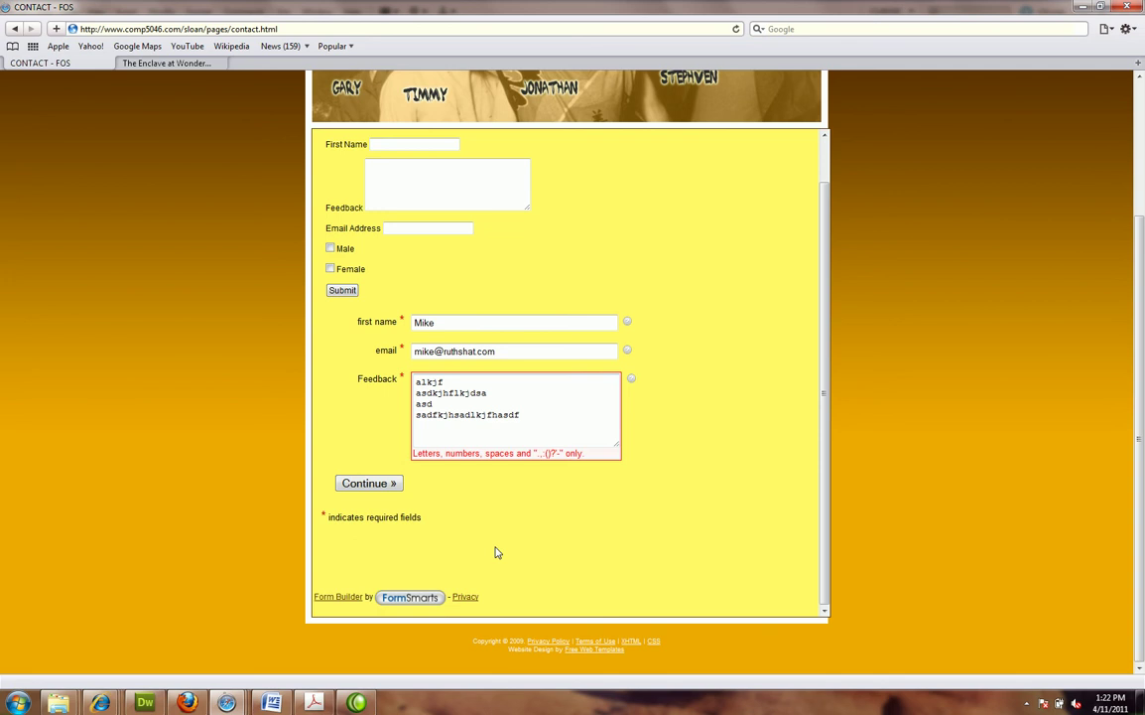
# Step: Replace the rejected feedback with plain letters 'asdljhfalkdsjhf' and continue to the review
pyautogui.click(528, 416)
pyautogui.moveTo(528, 415); pyautogui.dragTo(409, 375)
pyautogui.write('asdljhfalkdsjhfkjsa')
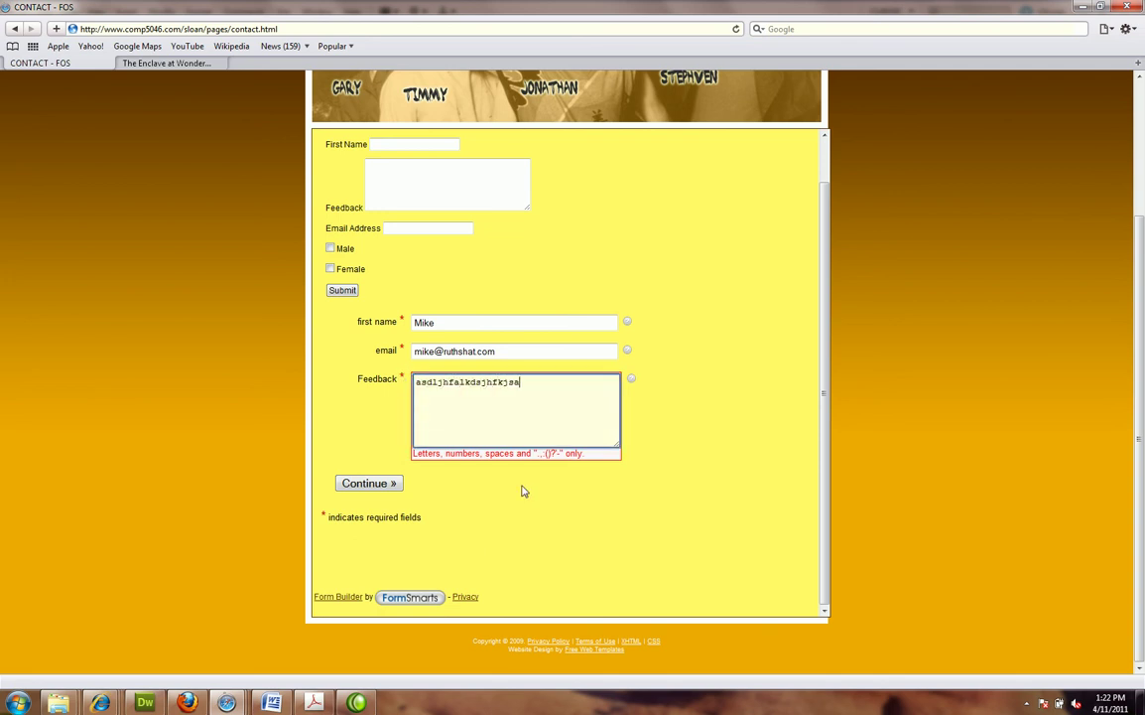
pyautogui.click(366, 482)
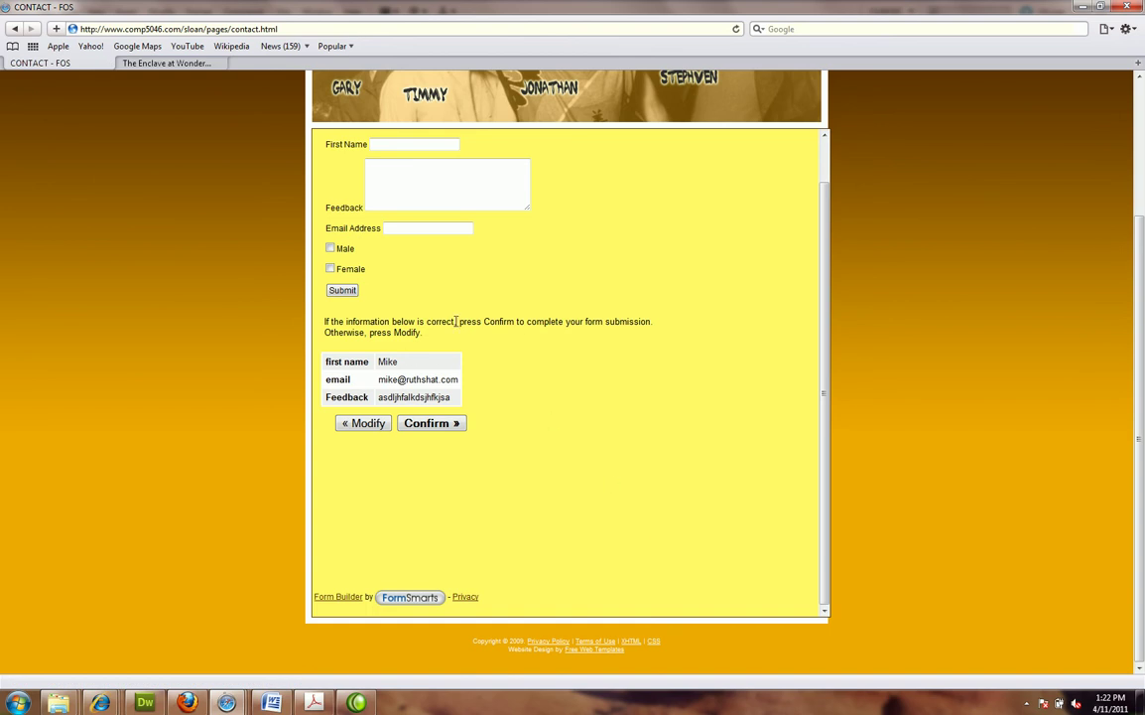
pyautogui.click(445, 424)
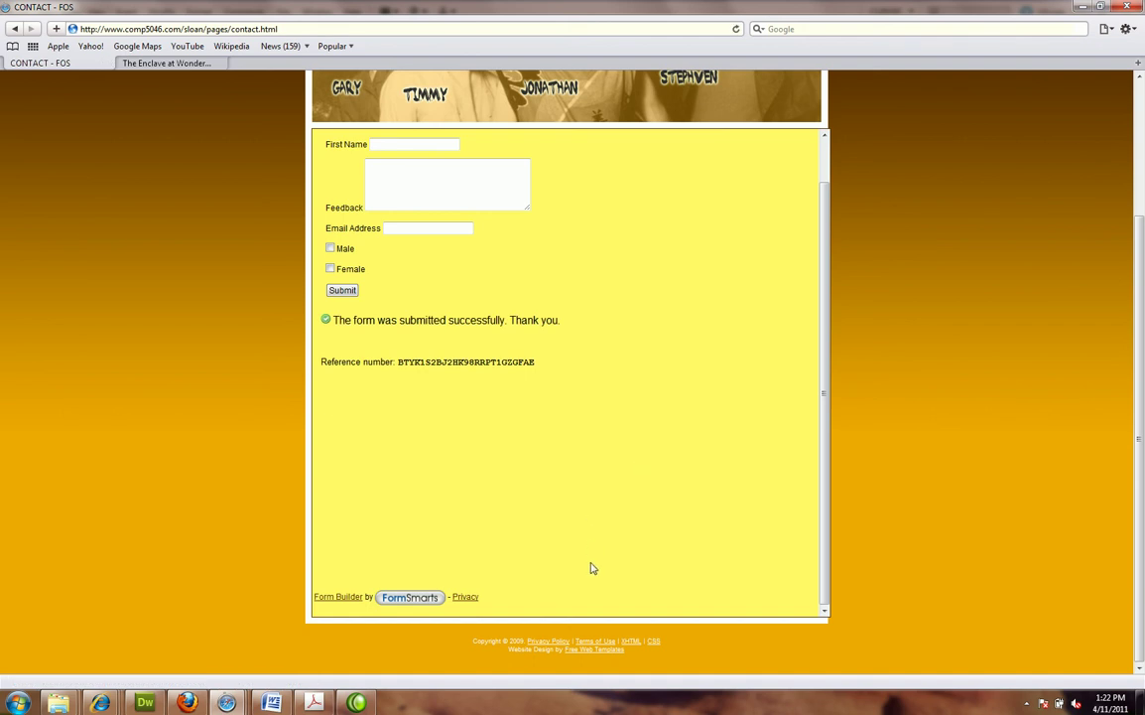
pyautogui.scroll(5, 521, 526)
pyautogui.scroll(-3, 466, 496)
pyautogui.scroll(1, 593, 417)
pyautogui.scroll(1, 593, 417)
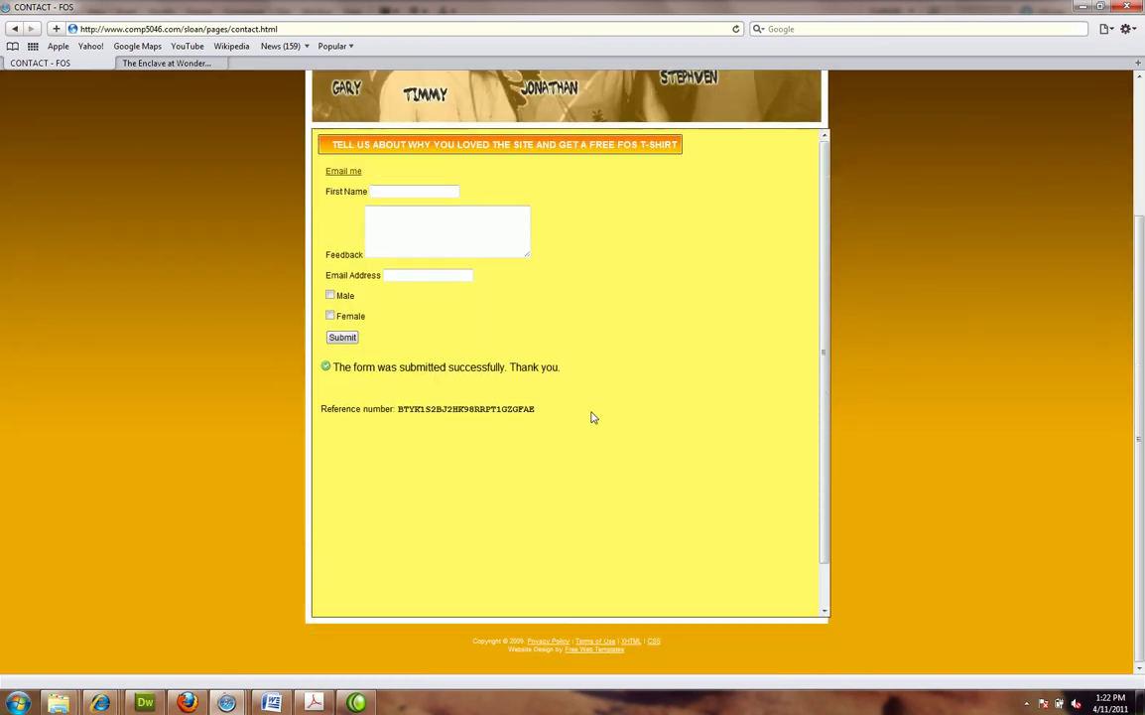
pyautogui.scroll(-1, 426, 469)
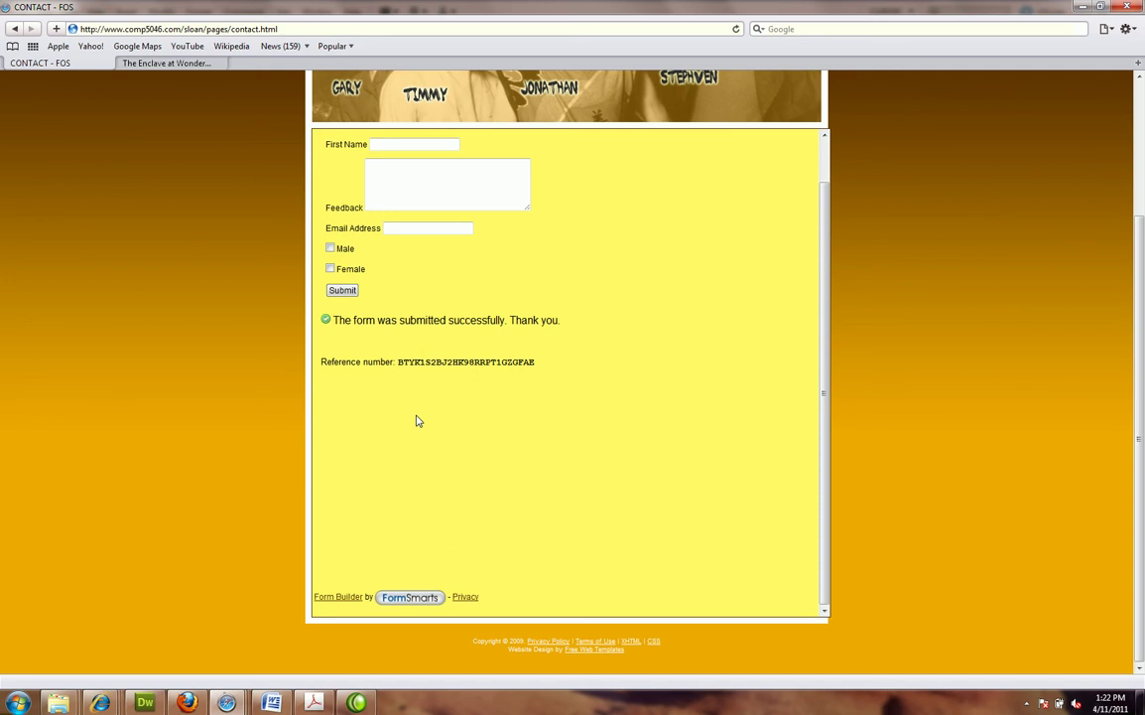
pyautogui.scroll(1, 417, 421)
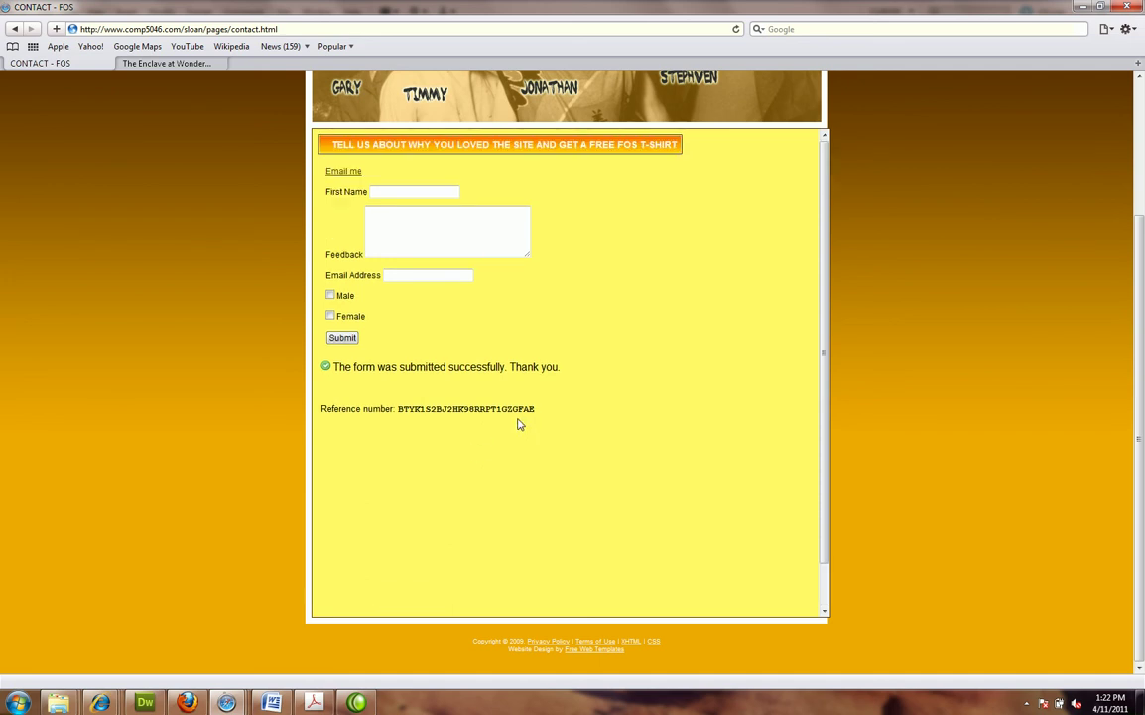
pyautogui.tripleClick(556, 367)
pyautogui.click(418, 444)
pyautogui.scroll(3, 493, 499)
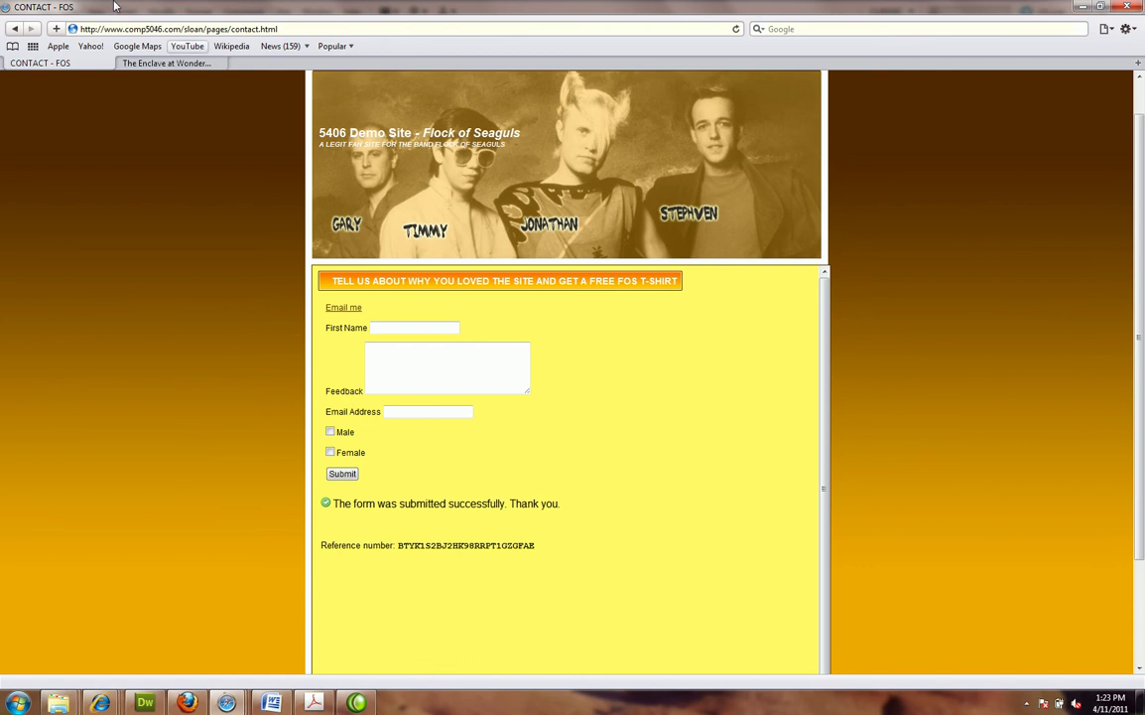
pyautogui.click(141, 63)
pyautogui.click(81, 66)
pyautogui.moveTo(100, 703)
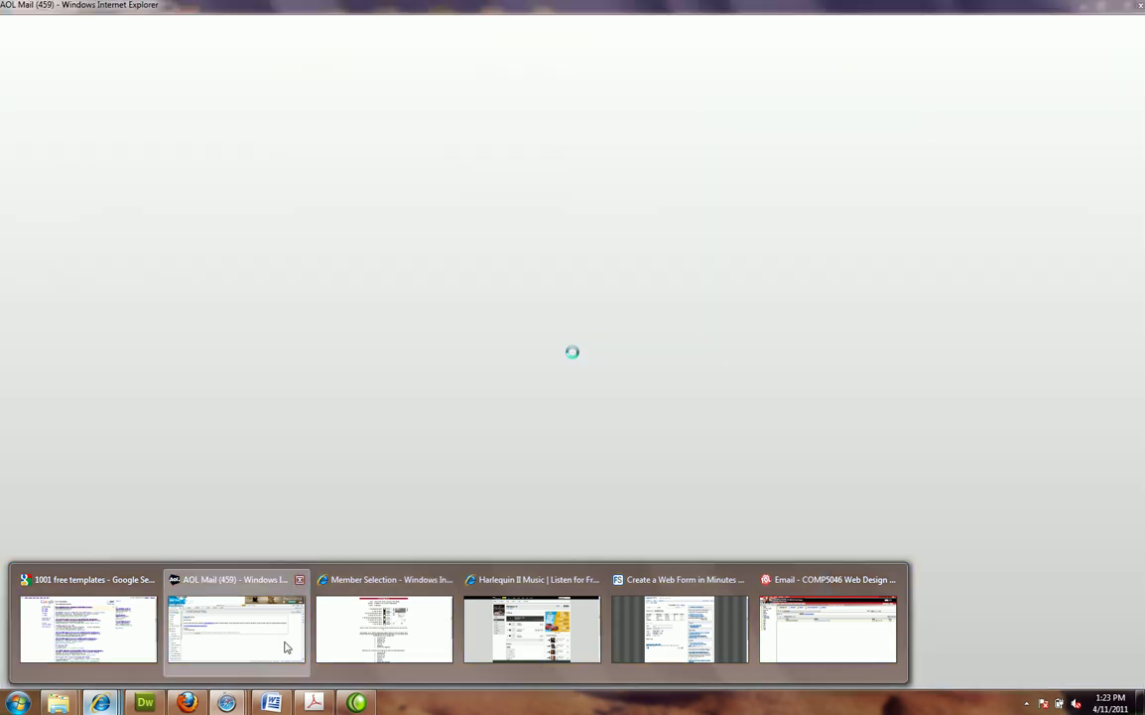
# Step: Open the '[Form #pbg] Feedback Form' submission email in AOL's new mail, then delete it
pyautogui.click(286, 647)
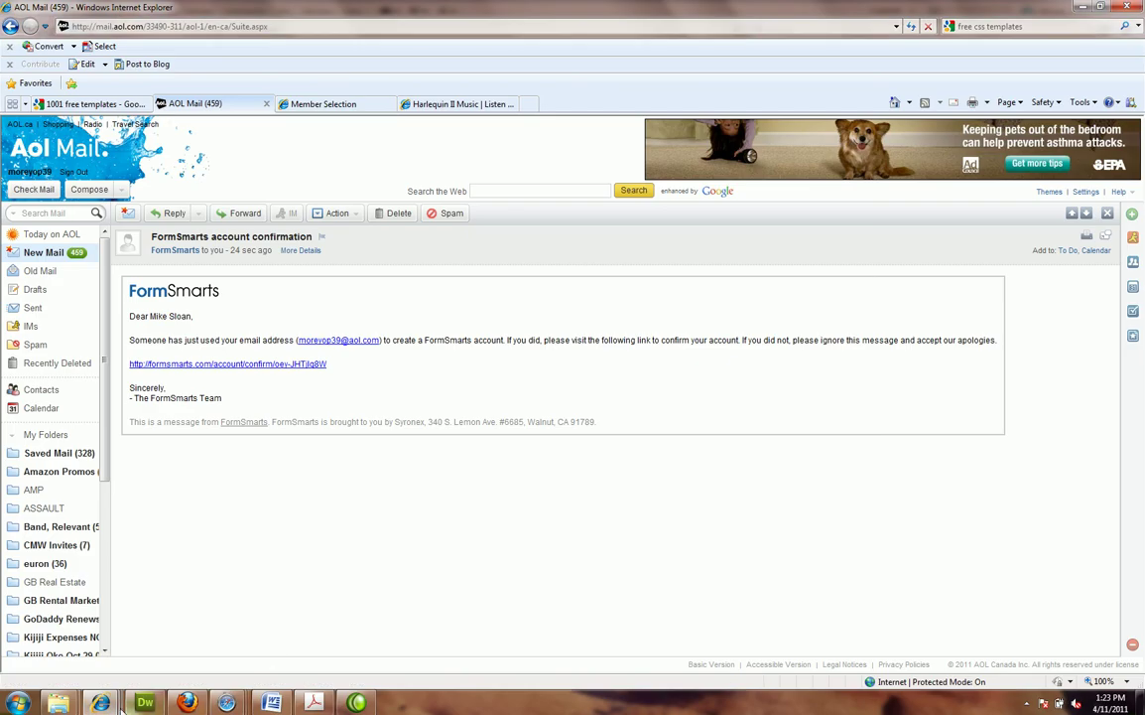
pyautogui.click(52, 253)
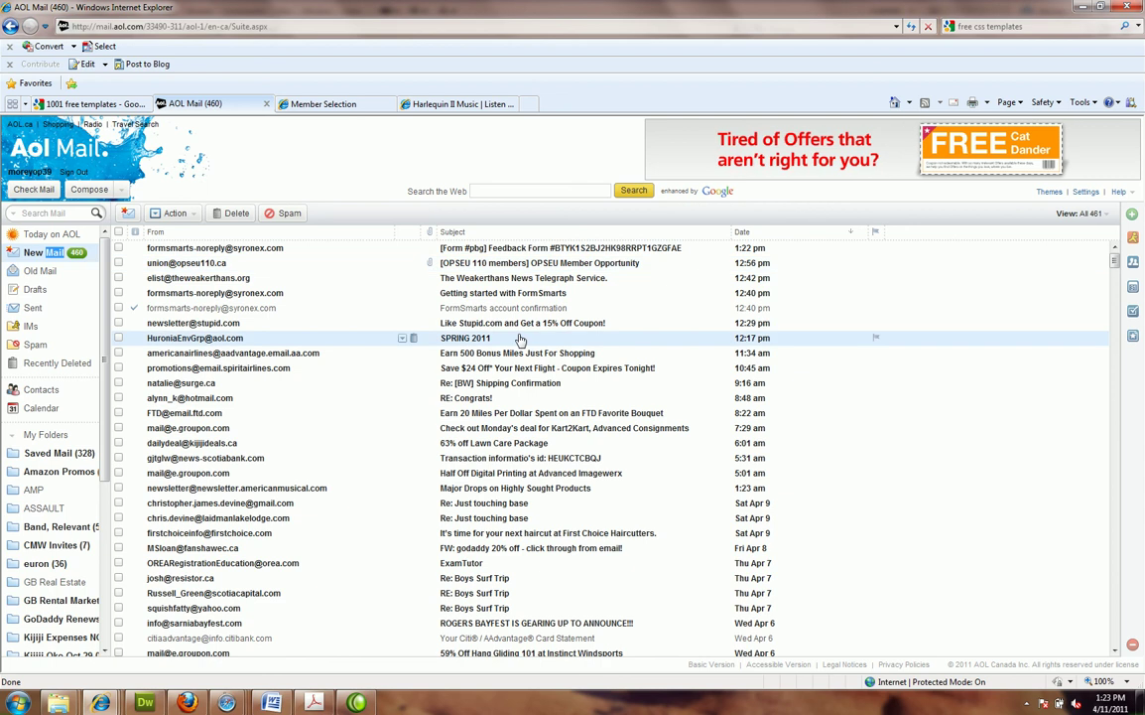
pyautogui.click(529, 249)
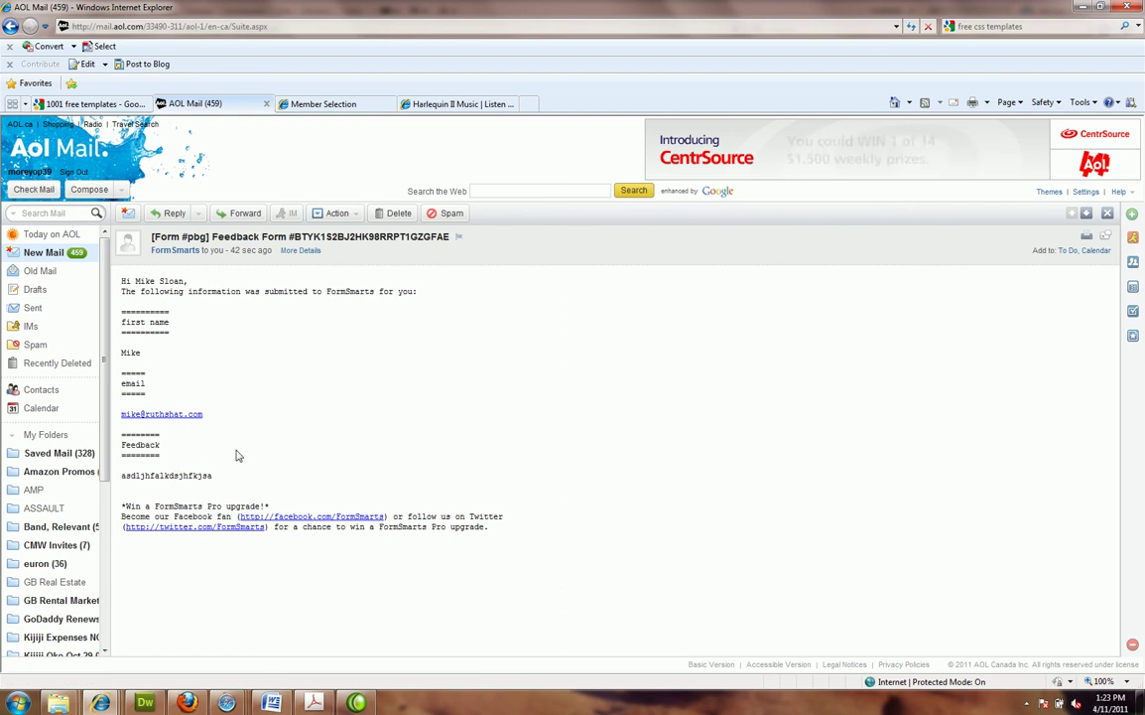
pyautogui.click(394, 213)
# Step: Check the course email inbox, then show the FormSmarts My Forms list with the Feedback Form Live
pyautogui.click(328, 104)
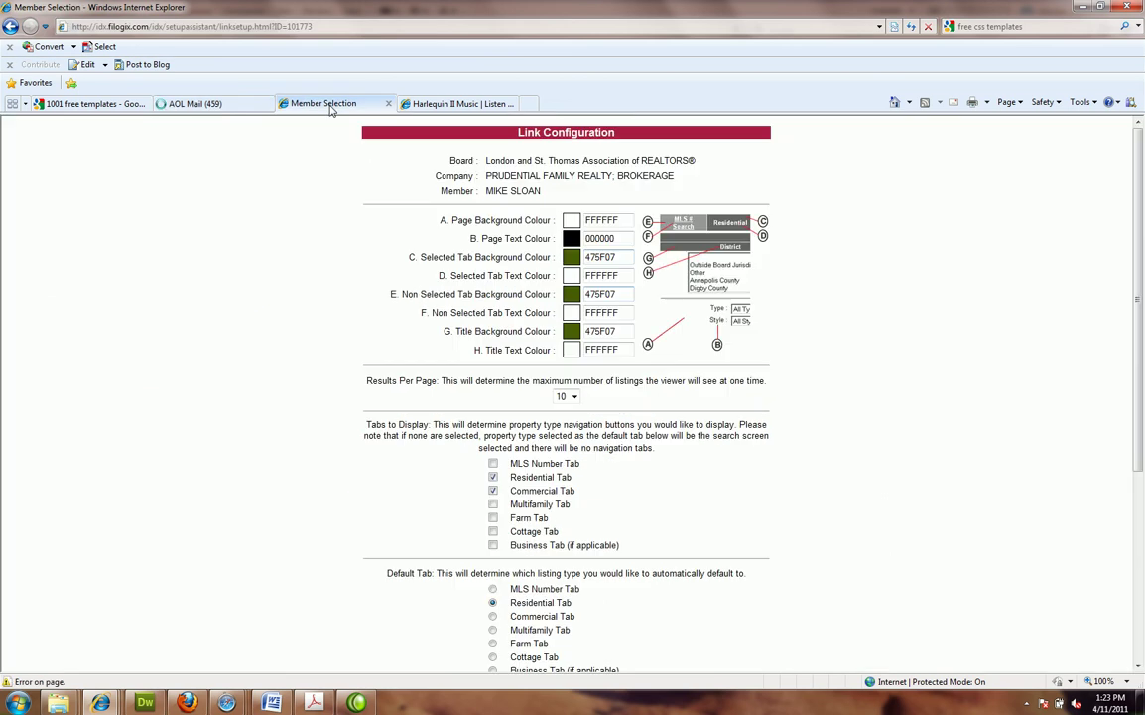
pyautogui.moveTo(100, 703)
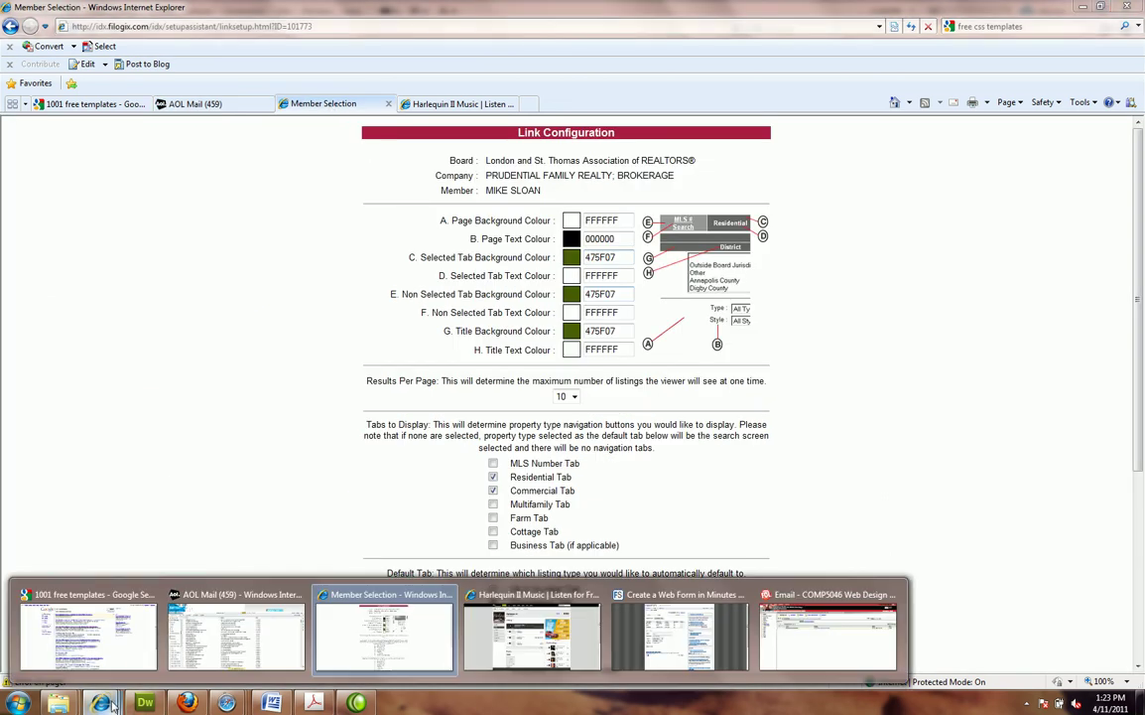
pyautogui.click(668, 645)
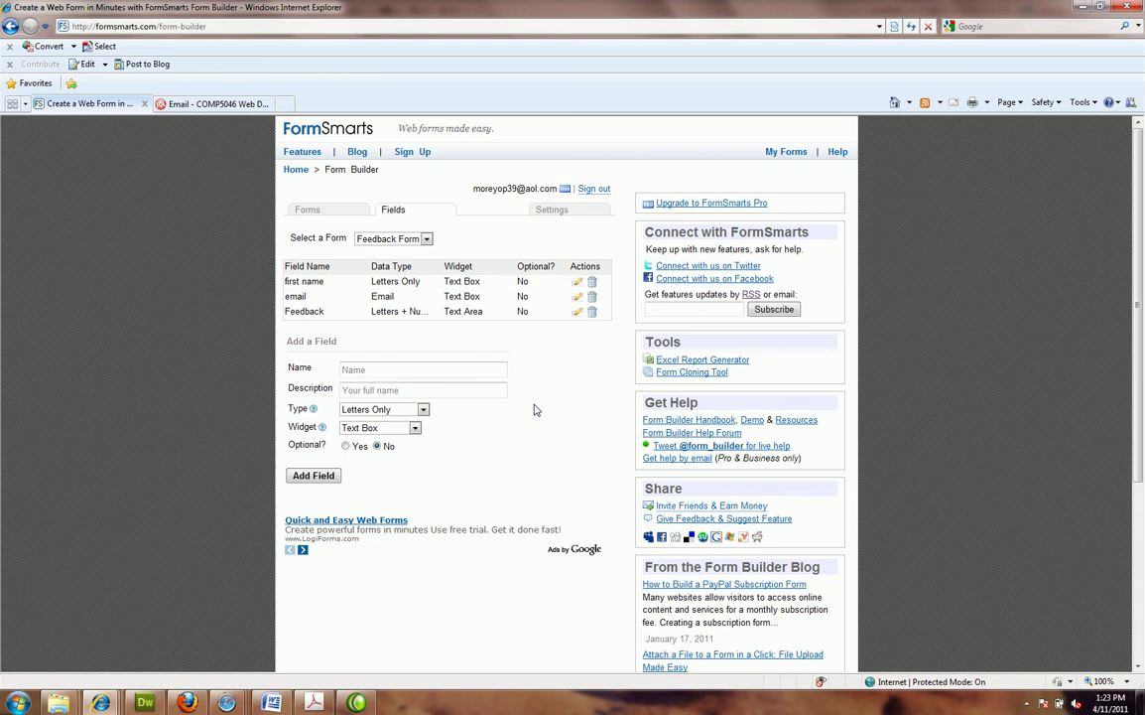
pyautogui.click(181, 103)
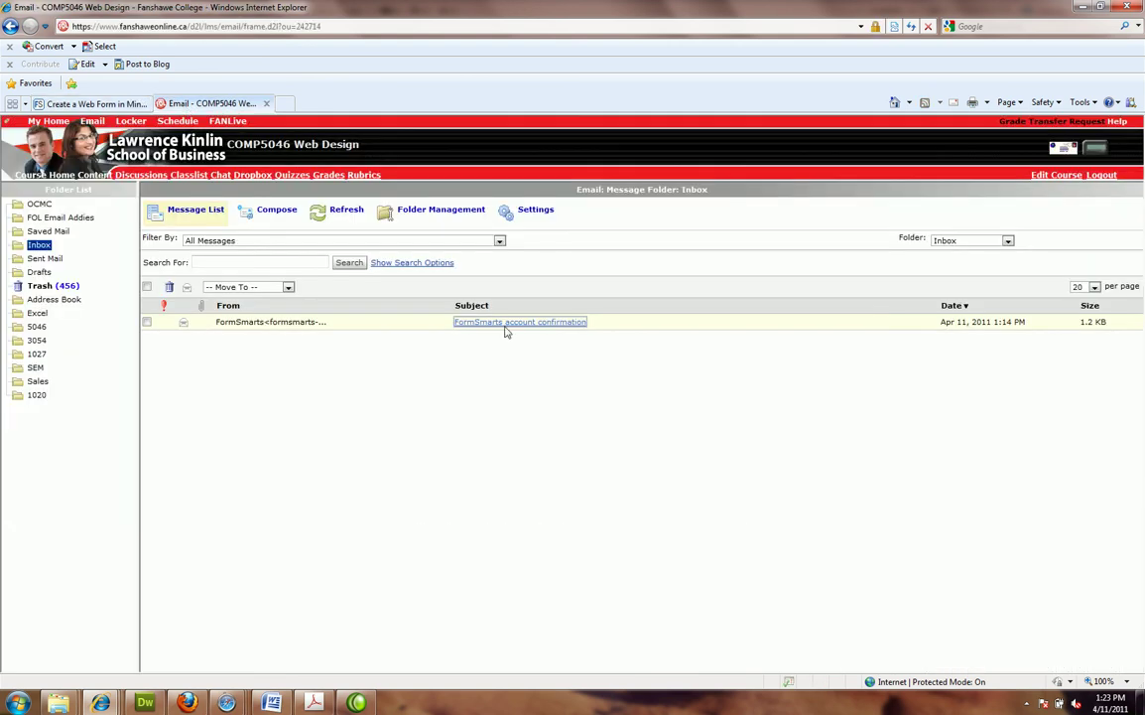
pyautogui.click(95, 104)
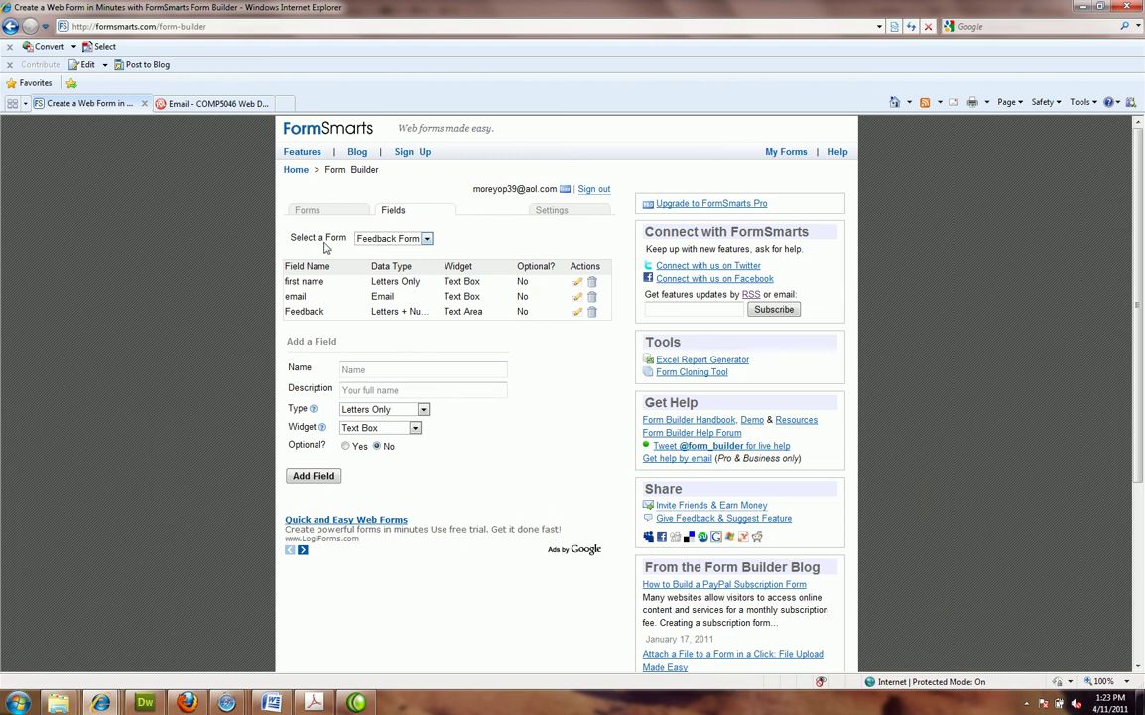
pyautogui.click(786, 151)
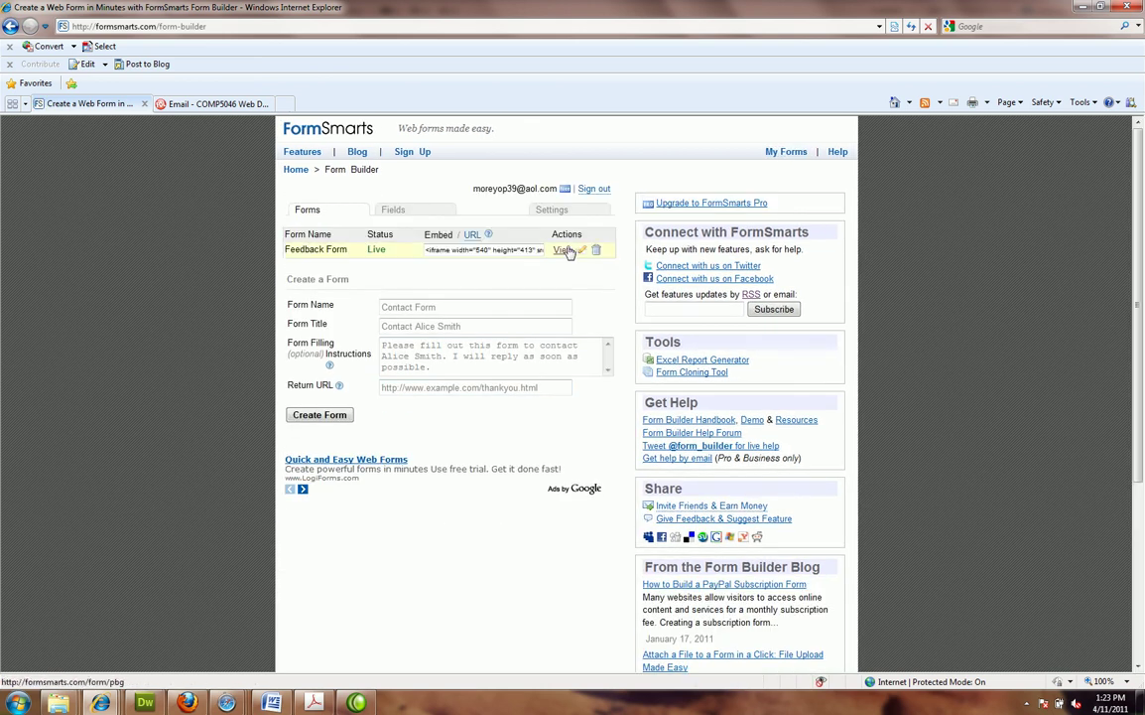
pyautogui.click(584, 252)
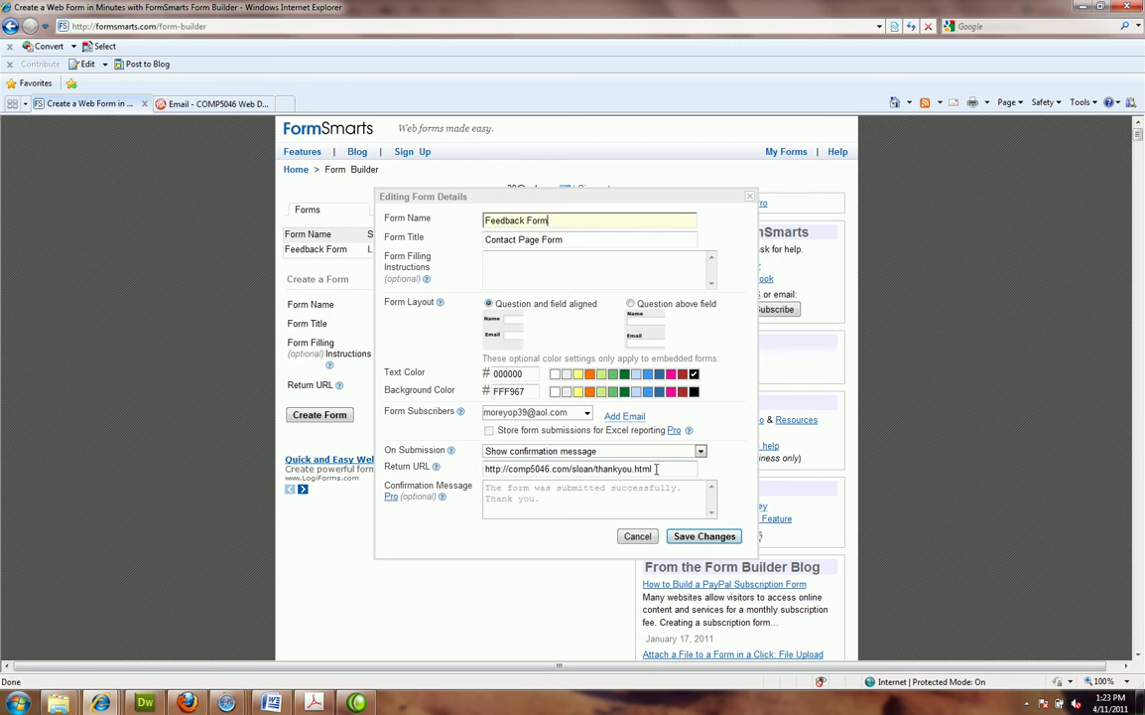
pyautogui.moveTo(663, 468); pyautogui.dragTo(471, 466)
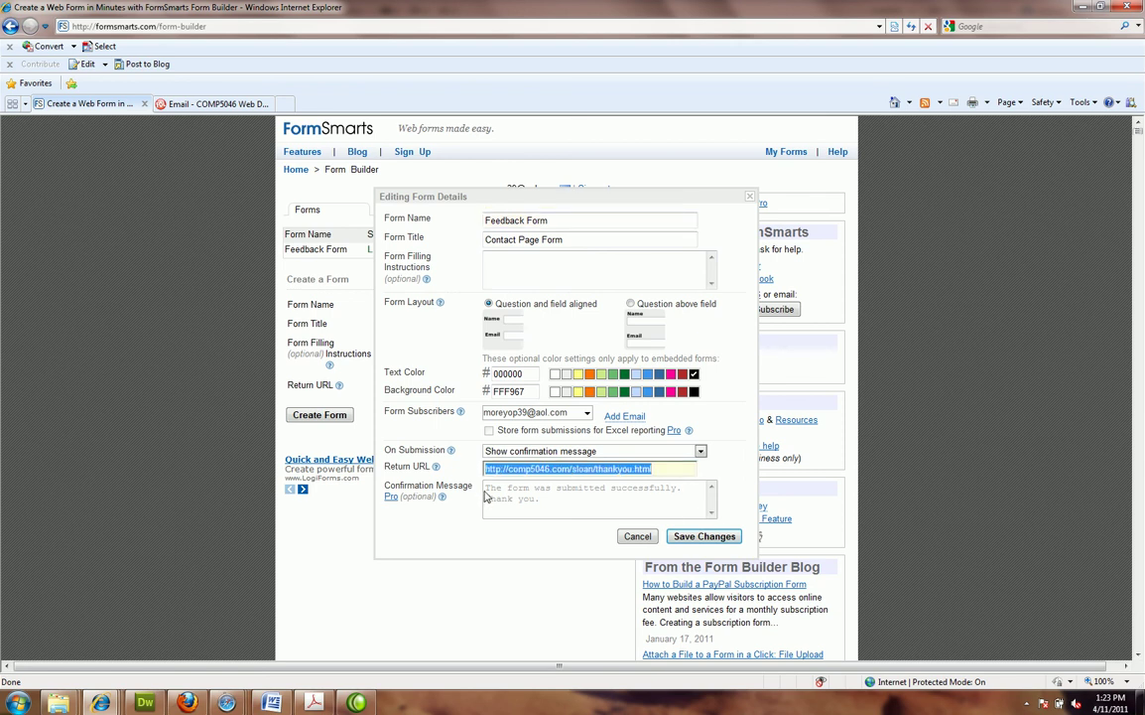
pyautogui.moveTo(554, 512)
pyautogui.mouseDown()
pyautogui.moveTo(507, 494)
pyautogui.moveTo(557, 502)
pyautogui.mouseUp()
pyautogui.hotkey('ctrl', 'a')
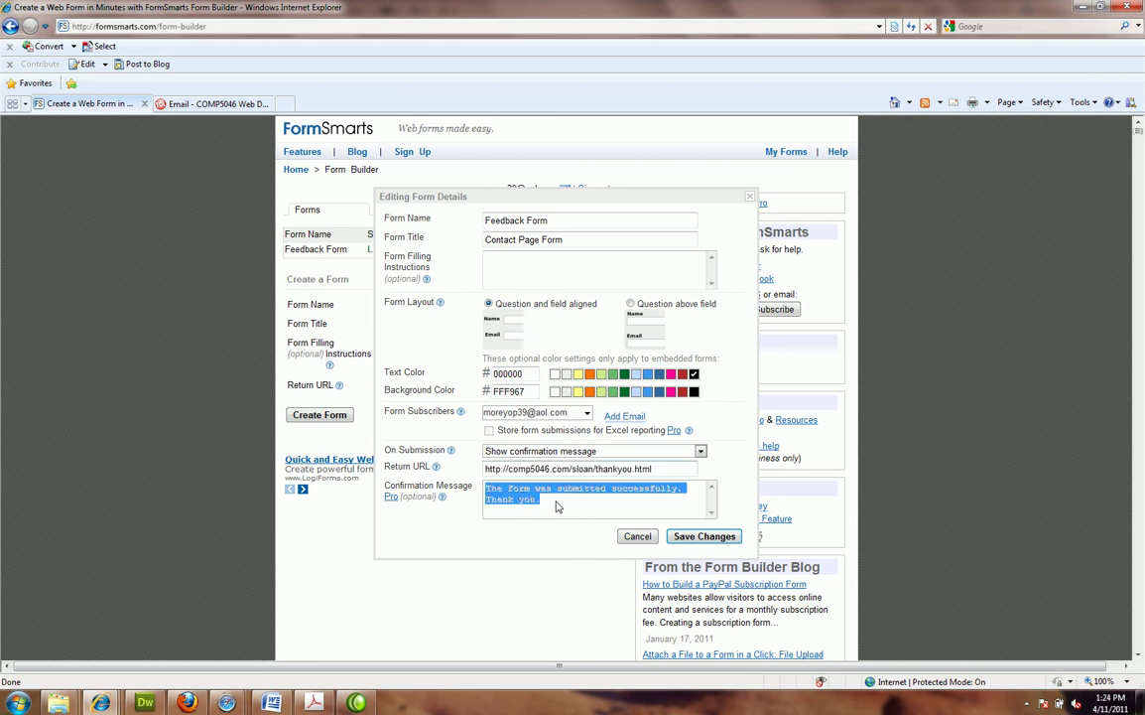
pyautogui.click(576, 468)
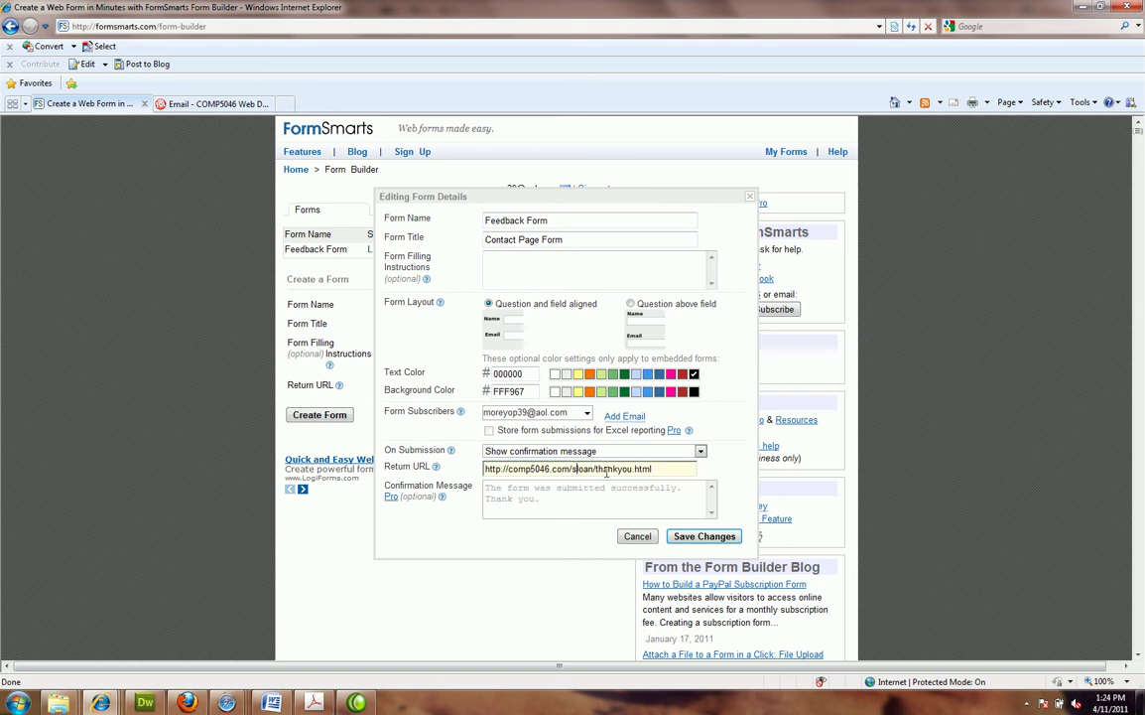
pyautogui.moveTo(669, 476); pyautogui.dragTo(485, 469)
pyautogui.click(701, 451)
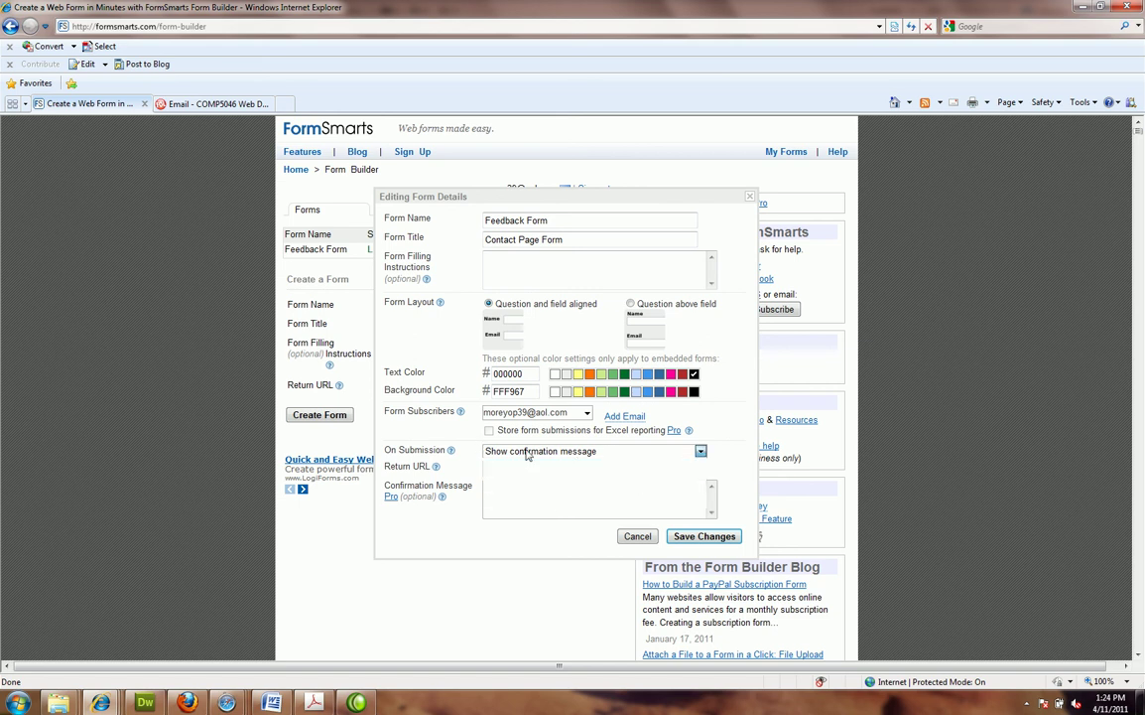
pyautogui.click(682, 536)
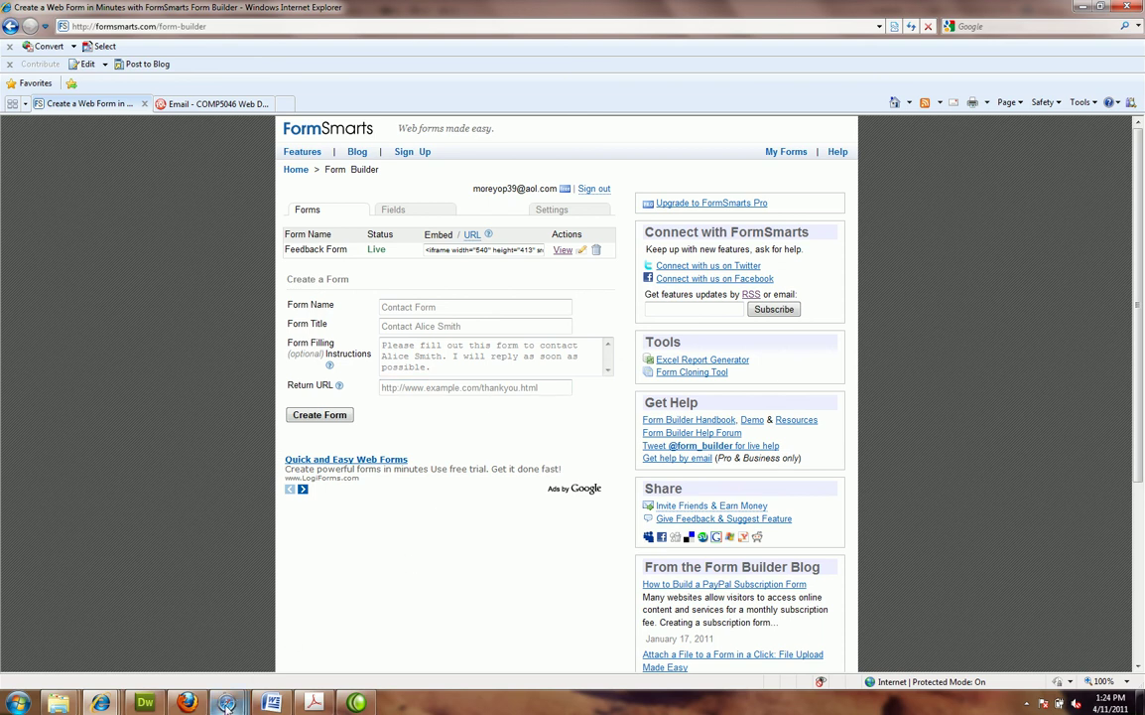
# Step: Reload the contact page in Safari so the FormSmarts form shows empty first name, email and Feedback fields
pyautogui.moveTo(226, 701)
pyautogui.click(655, 625)
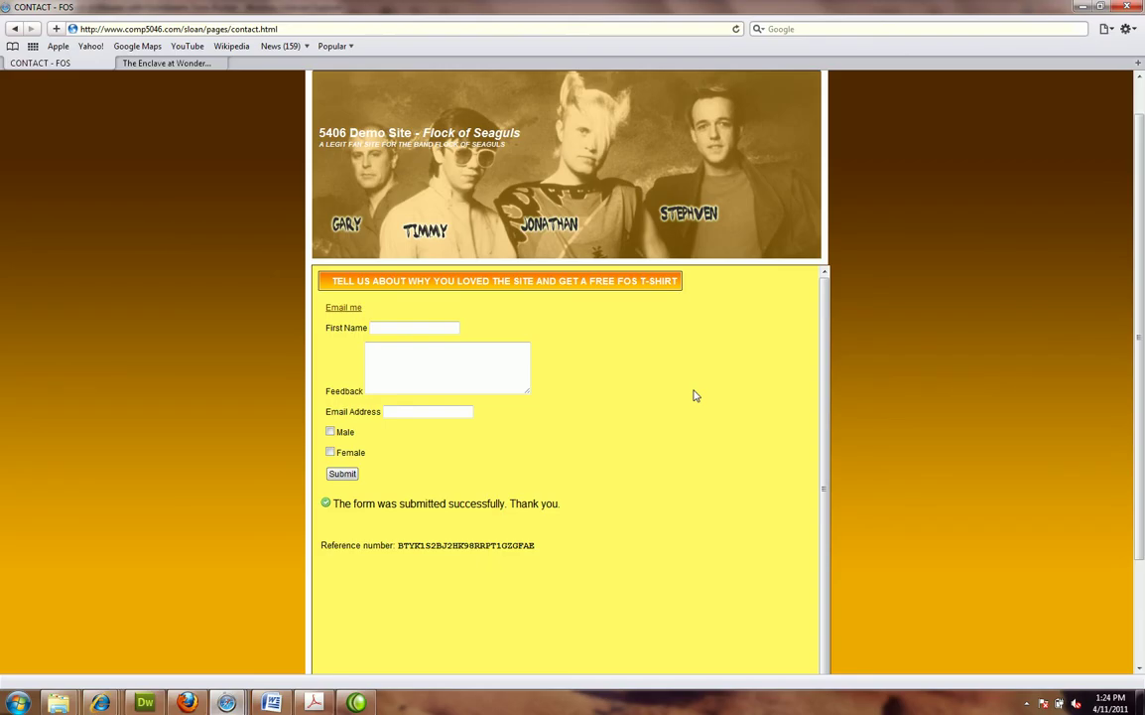
pyautogui.scroll(-2, 655, 416)
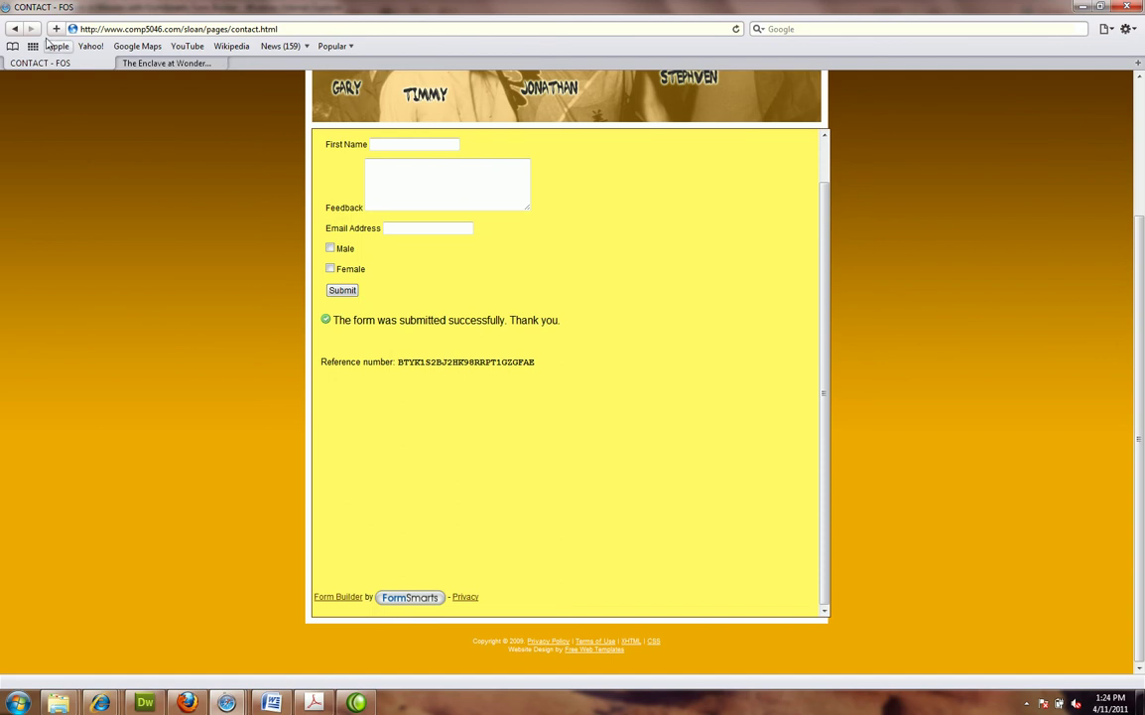
pyautogui.click(736, 28)
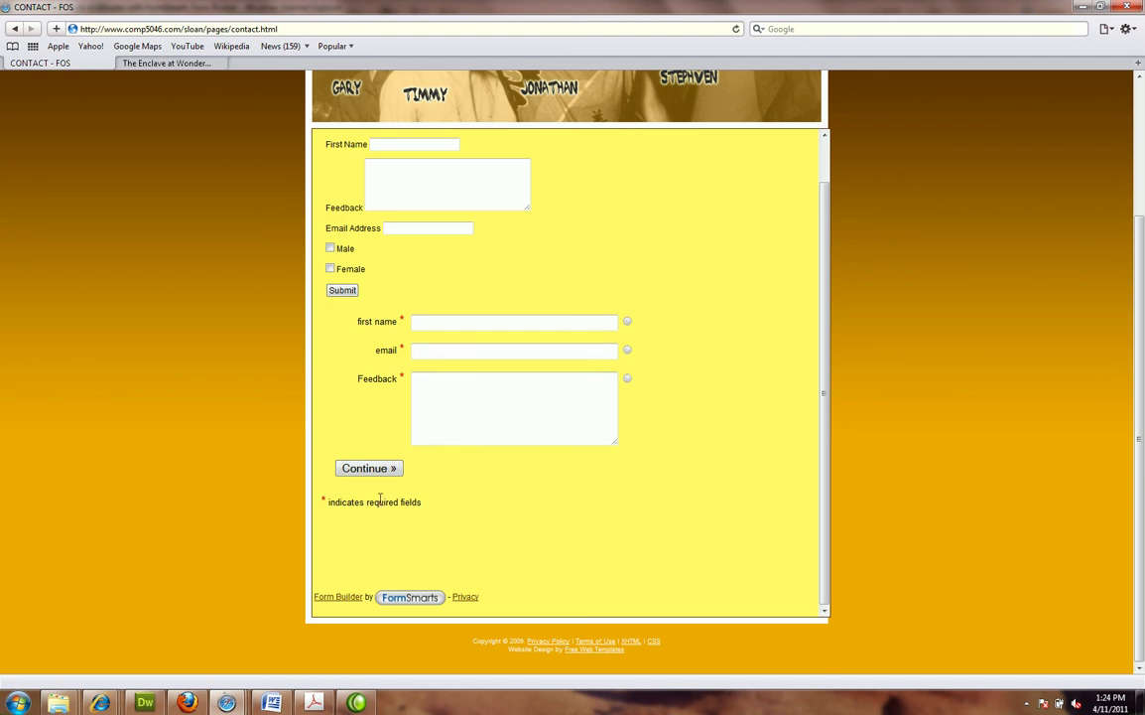
pyautogui.scroll(3, 379, 499)
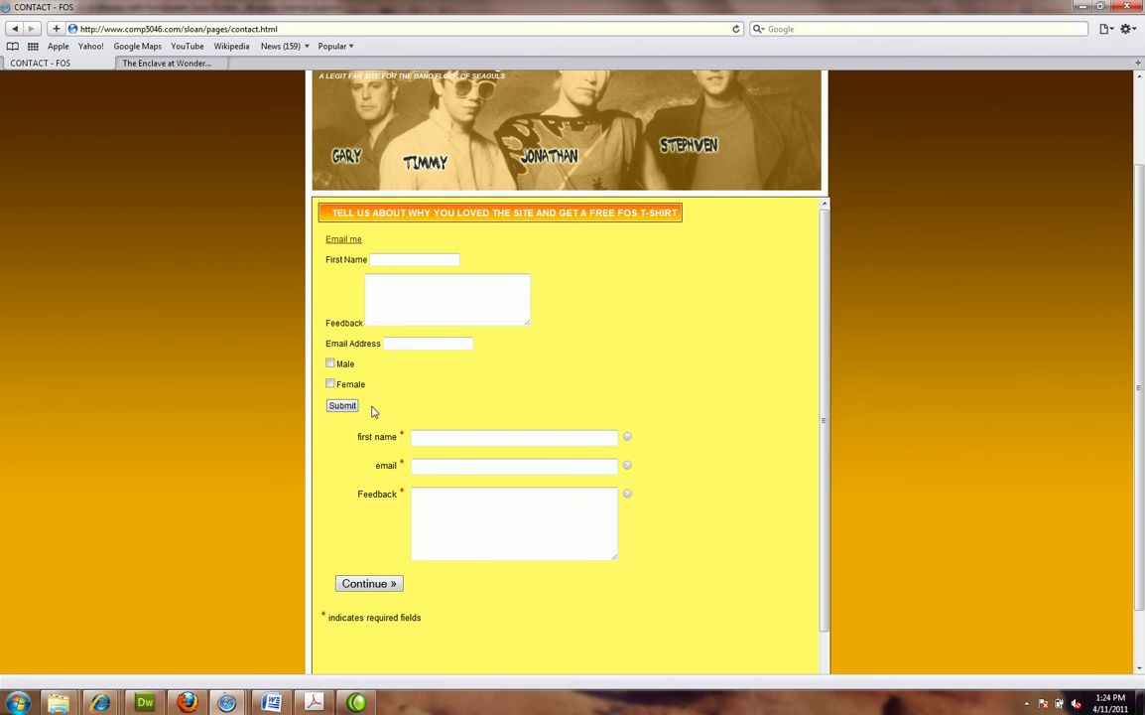
pyautogui.scroll(-3, 373, 413)
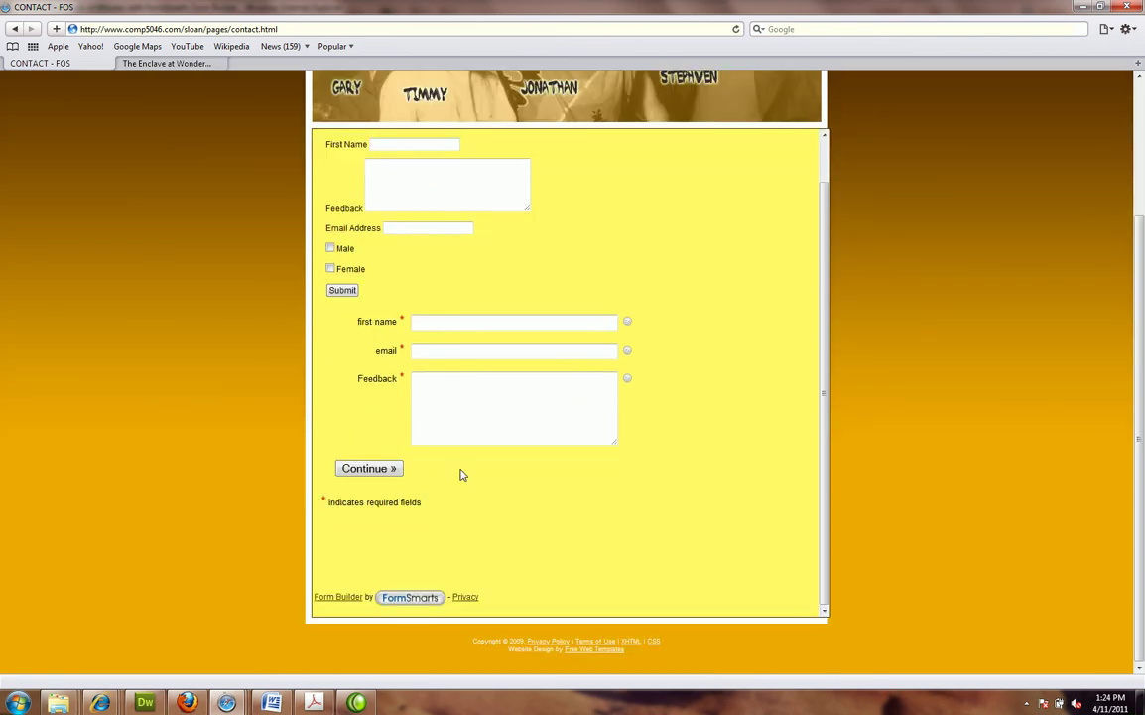
pyautogui.scroll(5, 461, 475)
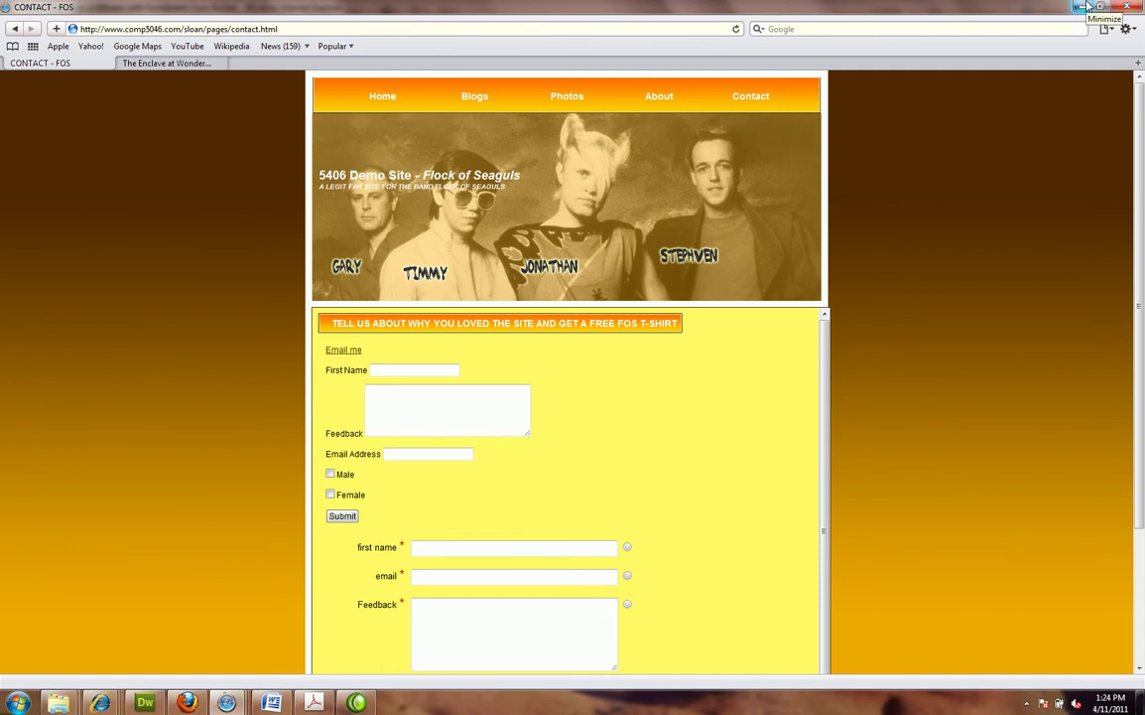
# Step: Hide the contact page and load the FormSmarts home page by trimming the address to formsmarts.com
pyautogui.click(1089, 7)
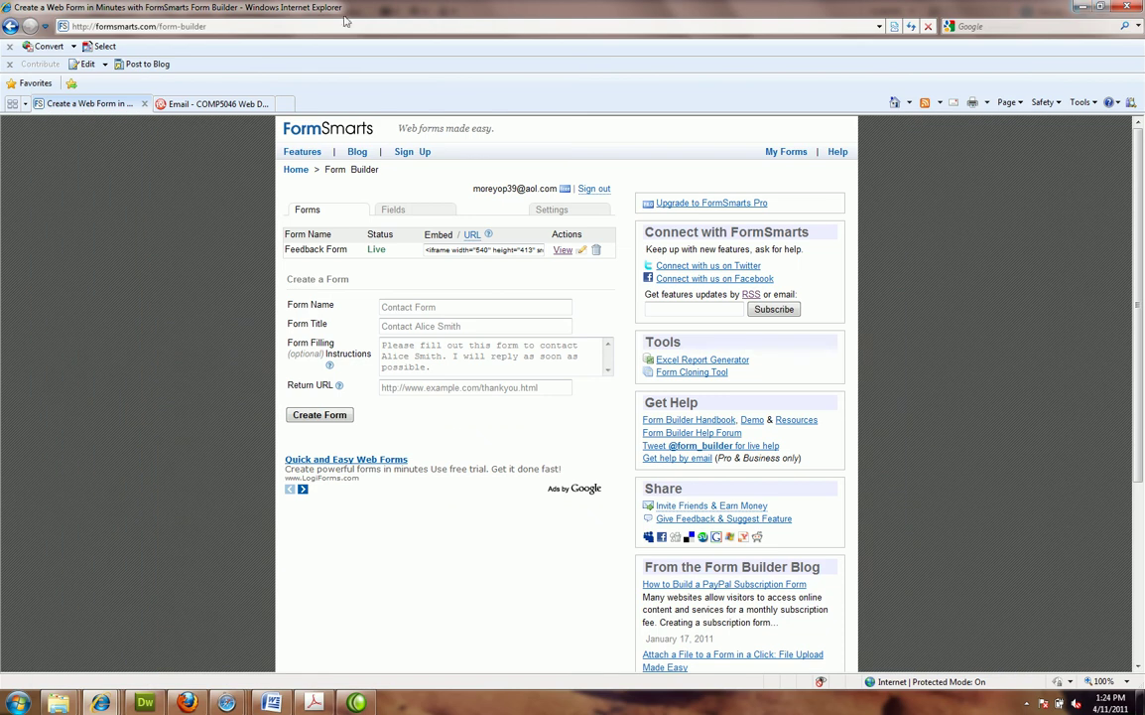
pyautogui.click(186, 28)
pyautogui.moveTo(160, 26); pyautogui.dragTo(242, 26)
pyautogui.press('Delete')
pyautogui.press('Return')
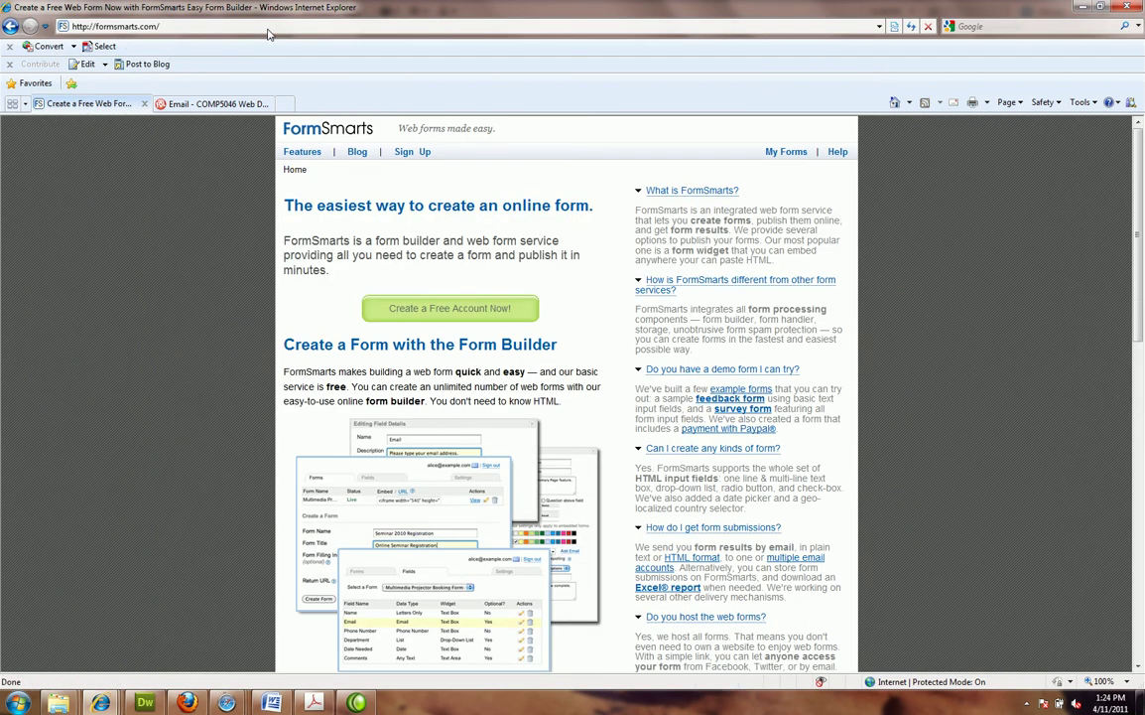
pyautogui.click(215, 103)
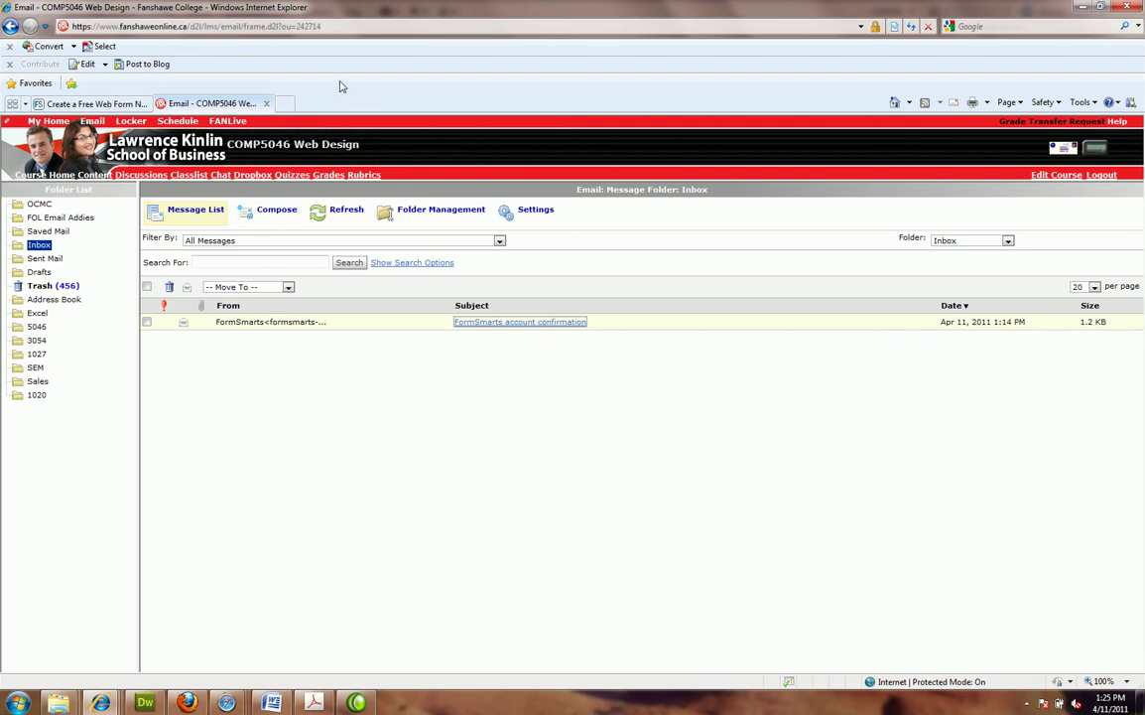
pyautogui.click(284, 104)
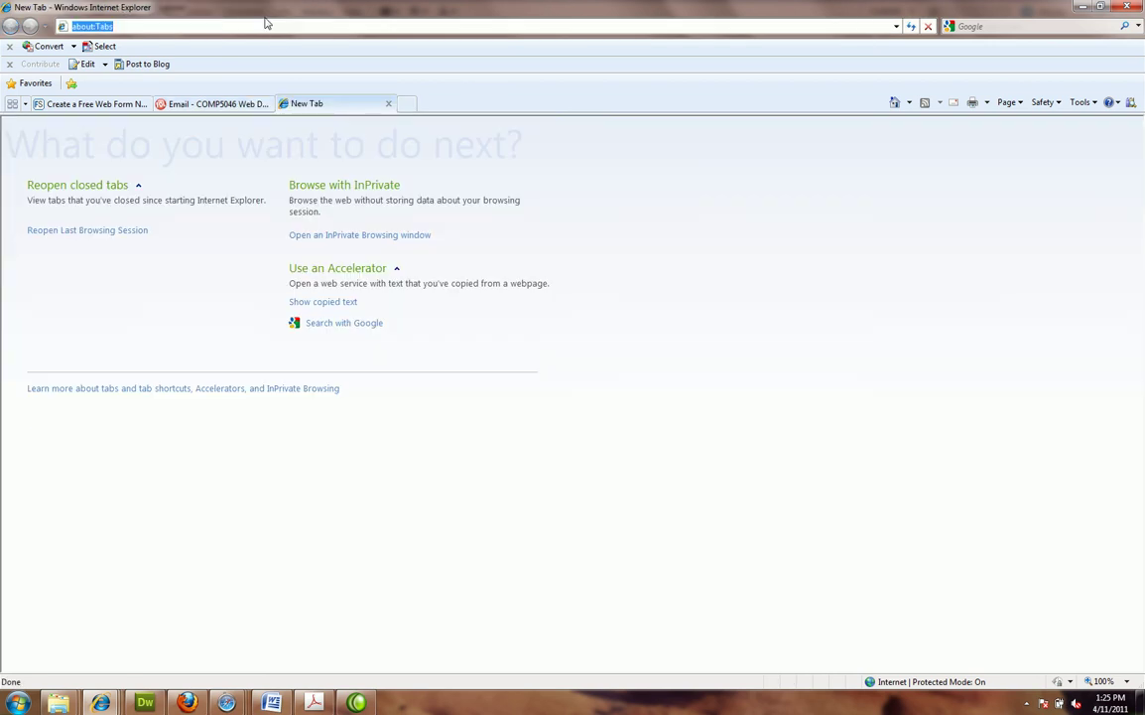
pyautogui.write('comp5')
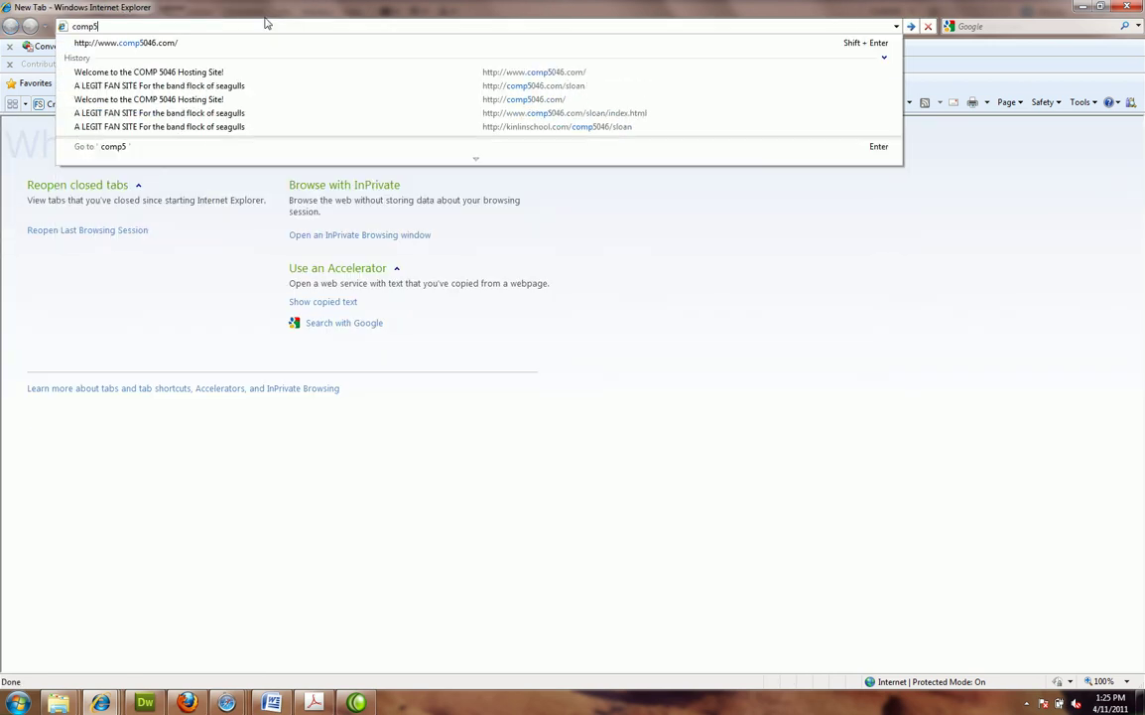
pyautogui.press('Down')
pyautogui.press('Return')
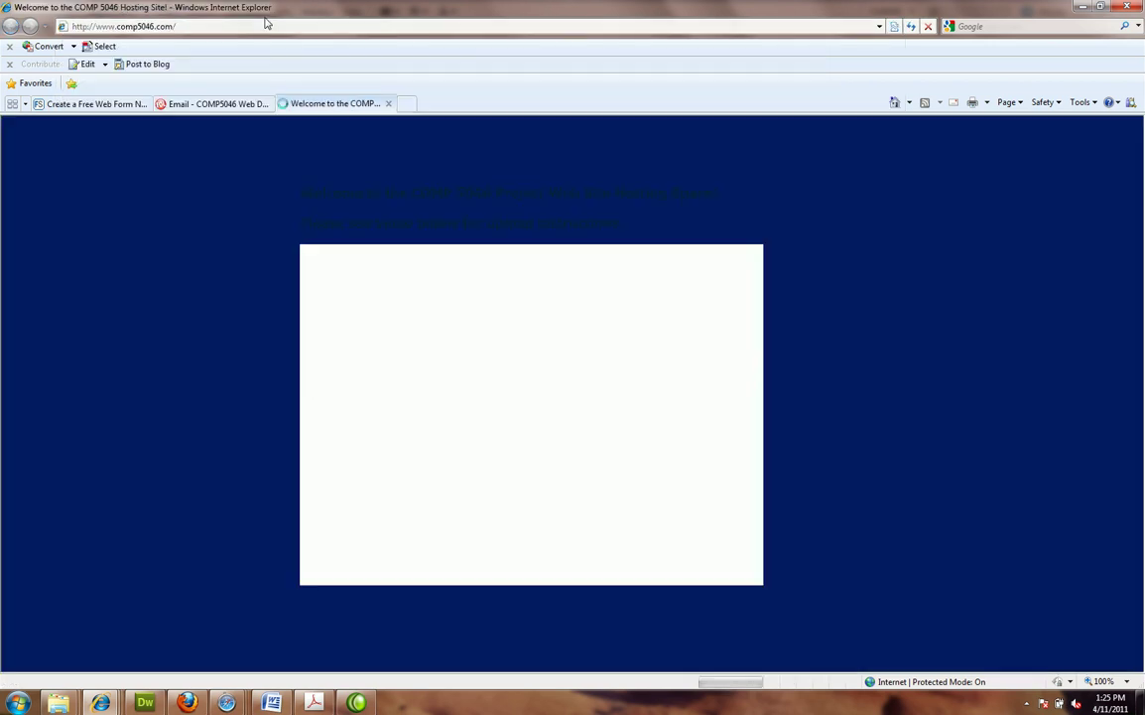